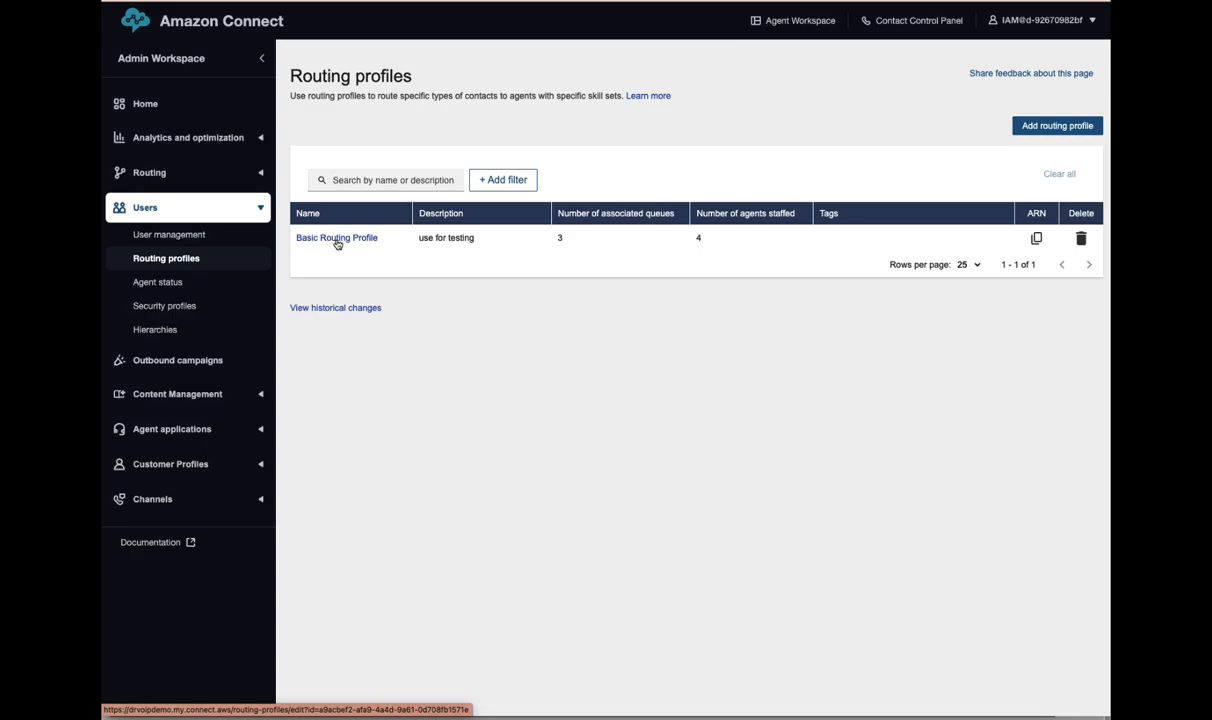
# - Review the Basic Routing Profile's queues (Voice 1, Chat 2, Task 1), then cancel without changes
pyautogui.click(337, 240)
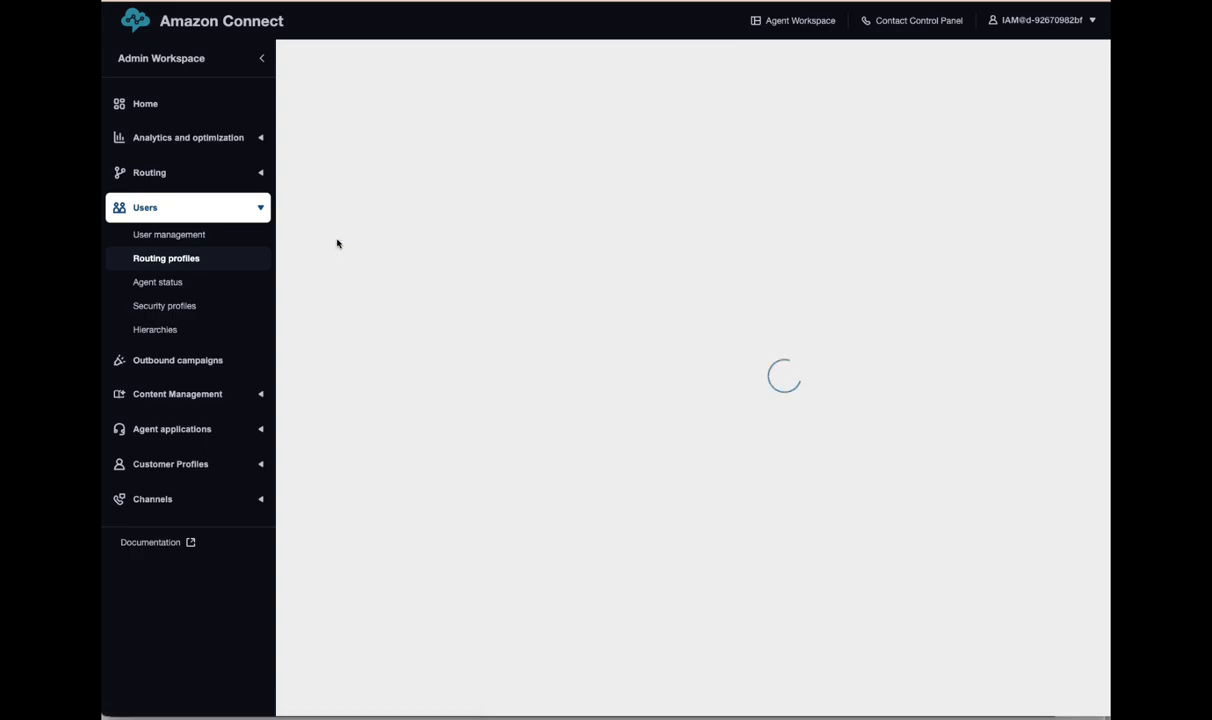
pyautogui.scroll(-4, 497, 477)
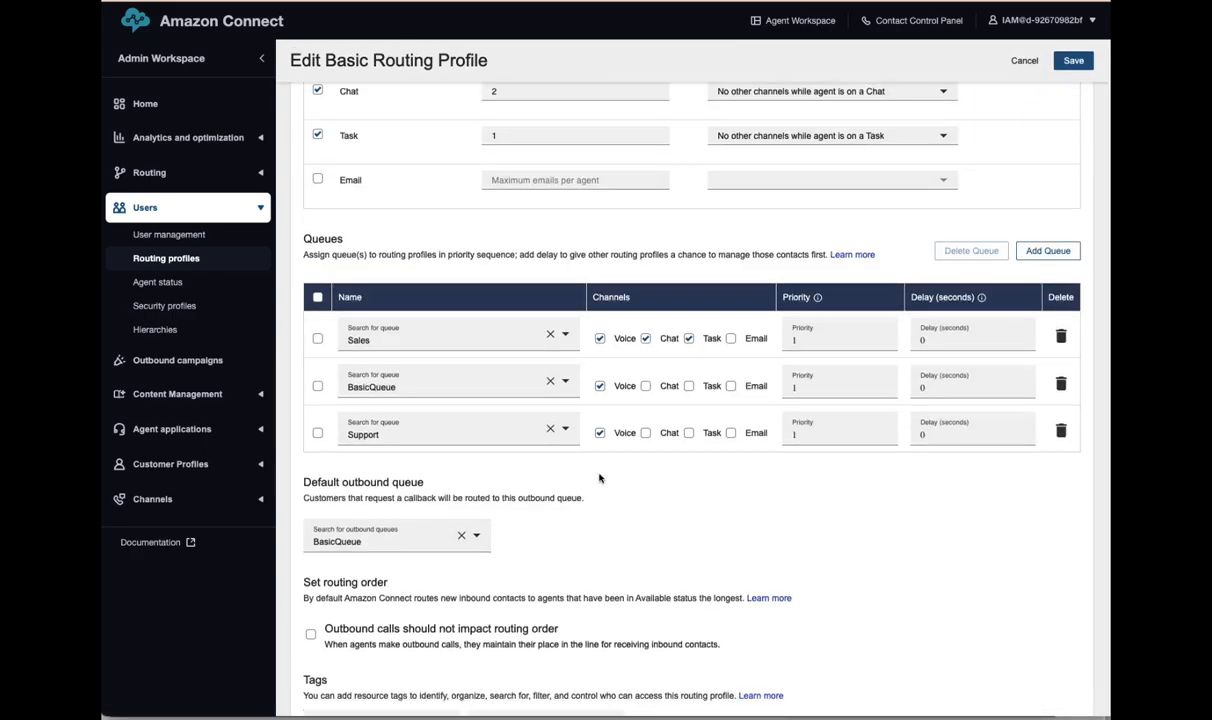
pyautogui.scroll(4, 560, 475)
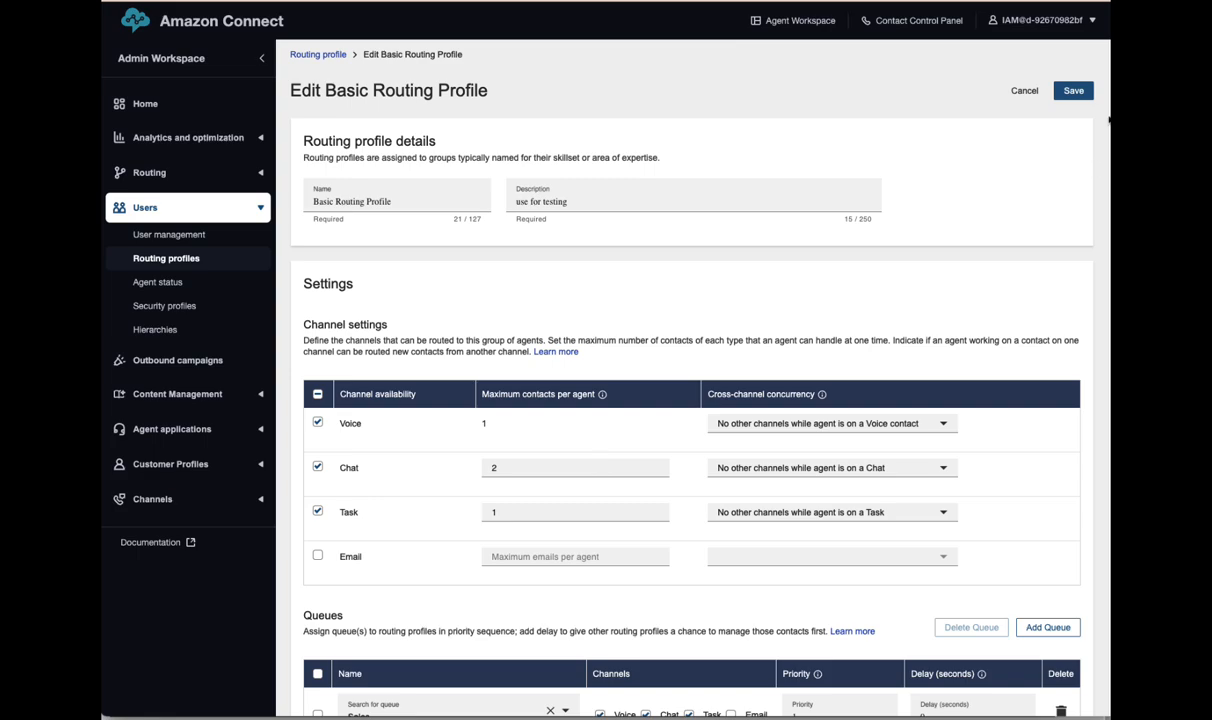
pyautogui.click(1022, 91)
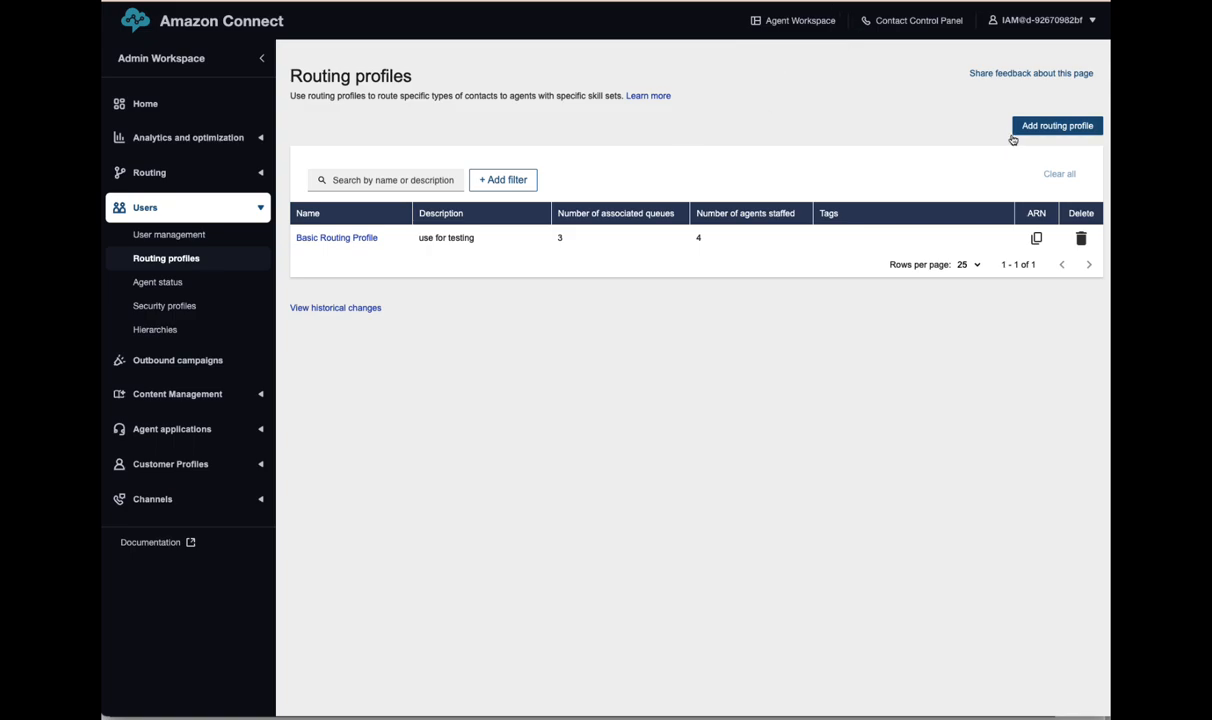
# - Start a new routing profile named Sales with a description for sales-only agents
pyautogui.click(1062, 131)
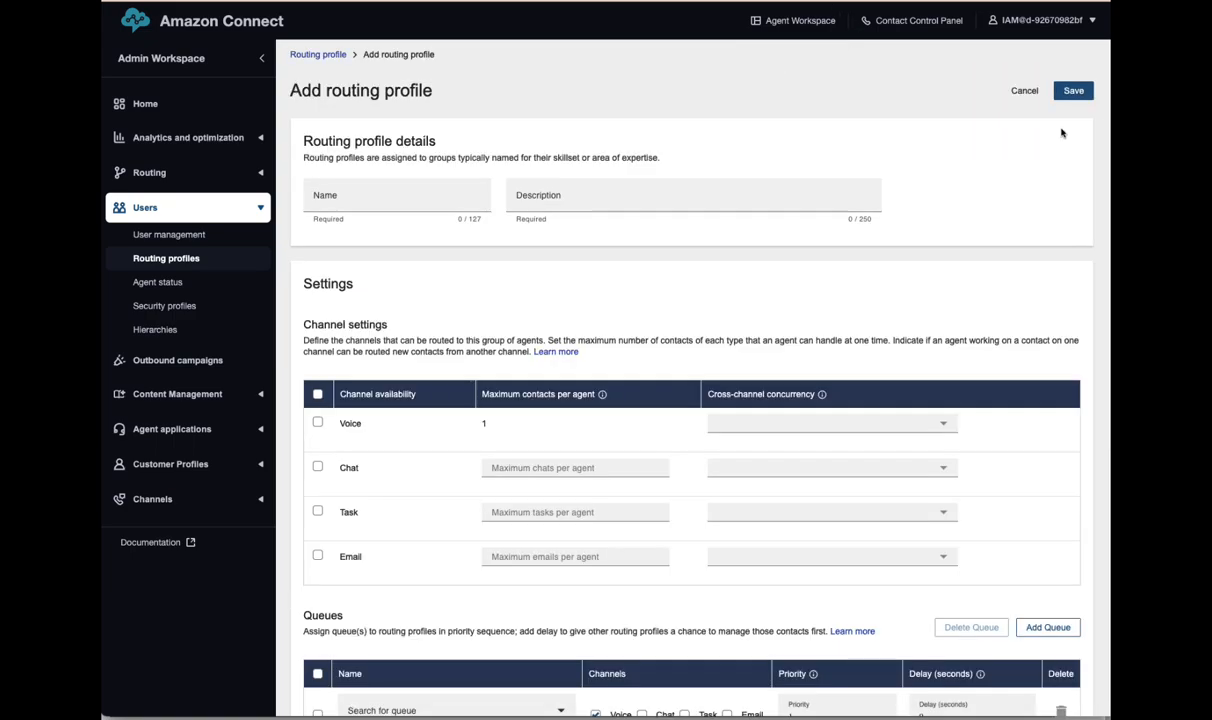
pyautogui.click(347, 197)
pyautogui.write('Sales')
pyautogui.click(517, 201)
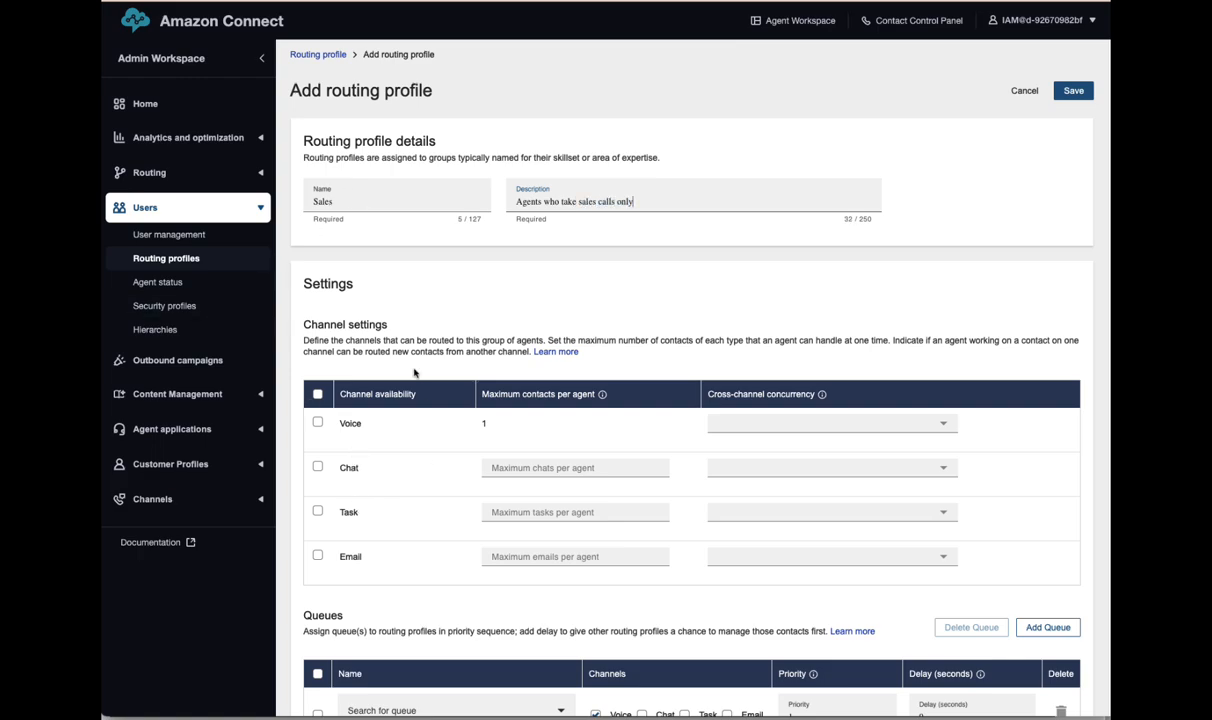
# - Enable the Voice, Chat, Task and Email channels for the profile
pyautogui.click(317, 422)
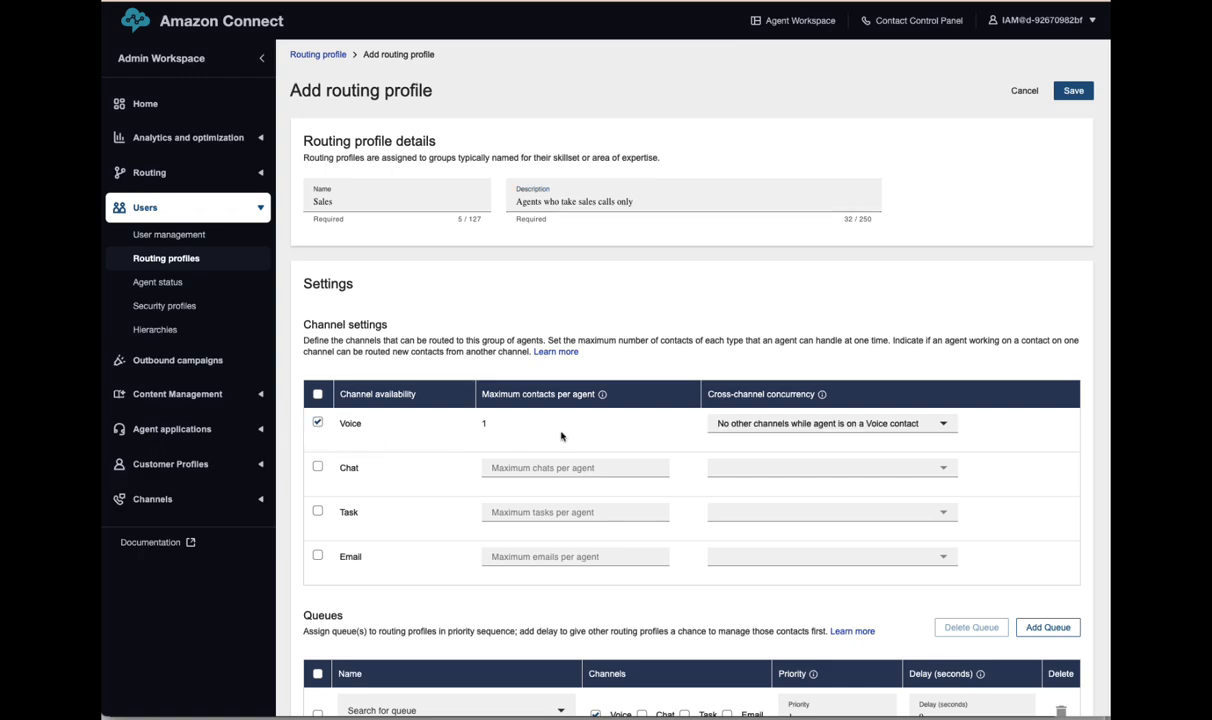
pyautogui.click(318, 468)
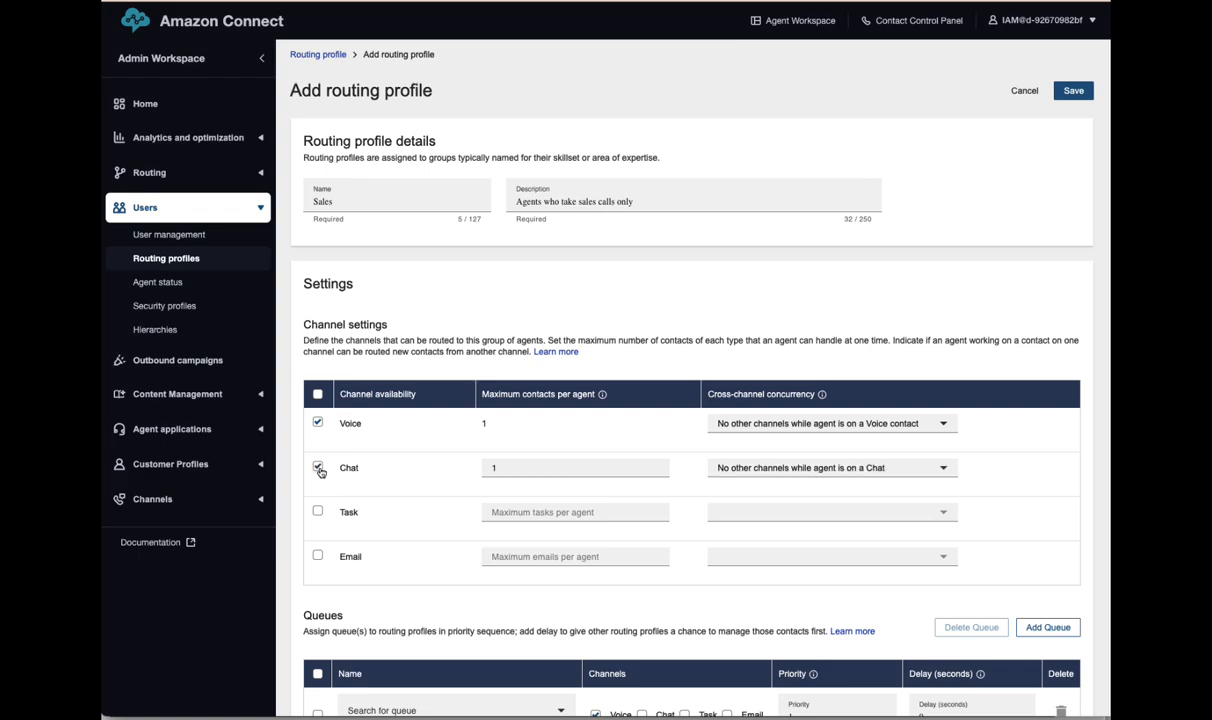
pyautogui.click(318, 511)
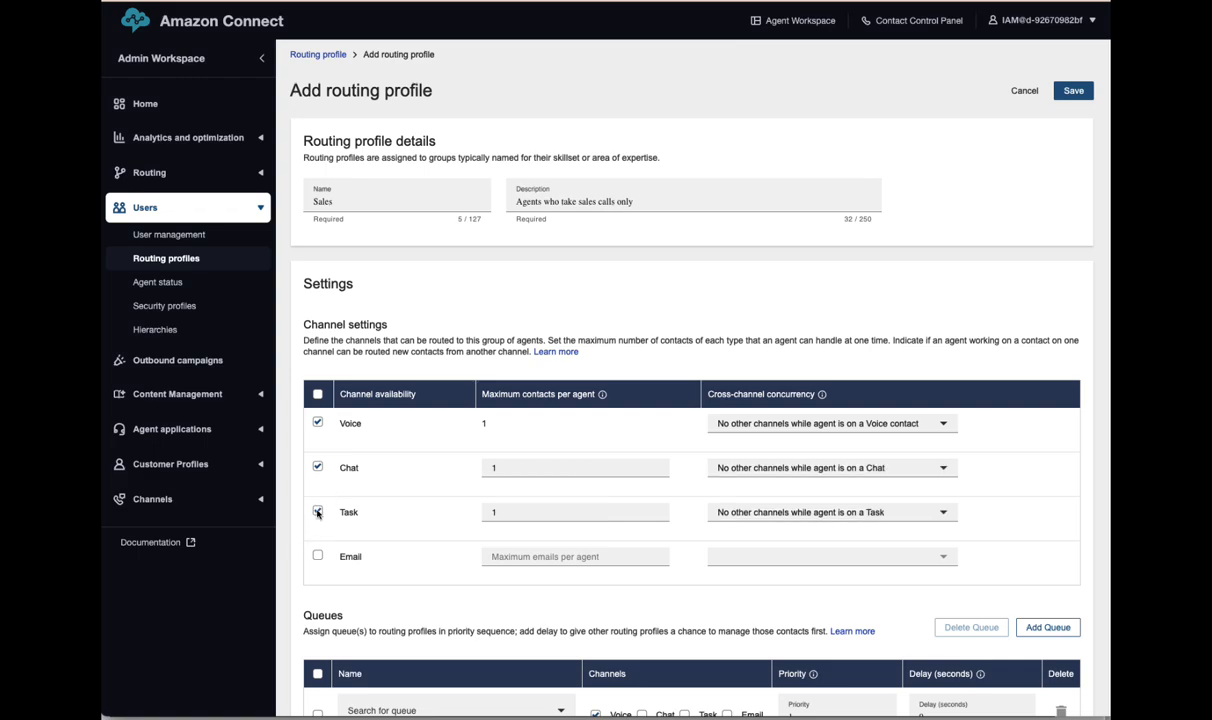
pyautogui.click(318, 555)
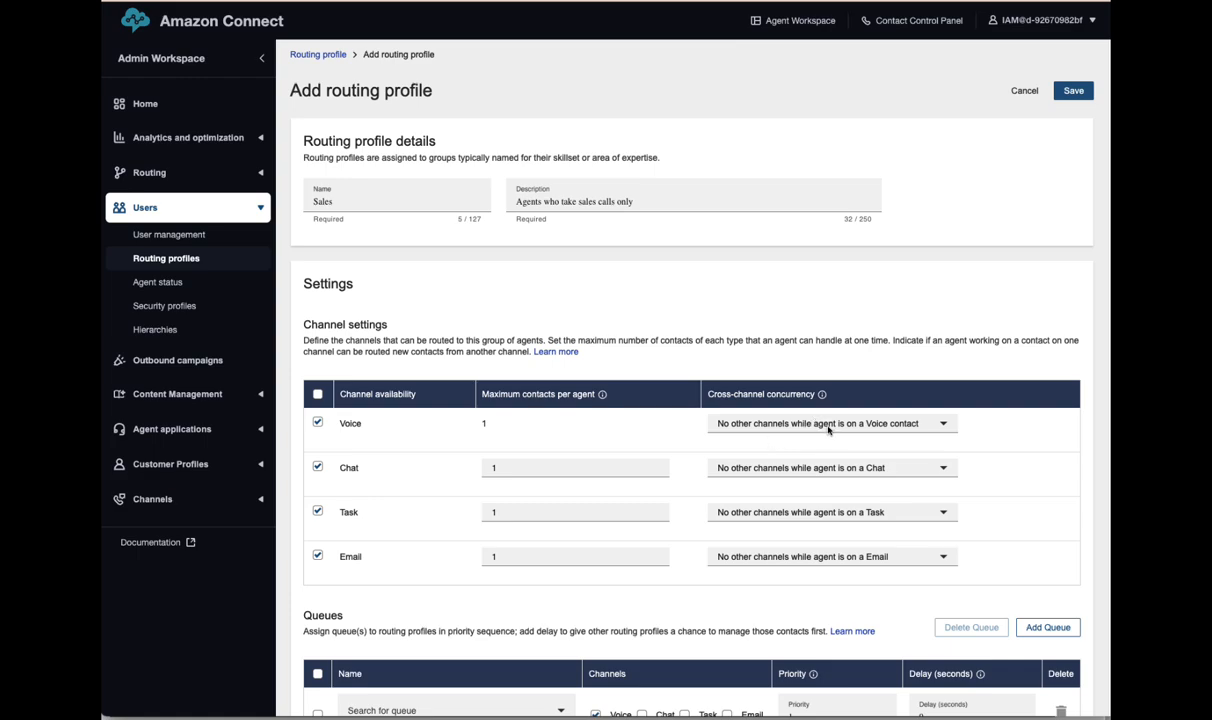
# - Set Voice concurrency to 'Allow other channels concurrently'
pyautogui.click(792, 428)
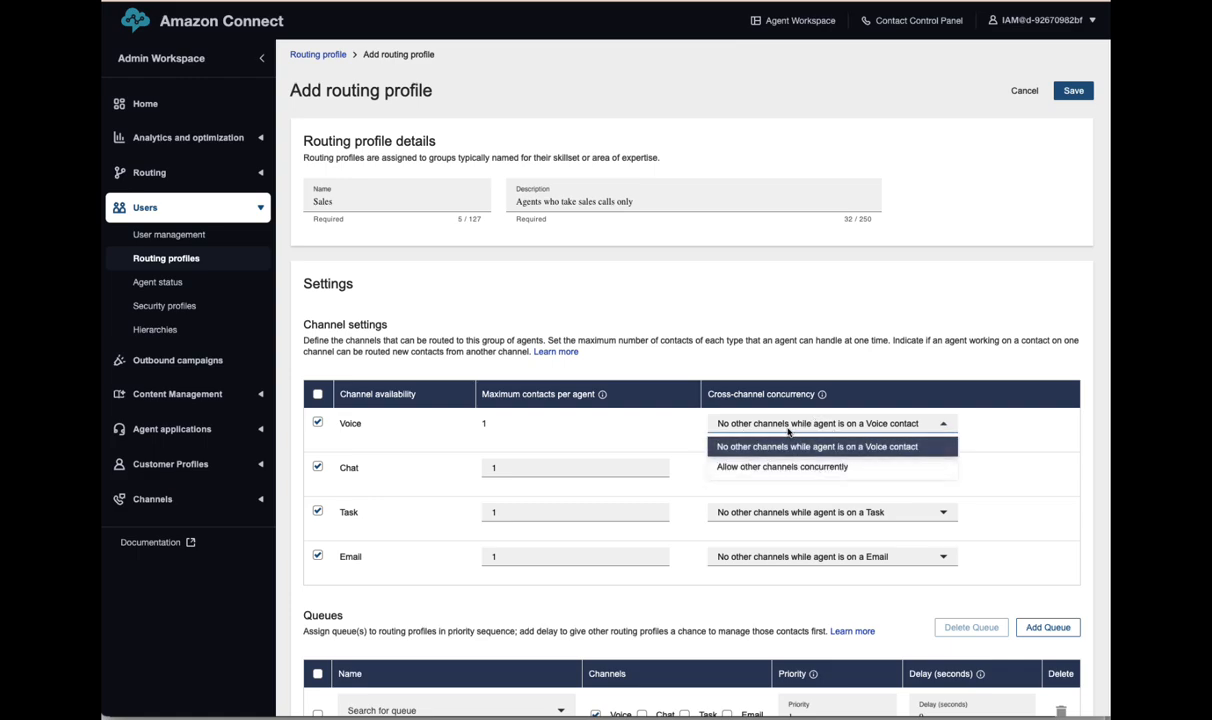
pyautogui.click(838, 446)
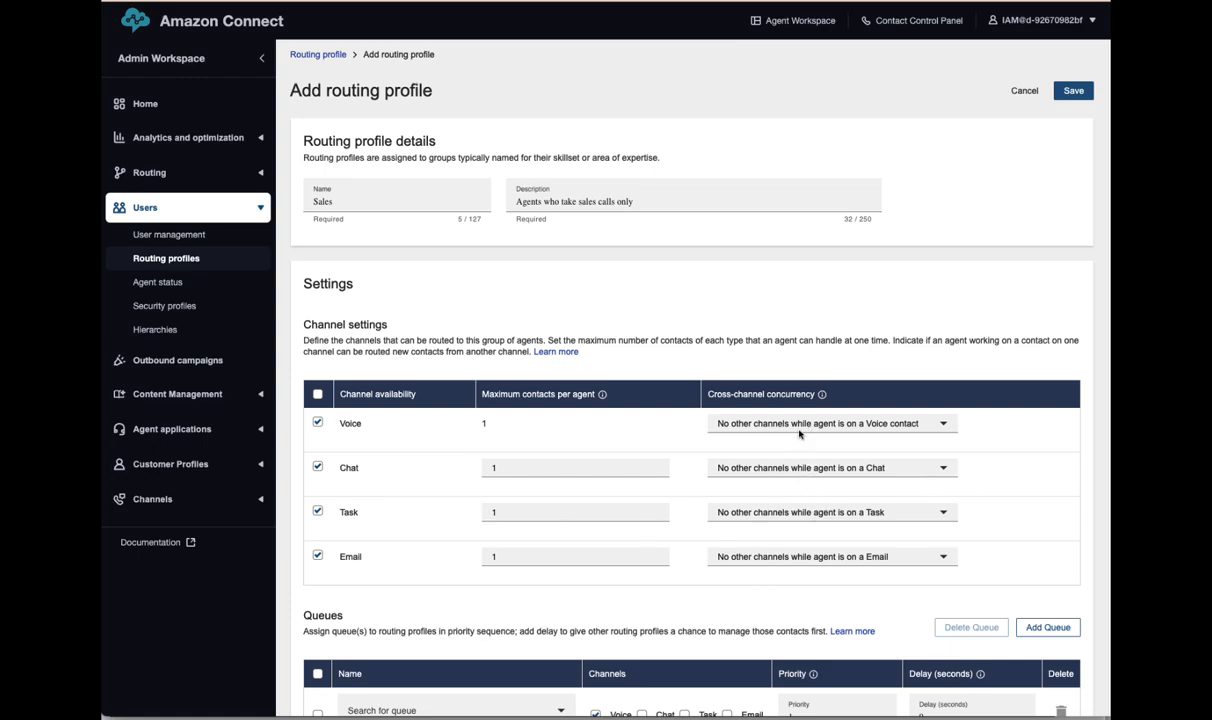
pyautogui.click(760, 421)
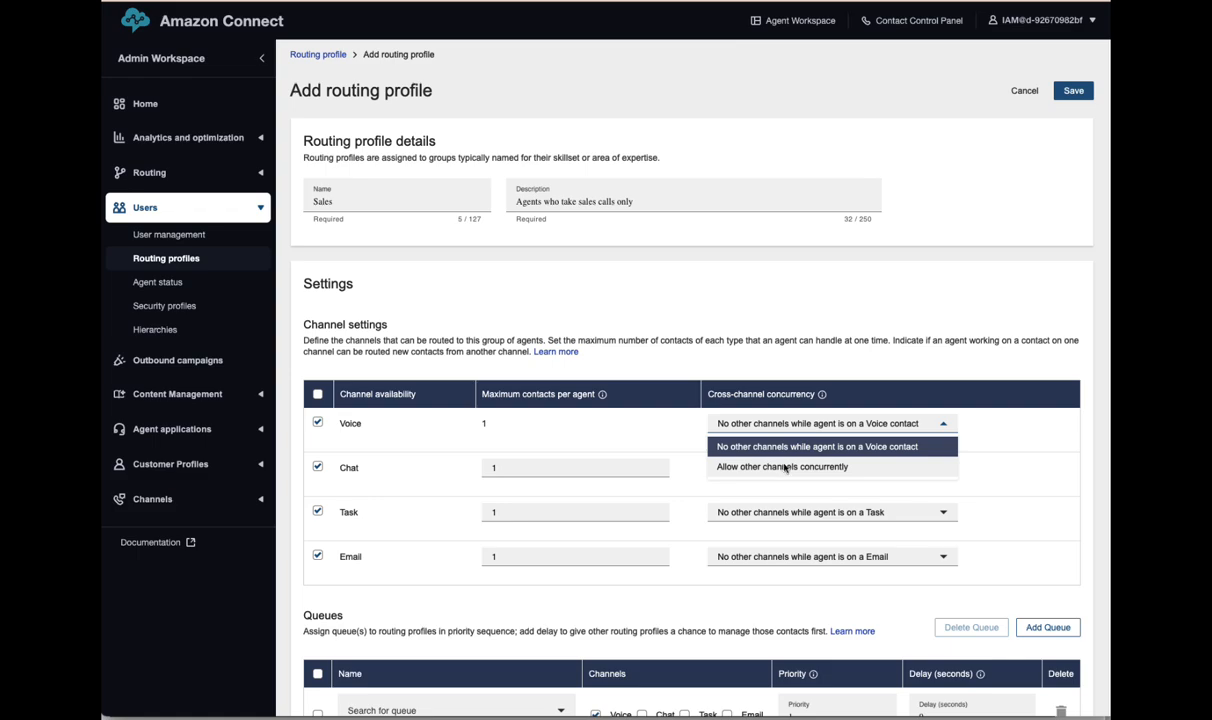
pyautogui.click(786, 467)
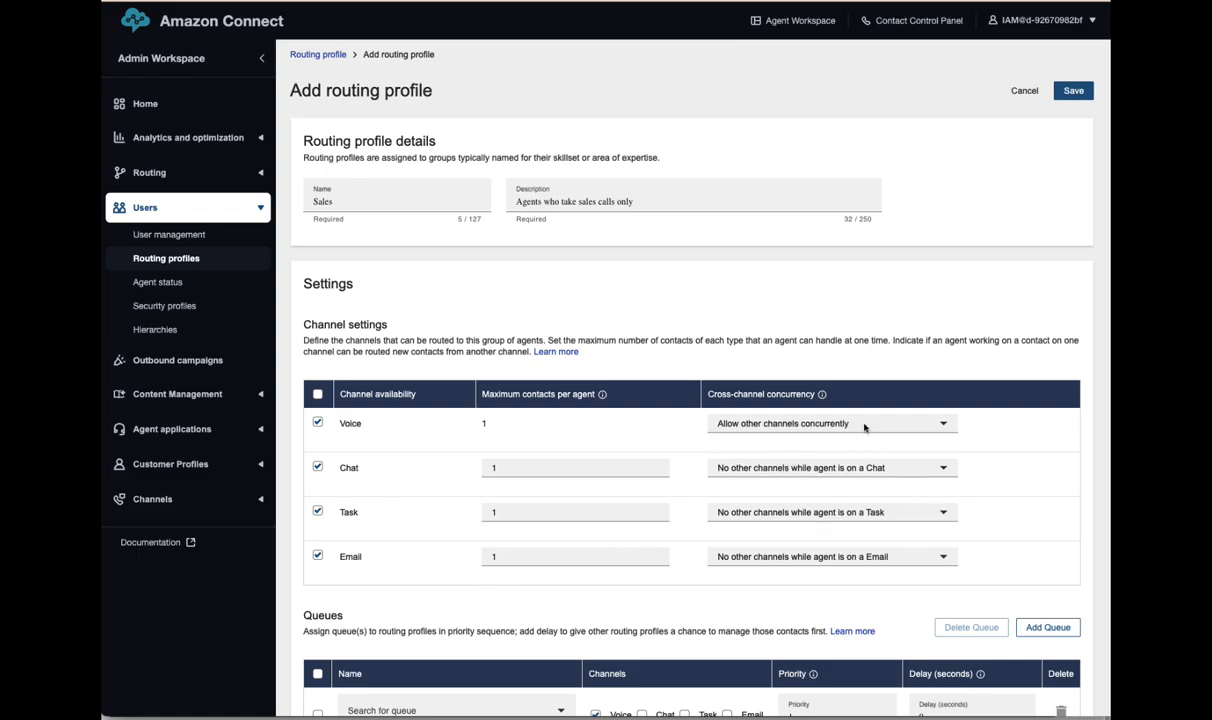
pyautogui.scroll(-5, 863, 480)
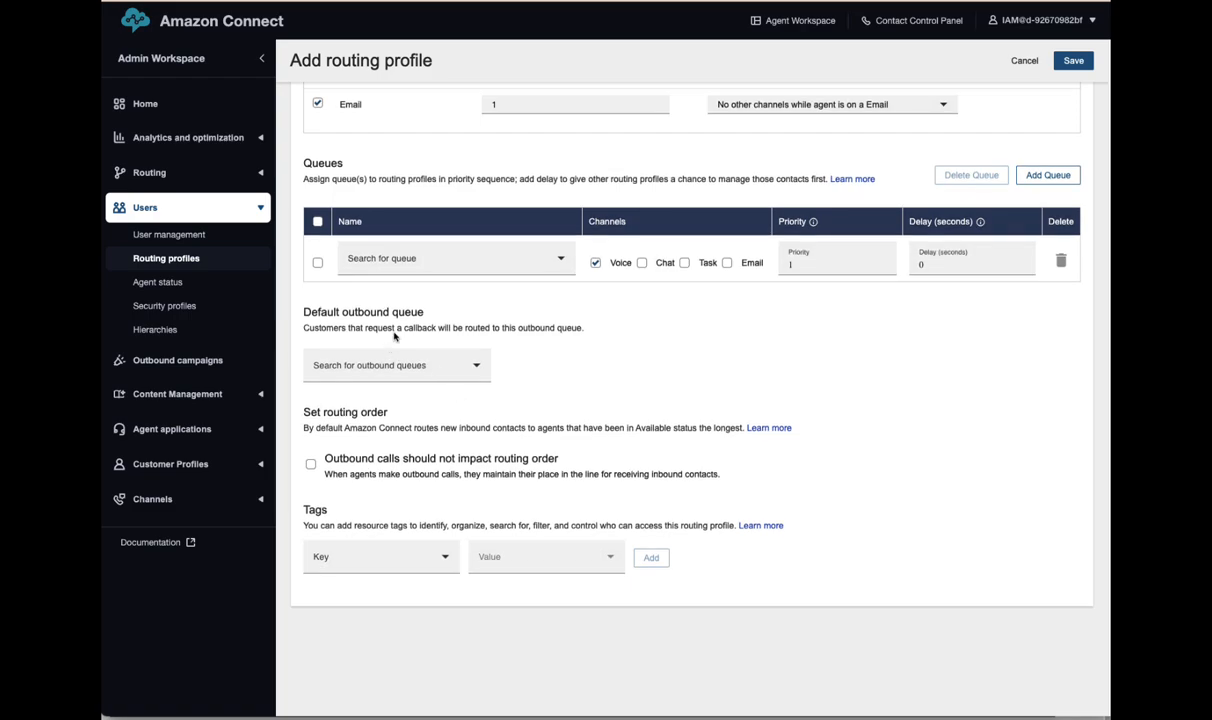
# - Add the Sales queue with voice, chat, task and email all checked
pyautogui.click(317, 262)
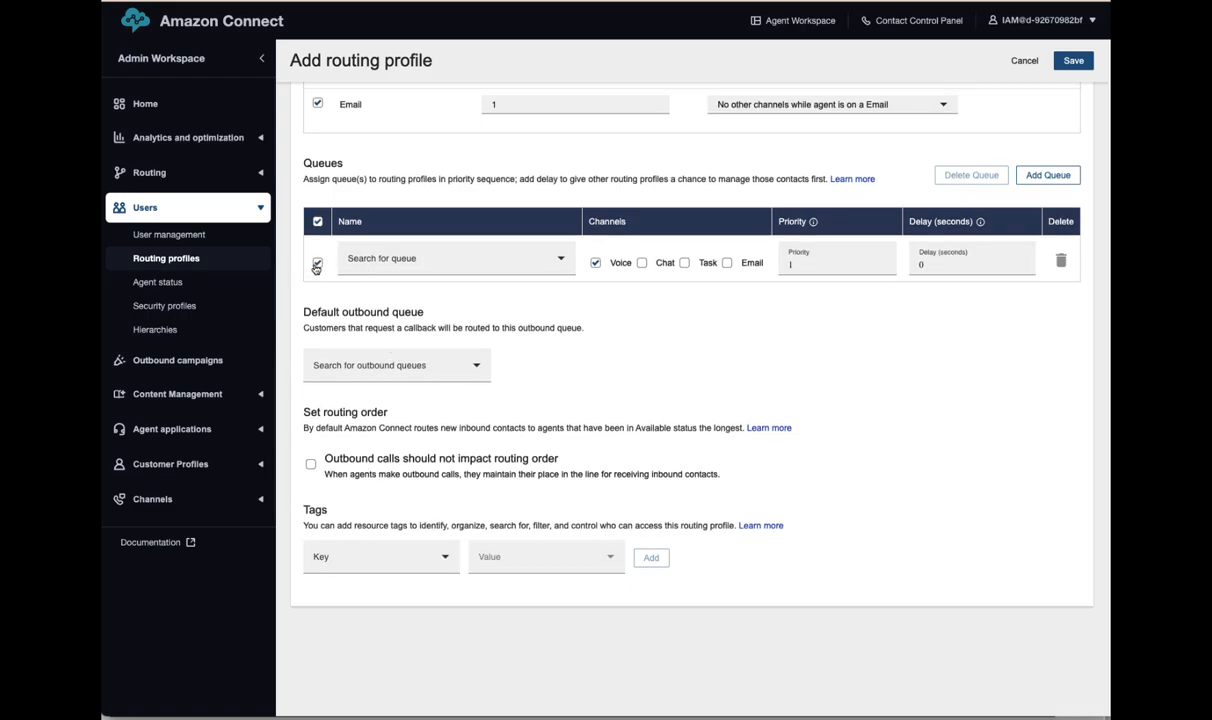
pyautogui.click(430, 258)
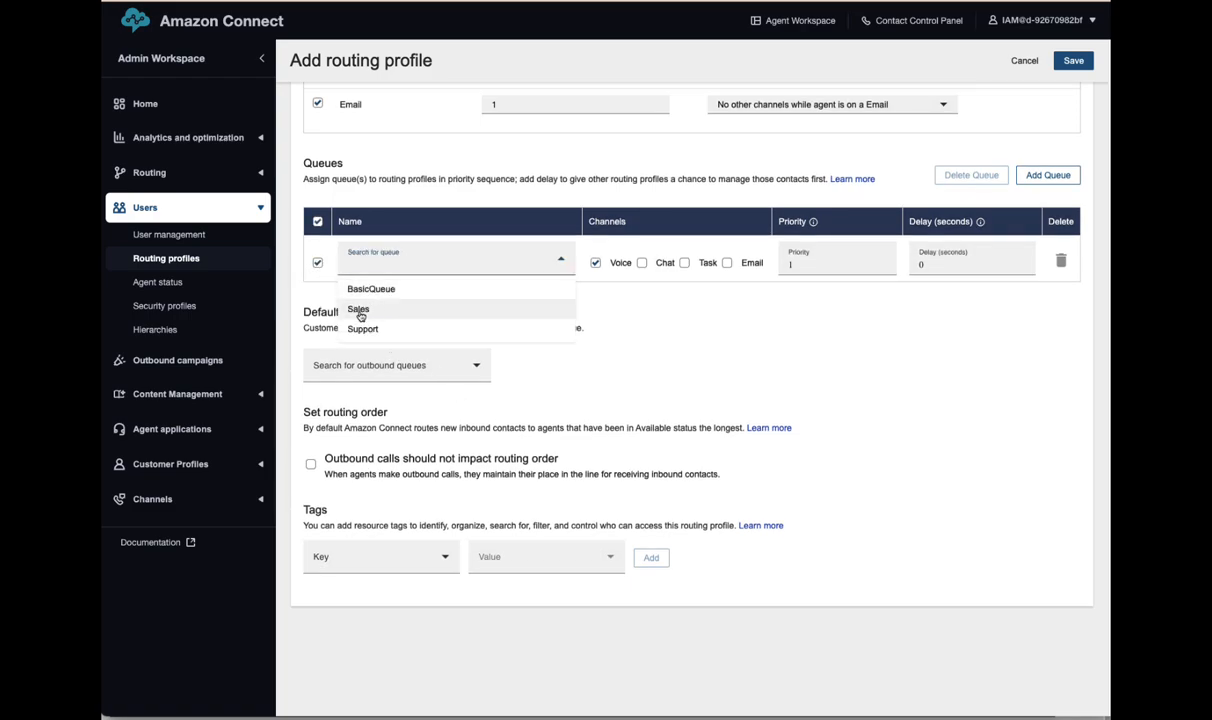
pyautogui.click(358, 311)
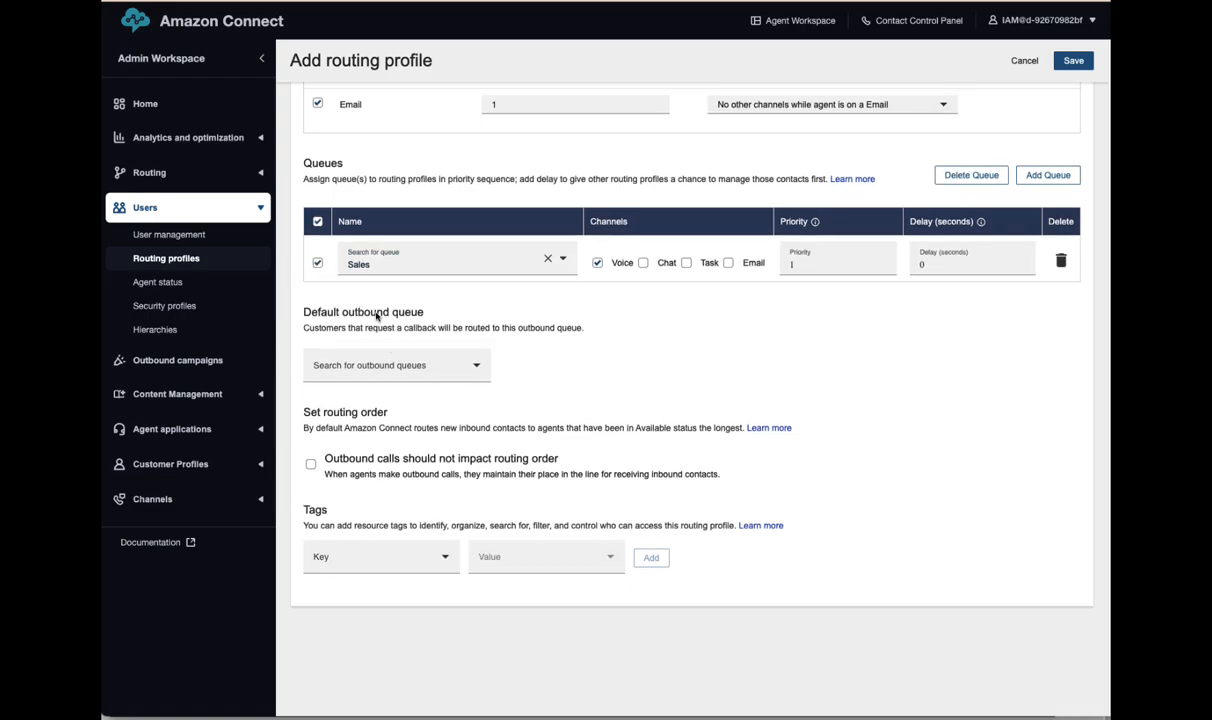
pyautogui.click(643, 263)
pyautogui.click(686, 264)
pyautogui.click(728, 263)
# - Make Sales the default outbound queue, keep outbound calls from affecting routing order, and save
pyautogui.click(475, 368)
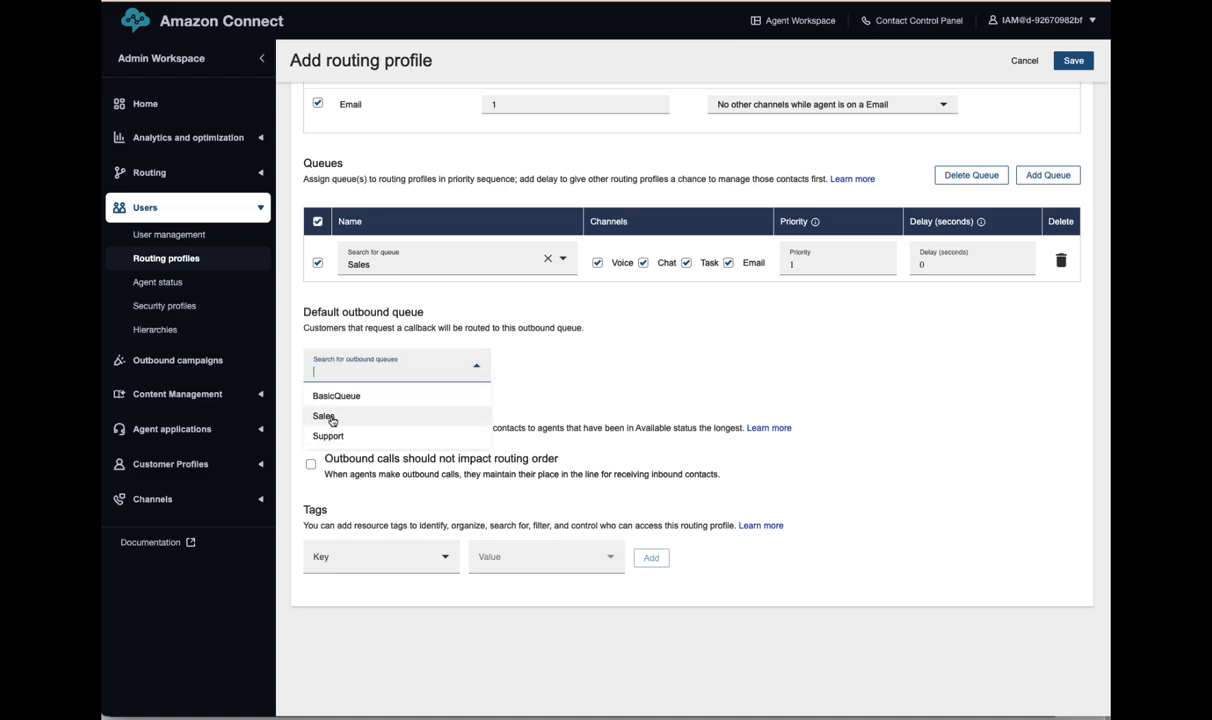
pyautogui.click(330, 418)
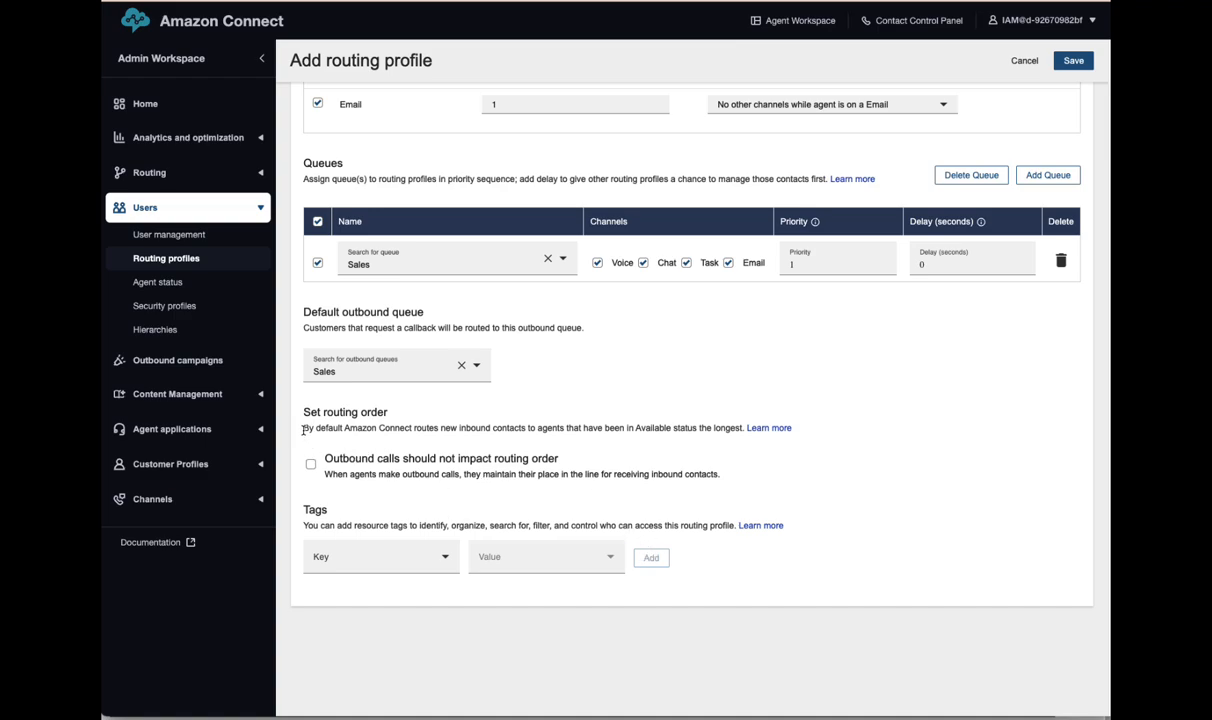
pyautogui.moveTo(302, 430); pyautogui.dragTo(785, 440)
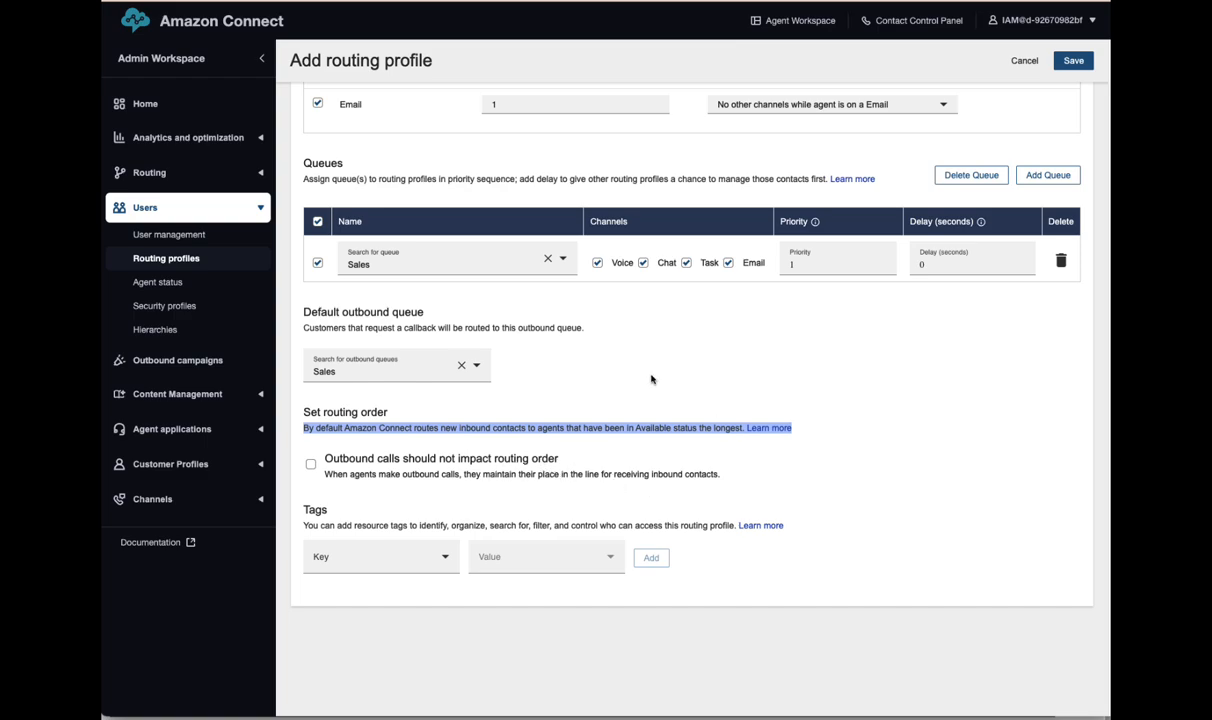
pyautogui.click(361, 455)
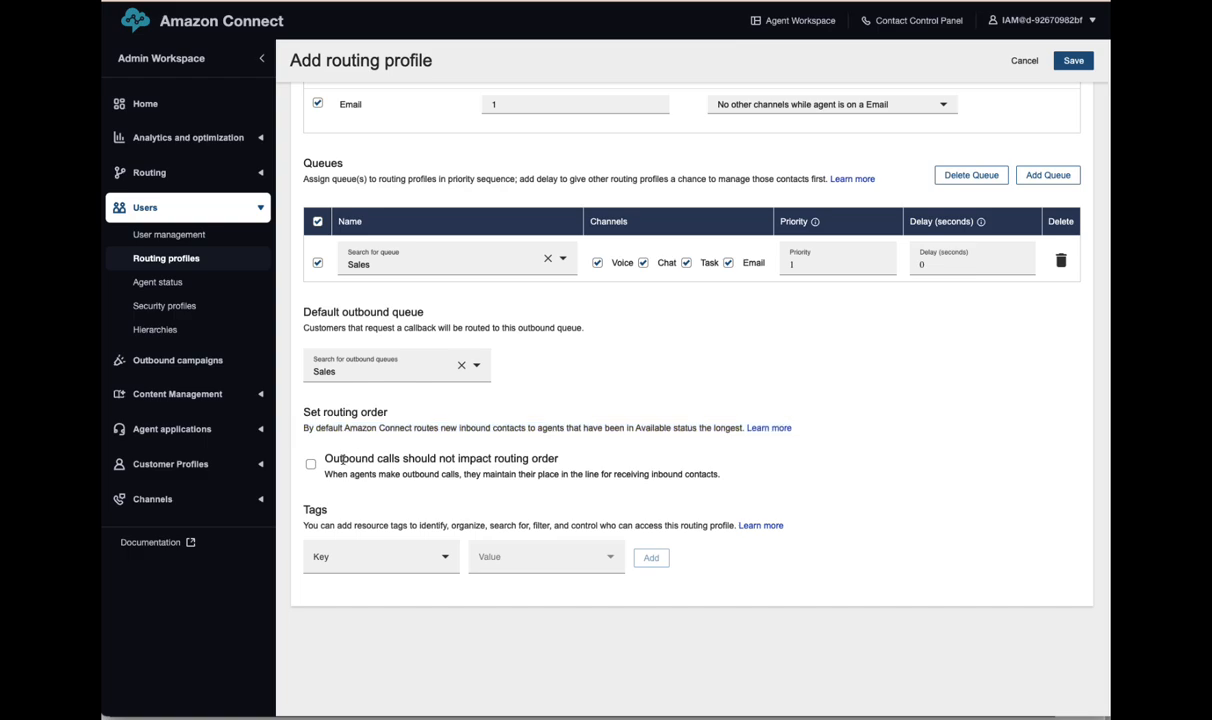
pyautogui.click(310, 466)
pyautogui.scroll(3, 932, 486)
pyautogui.scroll(2, 973, 529)
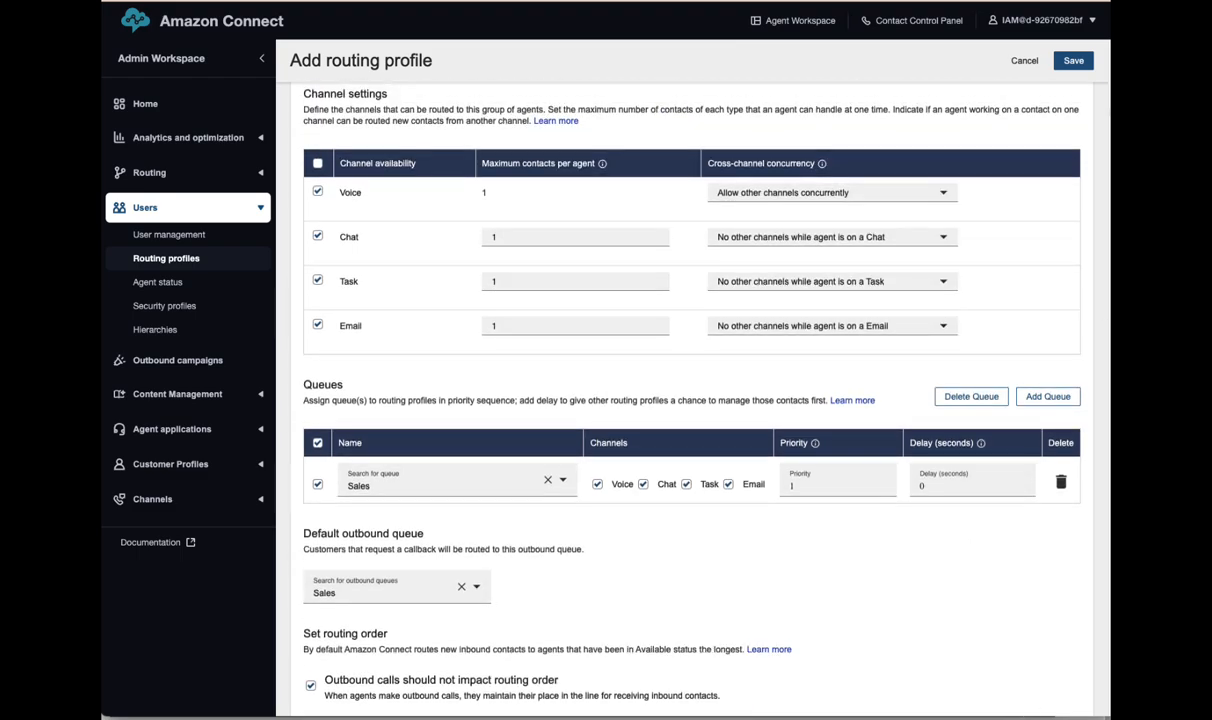
pyautogui.click(1073, 61)
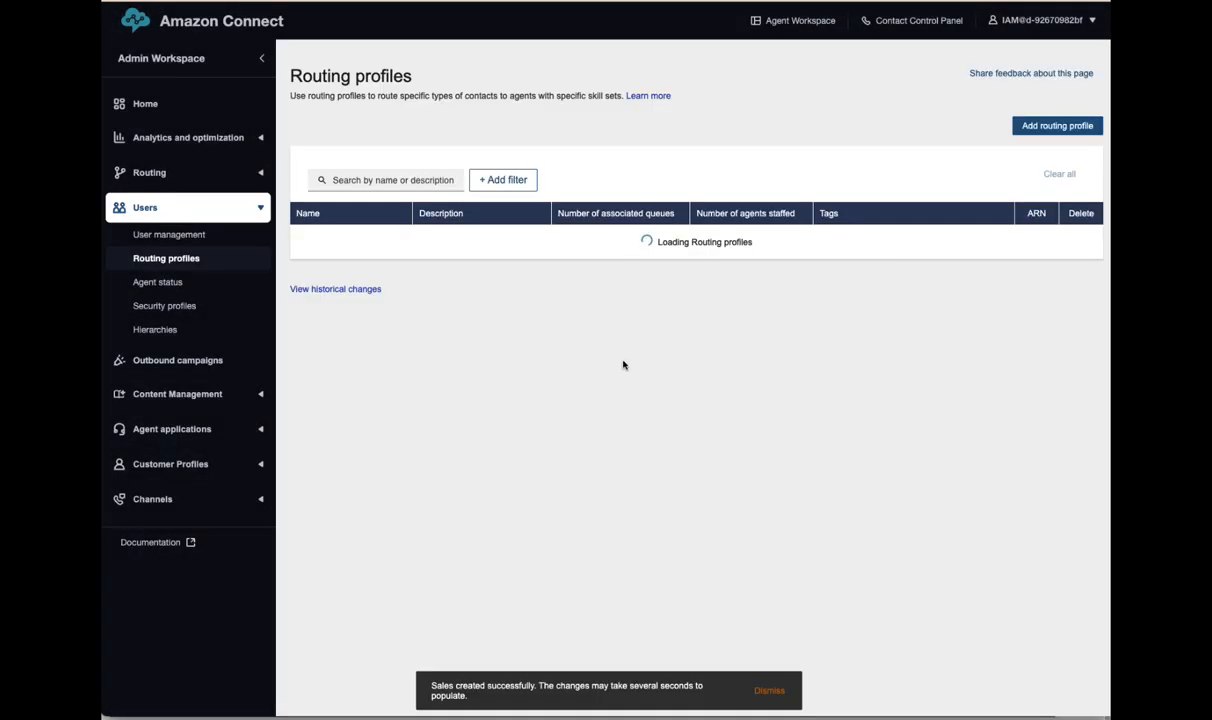
# - Start a new routing profile named Support with a description for support agents
pyautogui.click(1024, 129)
pyautogui.click(359, 203)
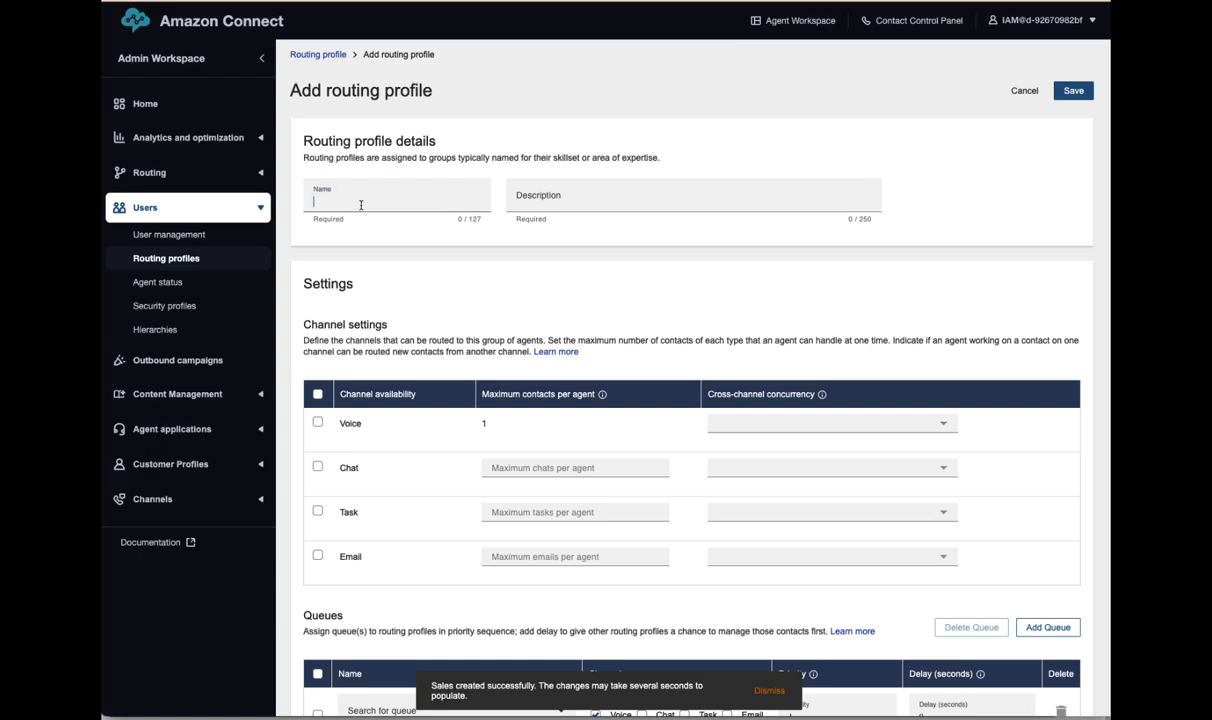
pyautogui.write('Supp')
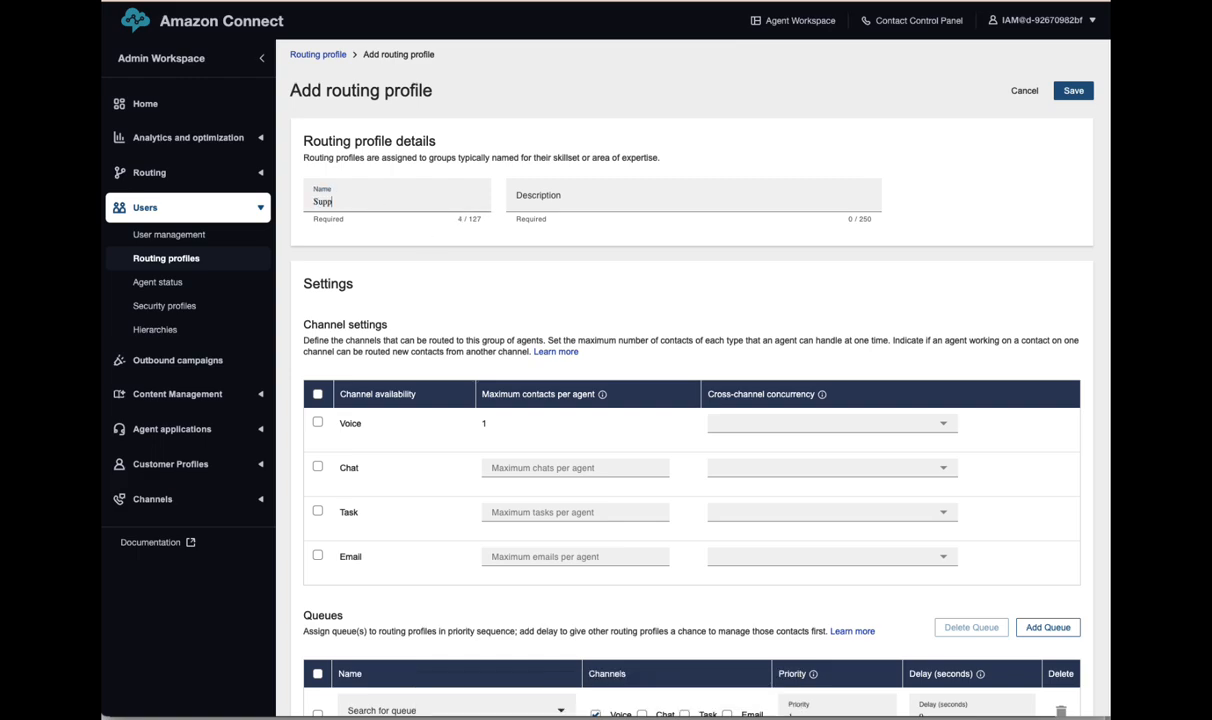
pyautogui.write('ort')
pyautogui.press('Tab')
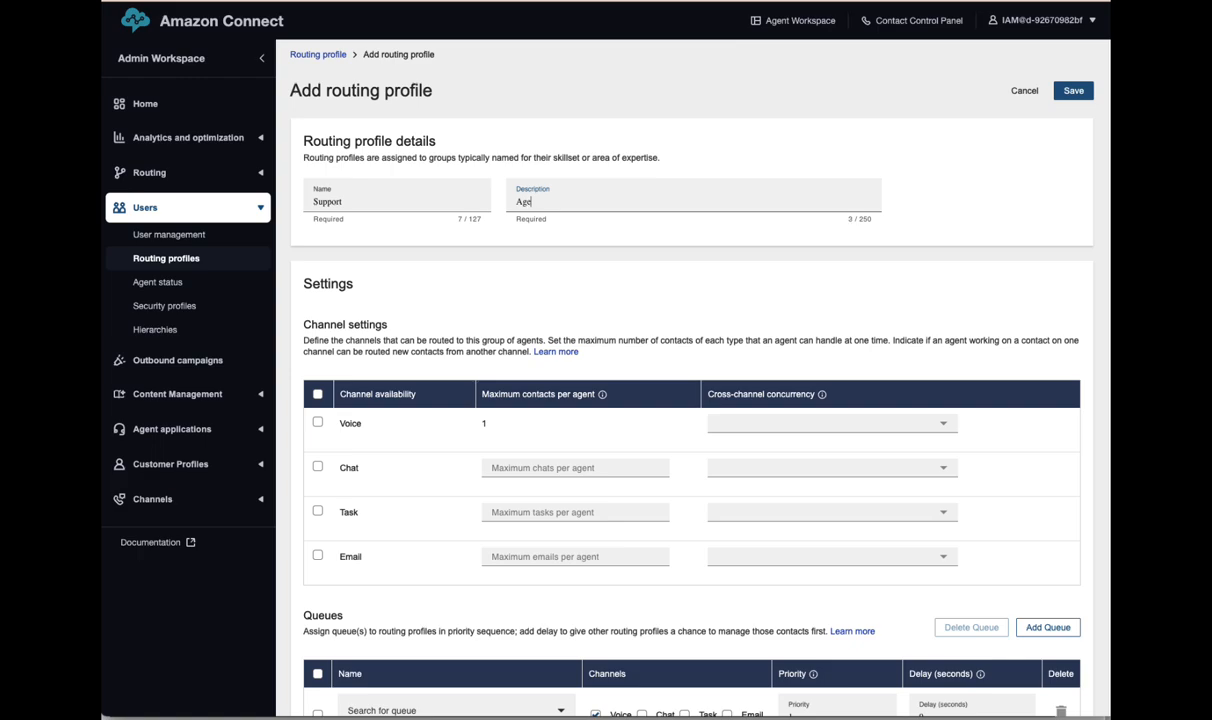
pyautogui.write('Agents tjat jamd')
pyautogui.press('BackSpace')
pyautogui.write('ort po')
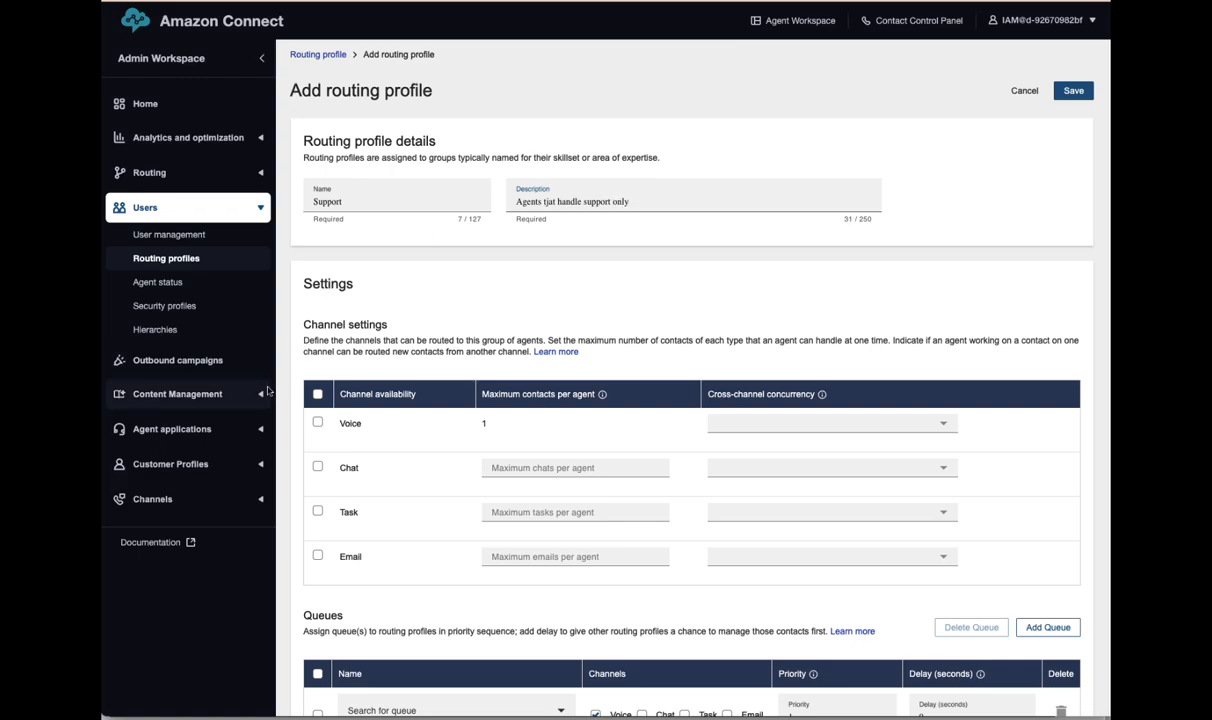
# - Enable the Voice channel and assign the Support queue
pyautogui.click(317, 422)
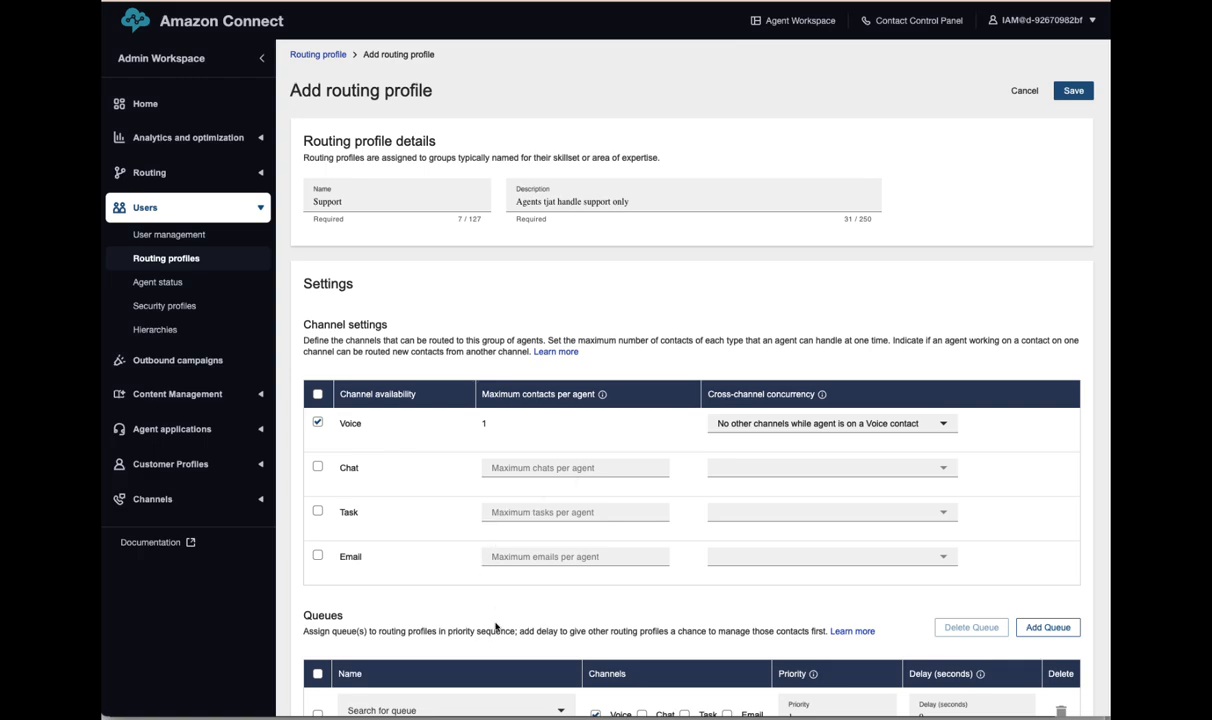
pyautogui.scroll(-4, 462, 578)
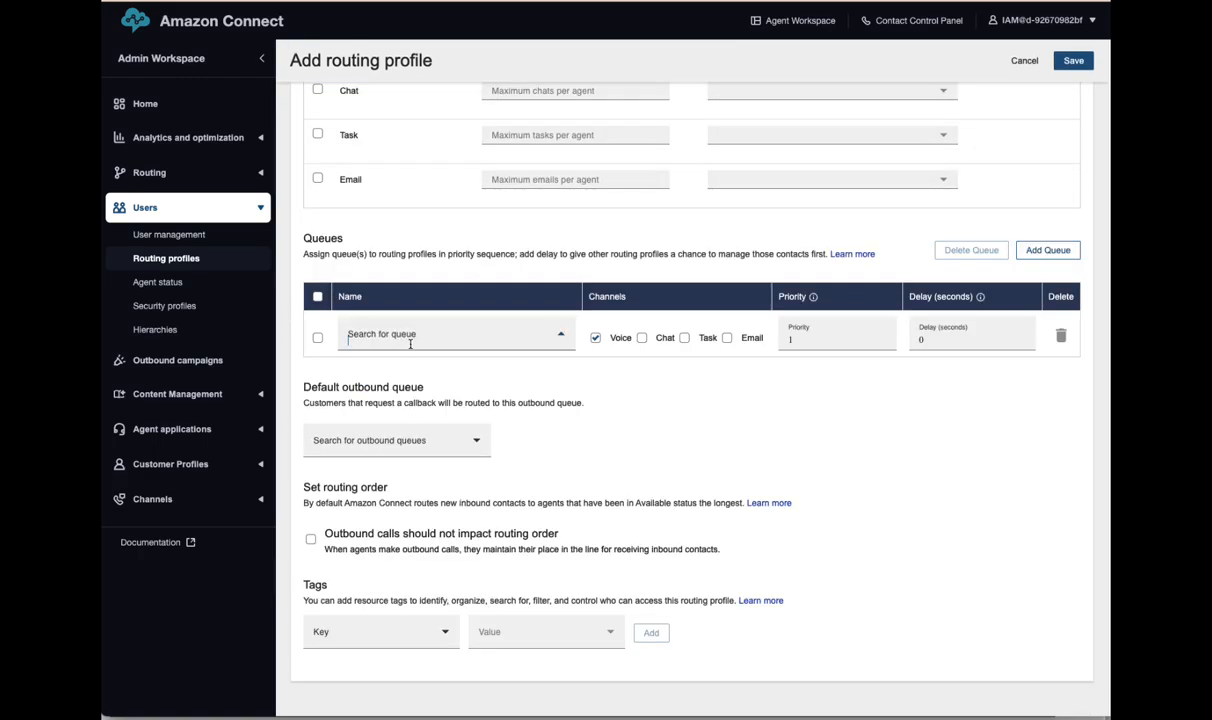
pyautogui.click(405, 338)
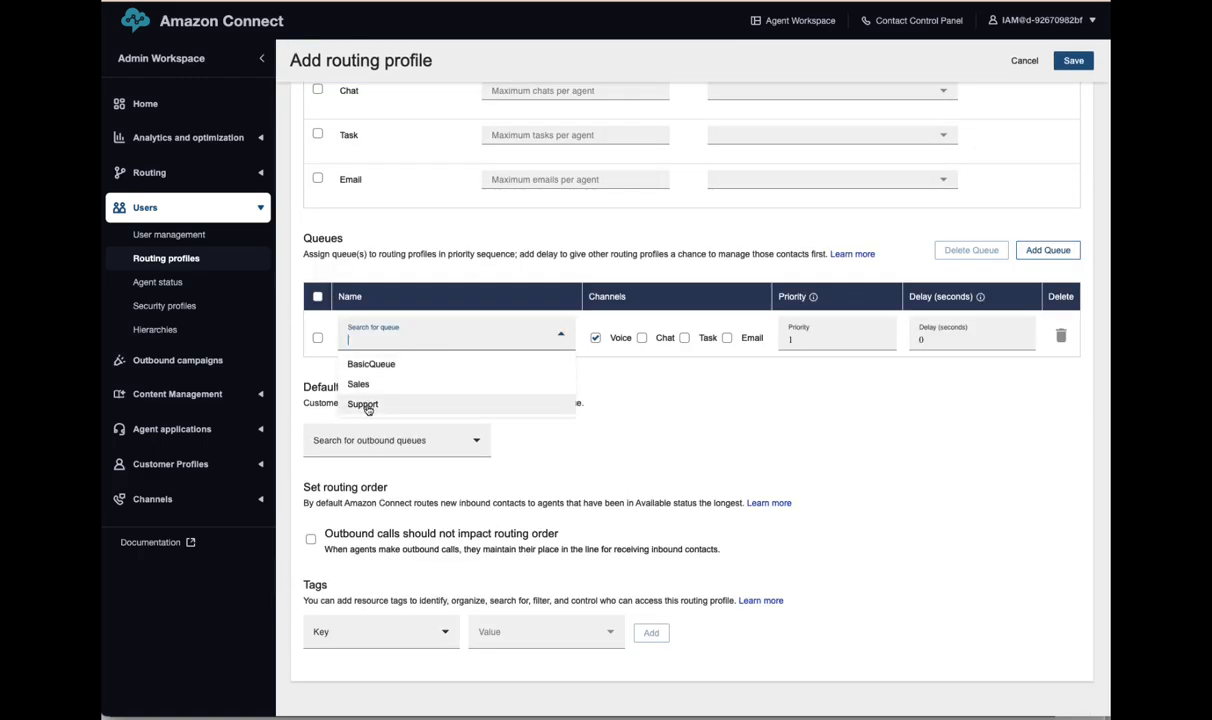
pyautogui.click(365, 406)
# - Set Support as the default outbound queue and save the profile
pyautogui.scroll(-2, 617, 452)
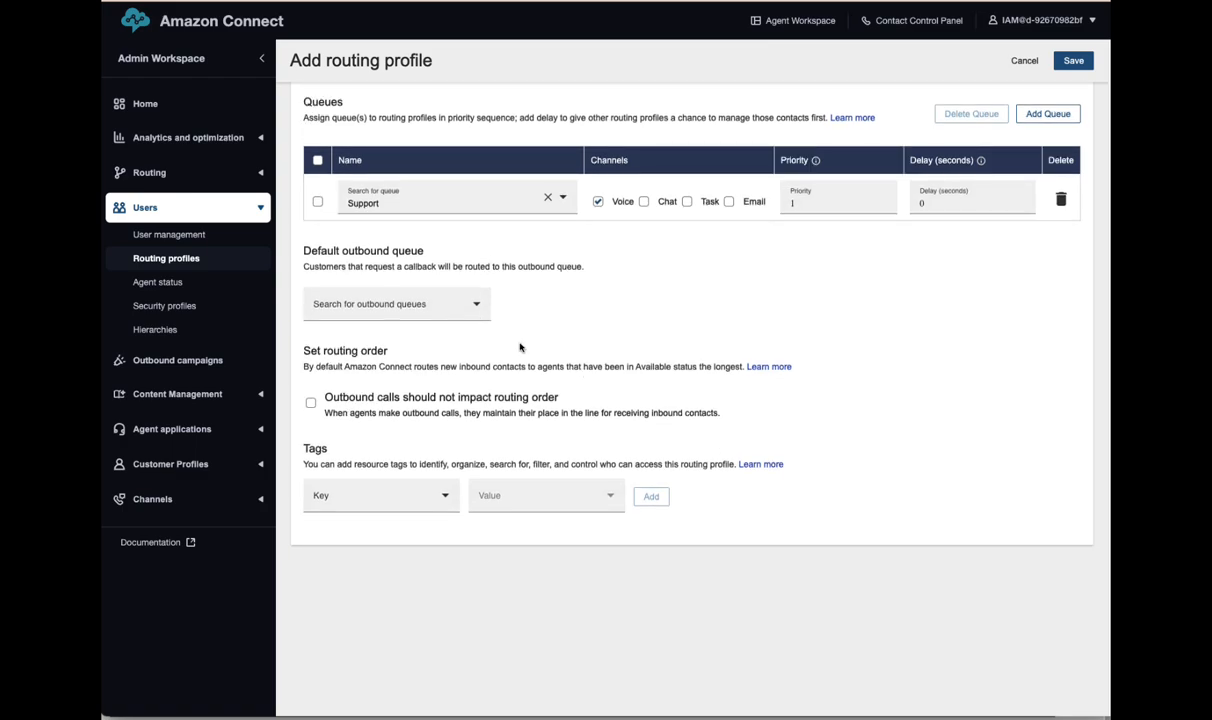
pyautogui.click(452, 295)
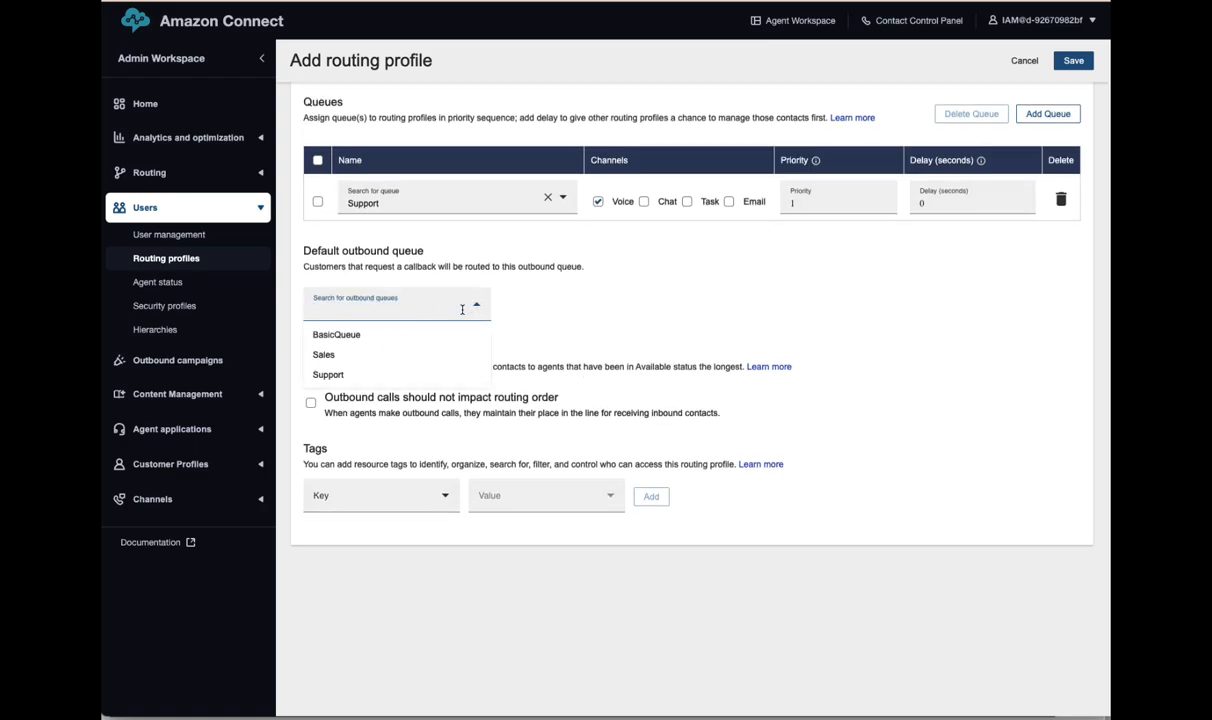
pyautogui.click(345, 376)
pyautogui.scroll(1, 1020, 510)
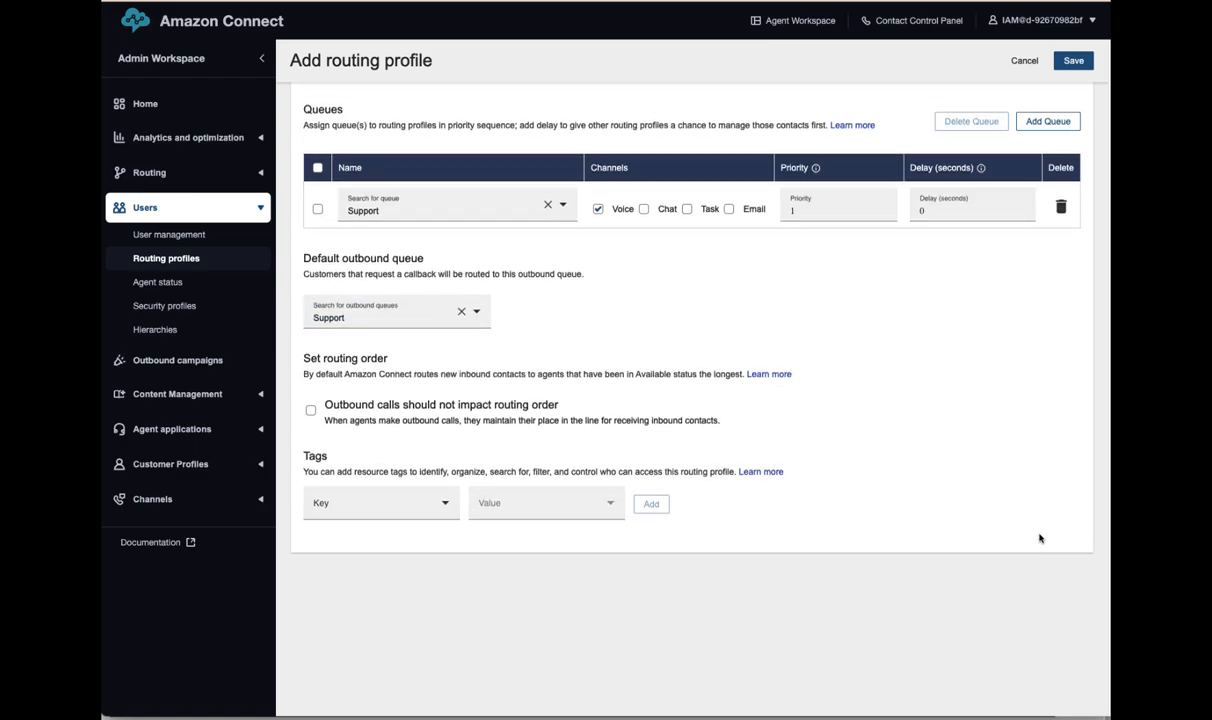
pyautogui.scroll(10, 1060, 400)
pyautogui.click(1074, 90)
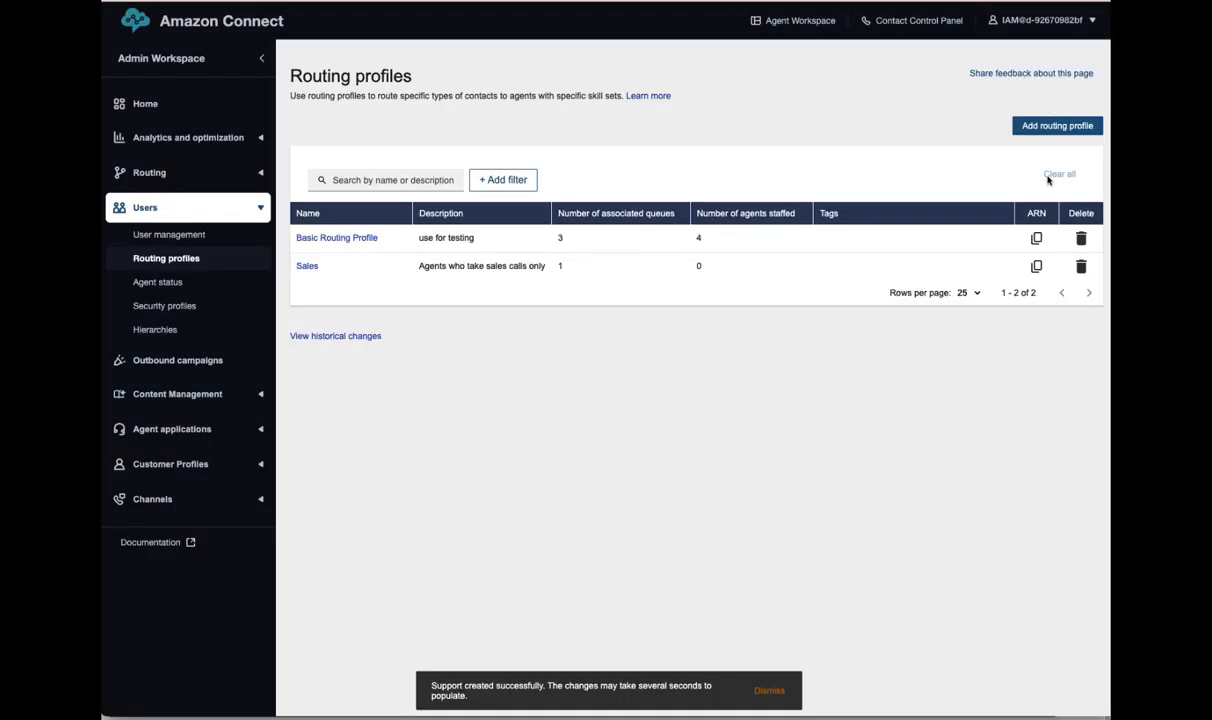
# - Start a new routing profile named SalesSupport
pyautogui.click(1020, 122)
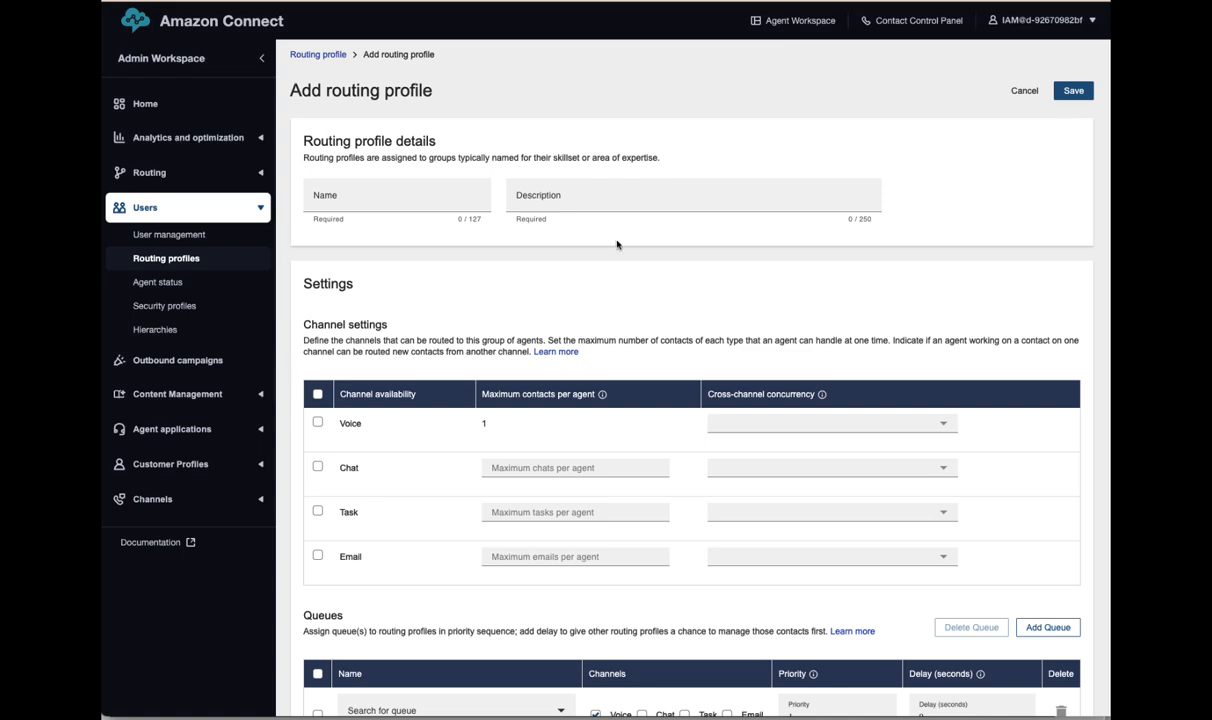
pyautogui.click(328, 196)
pyautogui.write('SalesSupport')
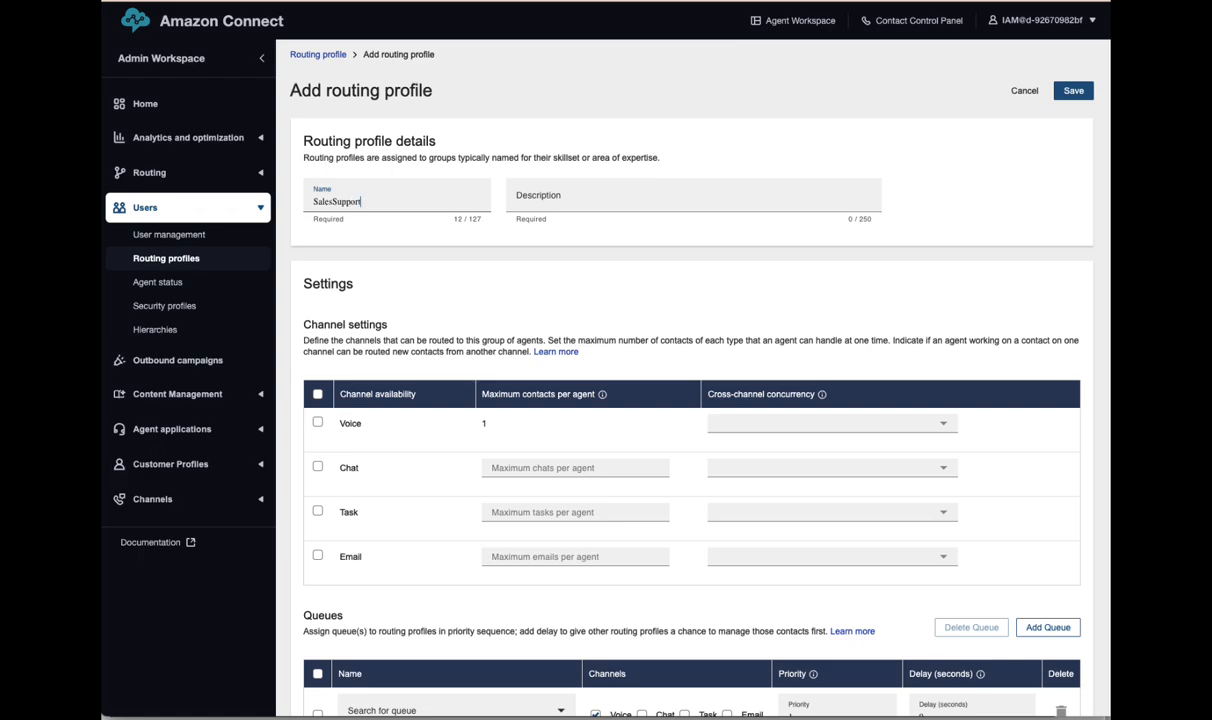
pyautogui.press('Tab')
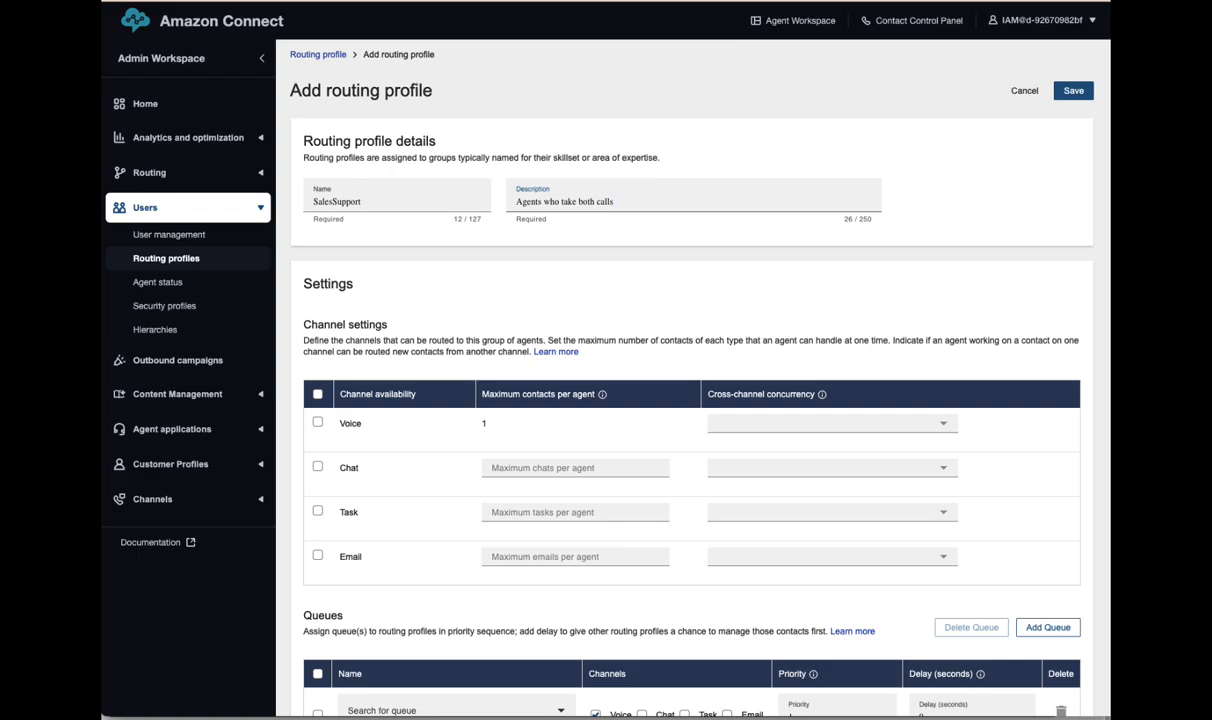
# - Enable Voice, assign the Support queue, and attempt to save
pyautogui.click(318, 423)
pyautogui.scroll(-3, 447, 473)
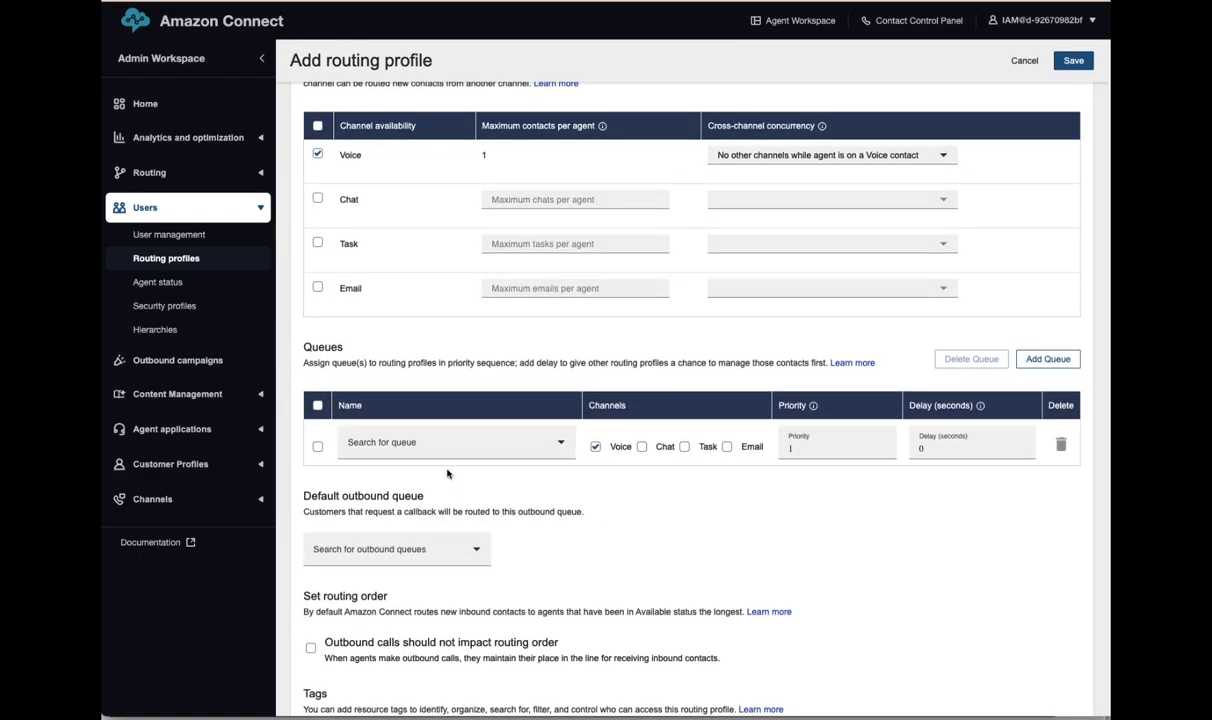
pyautogui.click(430, 442)
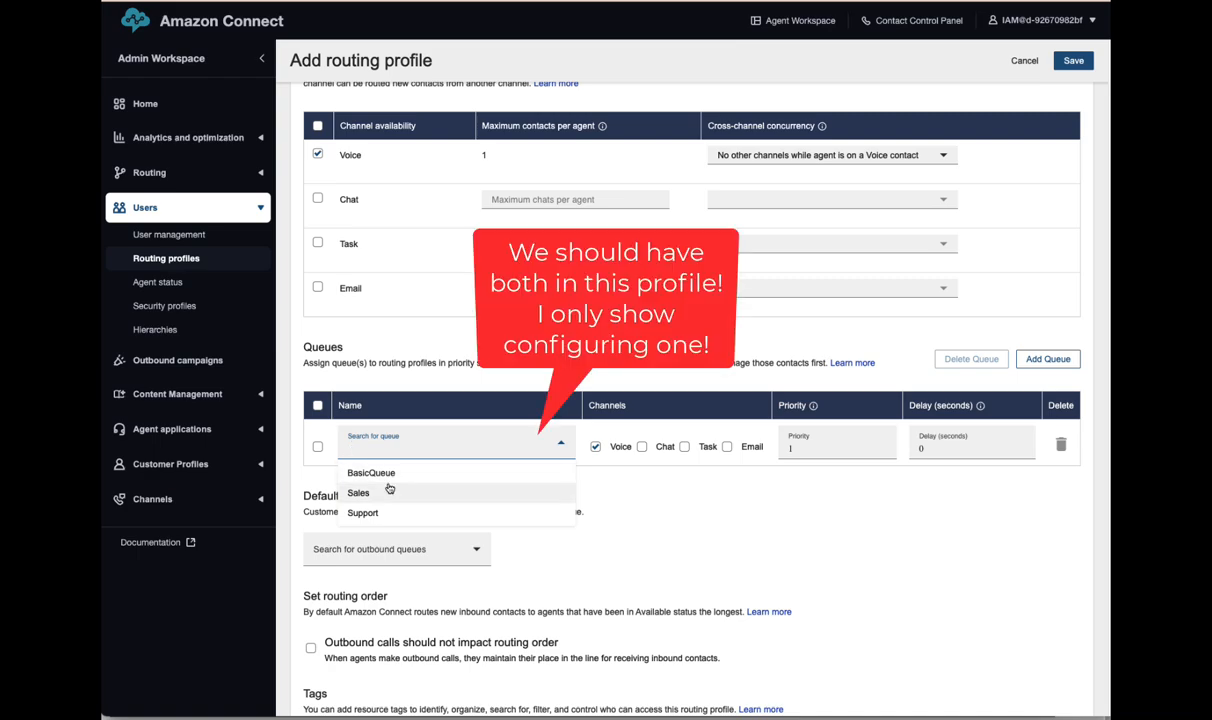
pyautogui.click(377, 515)
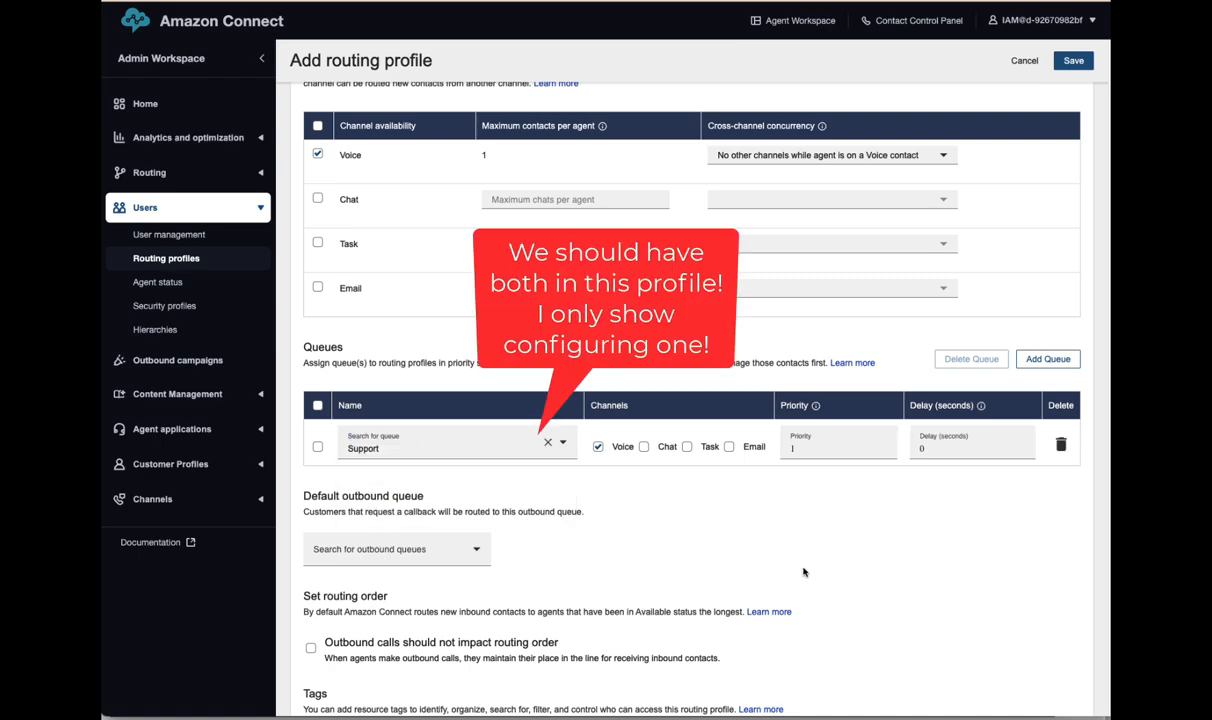
pyautogui.scroll(5, 793, 576)
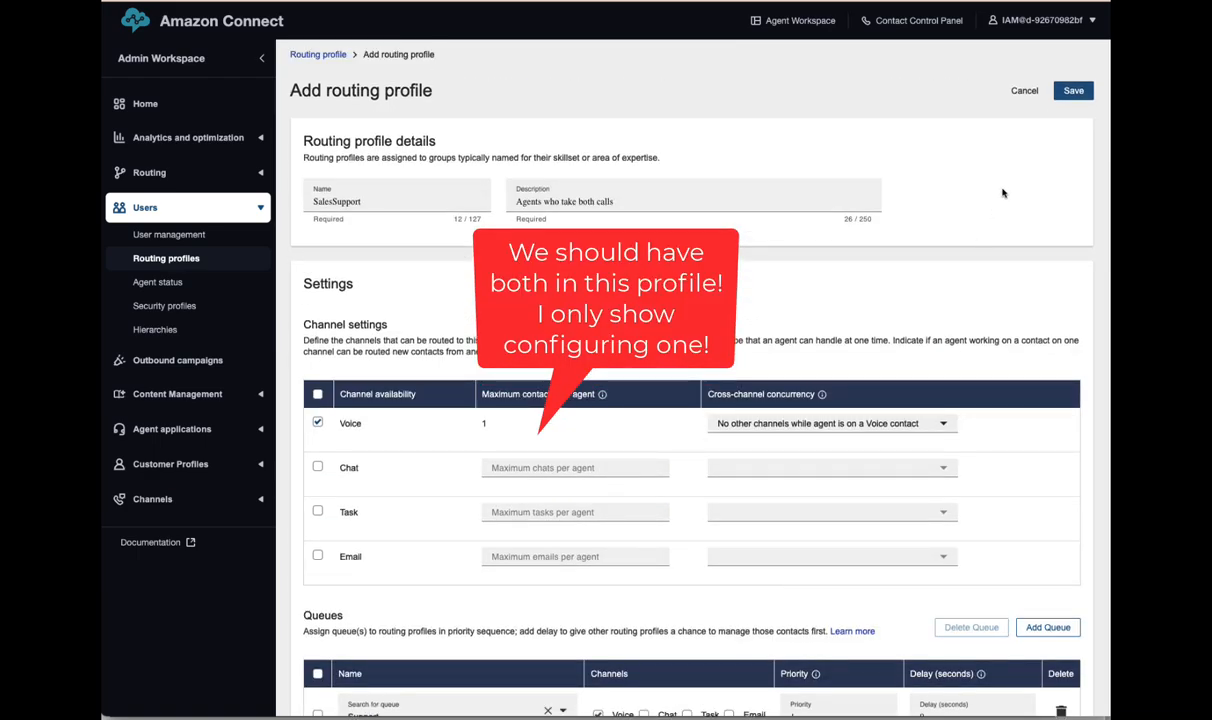
pyautogui.click(1073, 90)
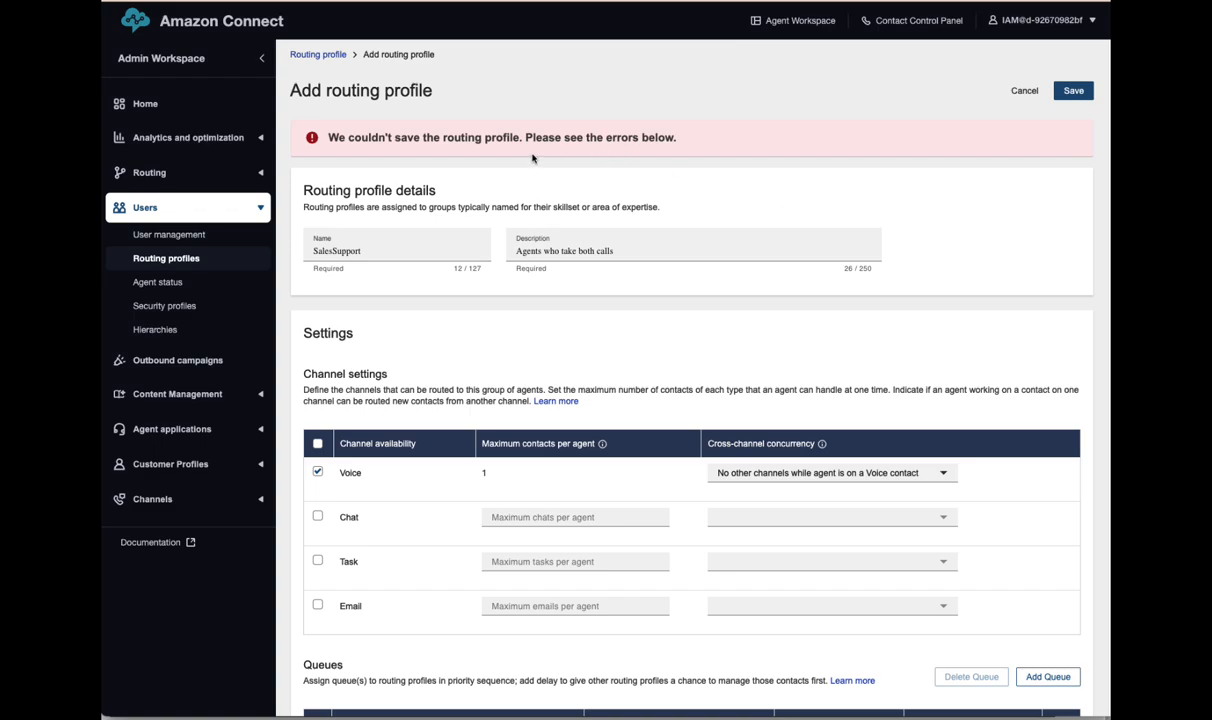
# - Set Support as default outbound queue, save SalesSupport, and go to User management
pyautogui.scroll(-5, 771, 370)
pyautogui.scroll(2, 763, 383)
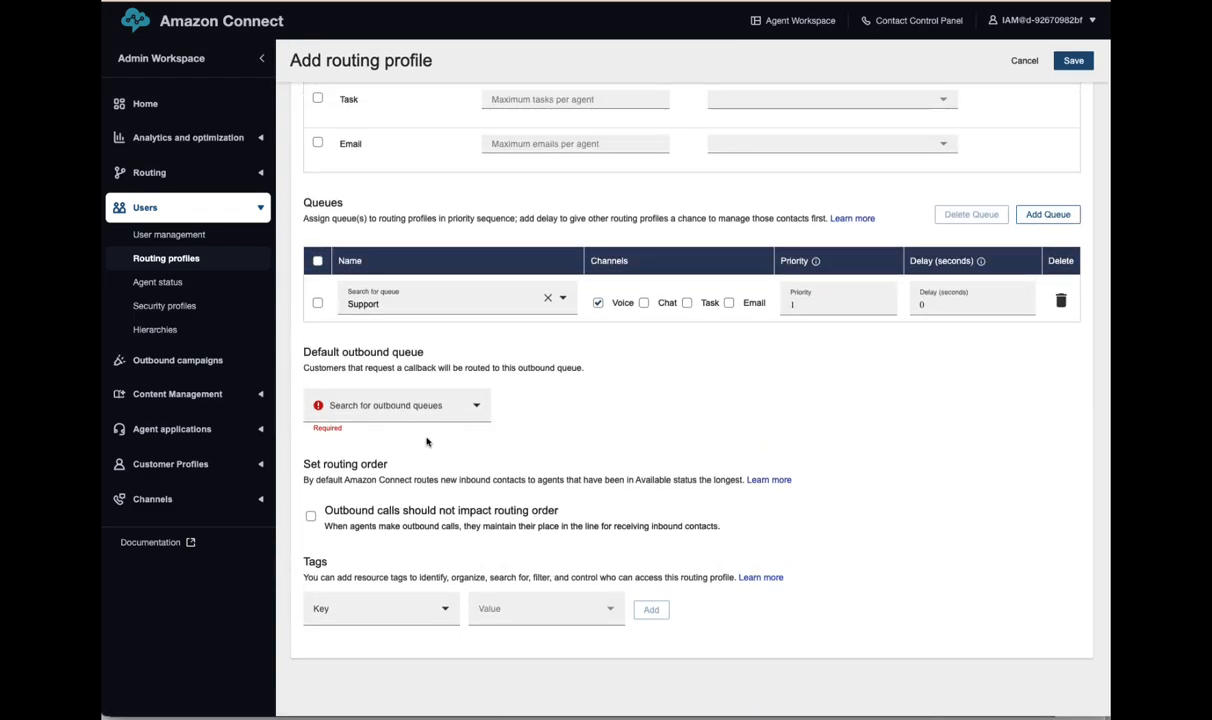
pyautogui.click(410, 390)
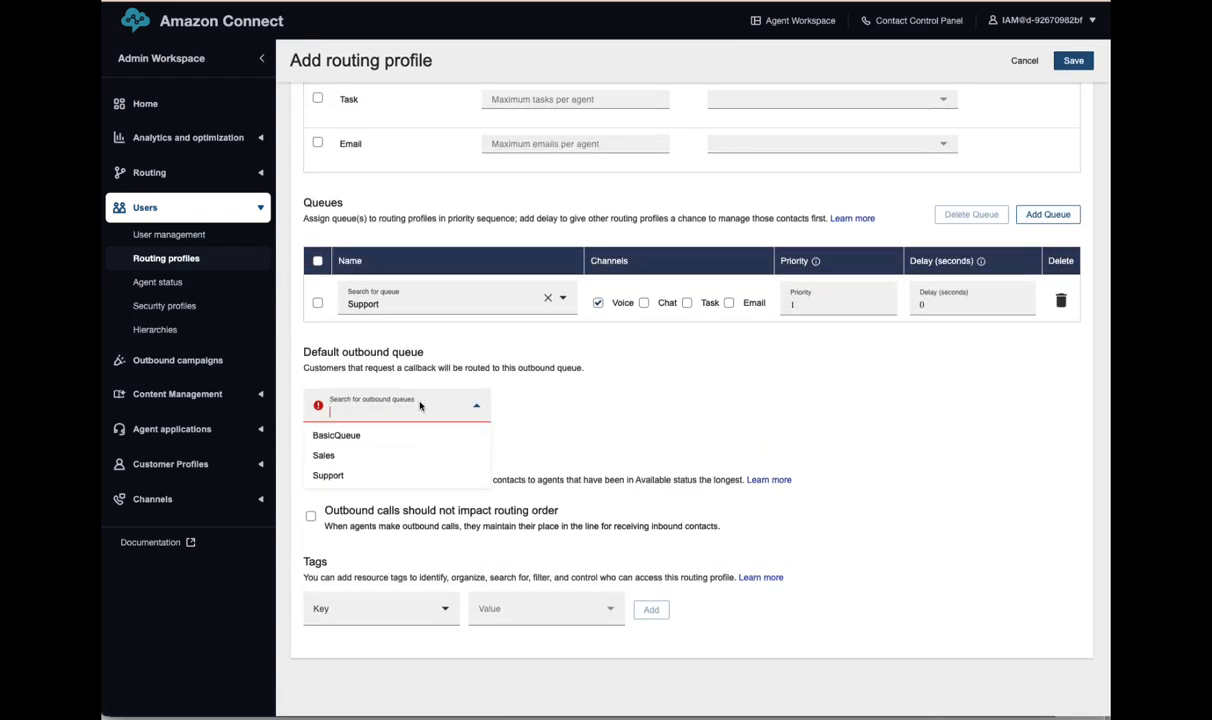
pyautogui.click(329, 476)
pyautogui.scroll(3, 780, 395)
pyautogui.scroll(5, 792, 409)
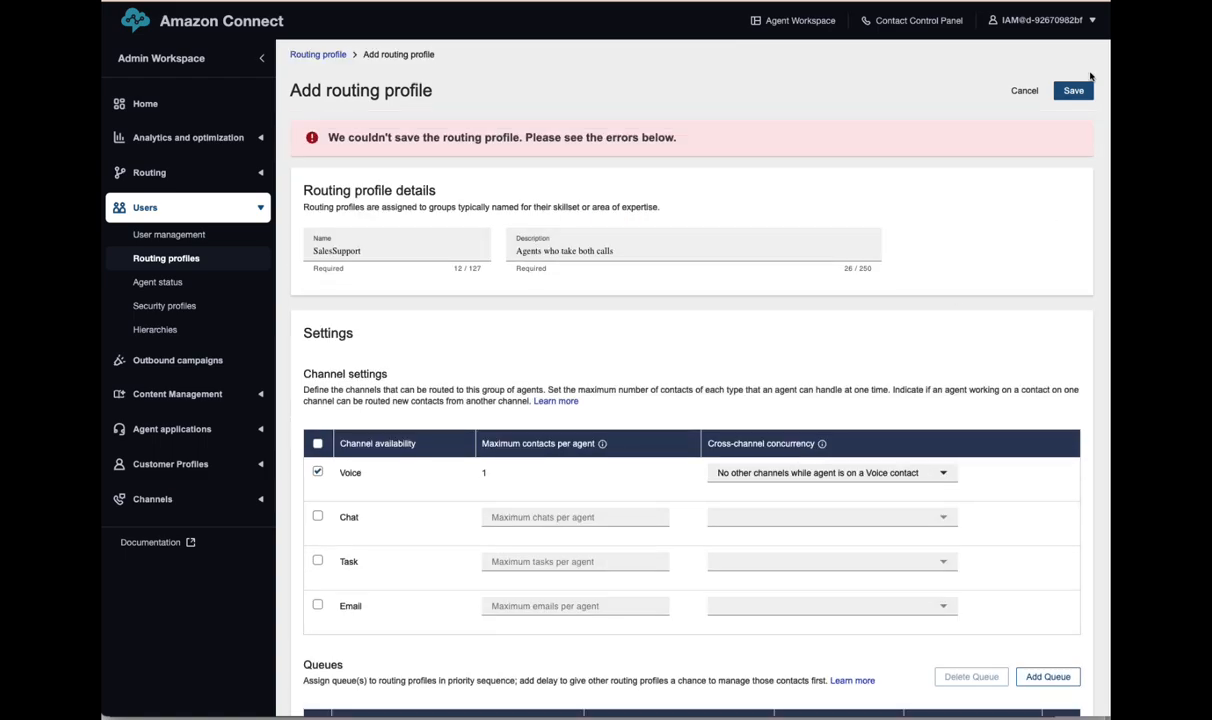
pyautogui.click(1071, 89)
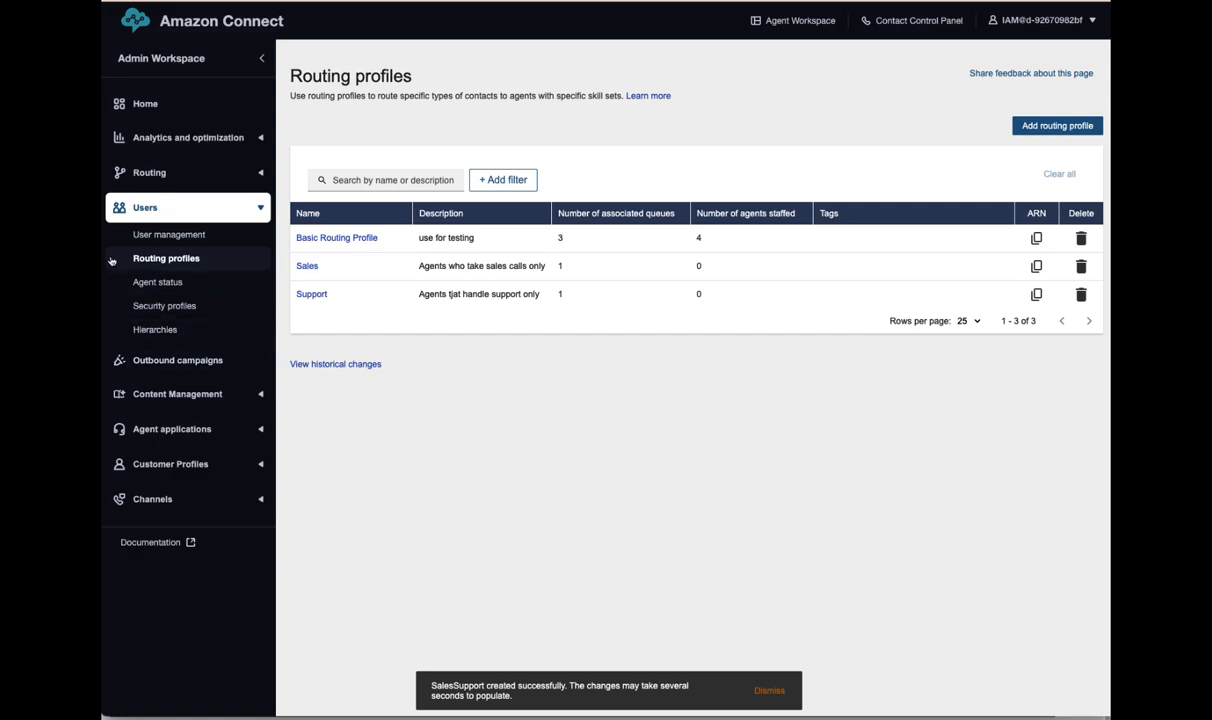
pyautogui.click(168, 235)
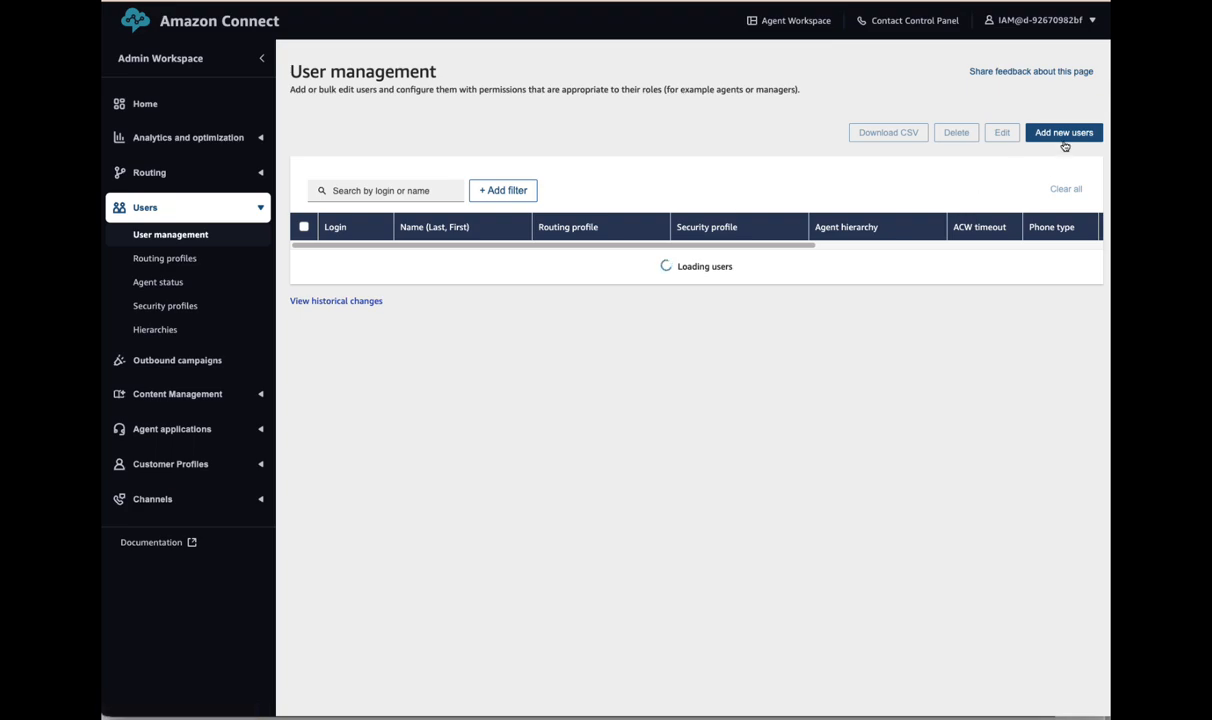
# - Add a new user and enter the user's first name, last name and login
pyautogui.click(1008, 134)
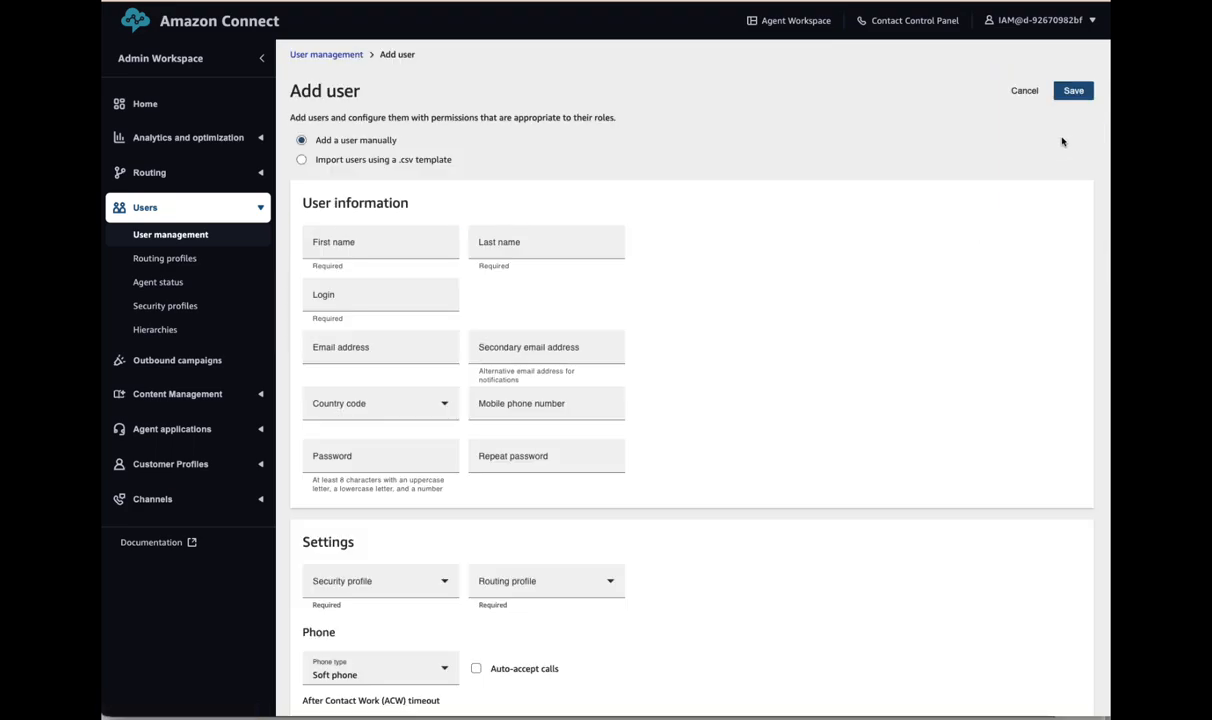
pyautogui.click(343, 256)
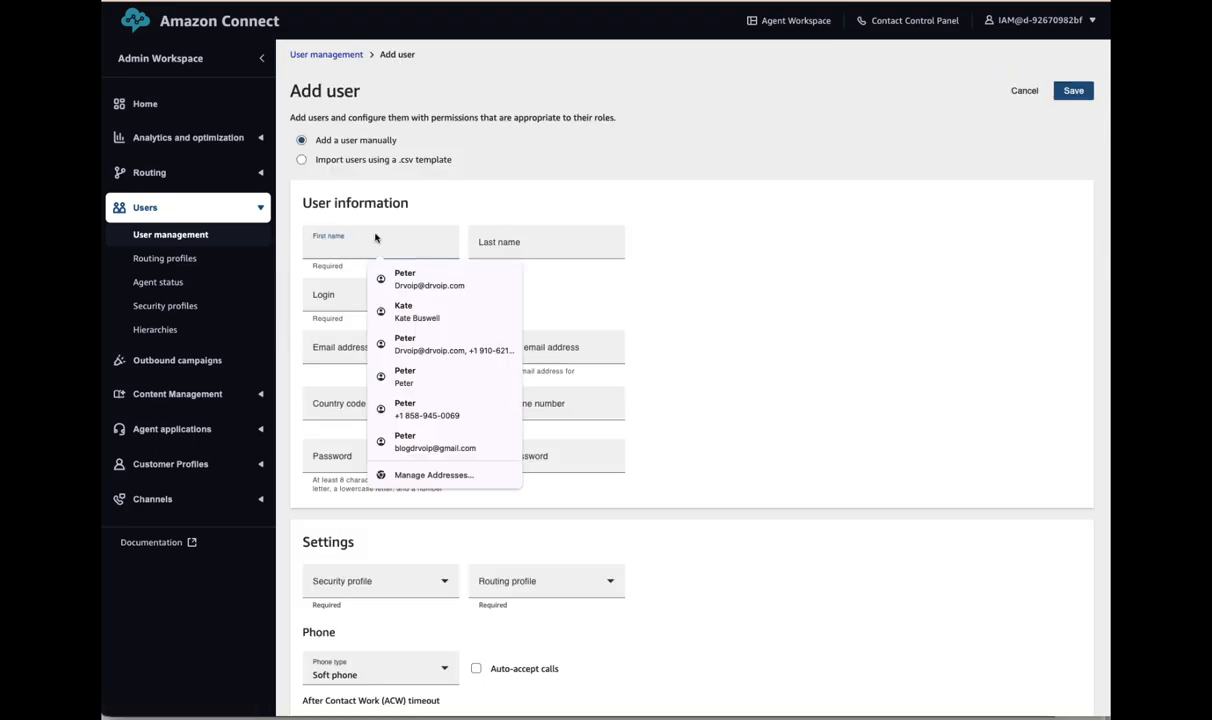
pyautogui.write('Bilbo')
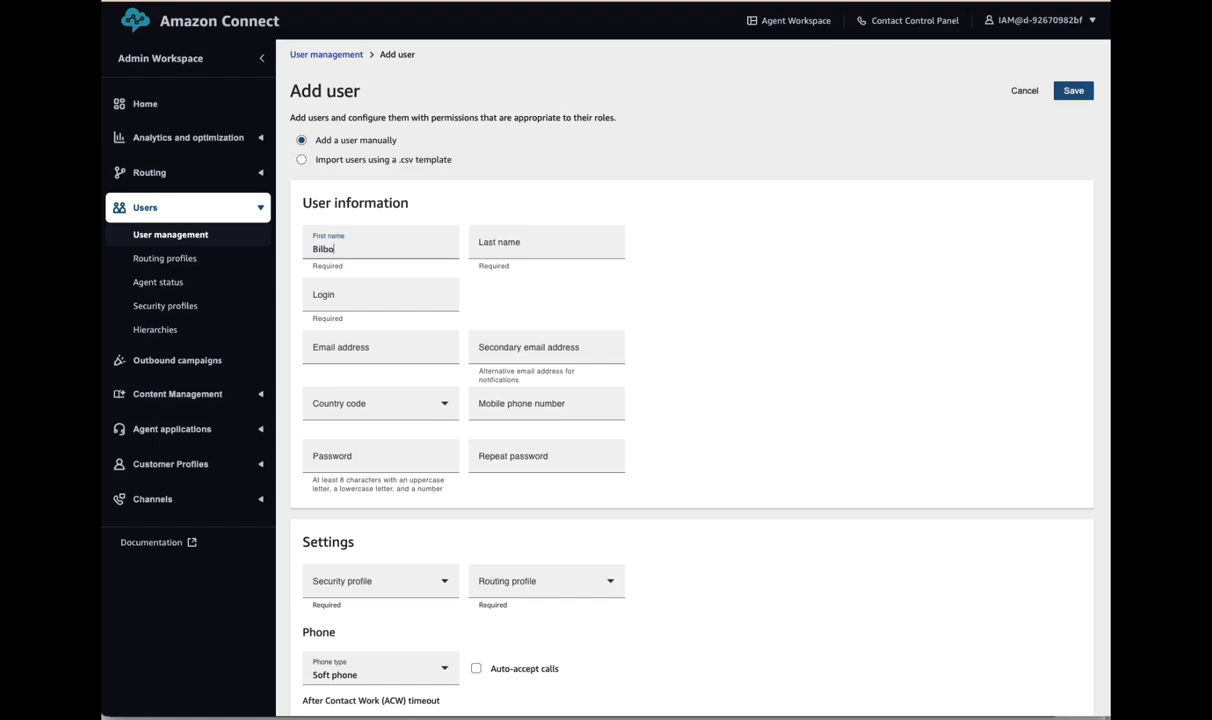
pyautogui.press('Tab')
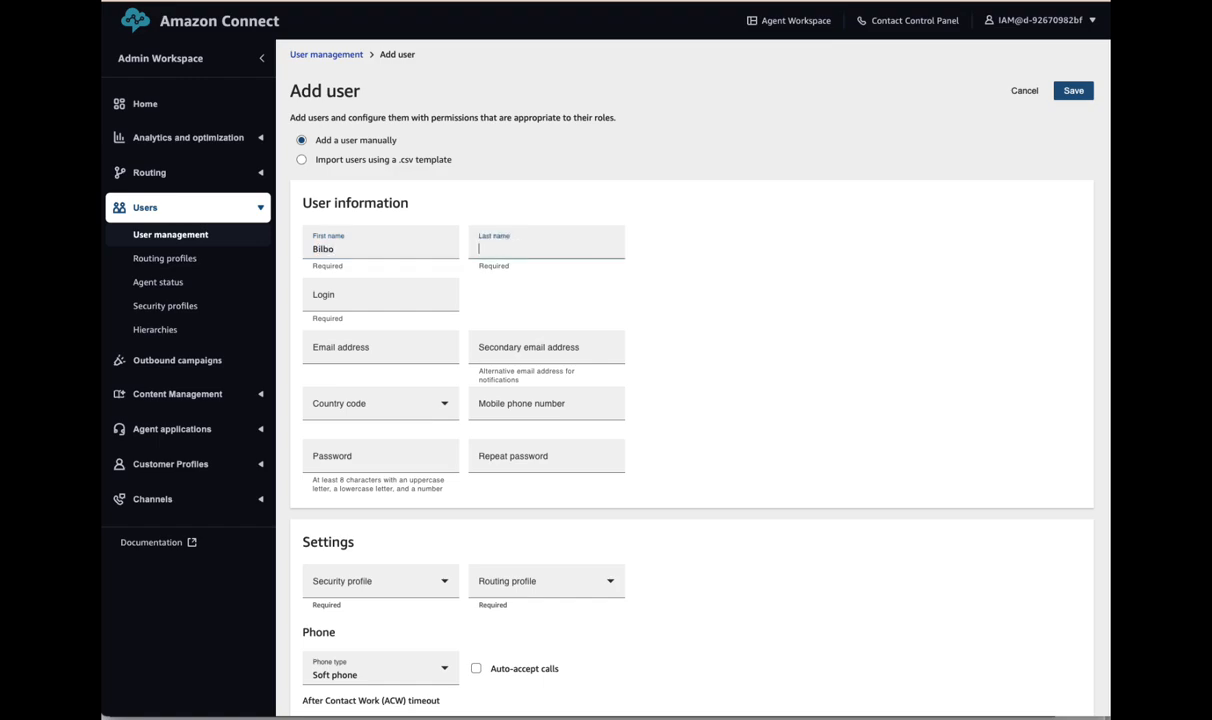
pyautogui.write('Baggins')
pyautogui.press('Tab')
pyautogui.write('Bil')
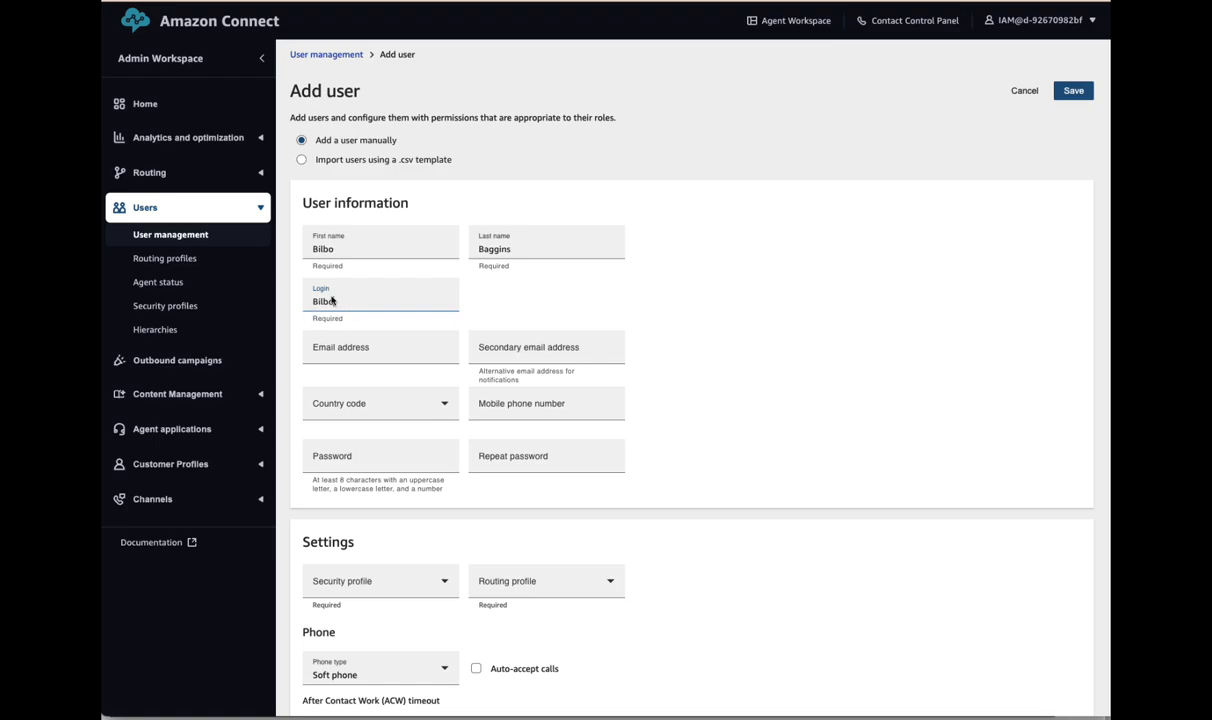
# - Fill in the user's e-mail address and enter a matching password twice
pyautogui.click(345, 348)
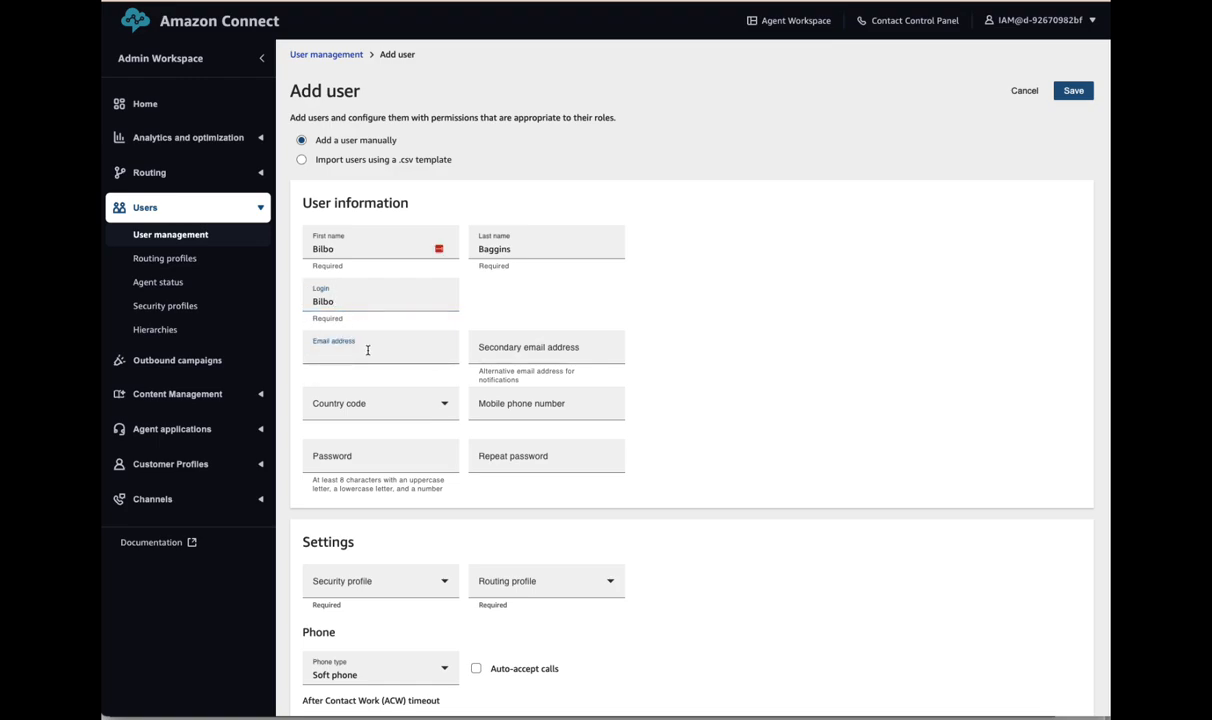
pyautogui.press('Tab')
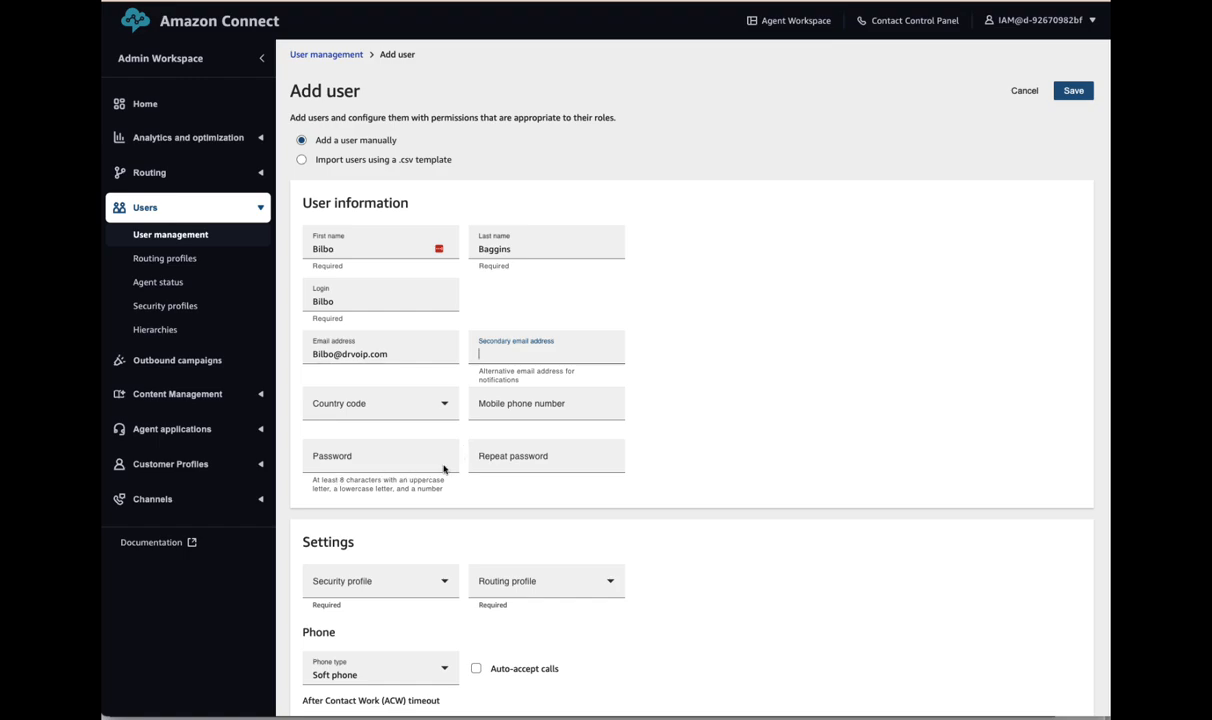
pyautogui.click(341, 461)
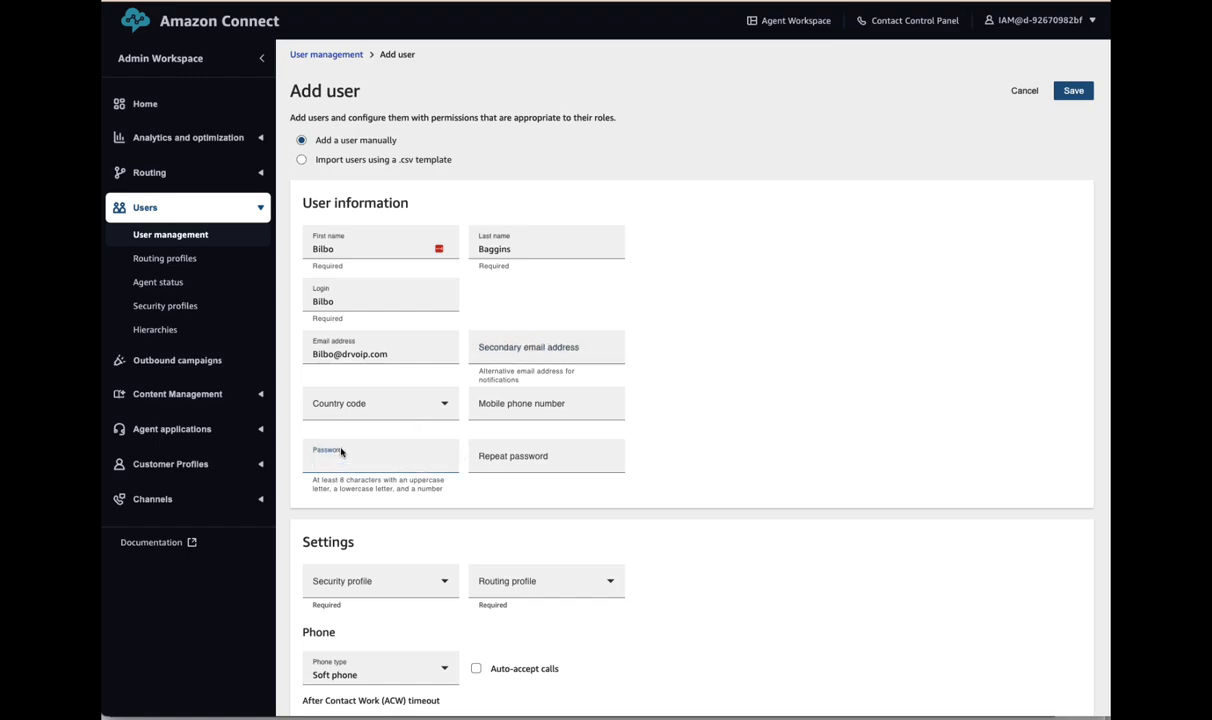
pyautogui.write('•••••••••')
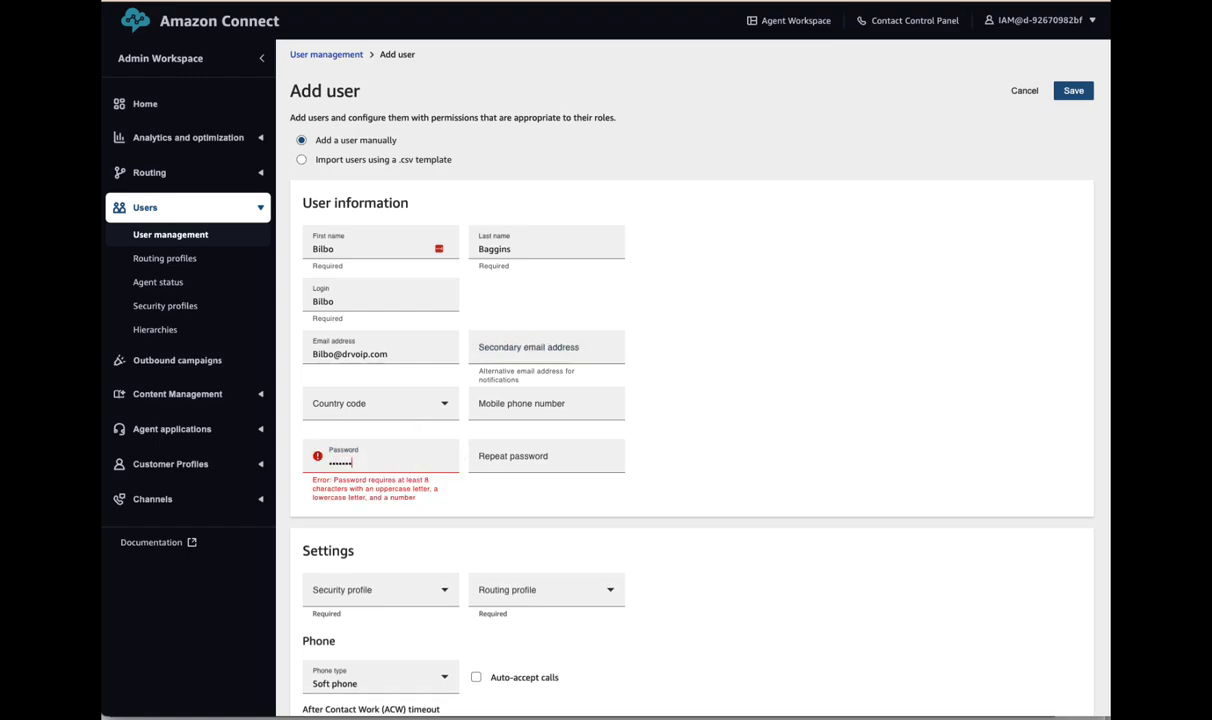
pyautogui.press('Tab')
pyautogui.write('•')
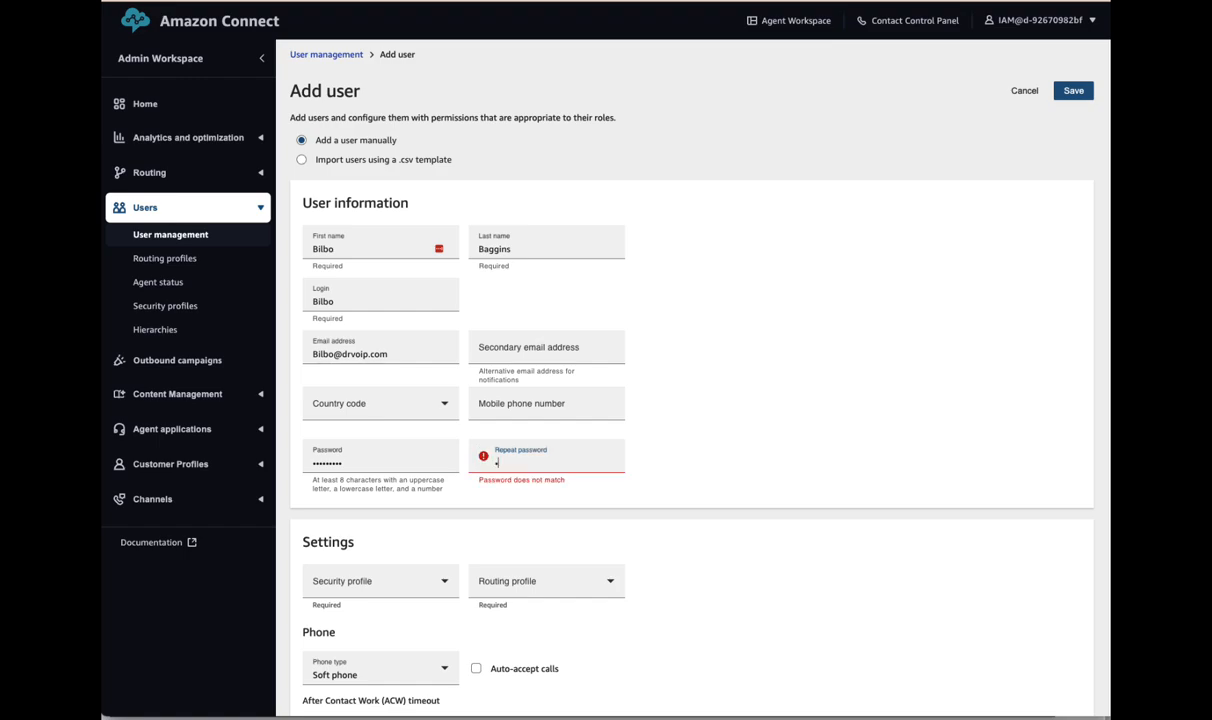
pyautogui.write('••••••••')
pyautogui.press('Tab')
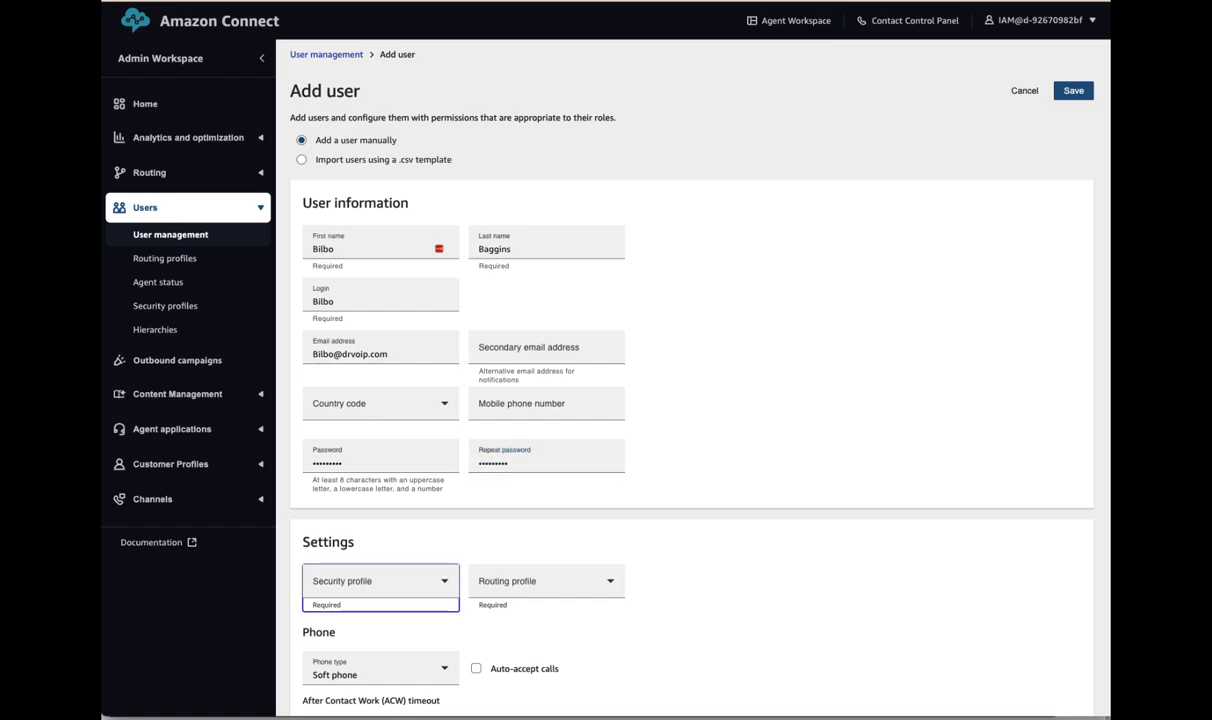
# - Give the user only the Admin security profile
pyautogui.scroll(-1, 684, 641)
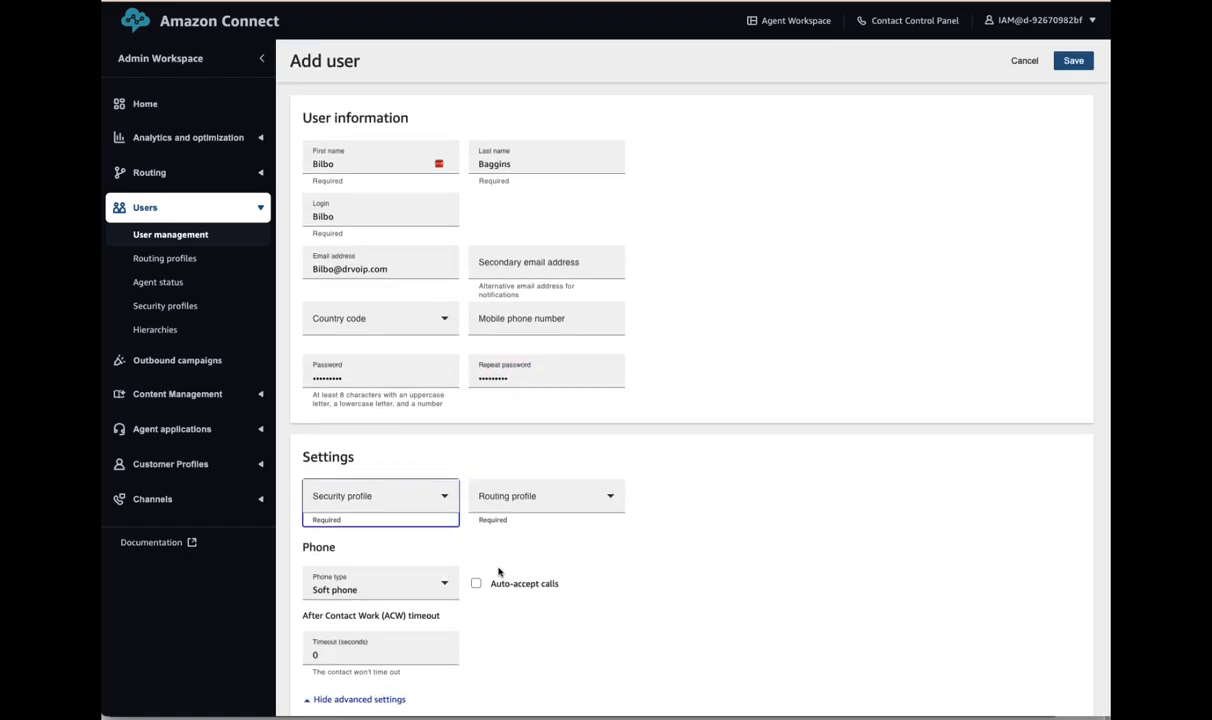
pyautogui.click(397, 499)
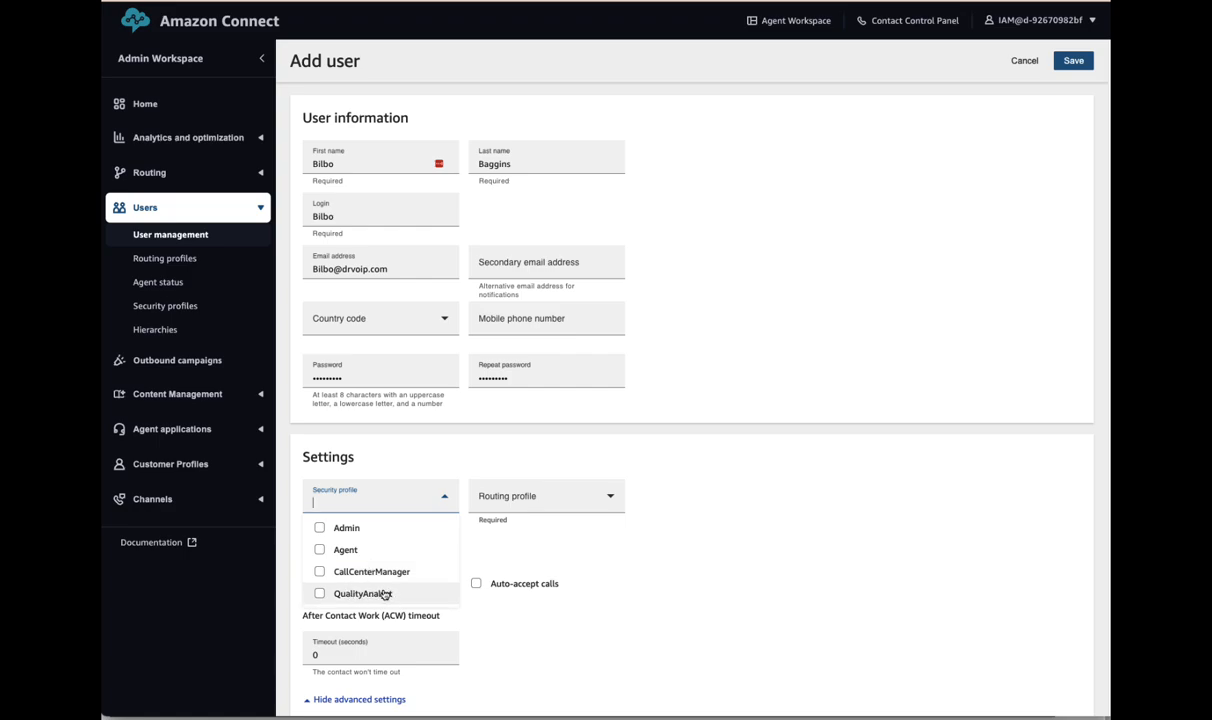
pyautogui.click(320, 529)
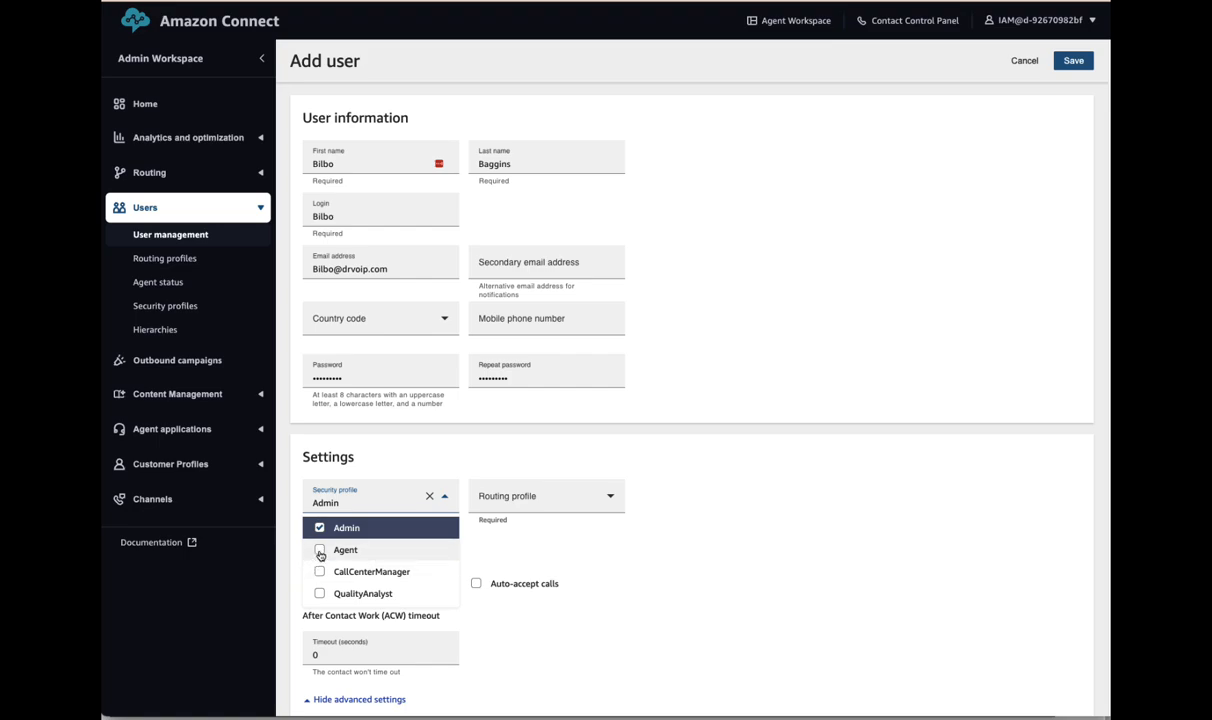
pyautogui.click(320, 551)
pyautogui.click(321, 551)
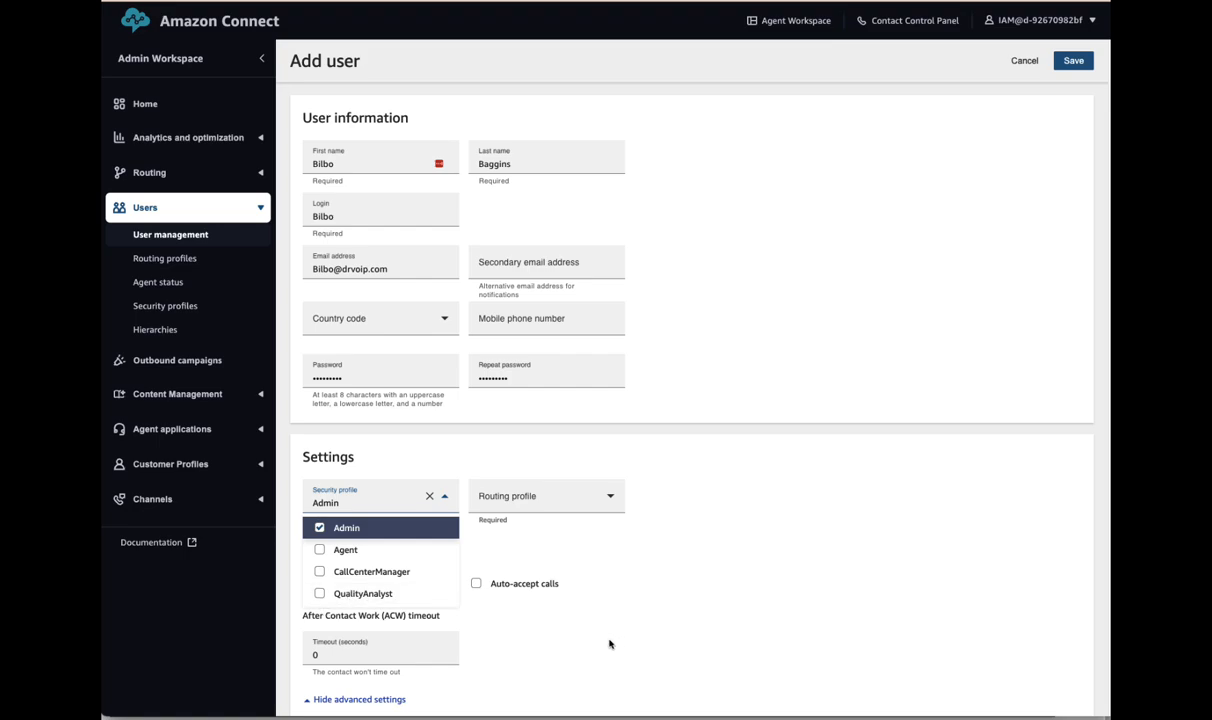
# - Assign the SalesSupport routing profile to the user
pyautogui.scroll(-2, 580, 610)
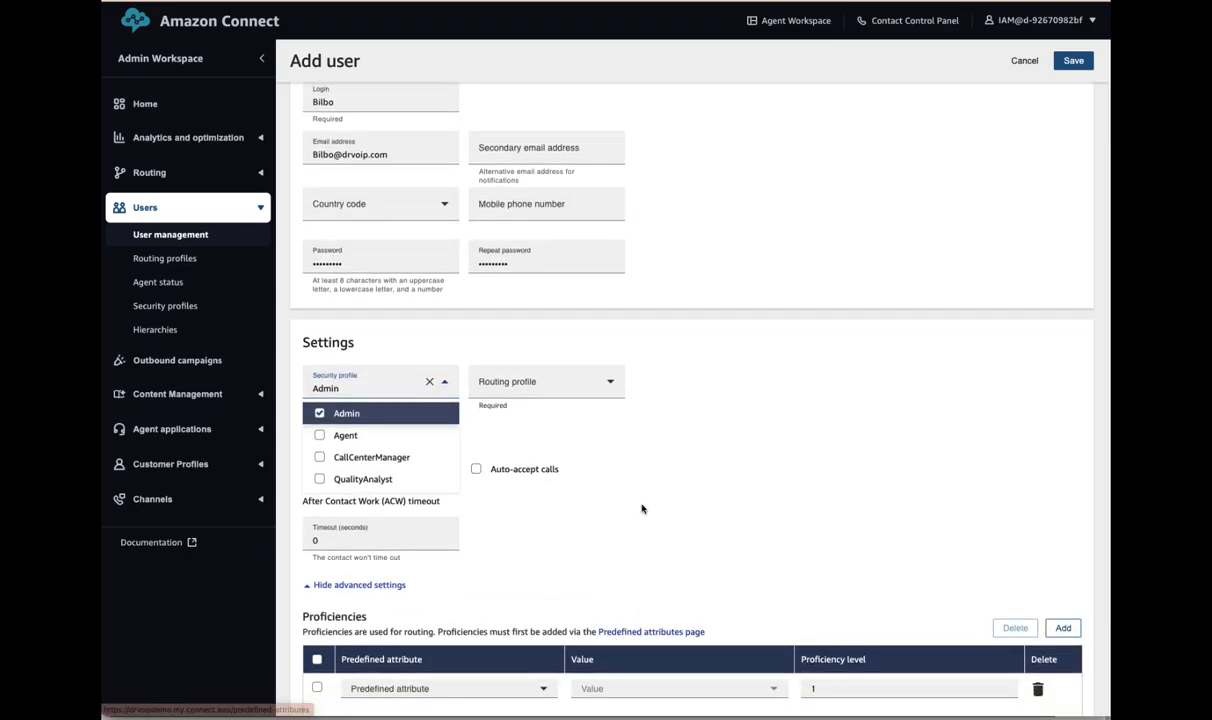
pyautogui.click(562, 384)
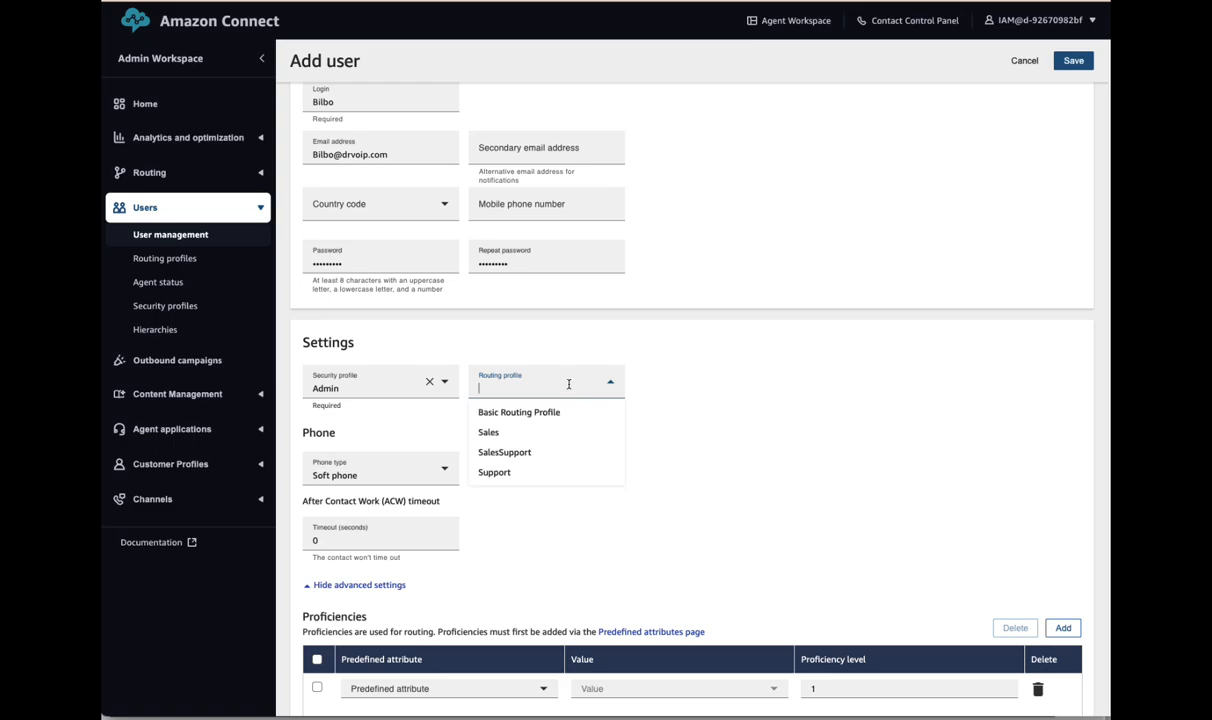
pyautogui.click(512, 455)
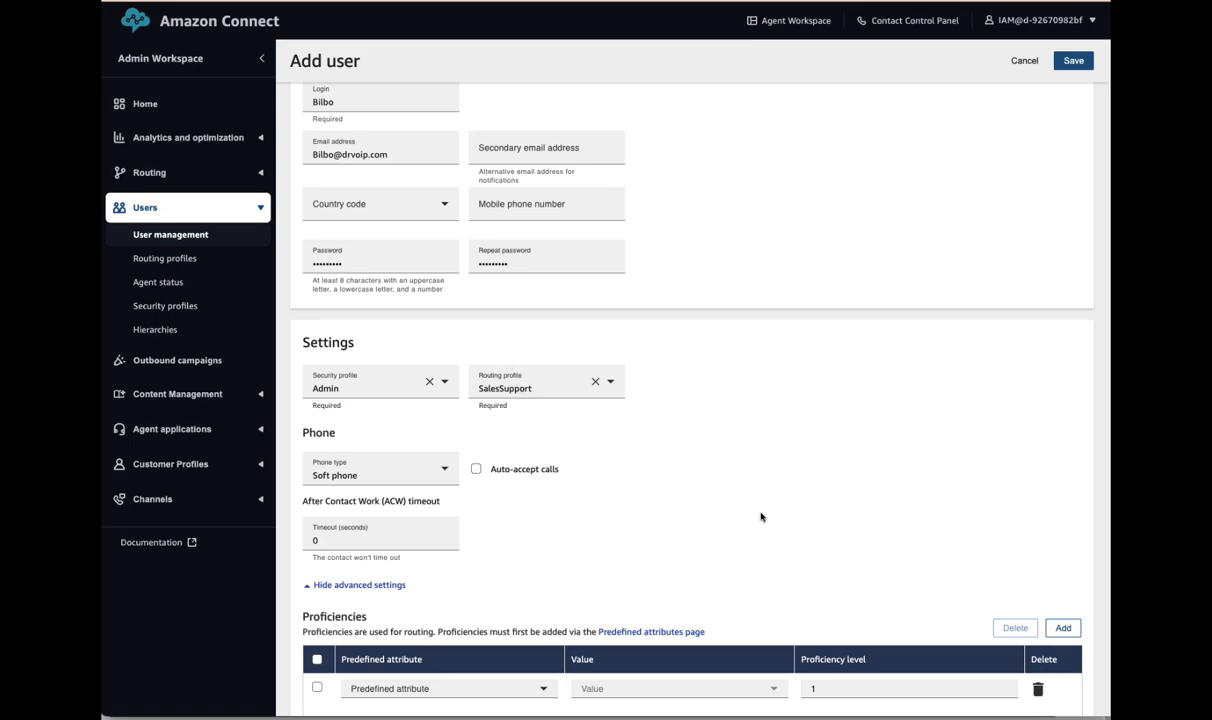
pyautogui.scroll(-1, 751, 515)
pyautogui.scroll(-1, 751, 516)
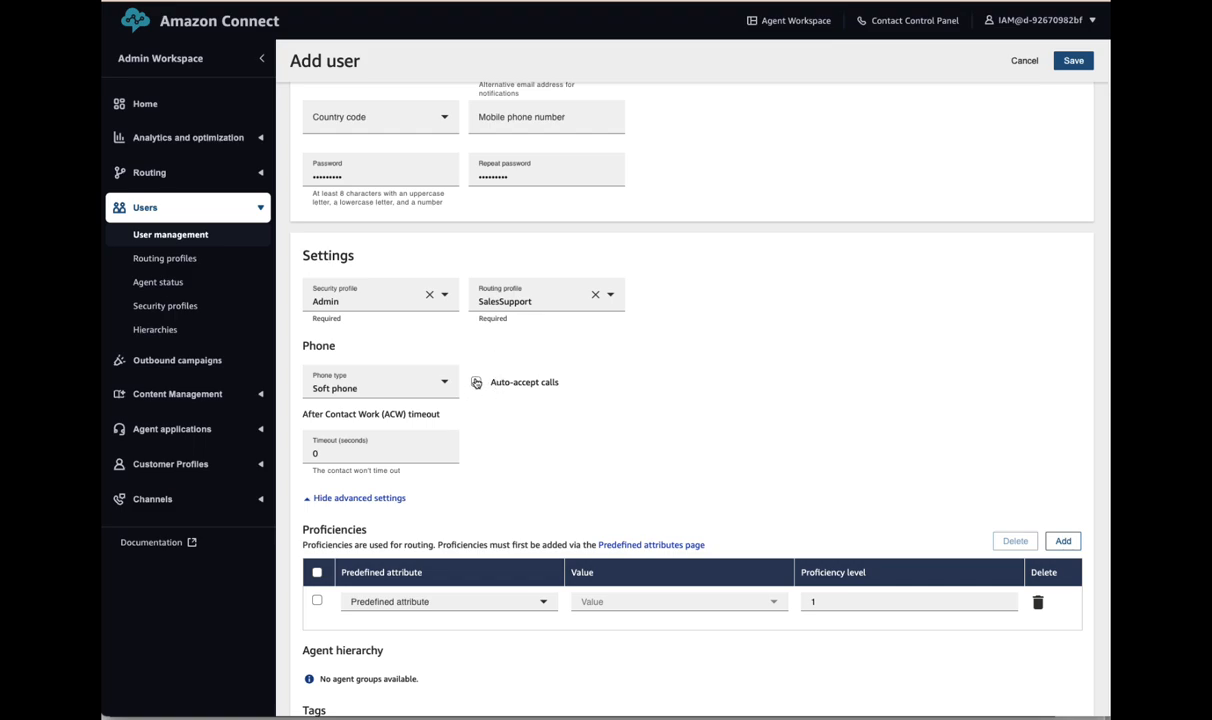
# - Set the ACW Timeout to 30 seconds
pyautogui.click(345, 453)
pyautogui.write('30')
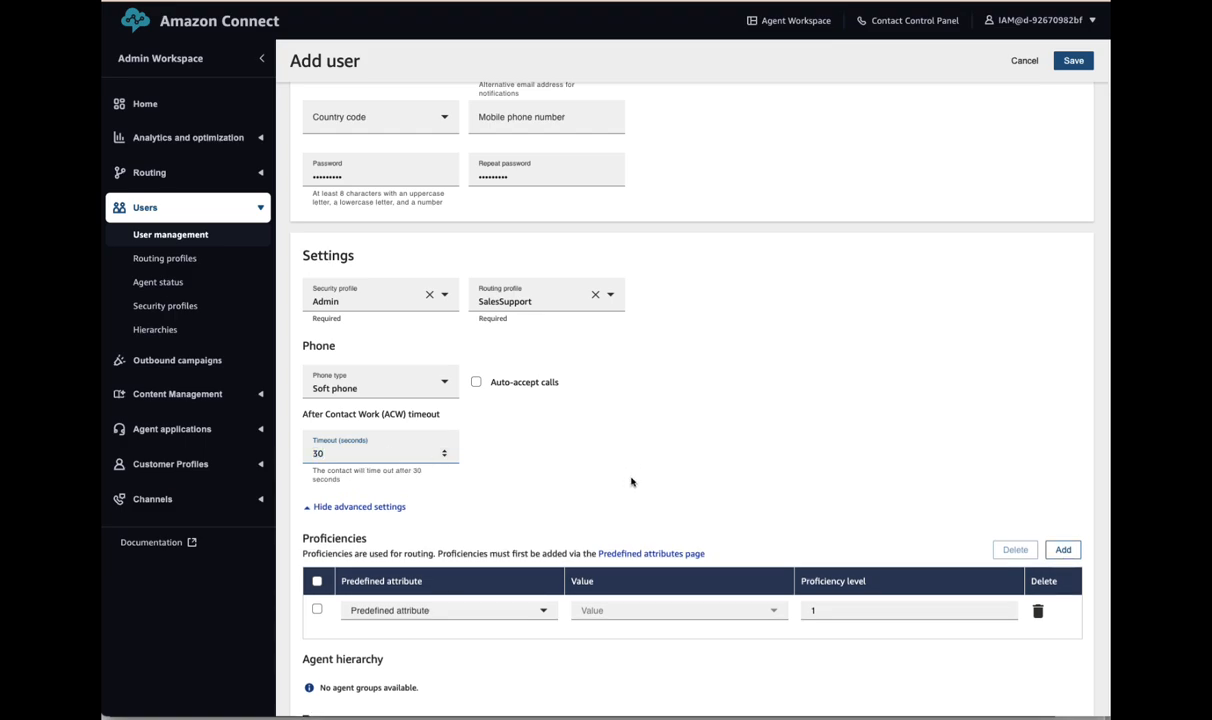
pyautogui.click(600, 459)
# - Review the Proficiencies section and save to create the user
pyautogui.scroll(-3, 728, 482)
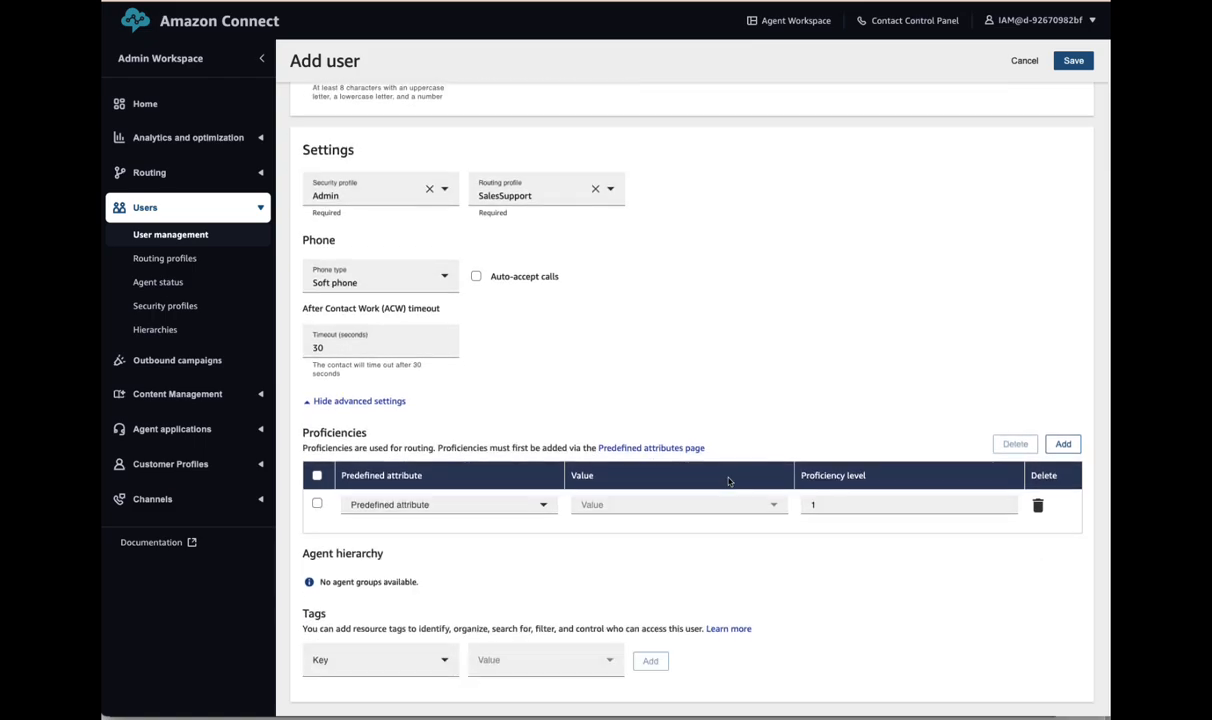
pyautogui.scroll(10, 725, 481)
pyautogui.scroll(-10, 717, 492)
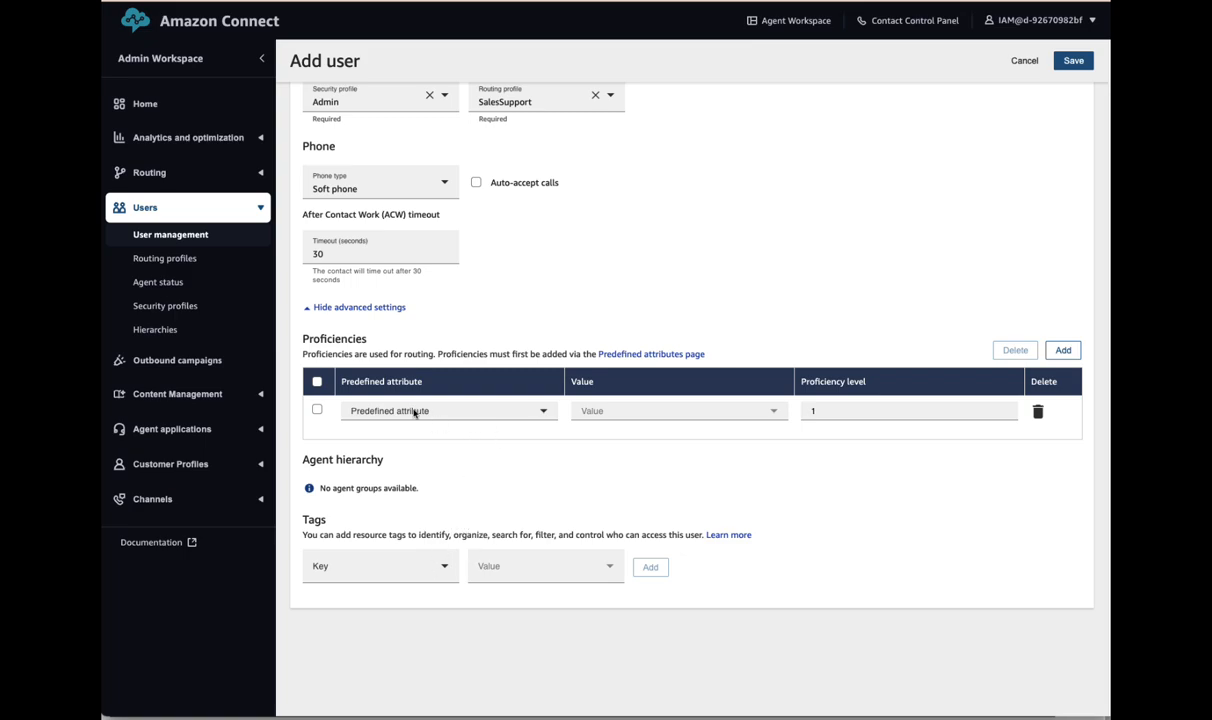
pyautogui.moveTo(304, 341); pyautogui.dragTo(380, 340)
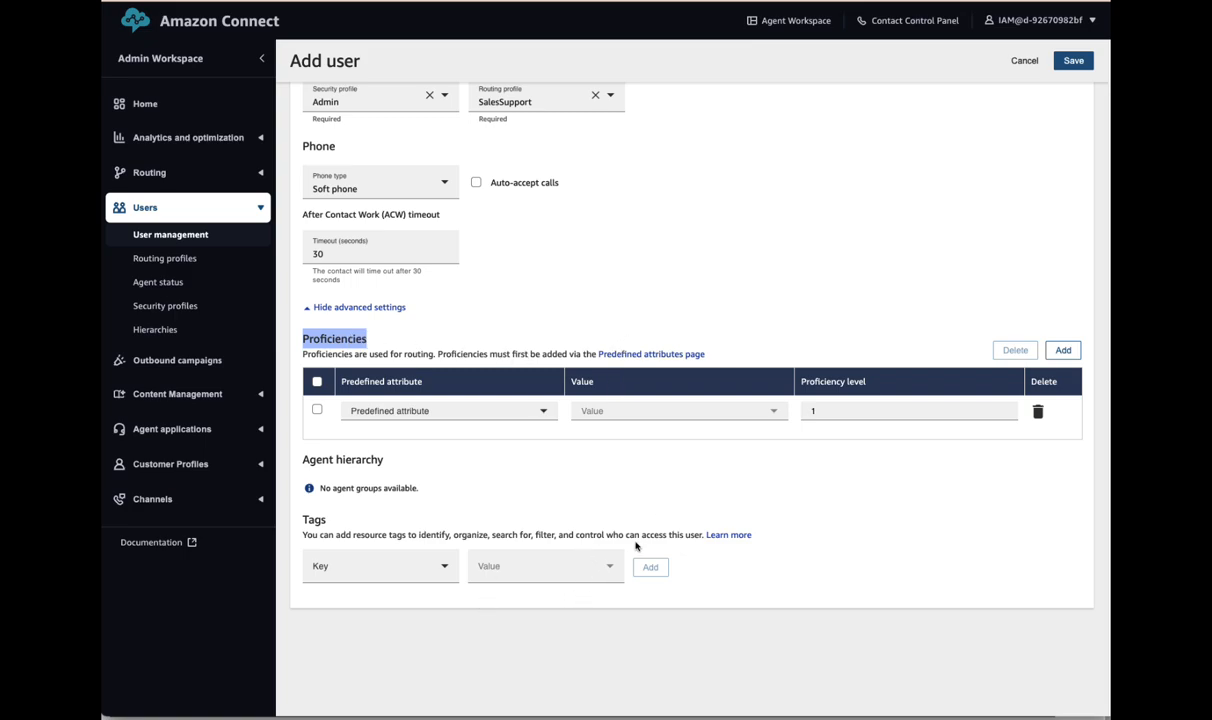
pyautogui.scroll(4, 655, 515)
pyautogui.scroll(2, 653, 516)
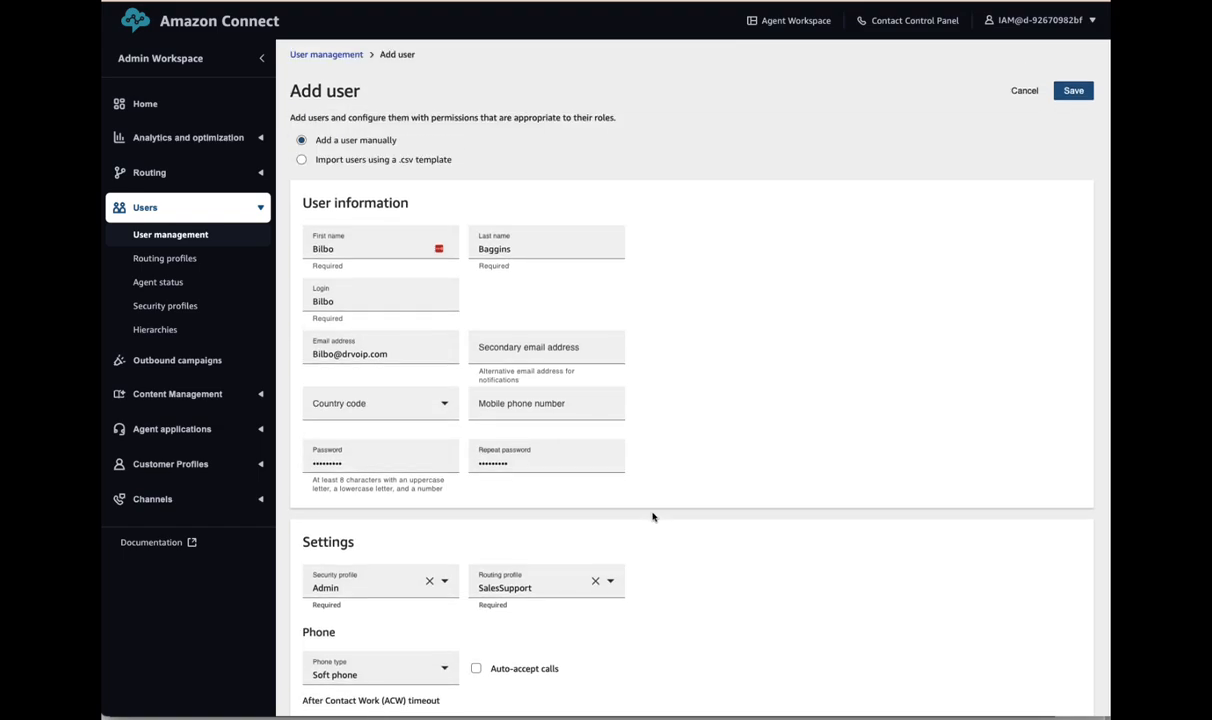
pyautogui.scroll(-6, 680, 520)
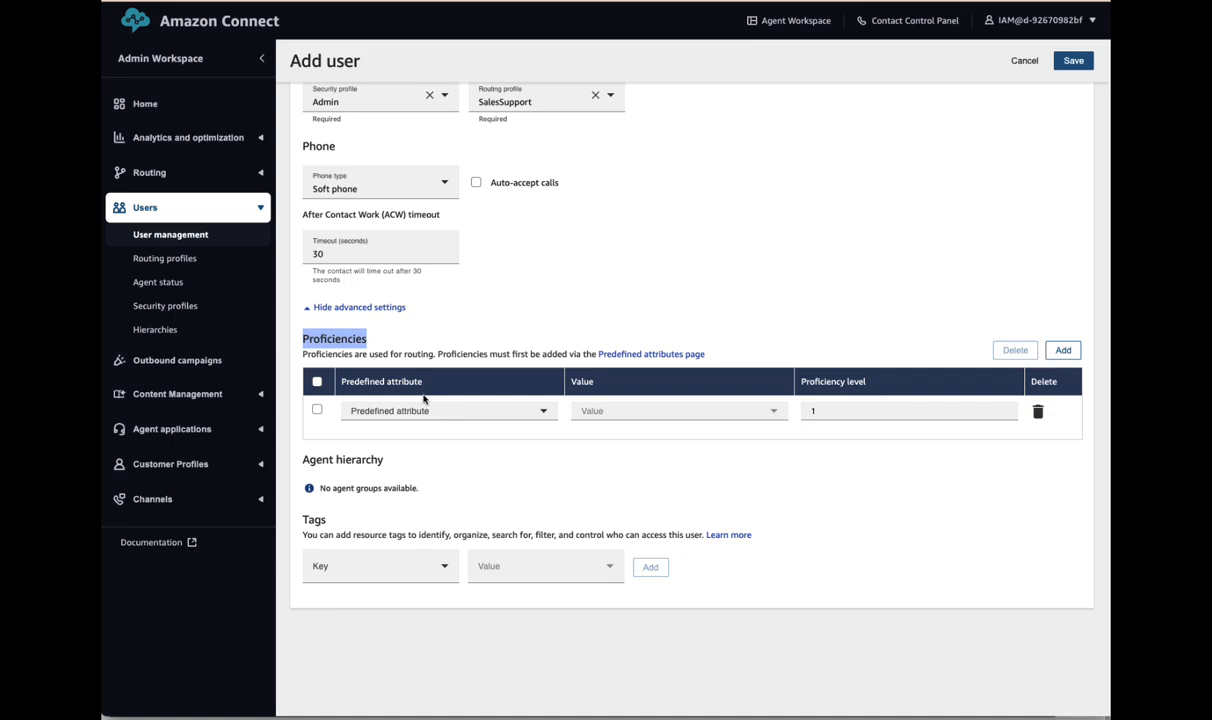
pyautogui.scroll(3, 630, 495)
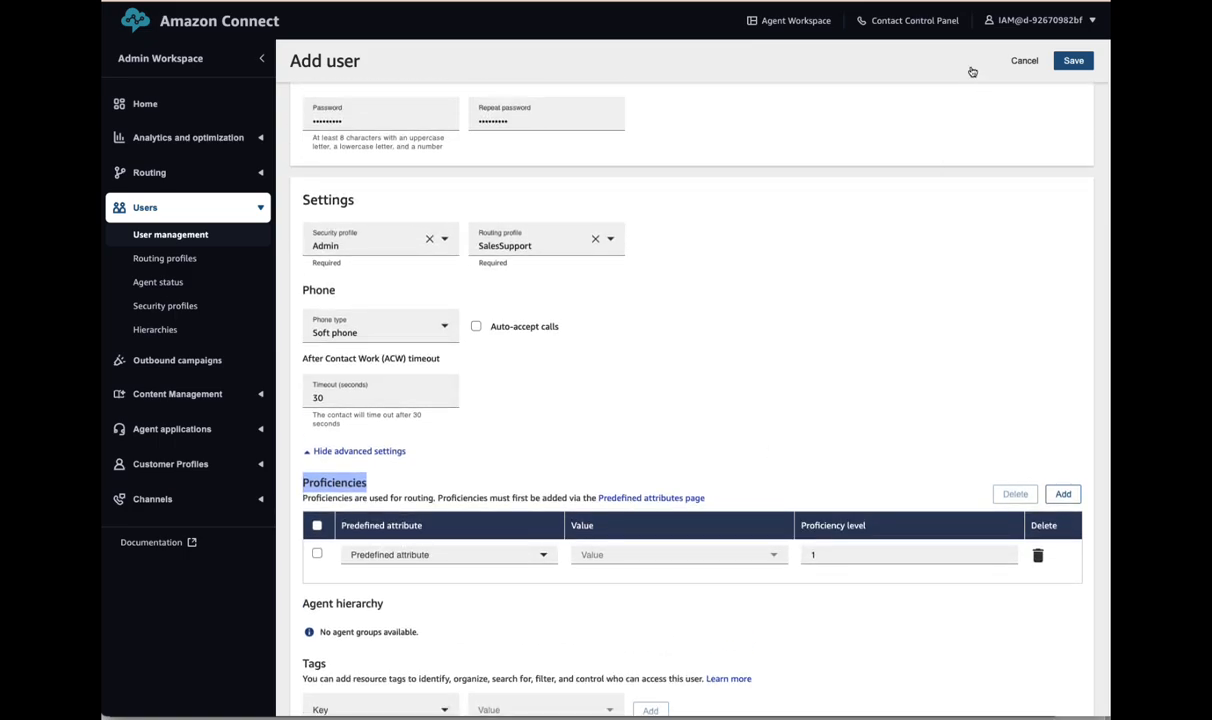
pyautogui.click(1073, 62)
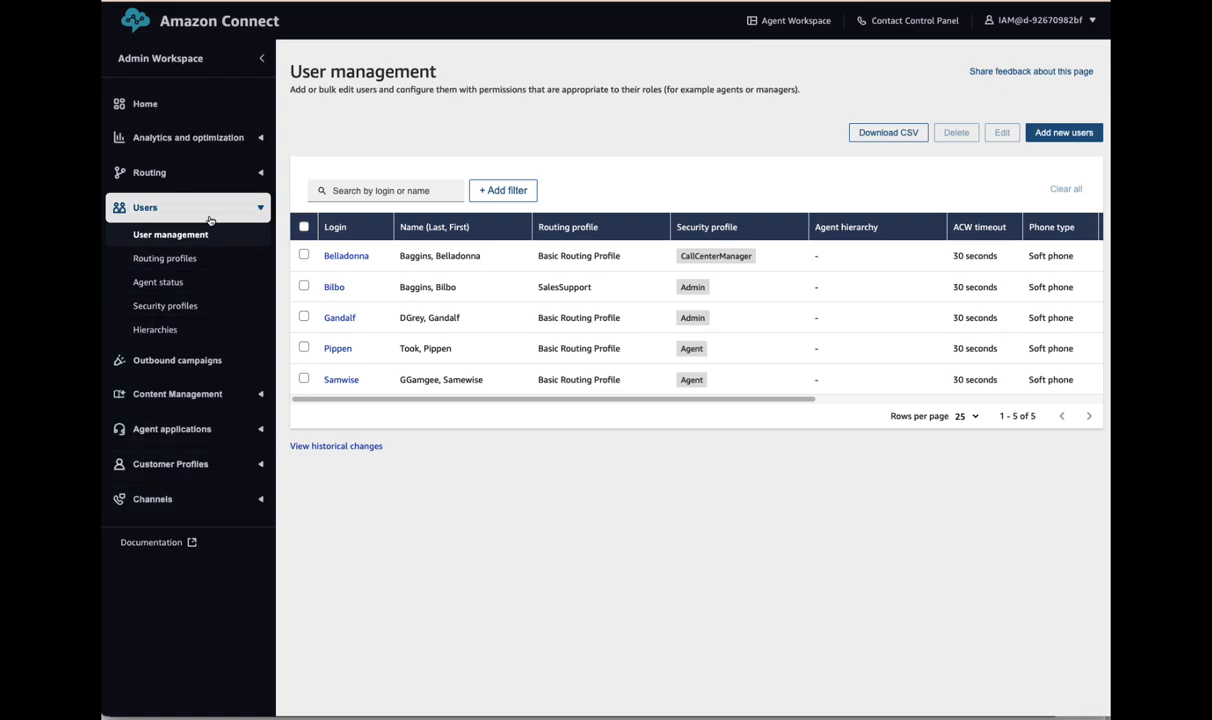
# - Open Agent status to see the Available (Routable) and Offline statuses
pyautogui.click(158, 284)
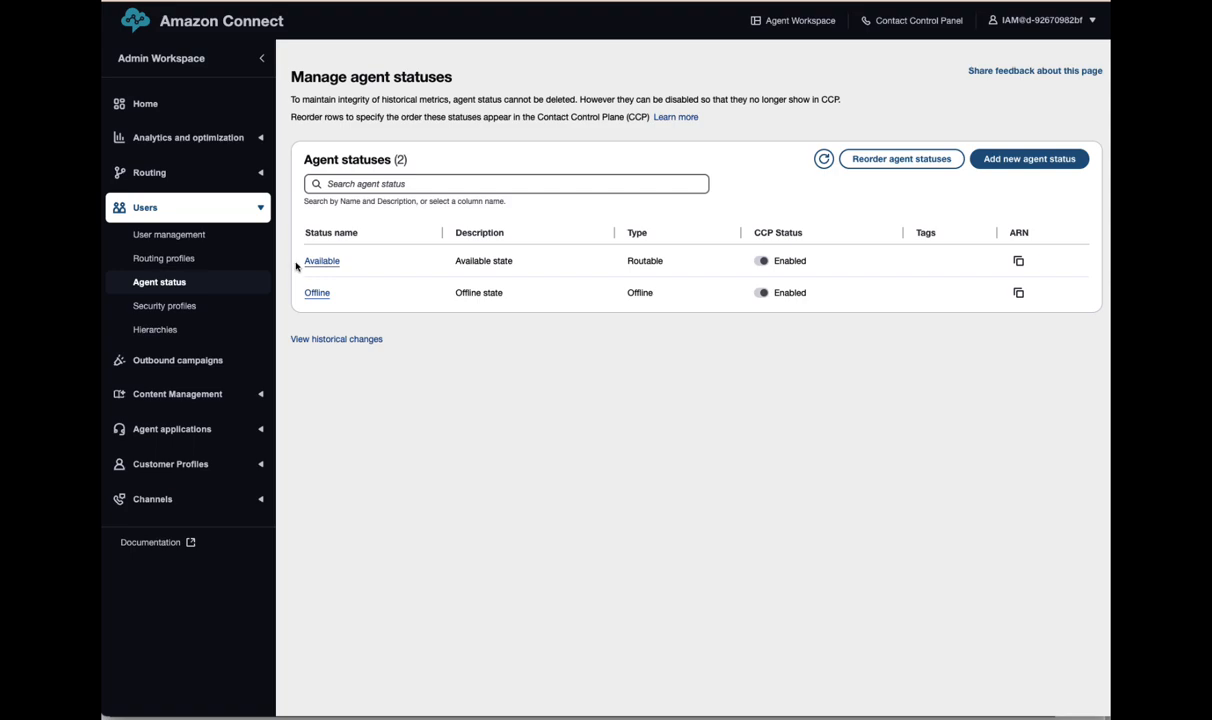
pyautogui.moveTo(297, 265); pyautogui.dragTo(394, 266)
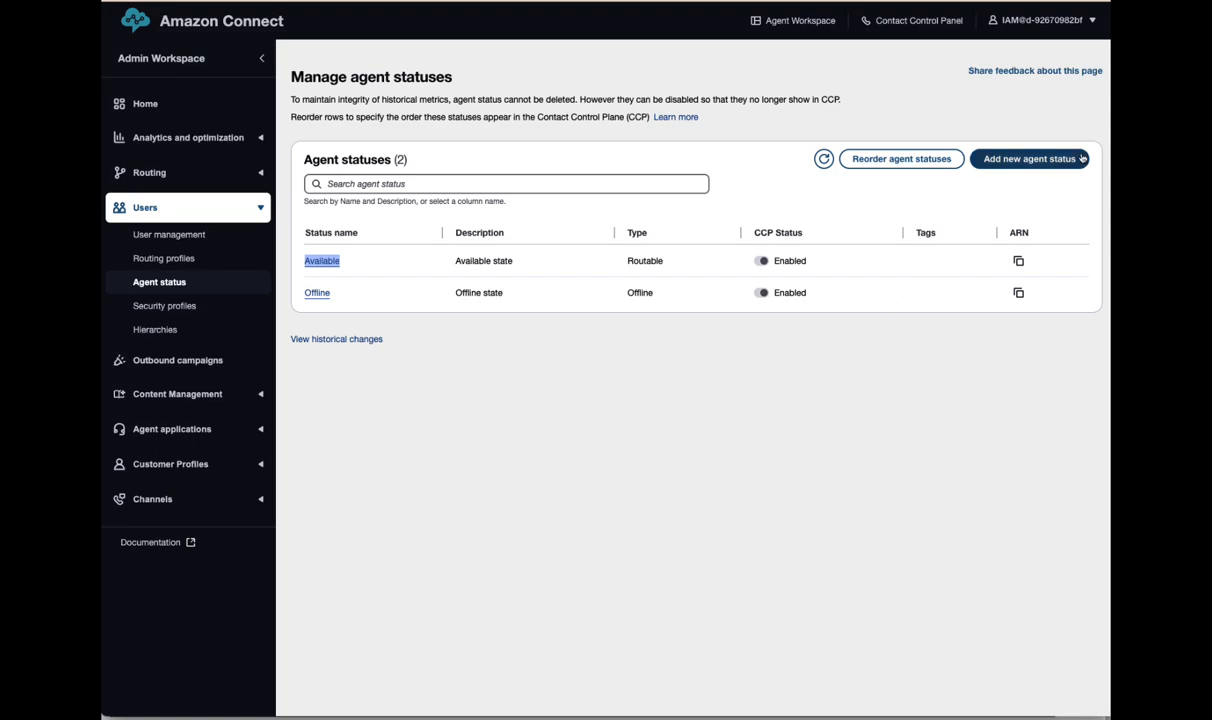
# - Create a Meeting agent status with a matching description
pyautogui.click(1018, 162)
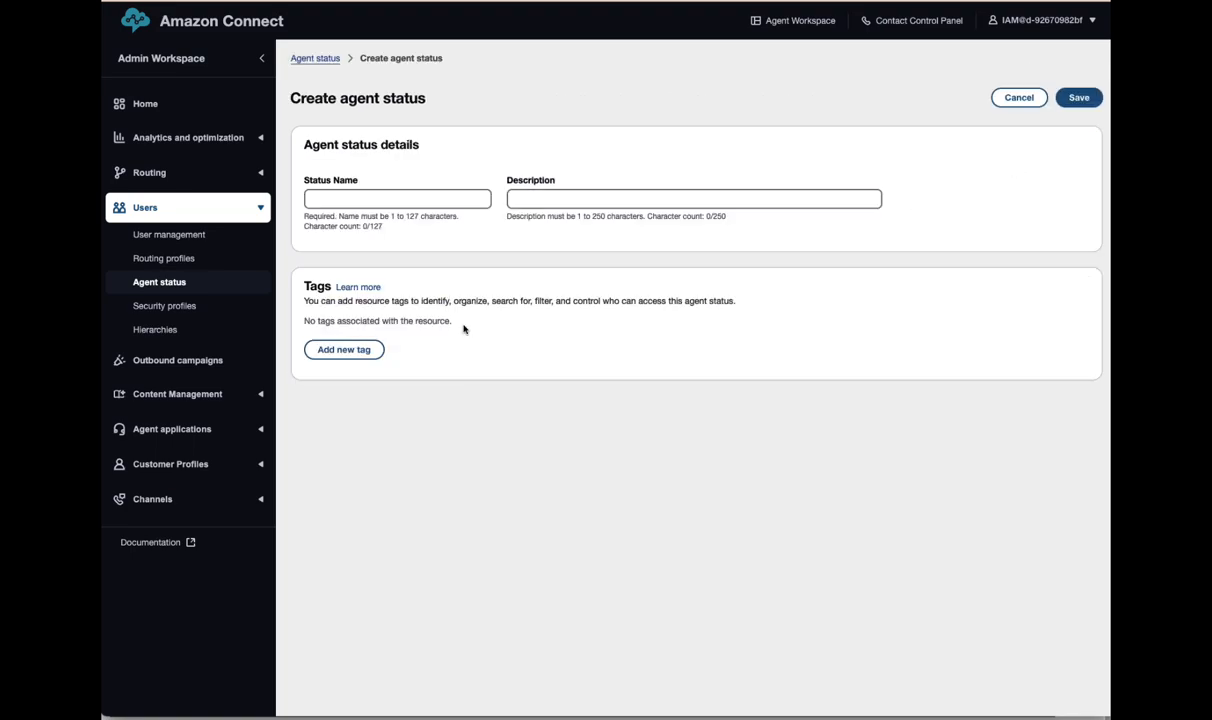
pyautogui.click(345, 200)
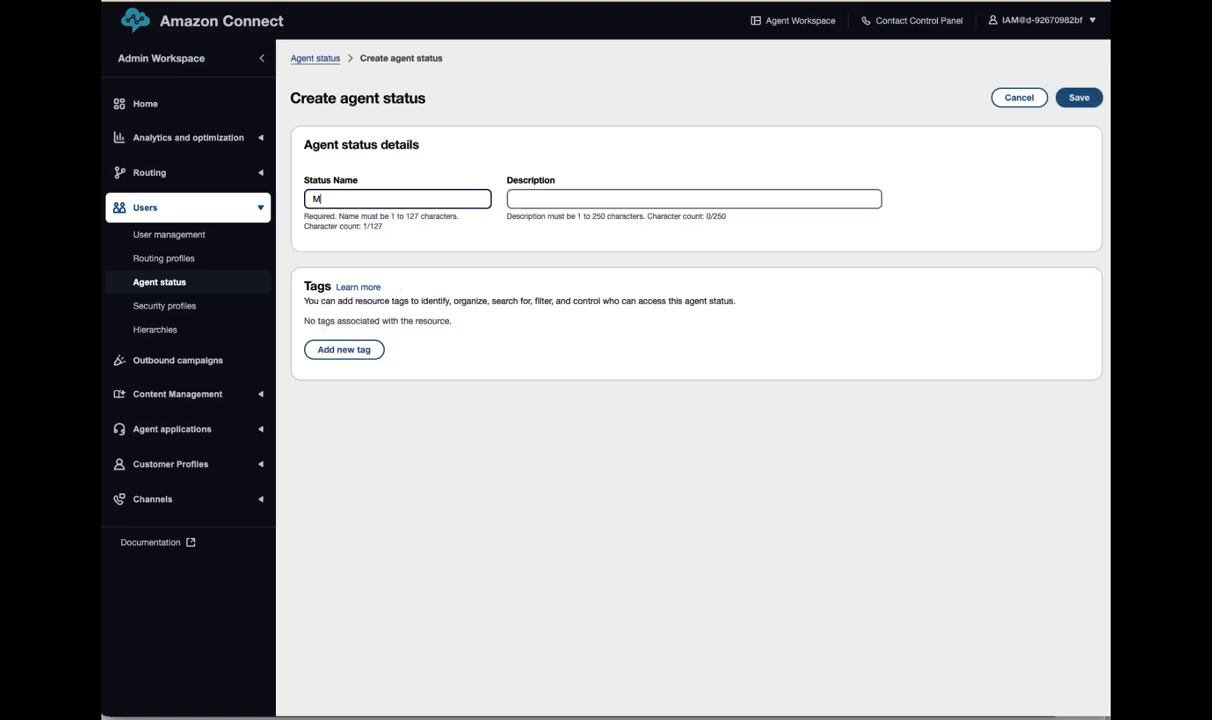
pyautogui.press('Tab')
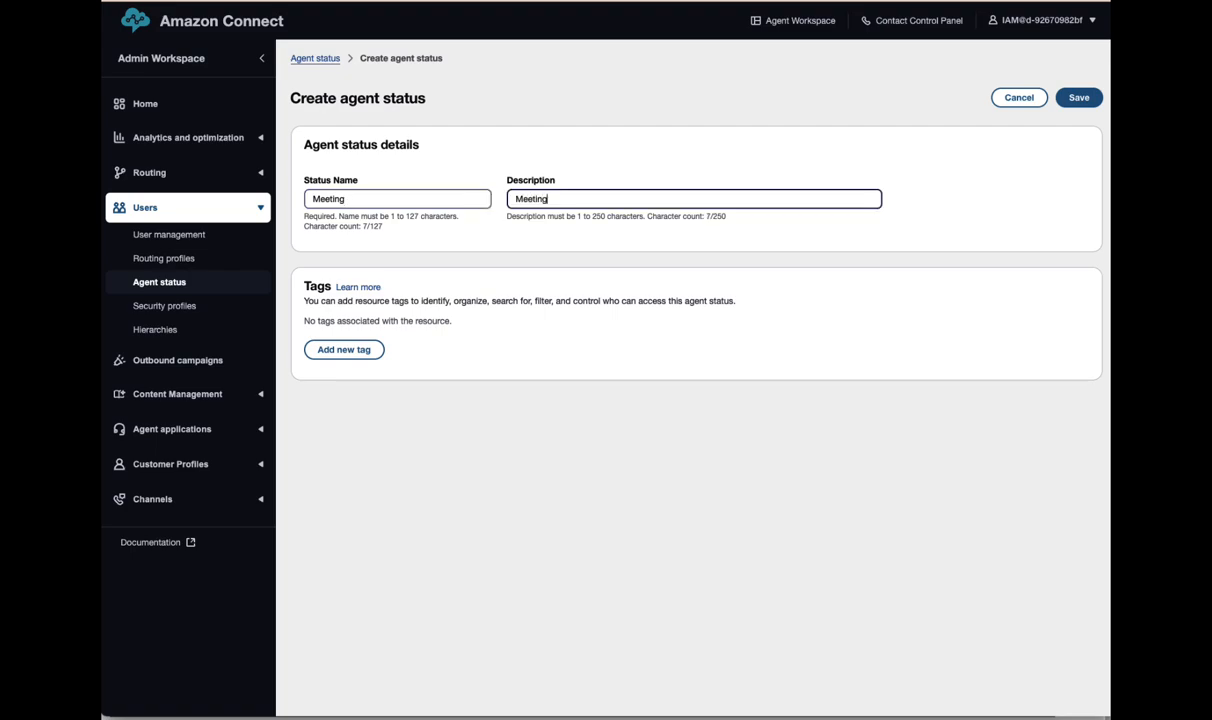
pyautogui.click(1079, 97)
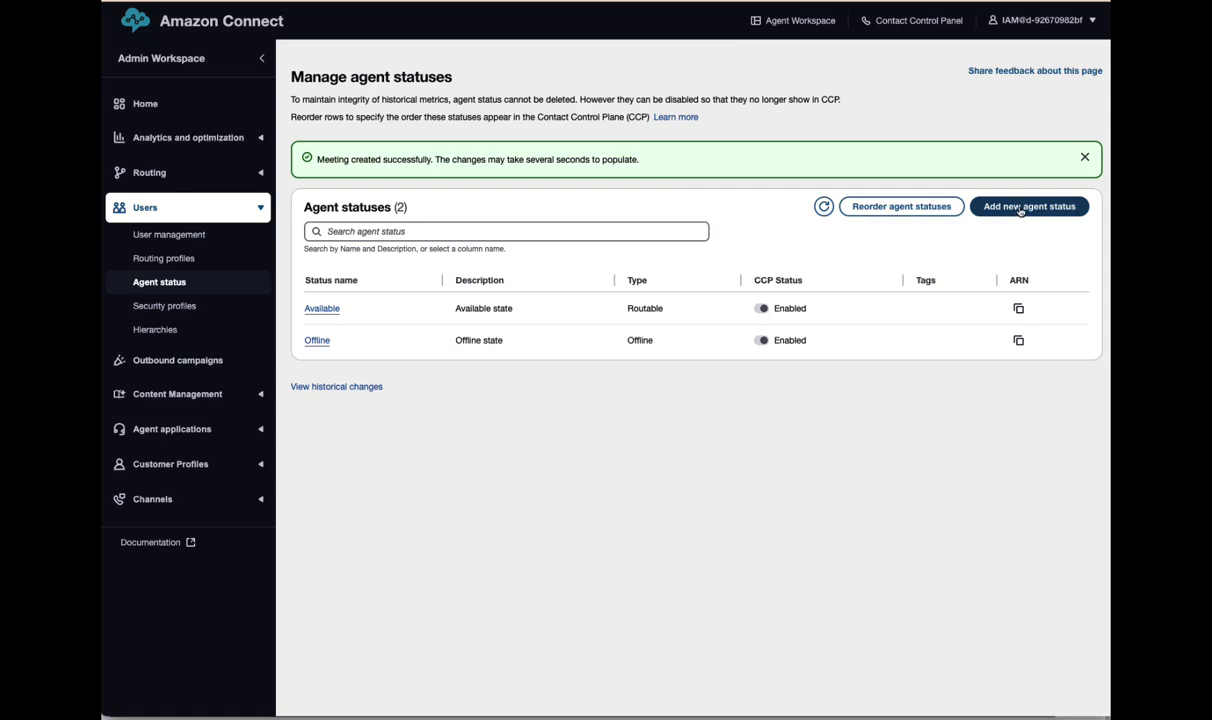
# - Create a Break agent status with a matching description
pyautogui.click(1015, 210)
pyautogui.click(351, 198)
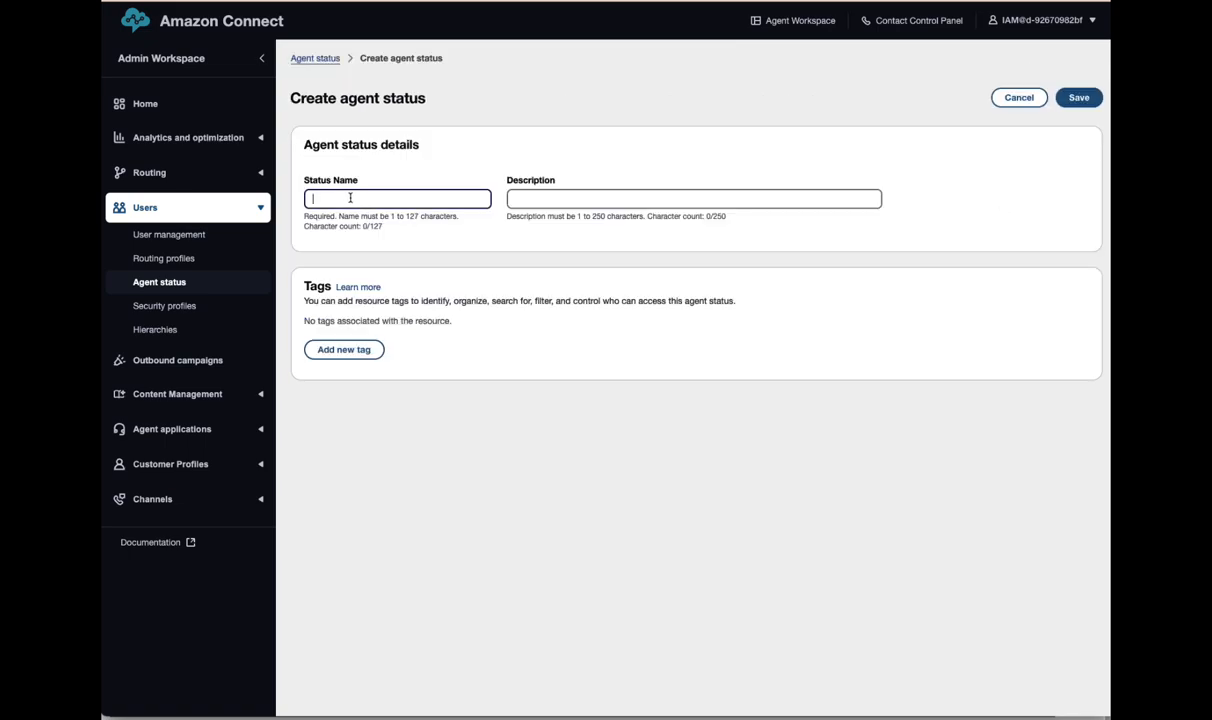
pyautogui.press('Tab')
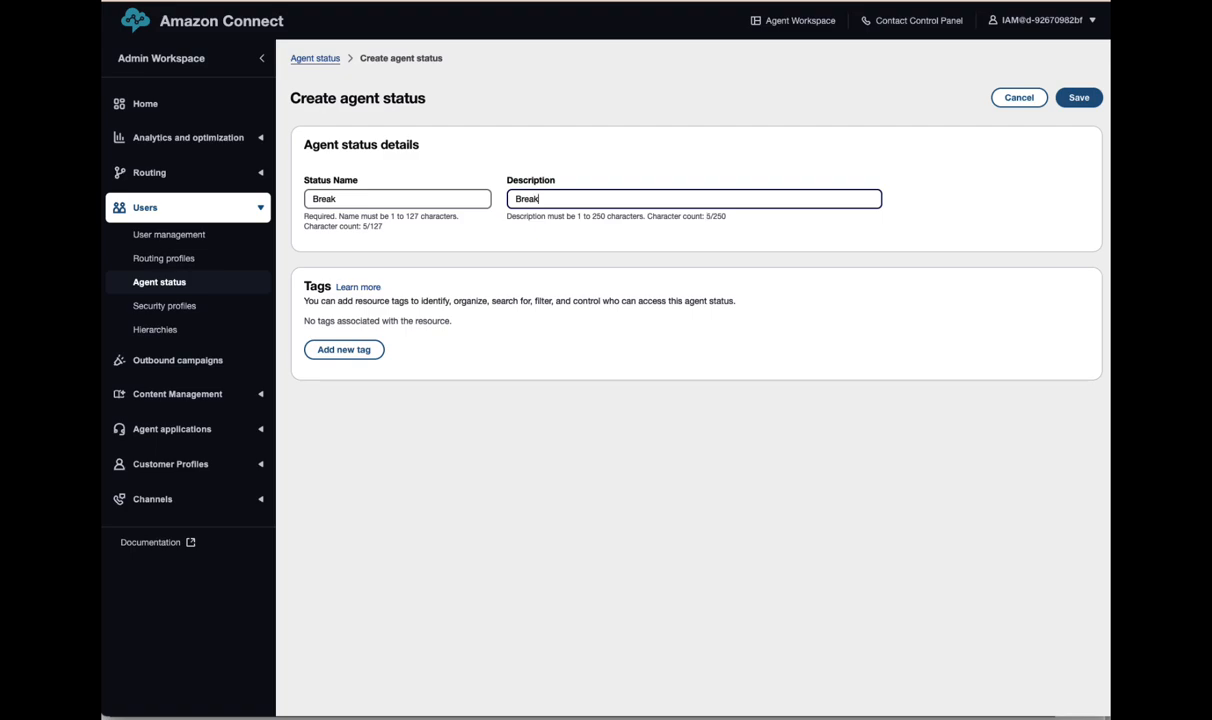
pyautogui.click(1077, 100)
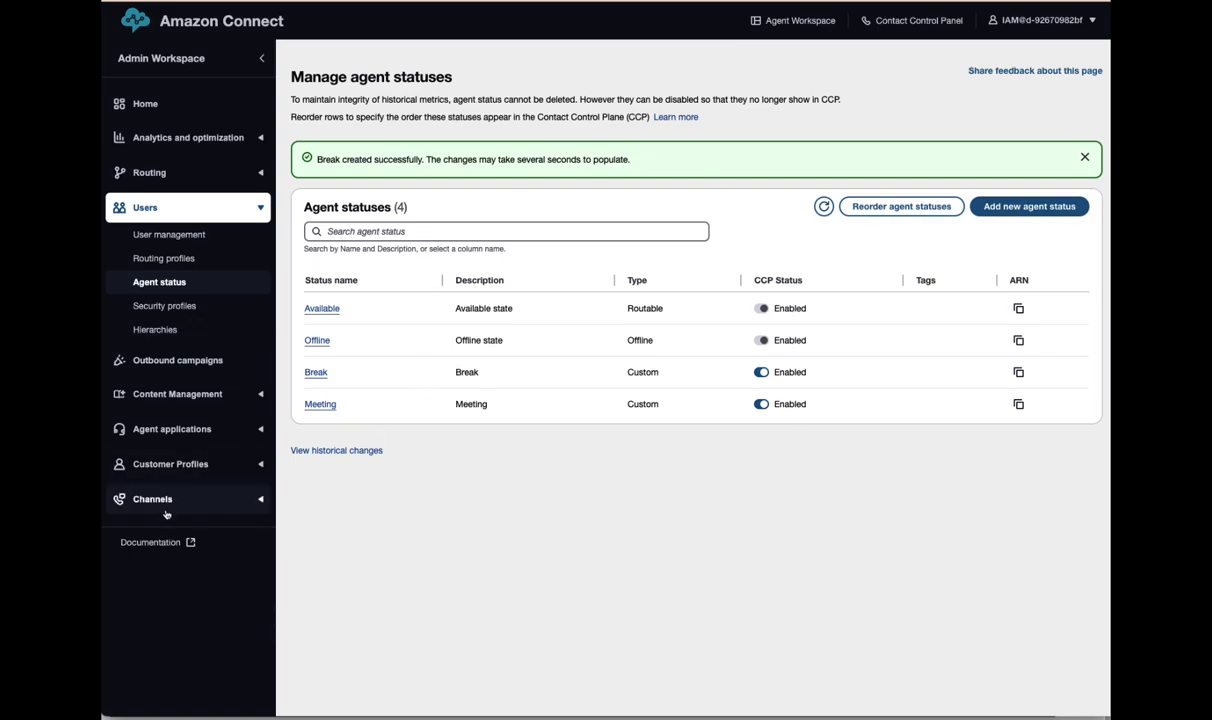
# - Collapse Users, expand the Channels, Customer profiles, Agent application and Content groups, and open Outbound campaigns
pyautogui.click(258, 207)
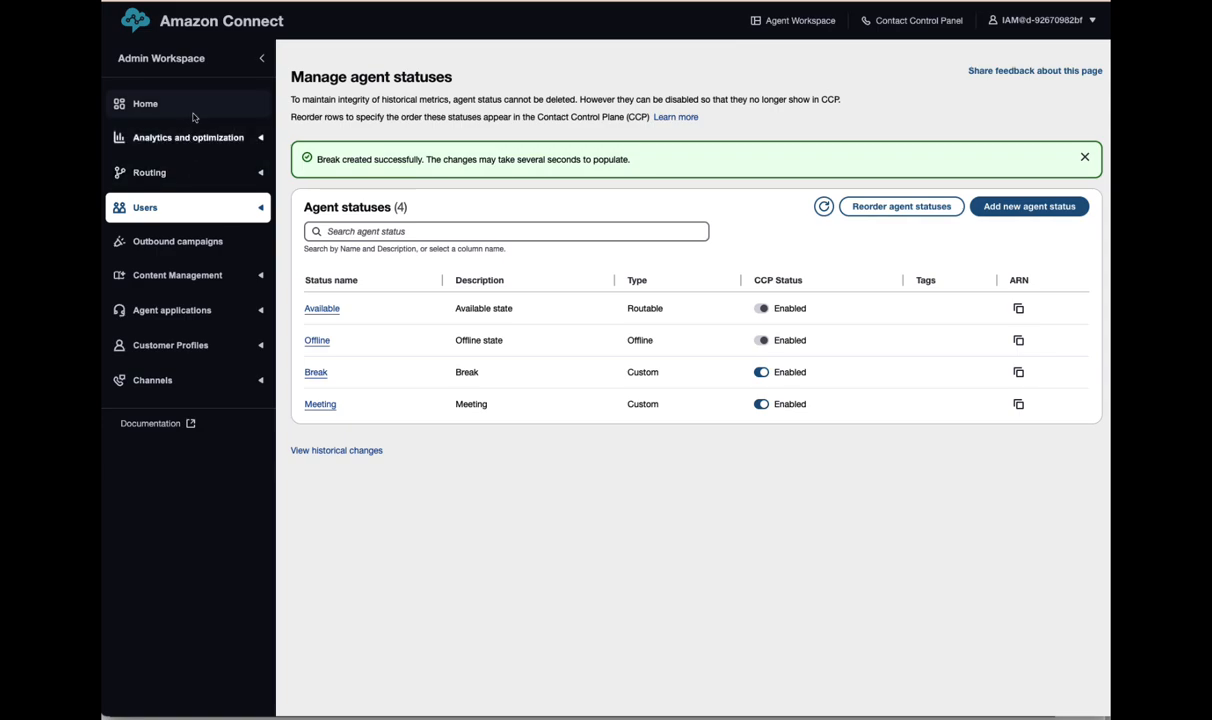
pyautogui.click(158, 382)
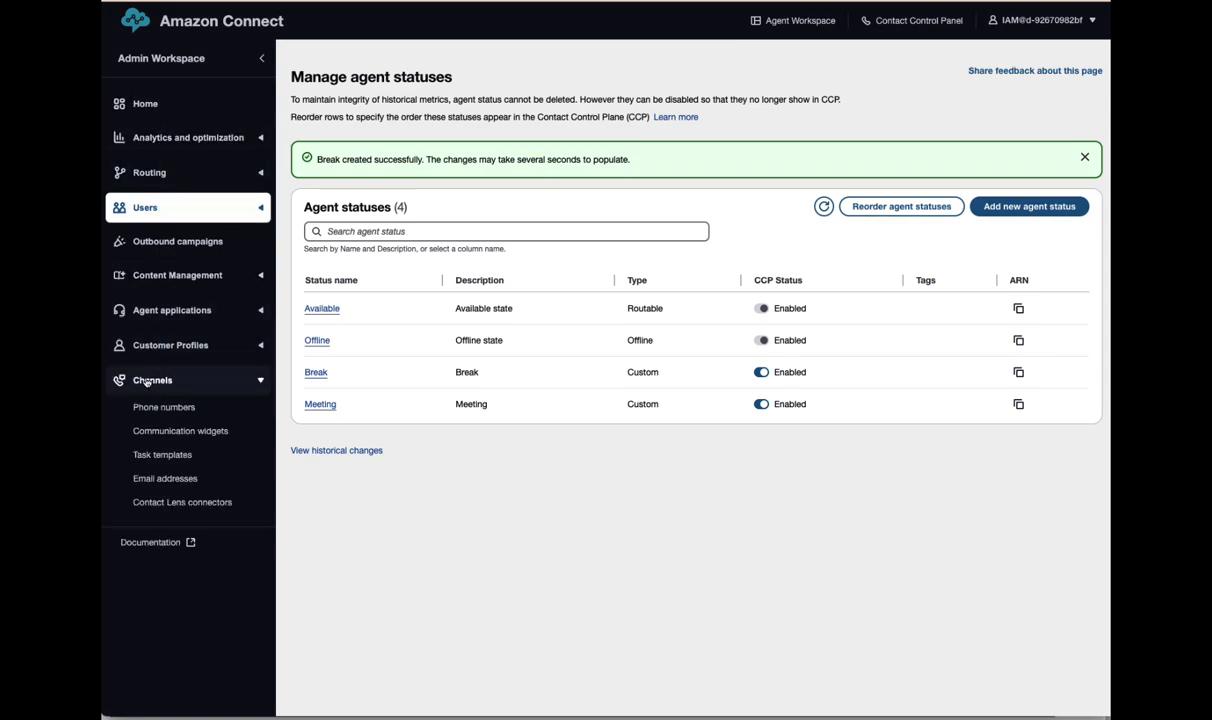
pyautogui.click(170, 347)
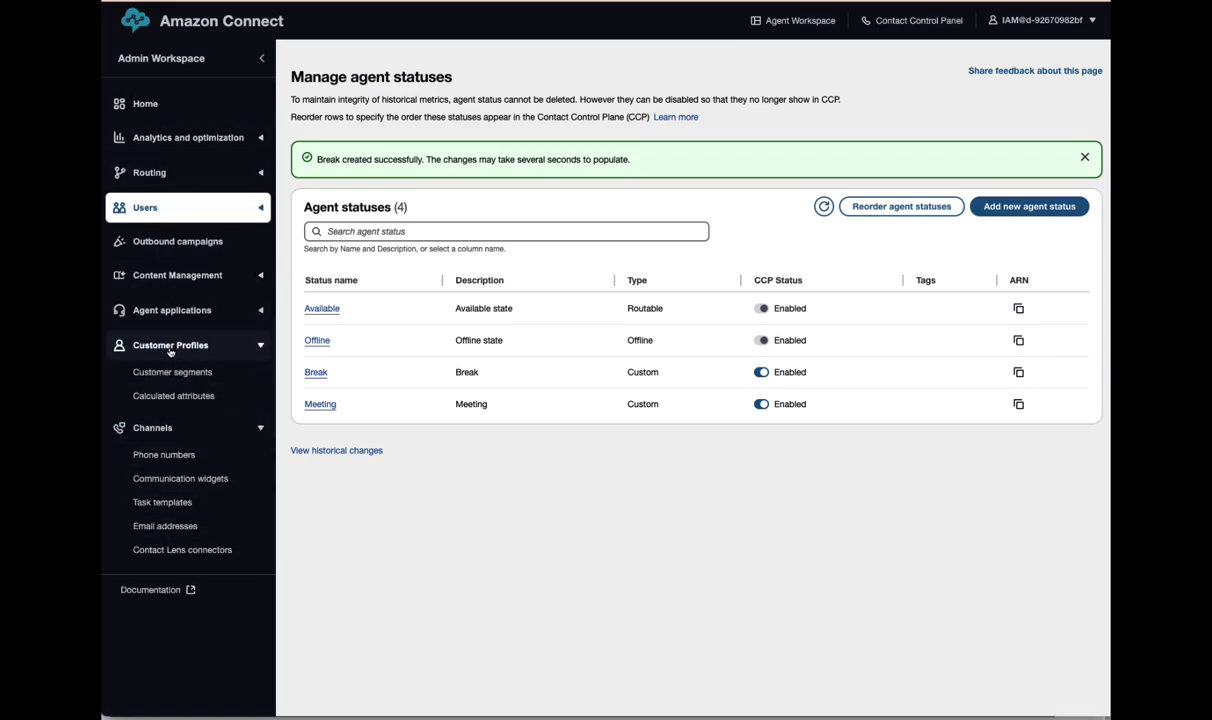
pyautogui.click(164, 316)
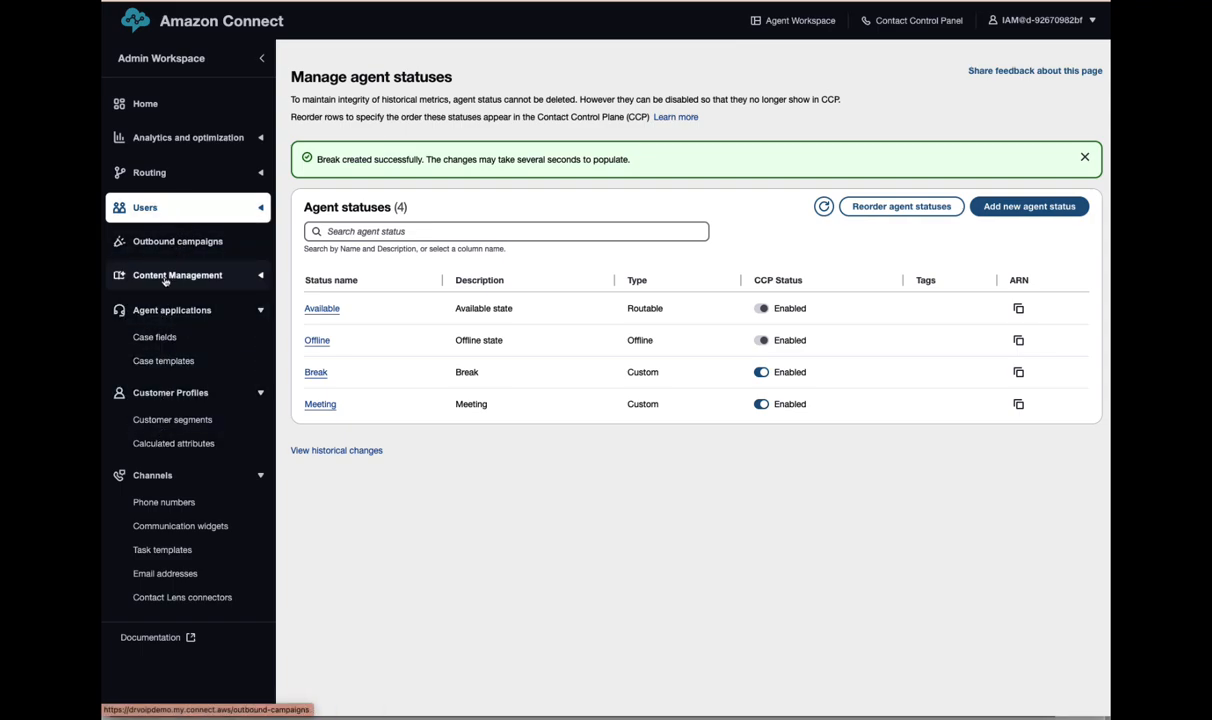
pyautogui.click(166, 279)
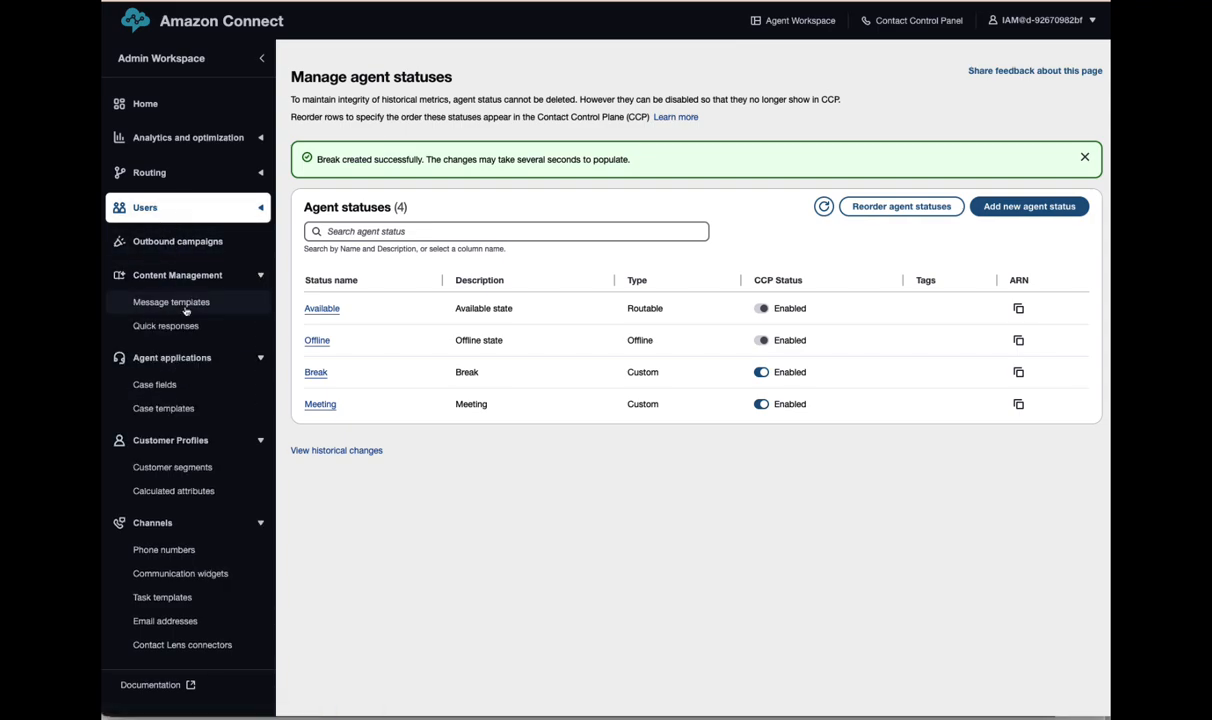
pyautogui.click(168, 240)
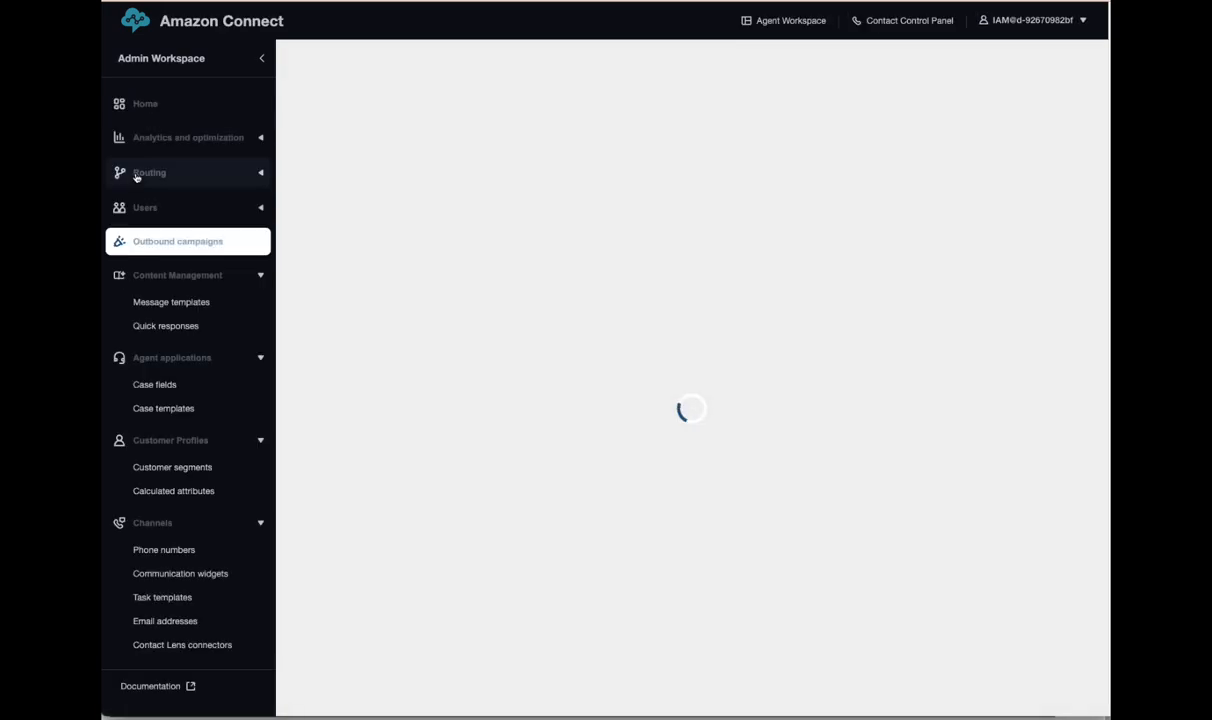
pyautogui.click(150, 168)
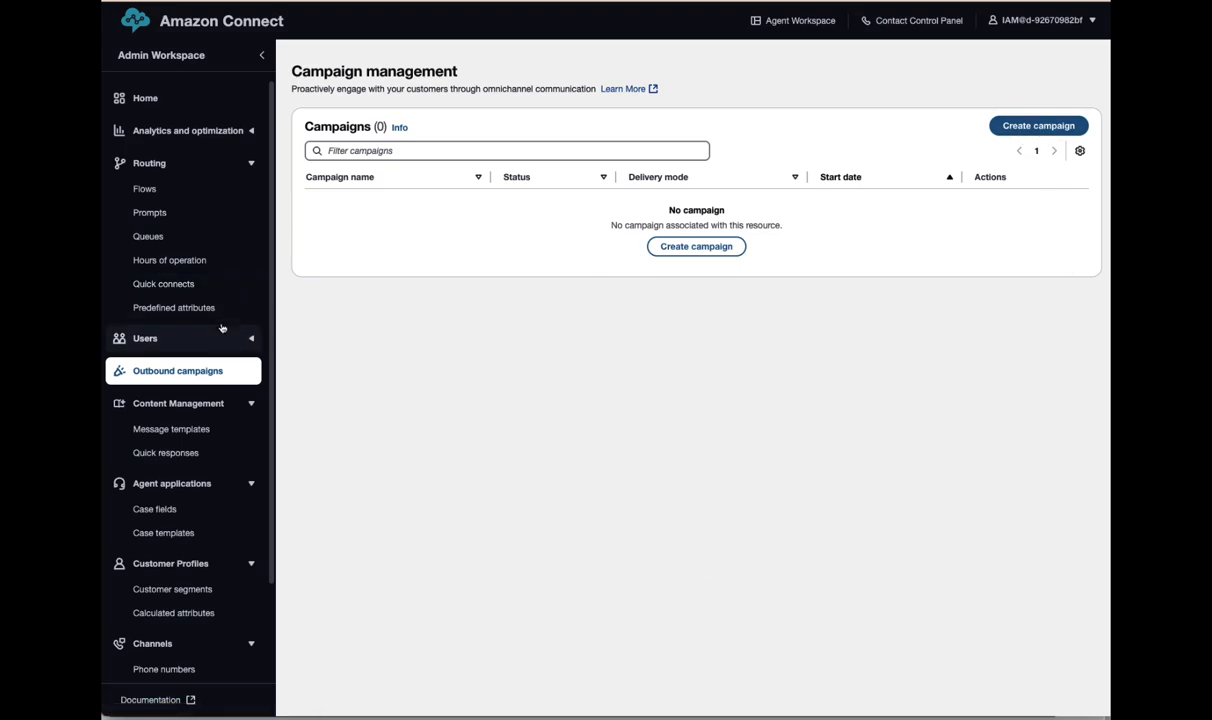
# - Start a new quick connect from the Quick connects page and set its type to User
pyautogui.click(160, 286)
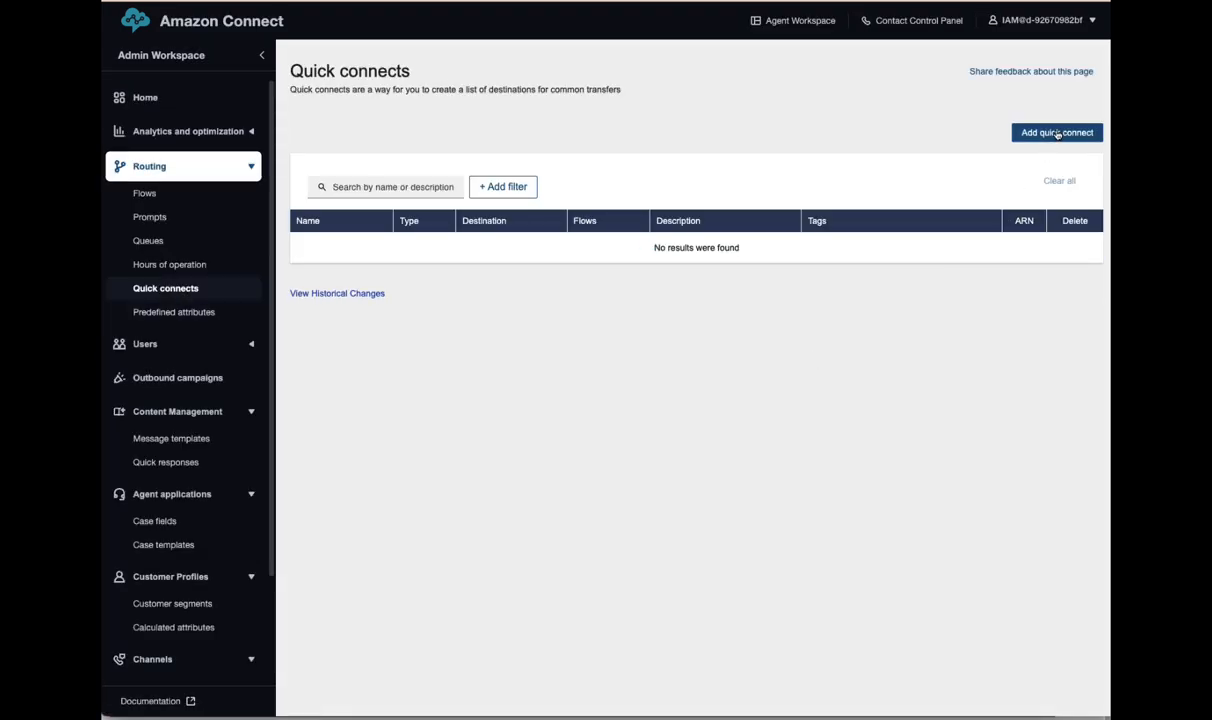
pyautogui.click(1056, 133)
pyautogui.click(342, 186)
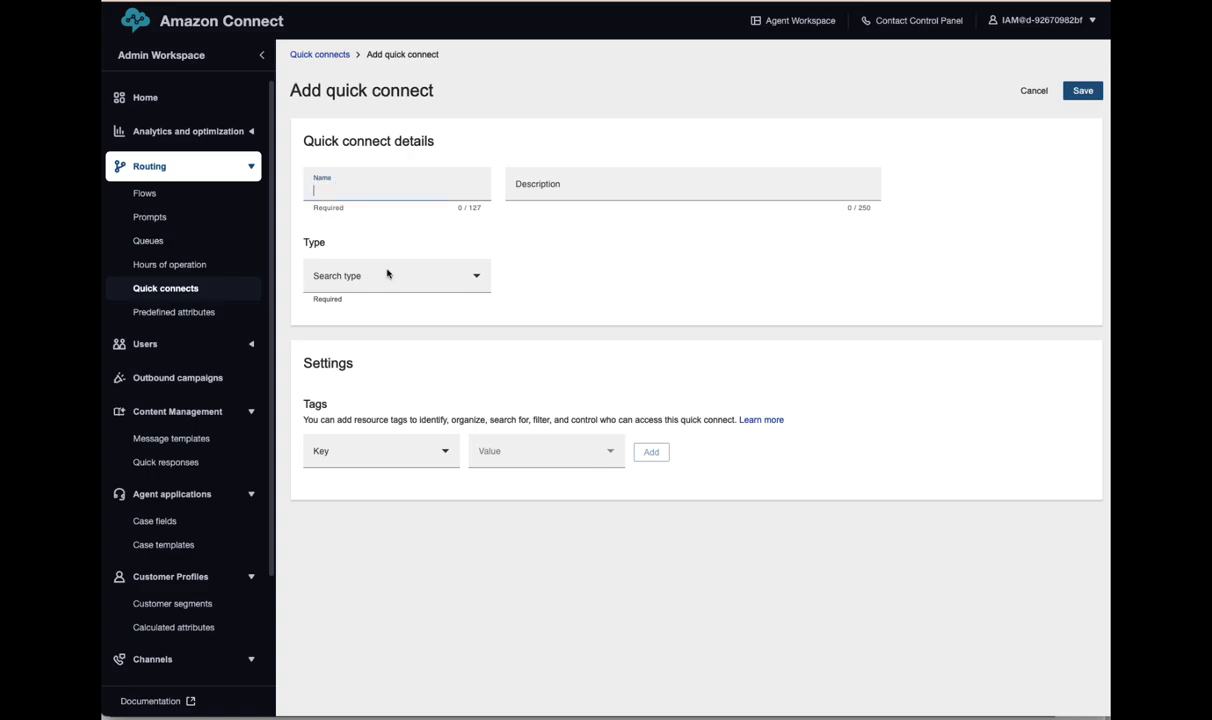
pyautogui.click(475, 281)
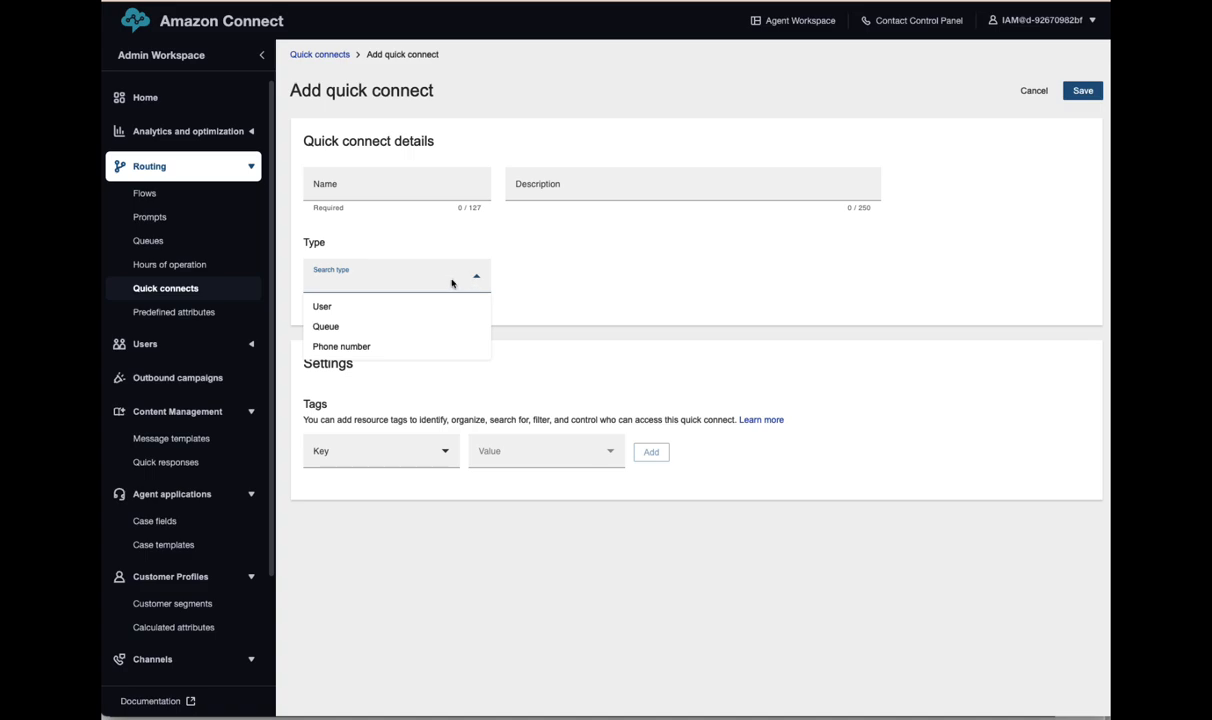
pyautogui.click(340, 310)
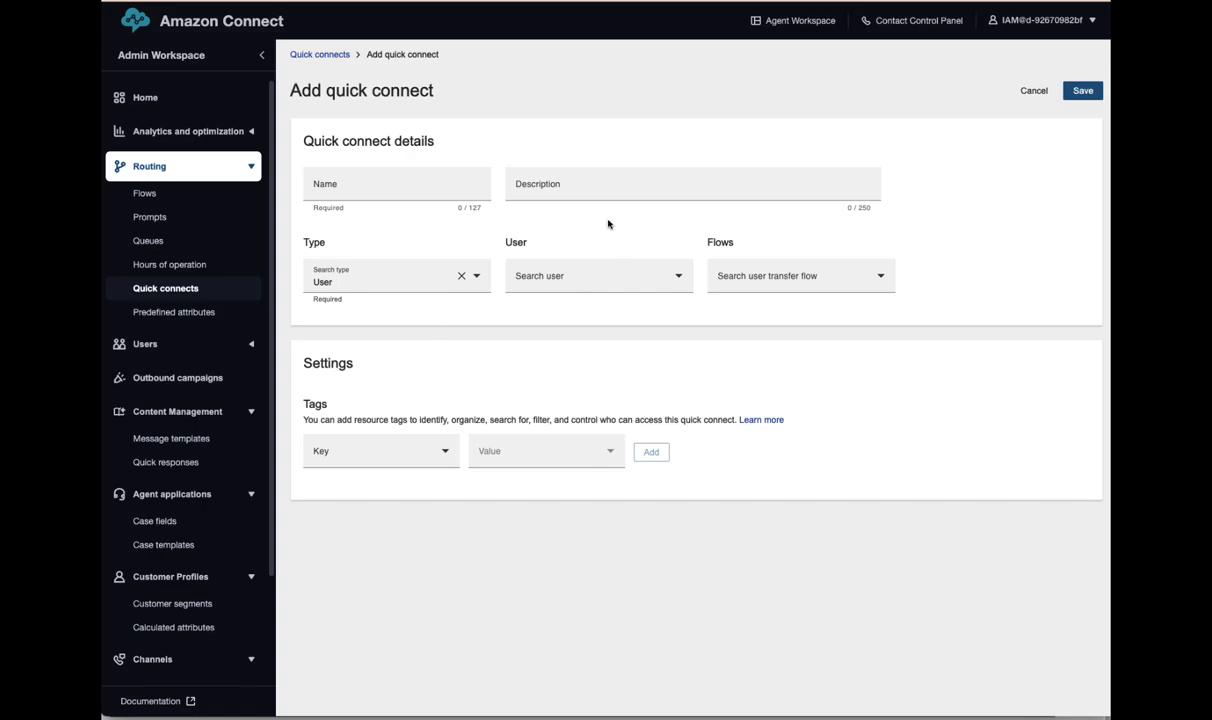
# - Fill in the quick connect's name and description Agent, and choose the first agent as destination
pyautogui.click(343, 189)
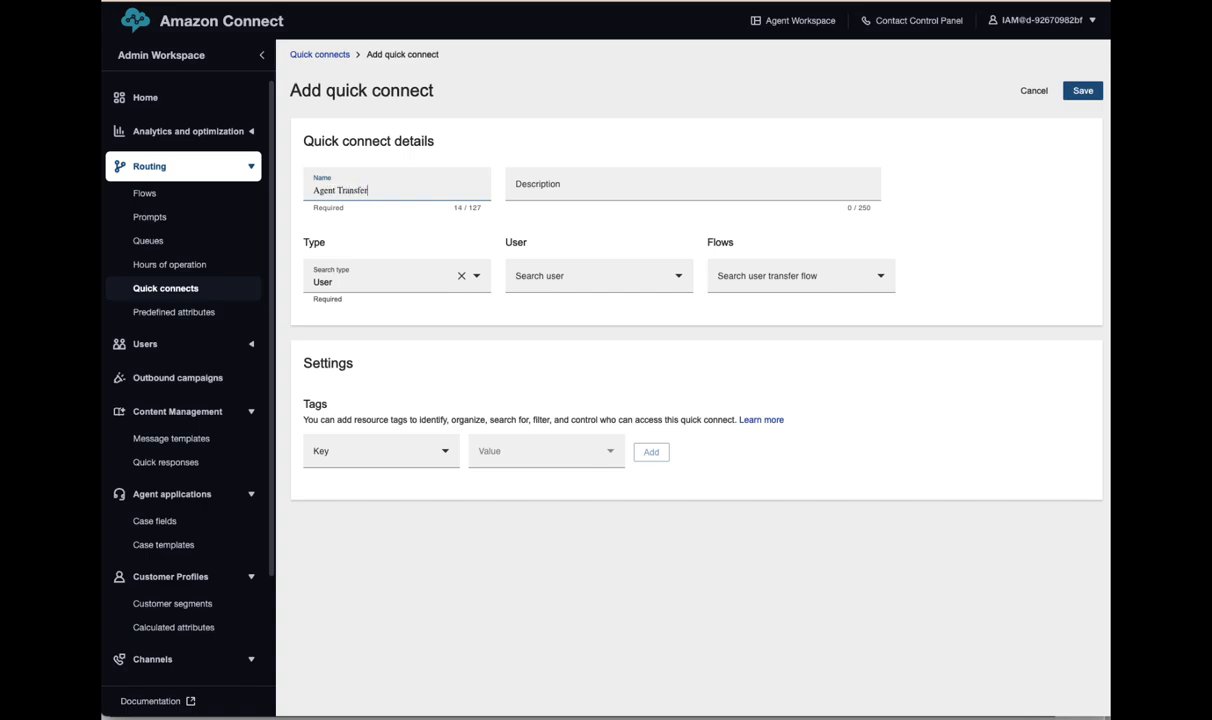
pyautogui.press('Tab')
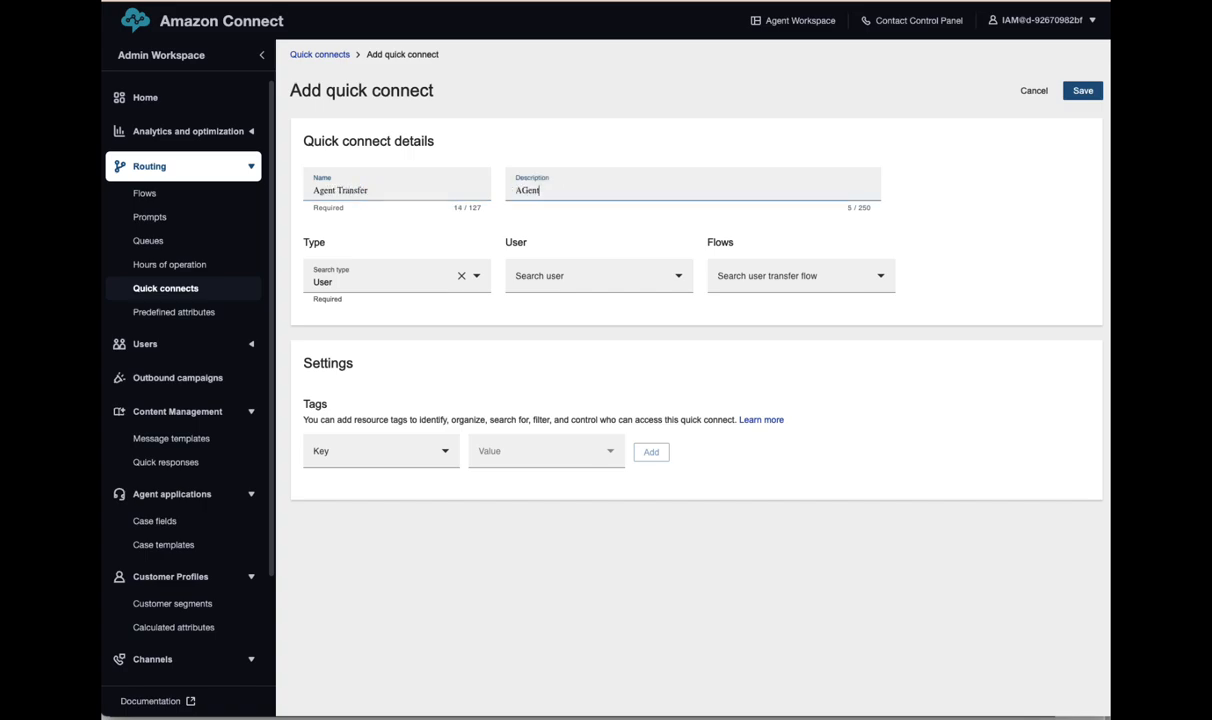
pyautogui.press('ctrl+super+space')
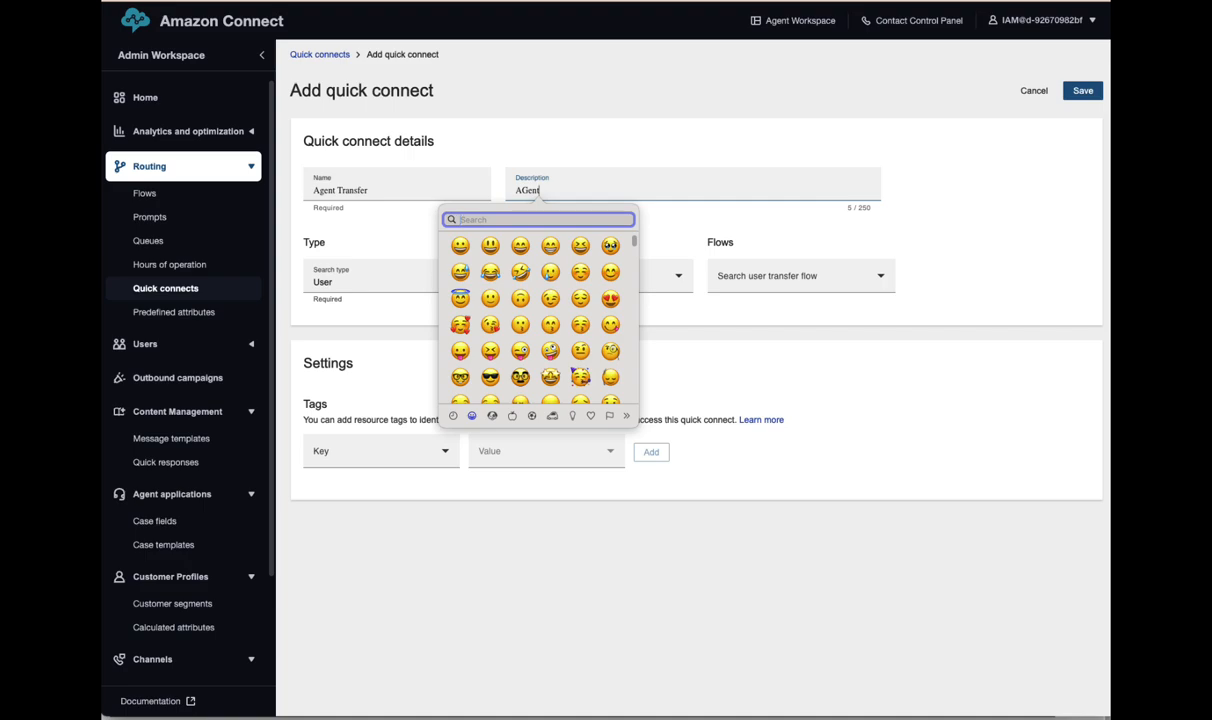
pyautogui.click(564, 193)
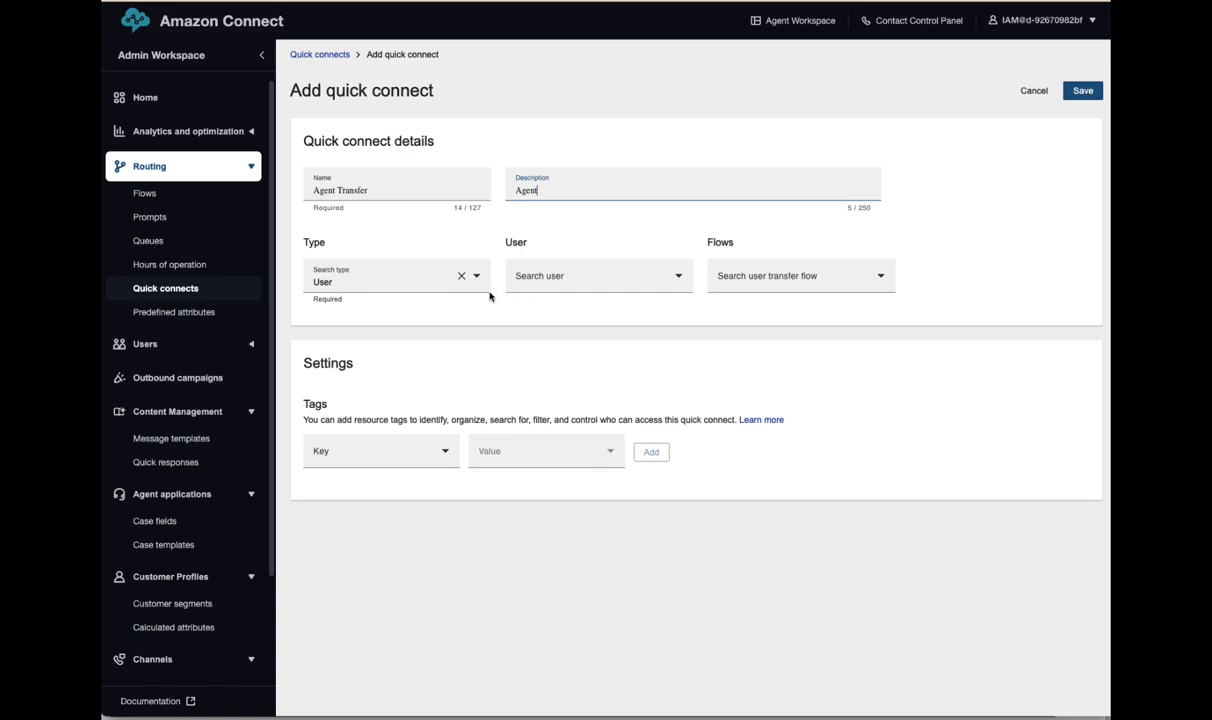
pyautogui.click(586, 280)
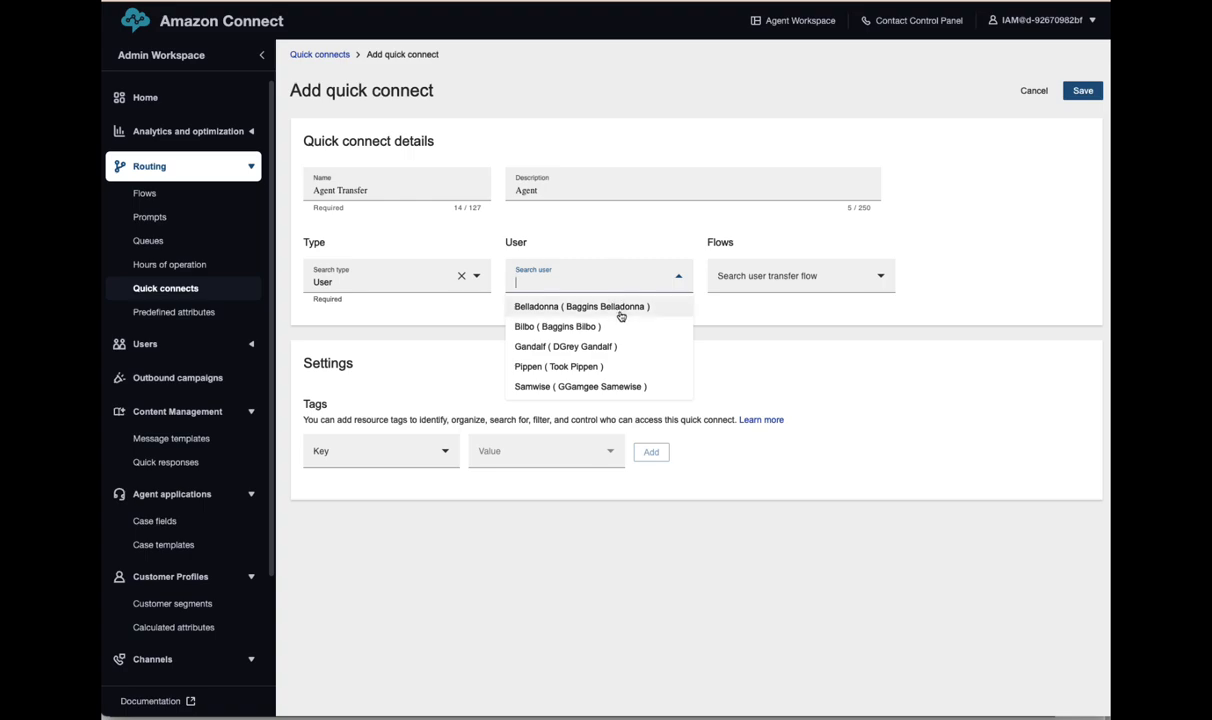
pyautogui.click(574, 304)
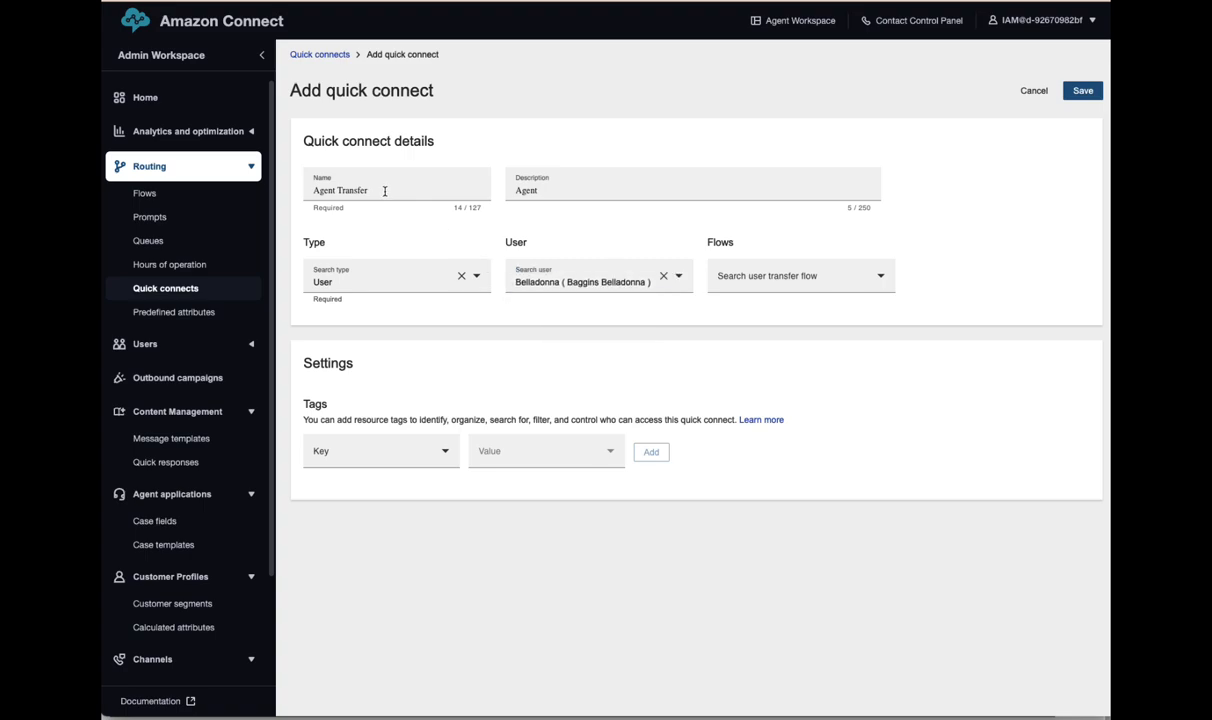
# - Retype the quick connect name, select the Default agent transfer flow, and save it
pyautogui.moveTo(383, 194); pyautogui.dragTo(240, 185)
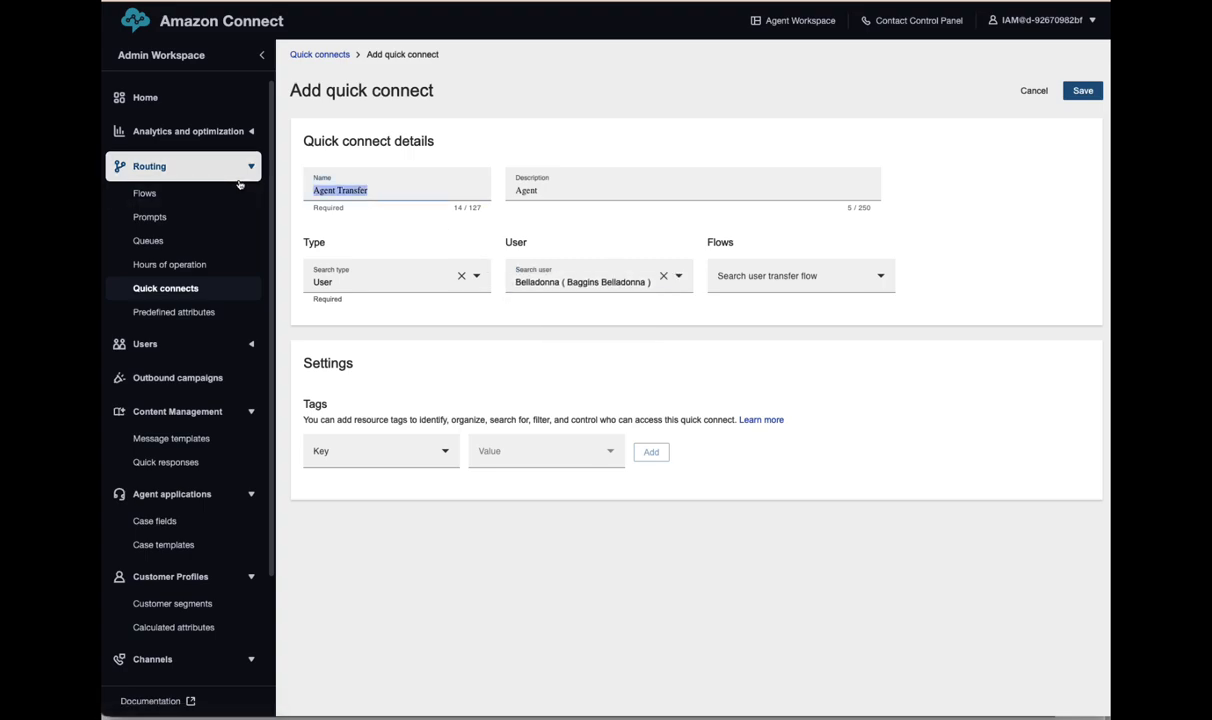
pyautogui.write('Belladonna')
pyautogui.click(722, 272)
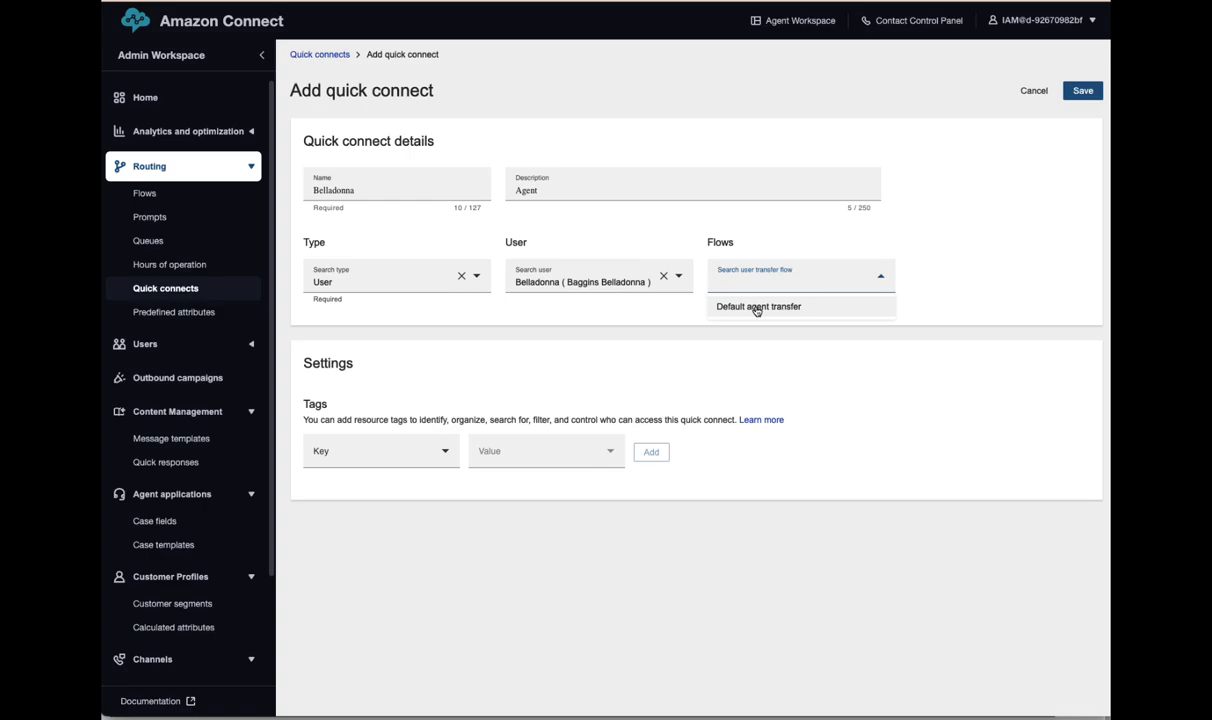
pyautogui.click(757, 307)
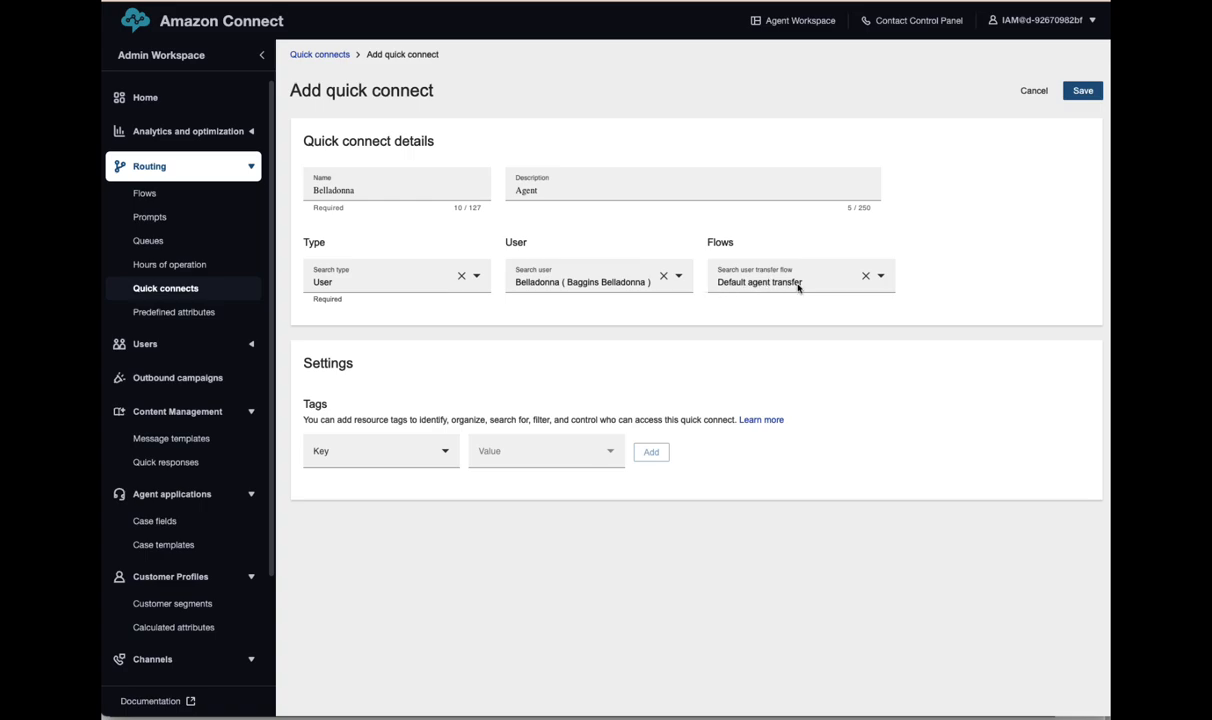
pyautogui.click(1082, 91)
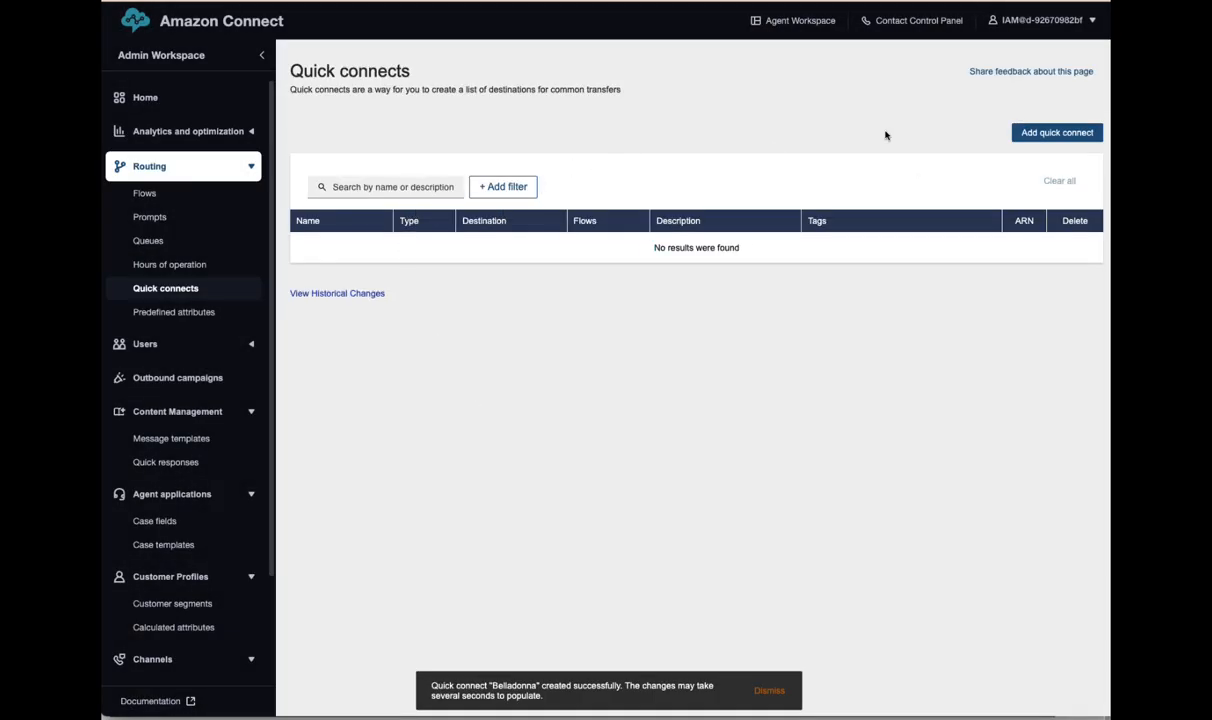
# - Add a User quick connect to the second agent with the Default agent transfer flow and save
pyautogui.click(388, 188)
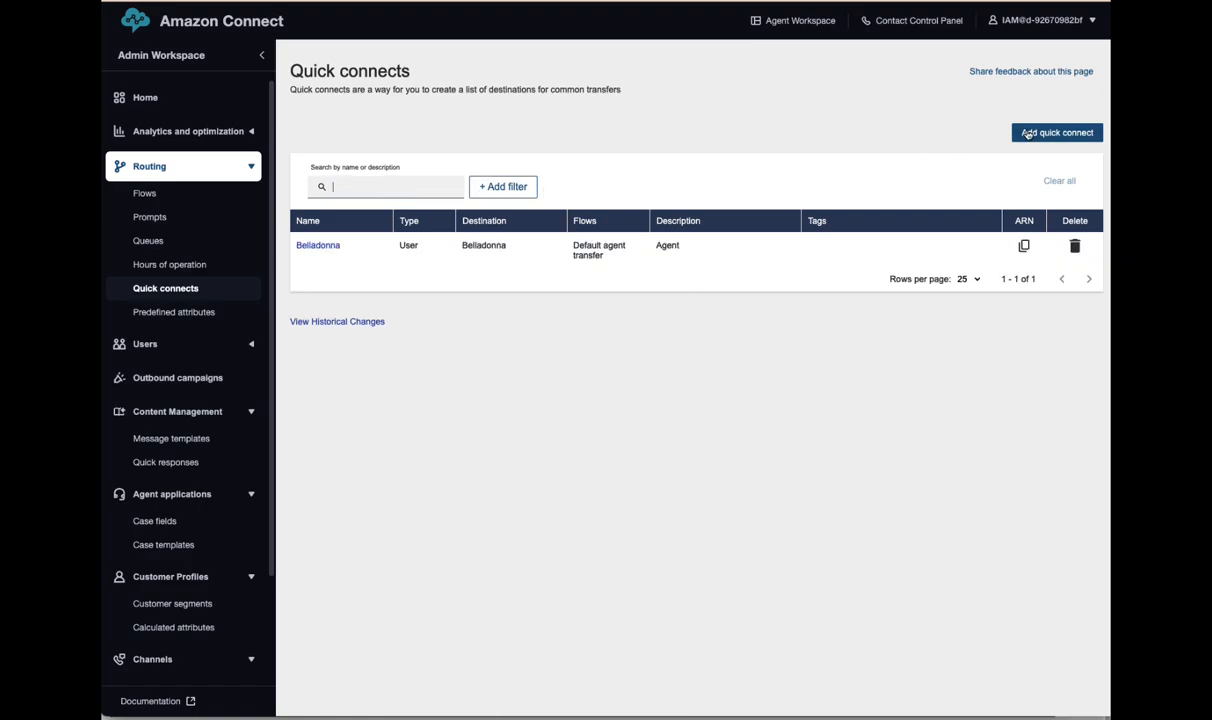
pyautogui.click(1059, 134)
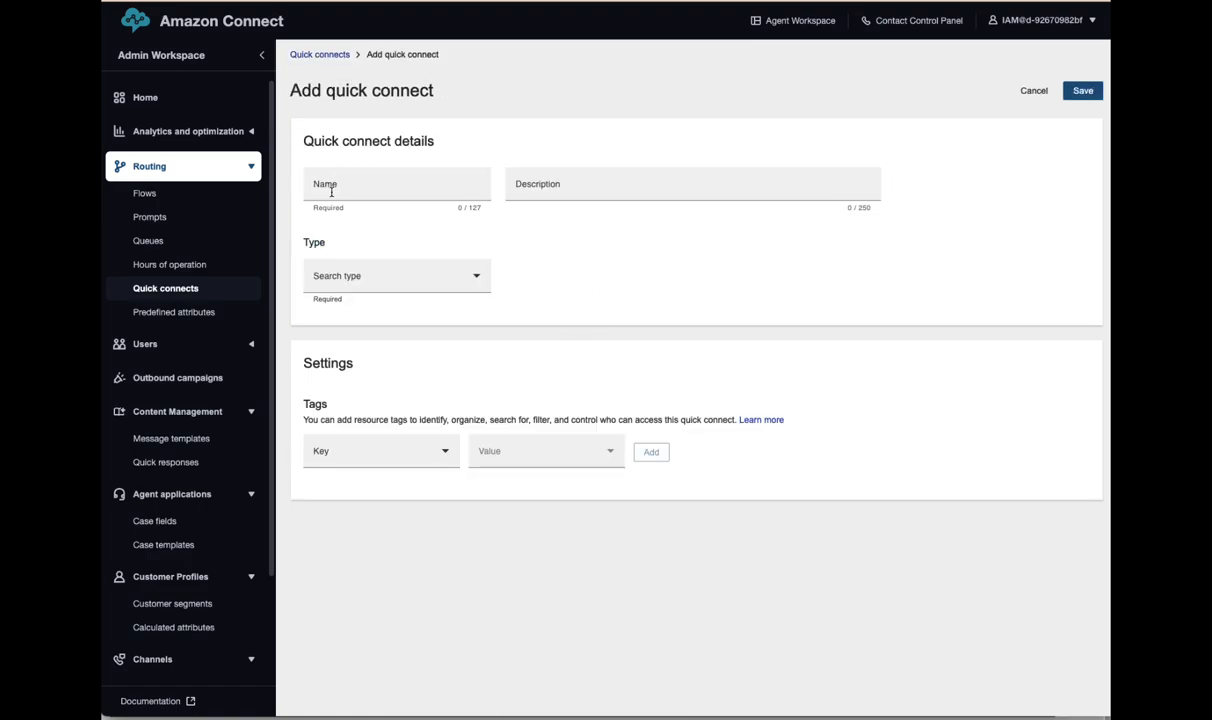
pyautogui.click(376, 279)
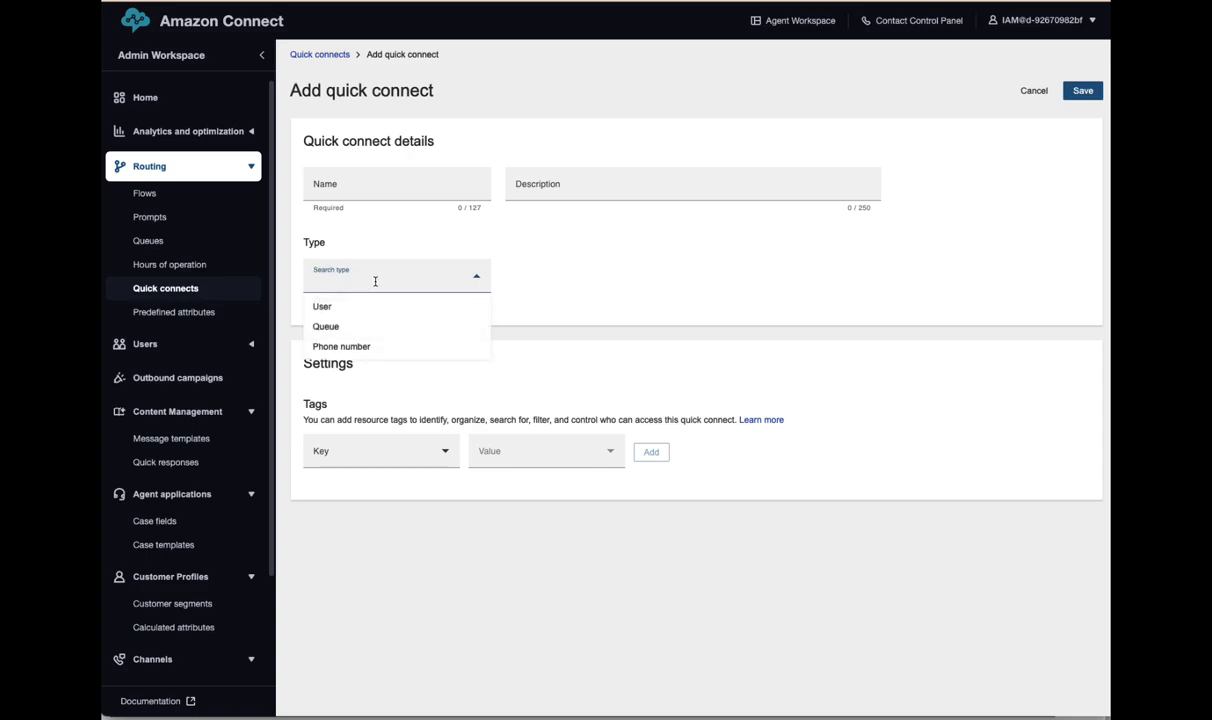
pyautogui.click(330, 310)
pyautogui.click(619, 276)
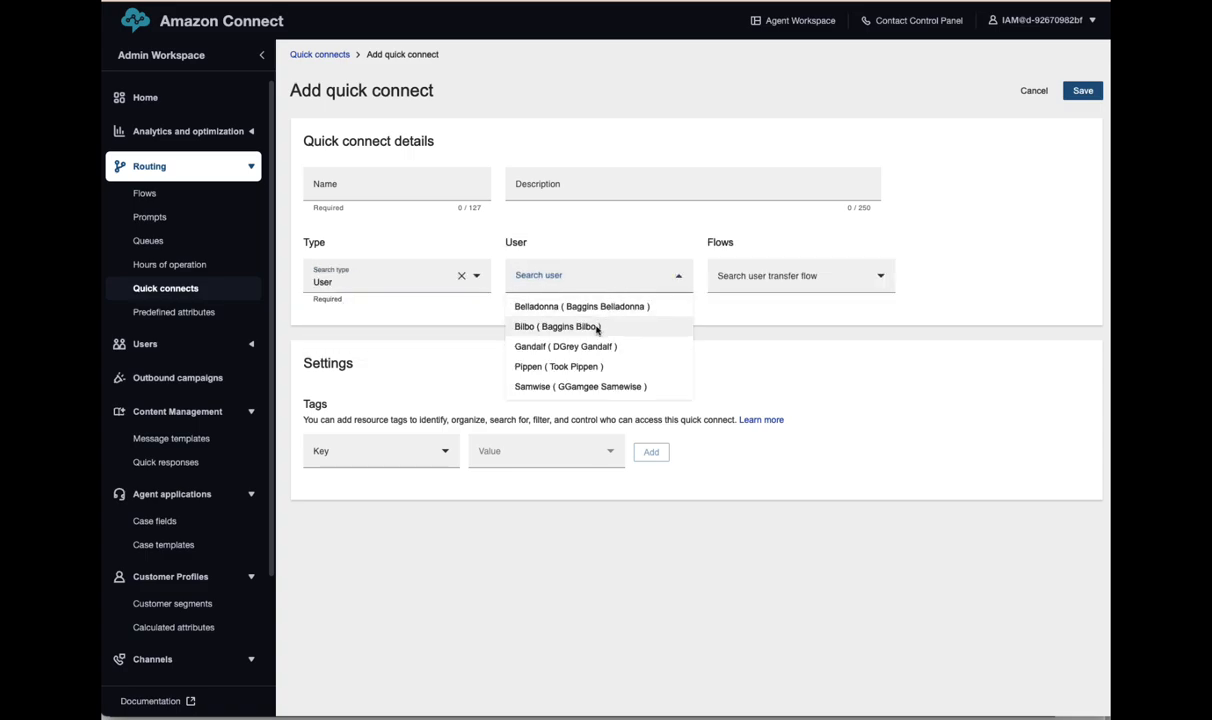
pyautogui.click(597, 327)
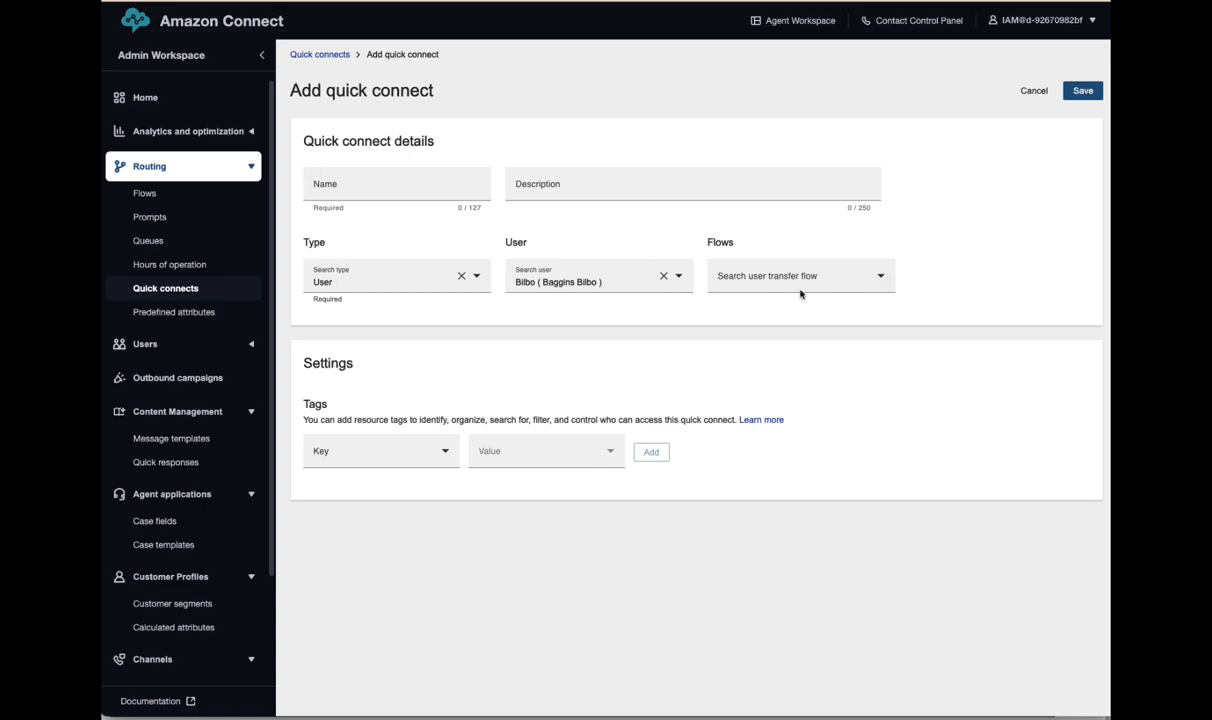
pyautogui.click(760, 280)
pyautogui.click(755, 308)
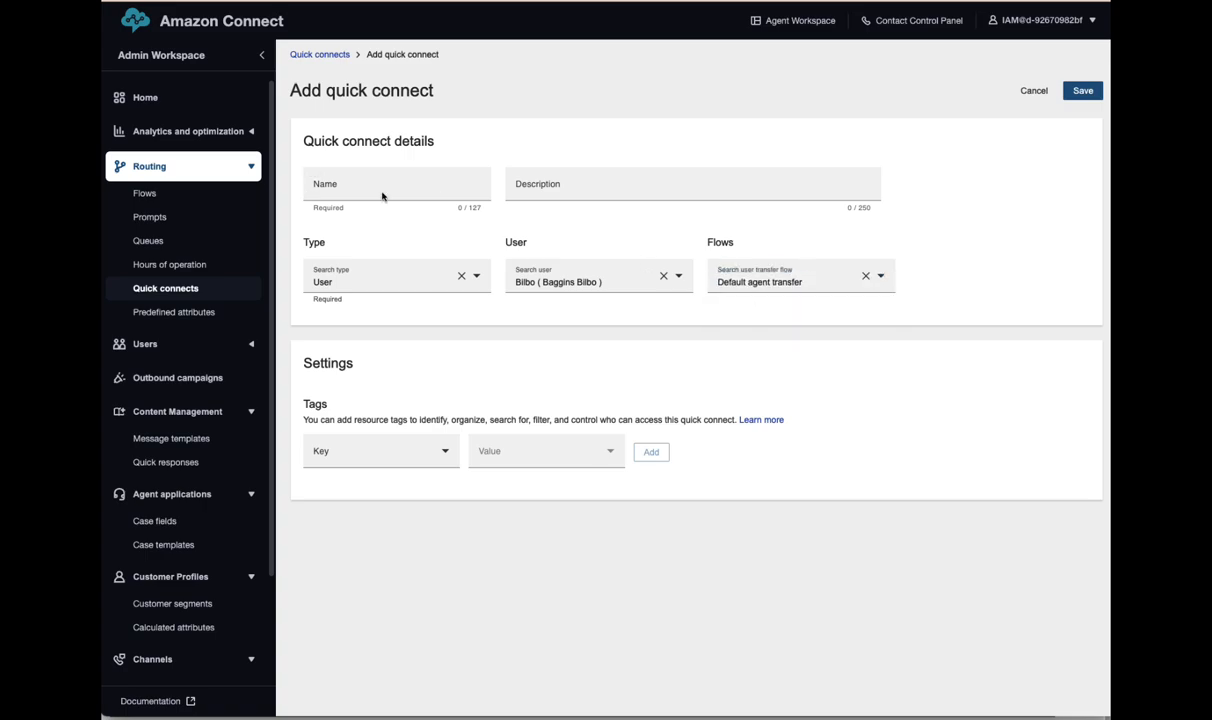
pyautogui.click(355, 191)
pyautogui.click(1084, 91)
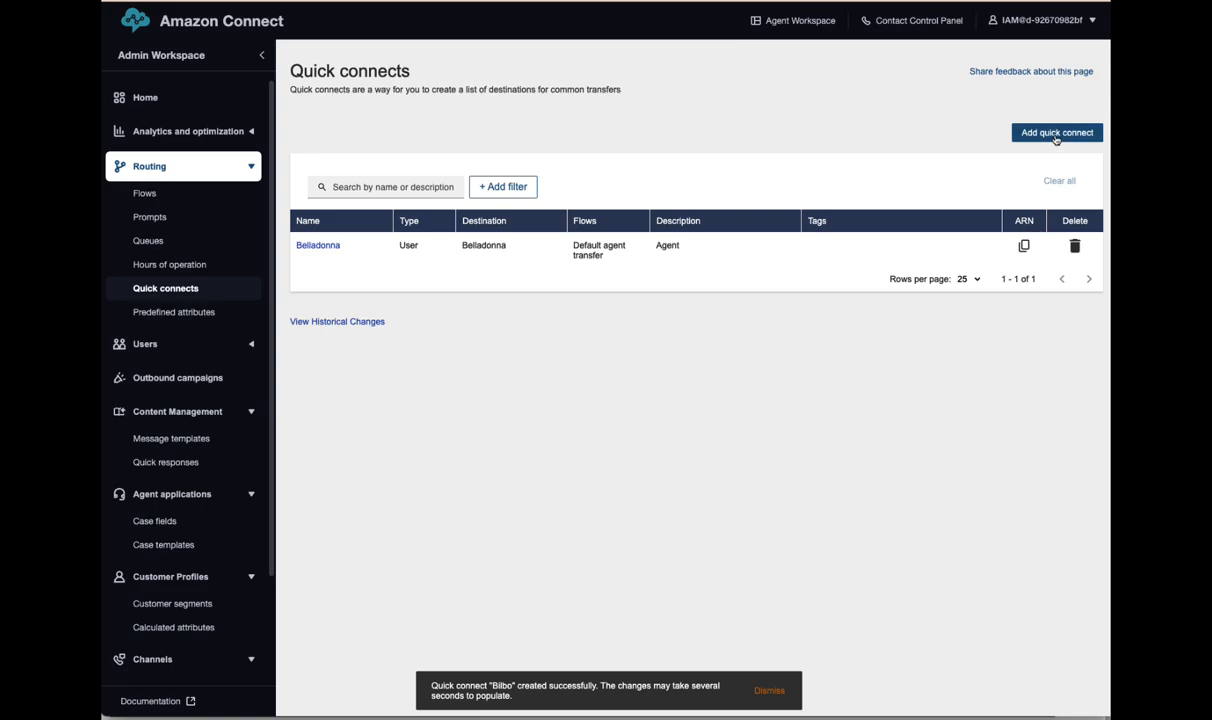
# - Add a Queue-type quick connect to the Sales queue using Default queue transfer, and save
pyautogui.click(1056, 136)
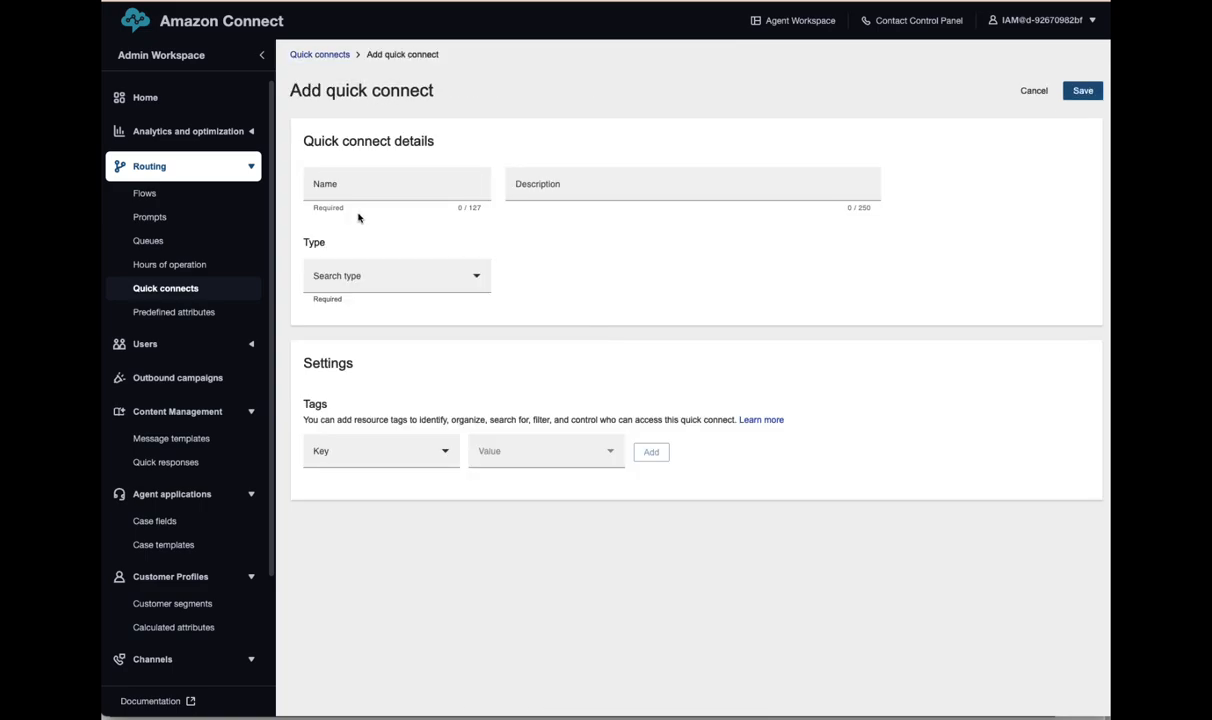
pyautogui.click(440, 272)
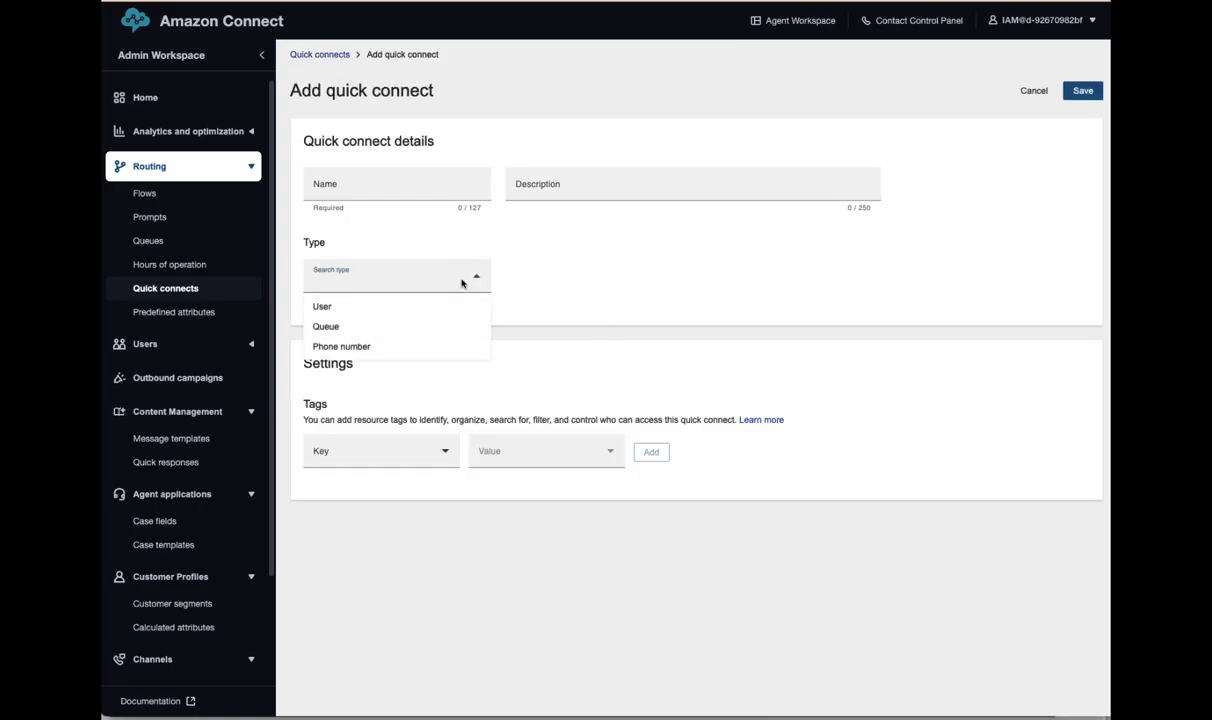
pyautogui.click(336, 325)
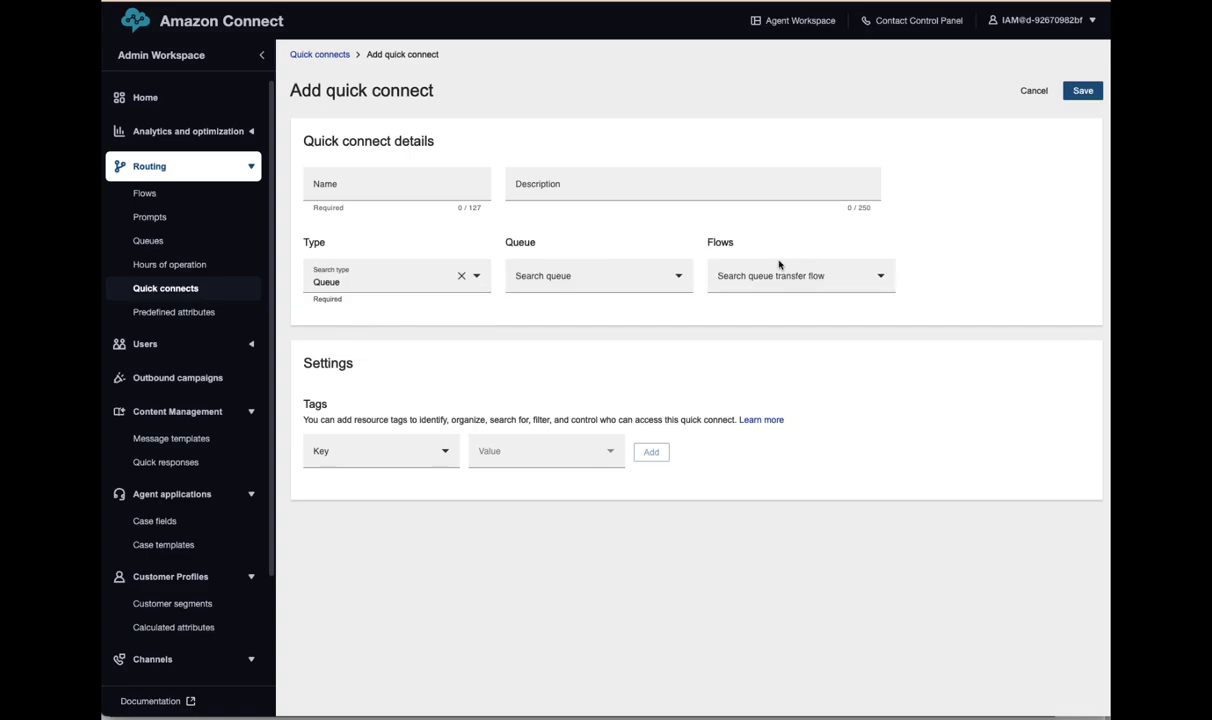
pyautogui.click(598, 281)
pyautogui.click(548, 327)
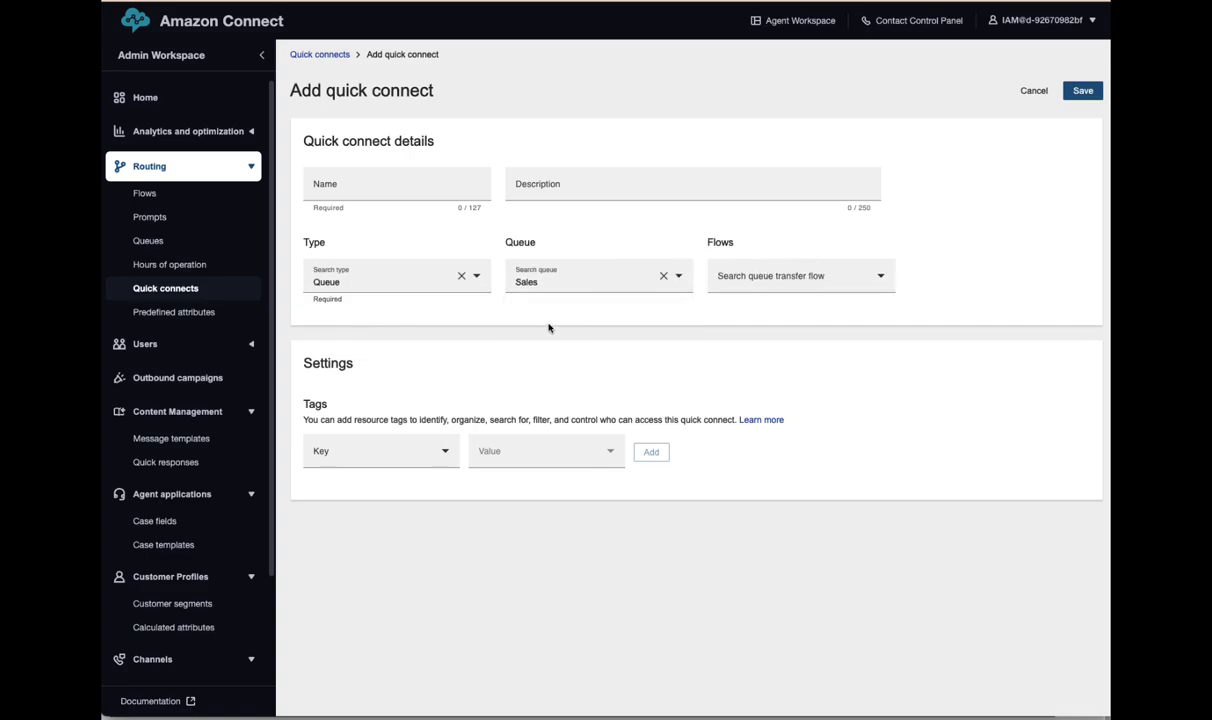
pyautogui.click(731, 279)
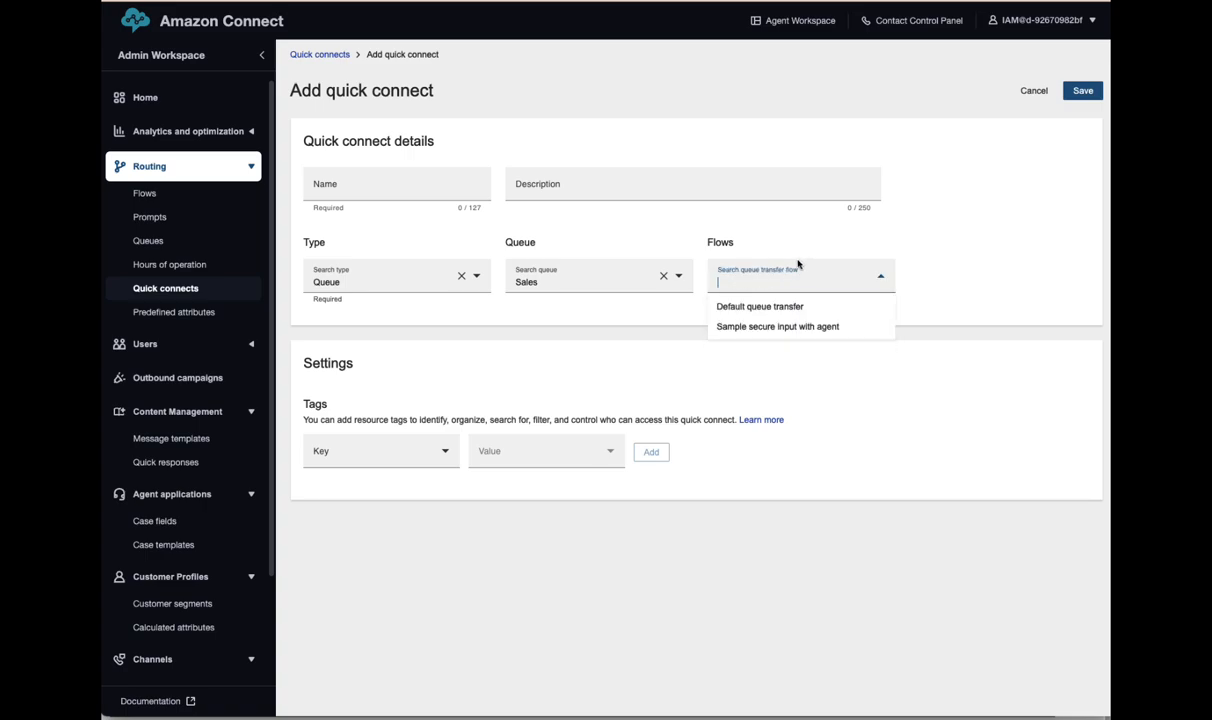
pyautogui.click(768, 308)
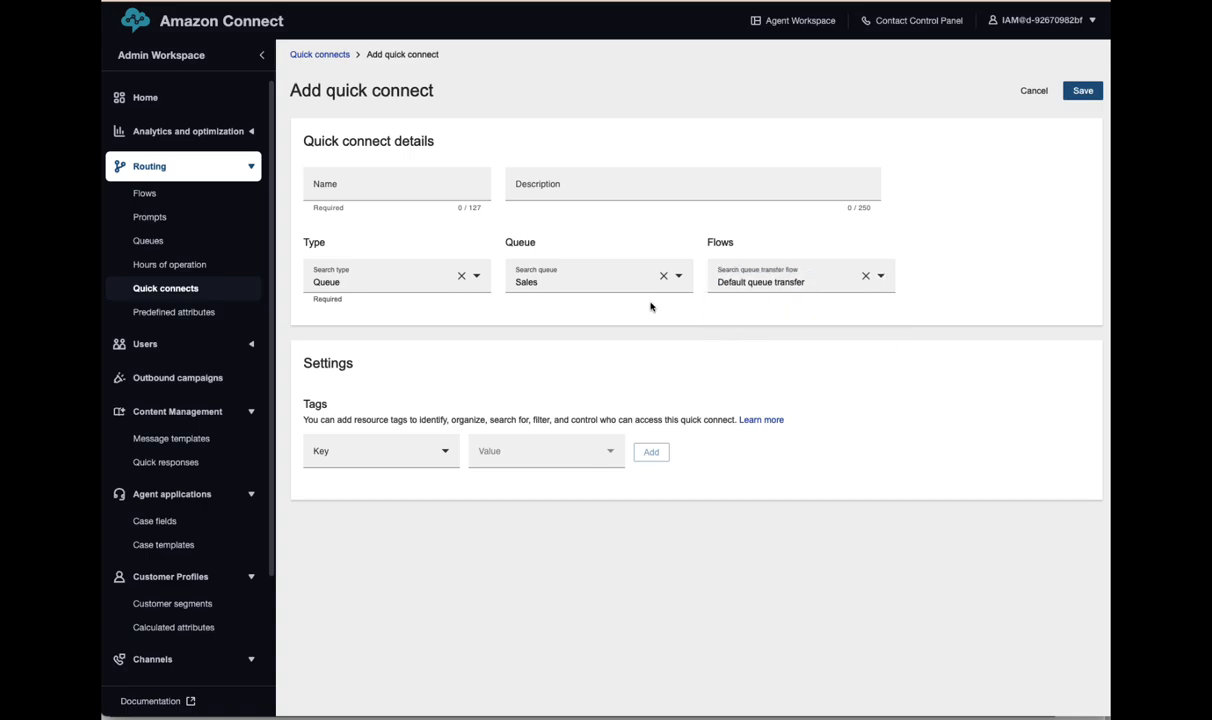
pyautogui.click(329, 191)
pyautogui.moveTo(1096, 92); pyautogui.dragTo(1052, 95)
pyautogui.click(1090, 94)
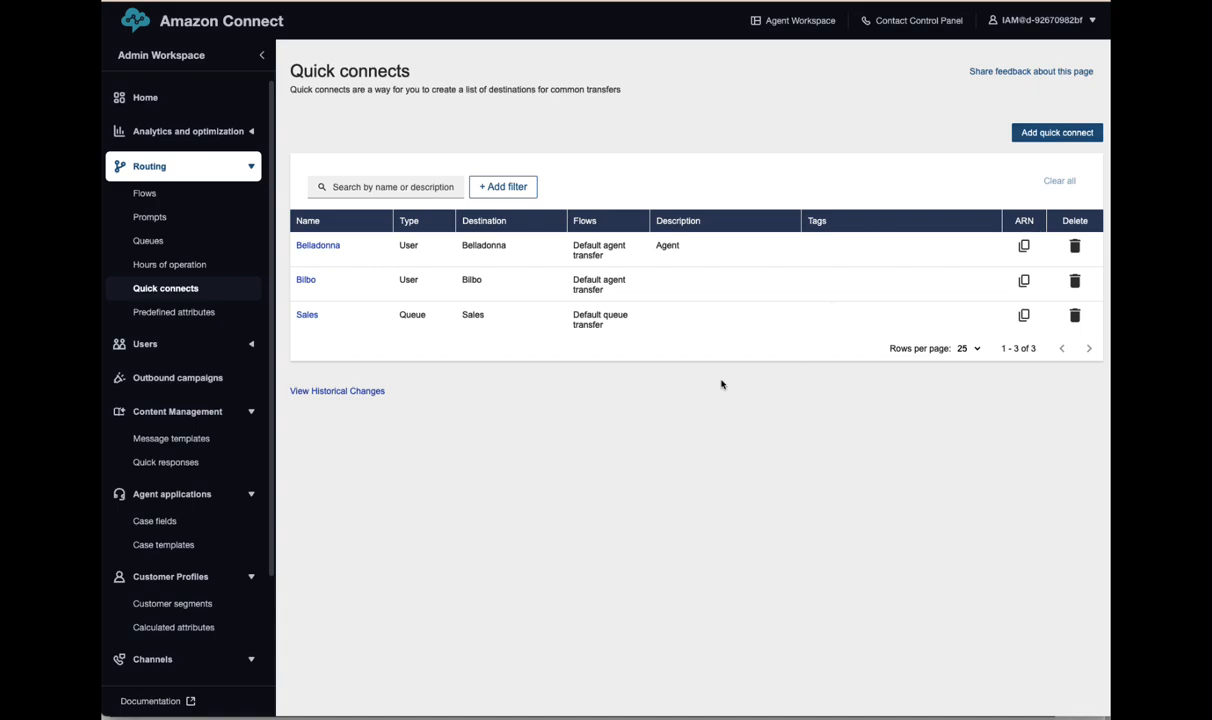
# - Add the Belladonna, Bilbo and Sales quick connects to the Support queue and save it
pyautogui.click(147, 243)
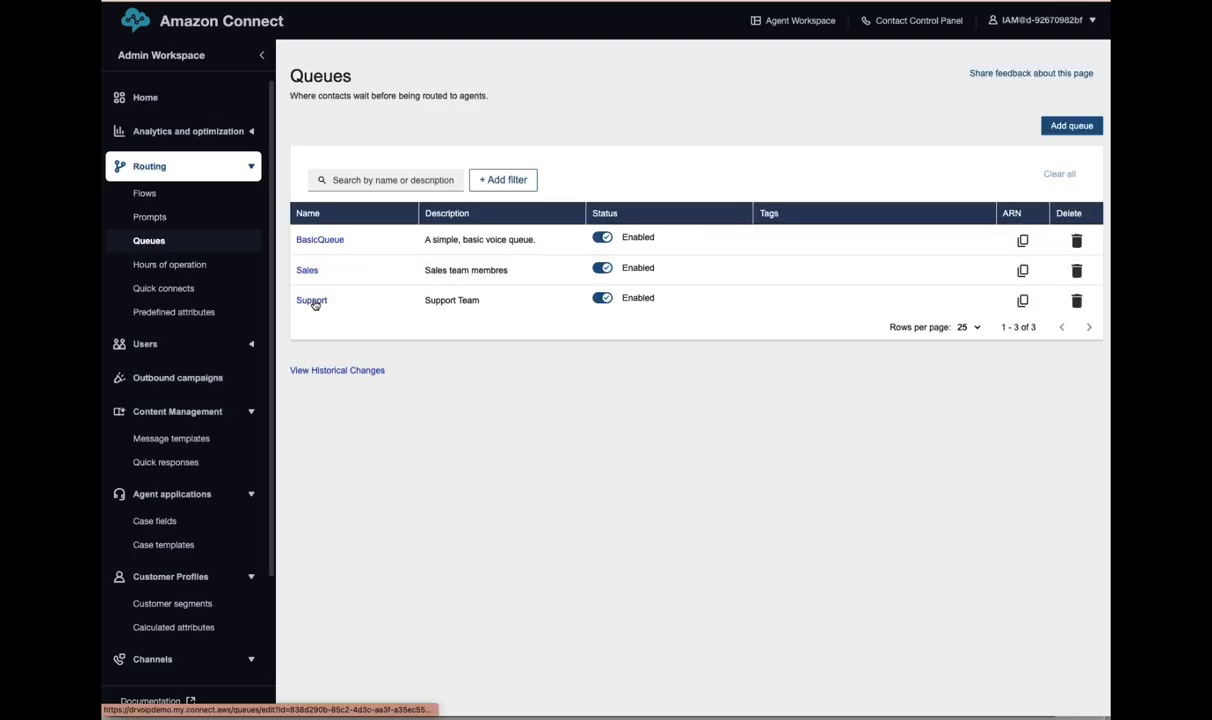
pyautogui.click(312, 301)
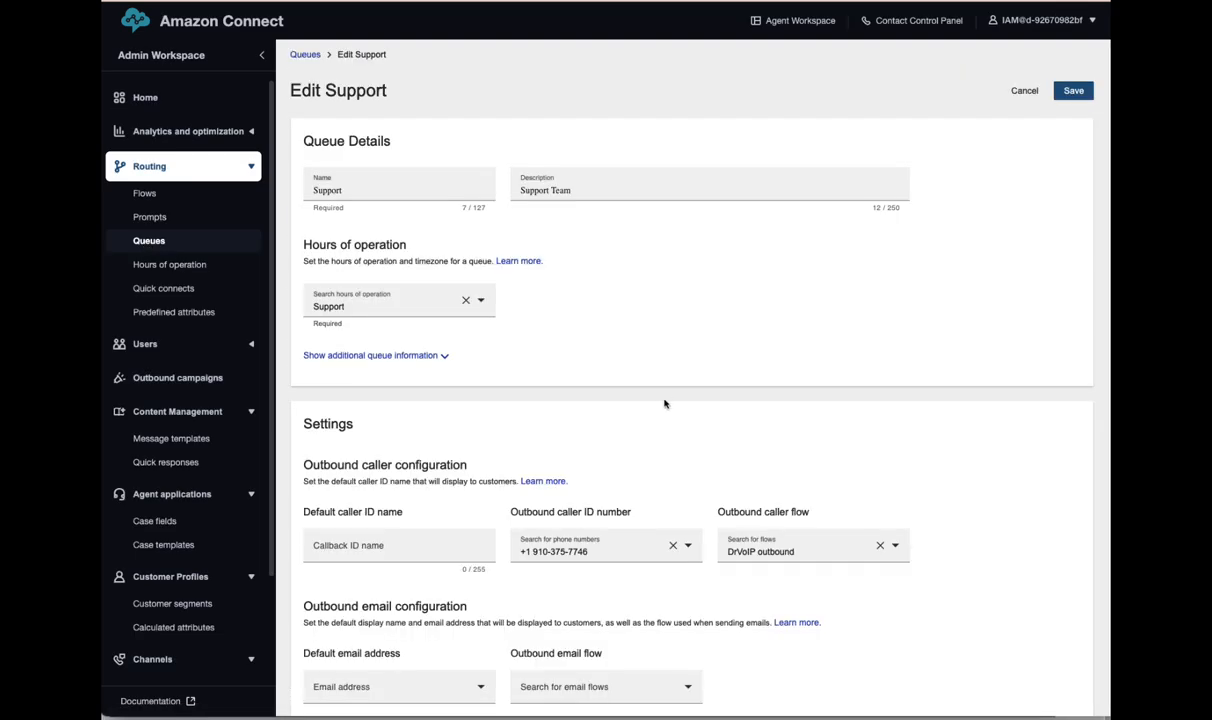
pyautogui.scroll(-5, 655, 410)
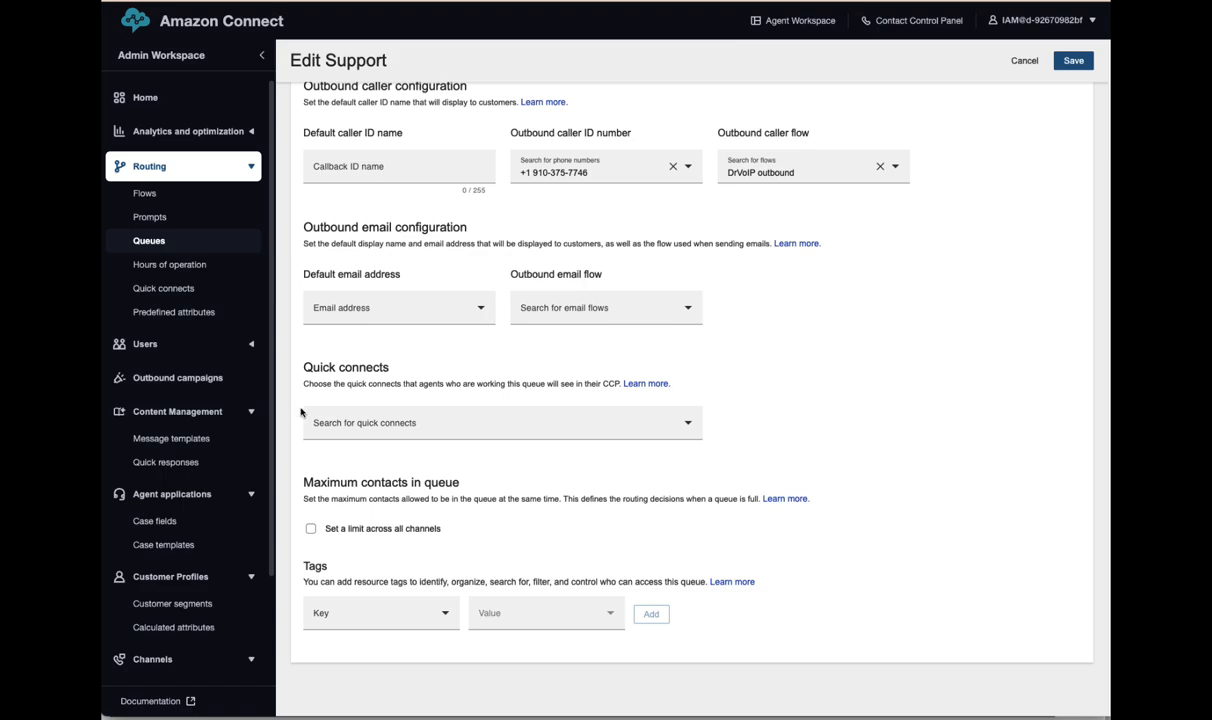
pyautogui.click(411, 420)
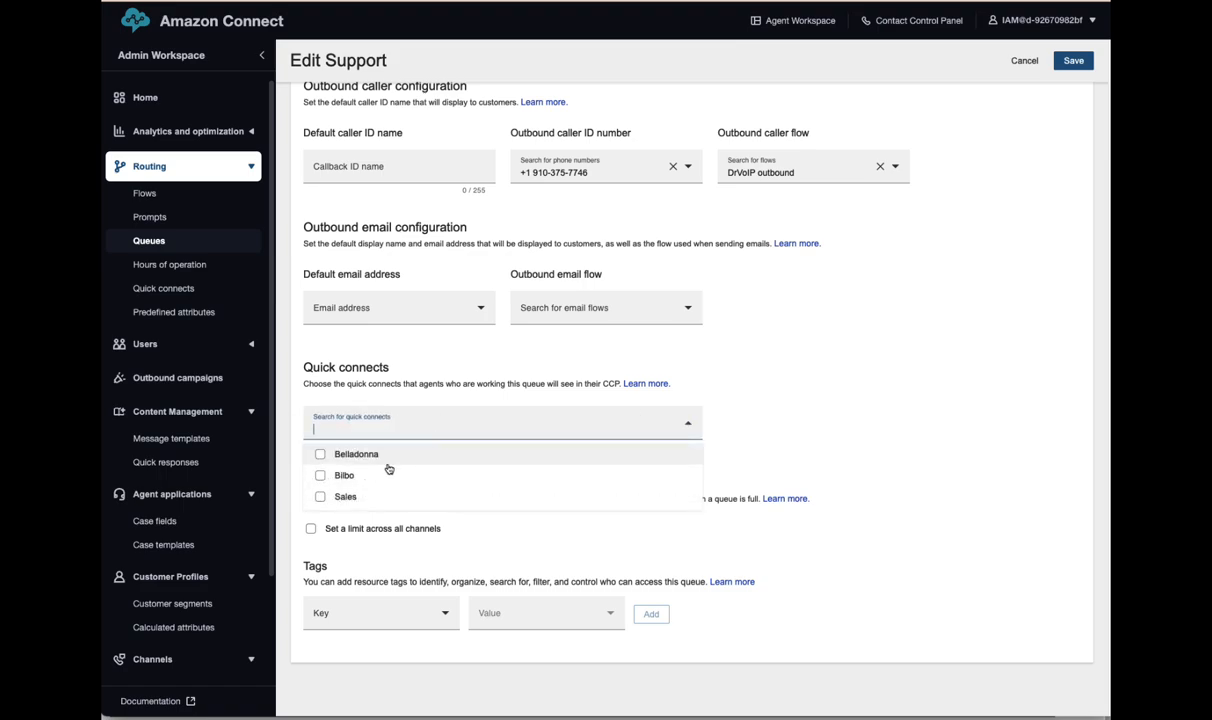
pyautogui.click(320, 454)
pyautogui.click(320, 475)
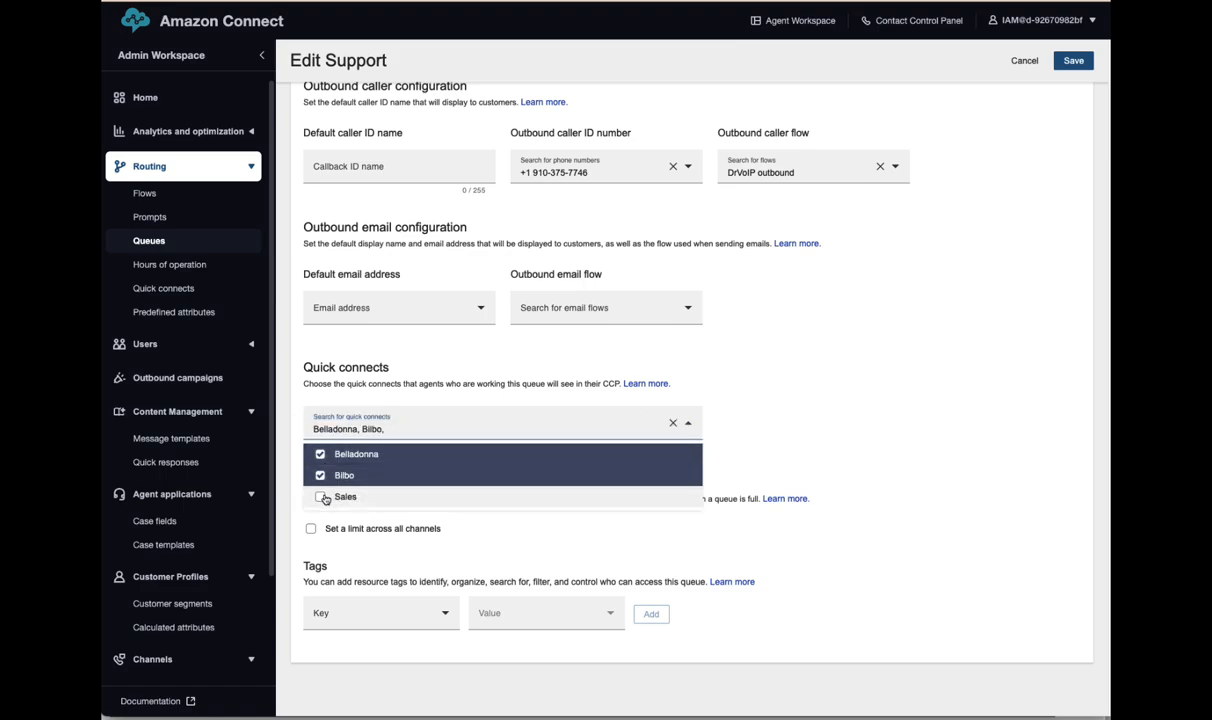
pyautogui.click(322, 497)
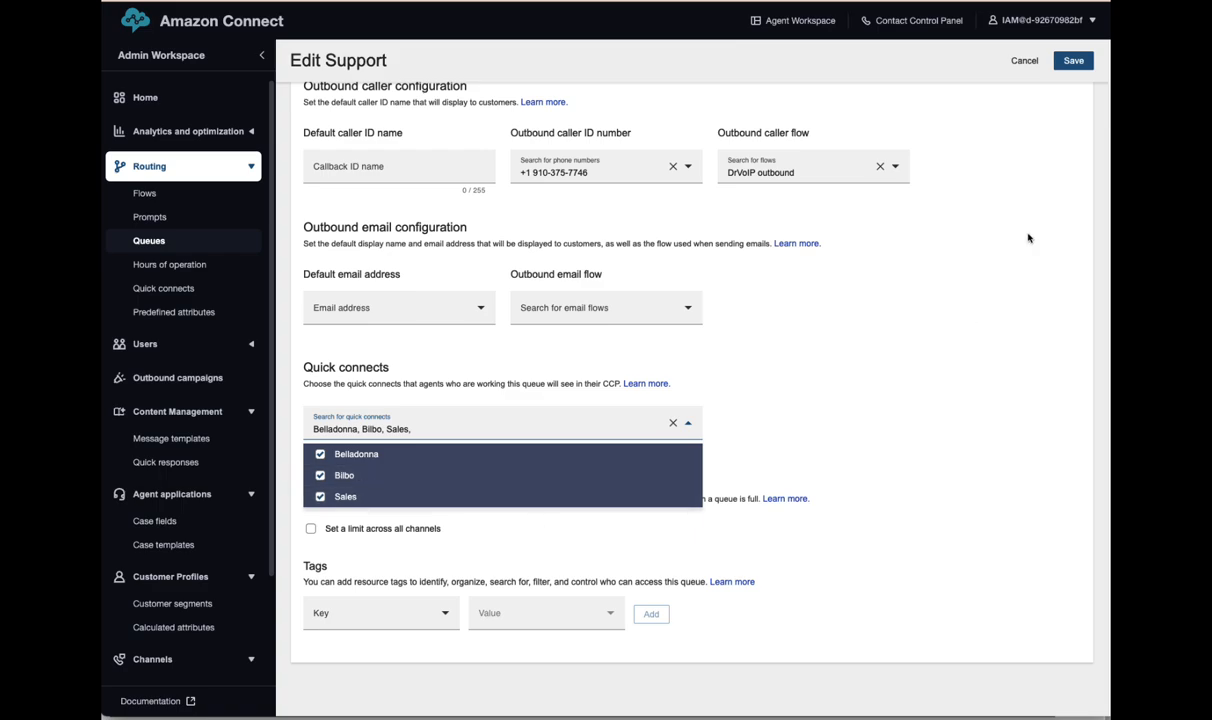
pyautogui.click(1073, 61)
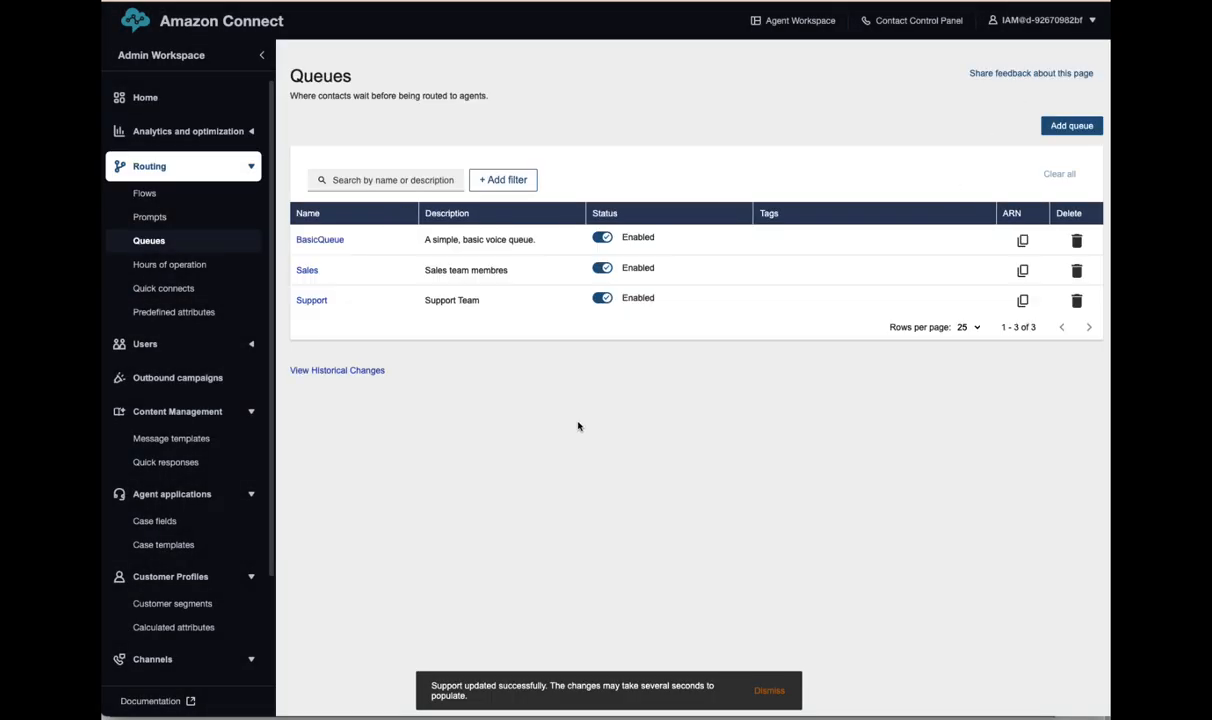
# - Reopen the Support queue to confirm its three quick connects, then cancel without changes
pyautogui.click(310, 301)
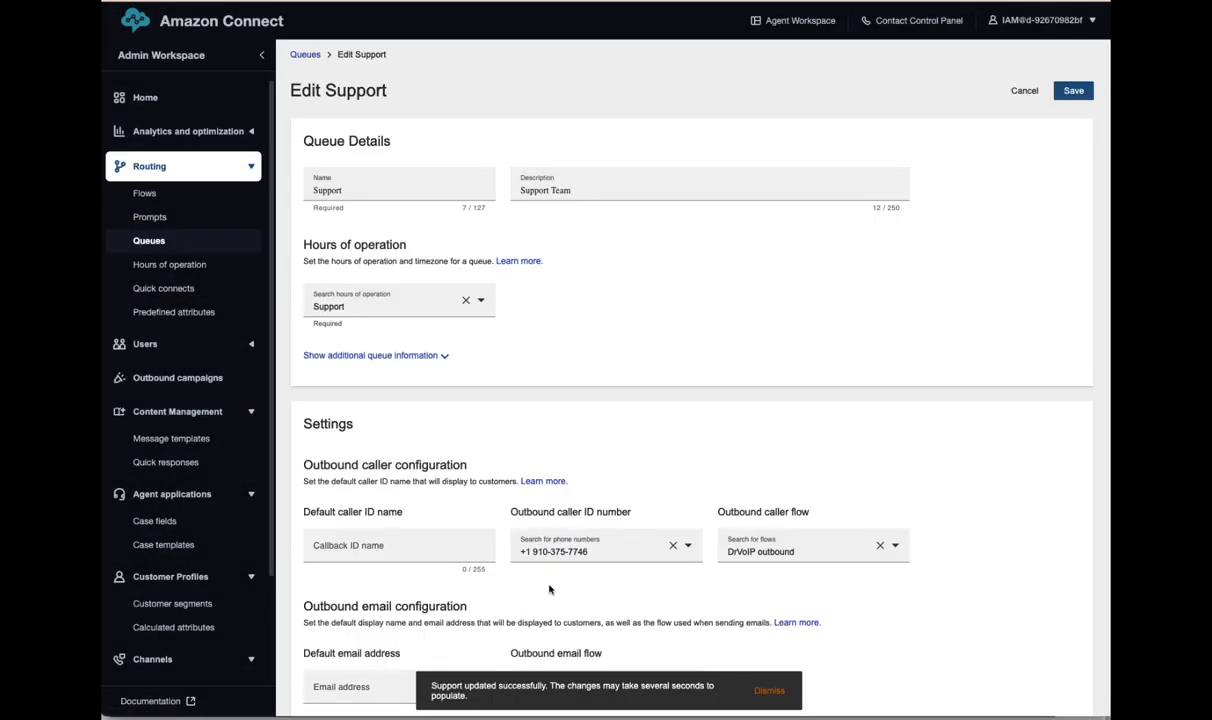
pyautogui.scroll(-5, 612, 462)
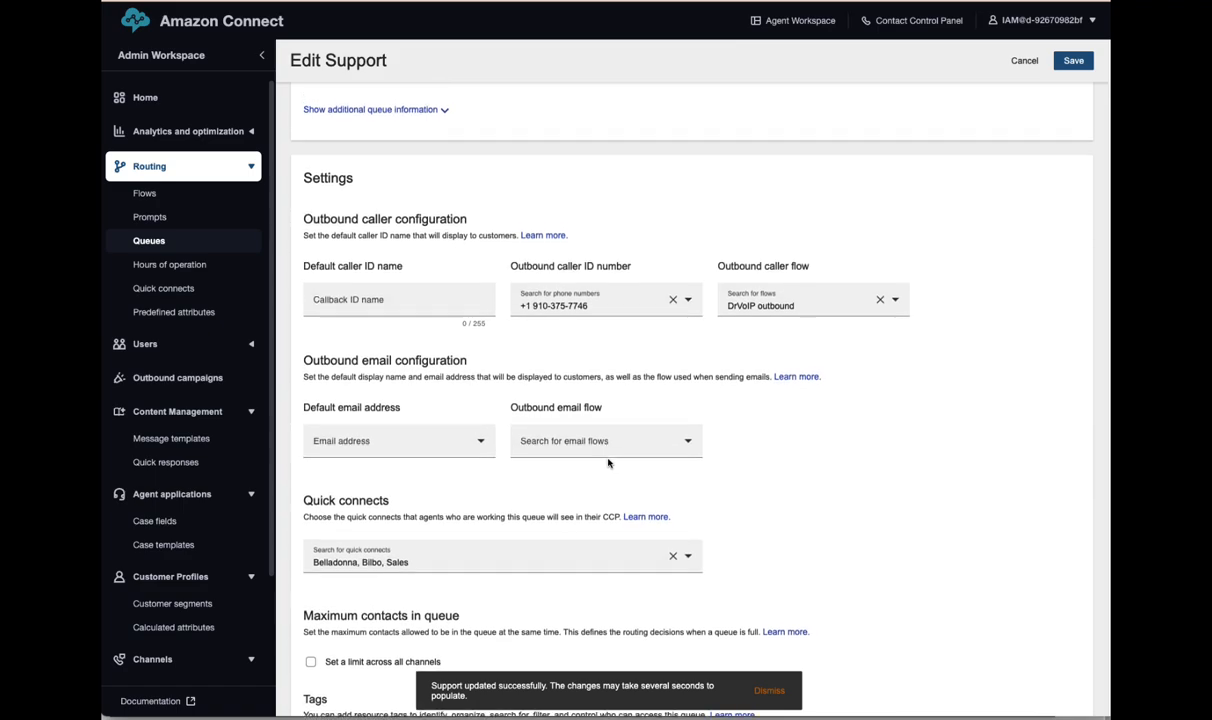
pyautogui.scroll(-3, 607, 463)
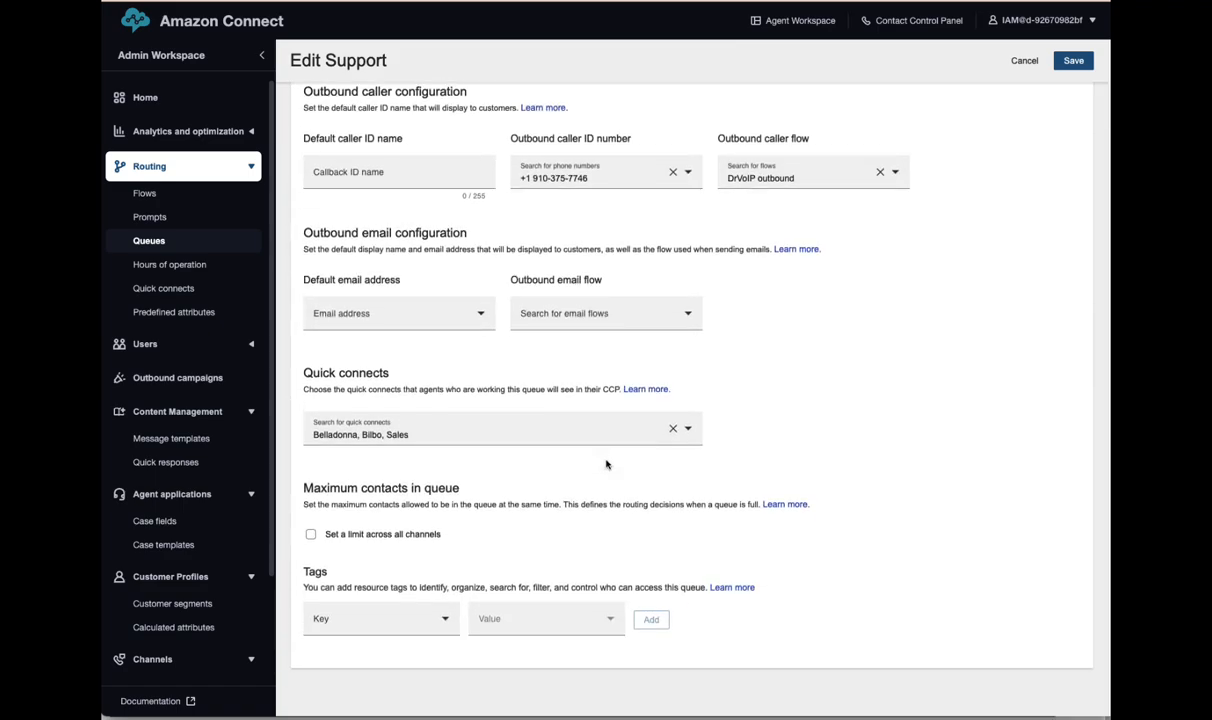
pyautogui.scroll(8, 605, 464)
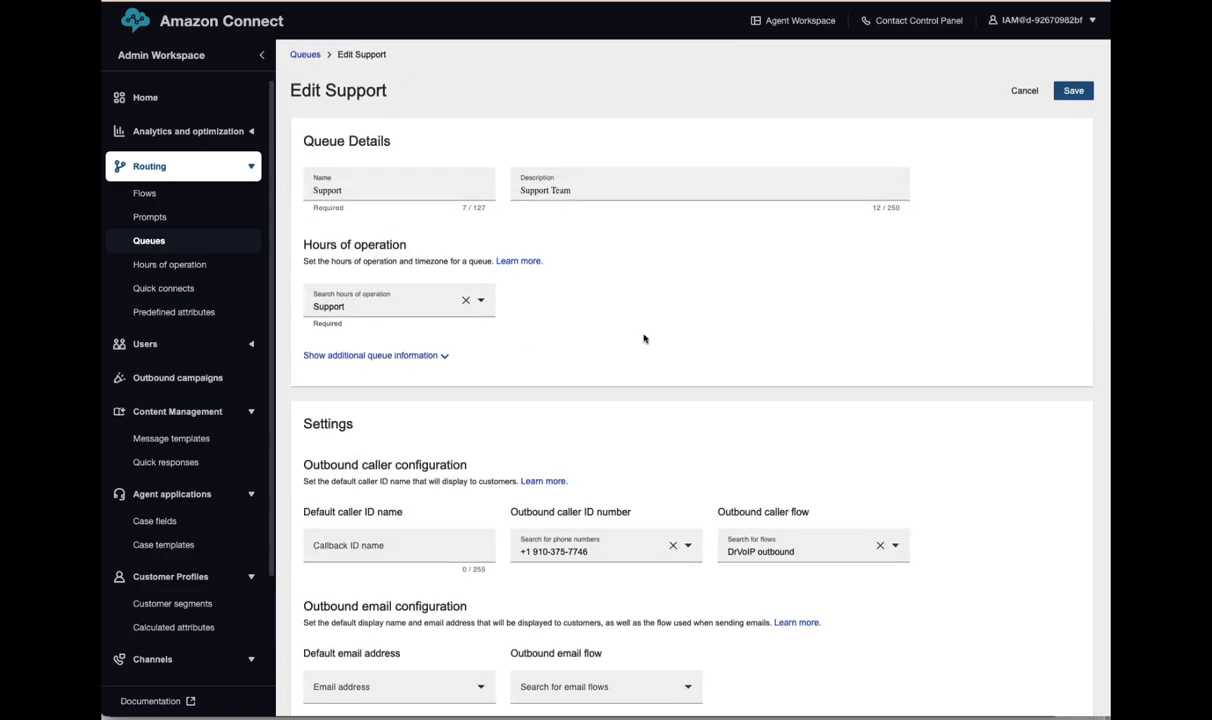
pyautogui.scroll(-9, 610, 360)
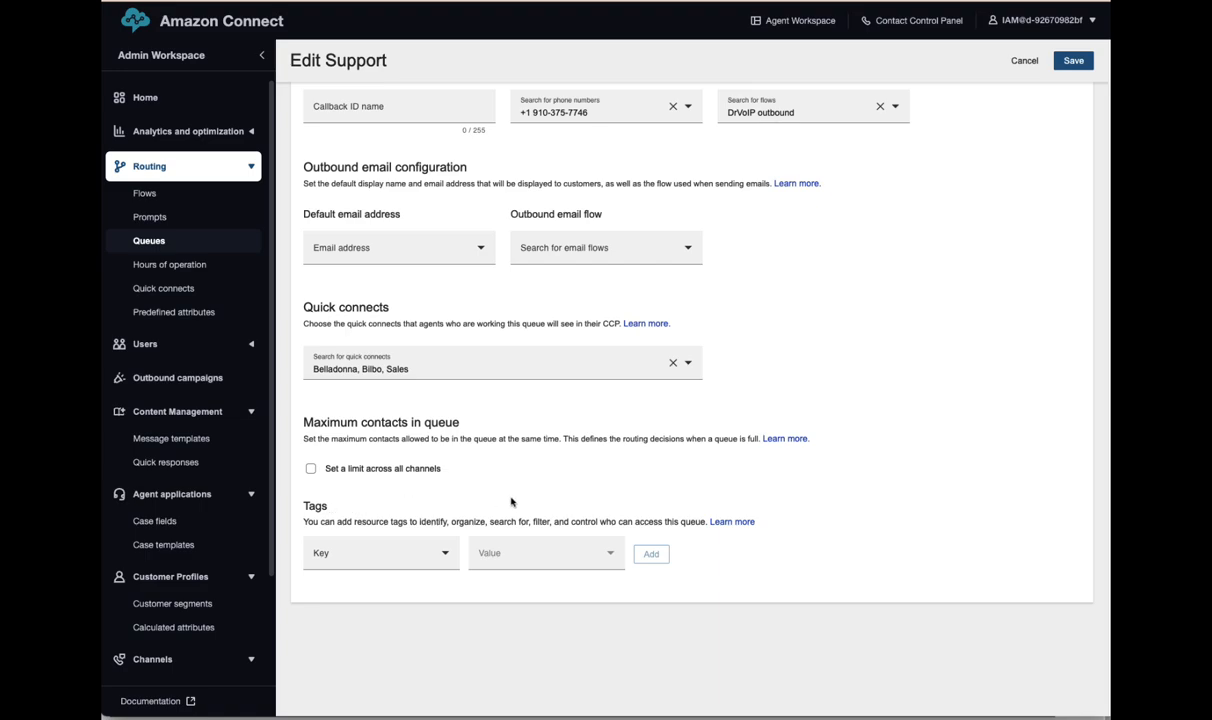
pyautogui.click(376, 369)
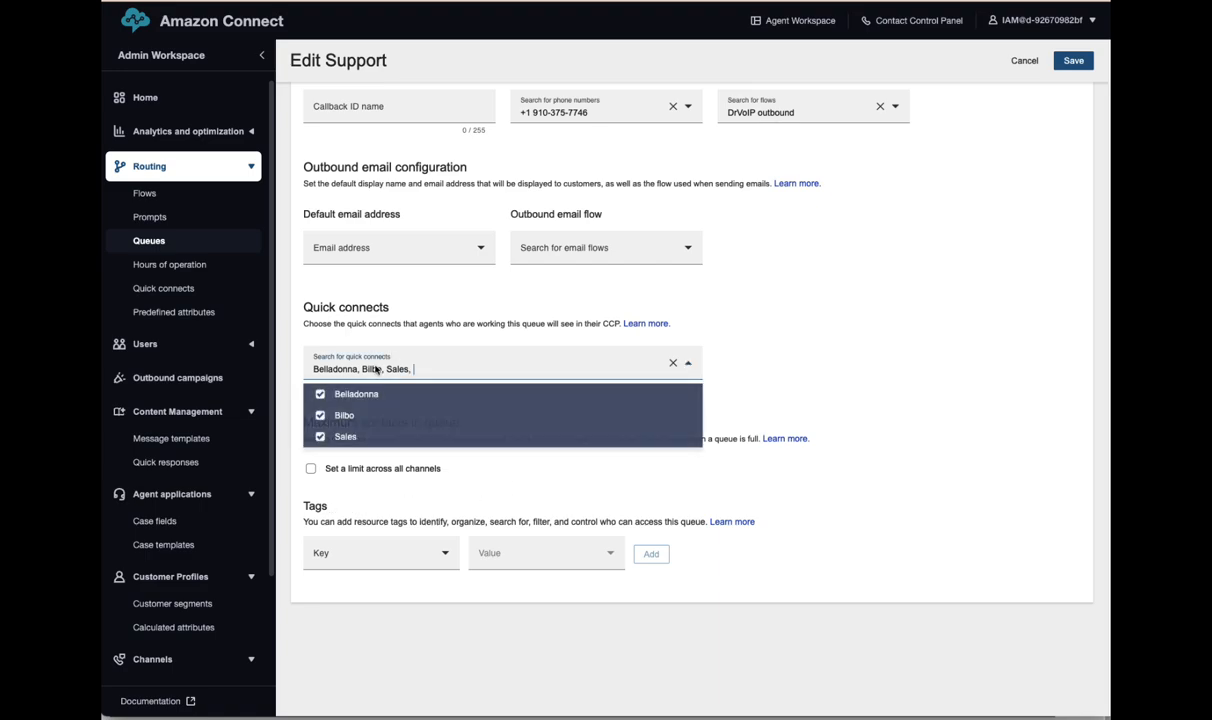
pyautogui.click(820, 420)
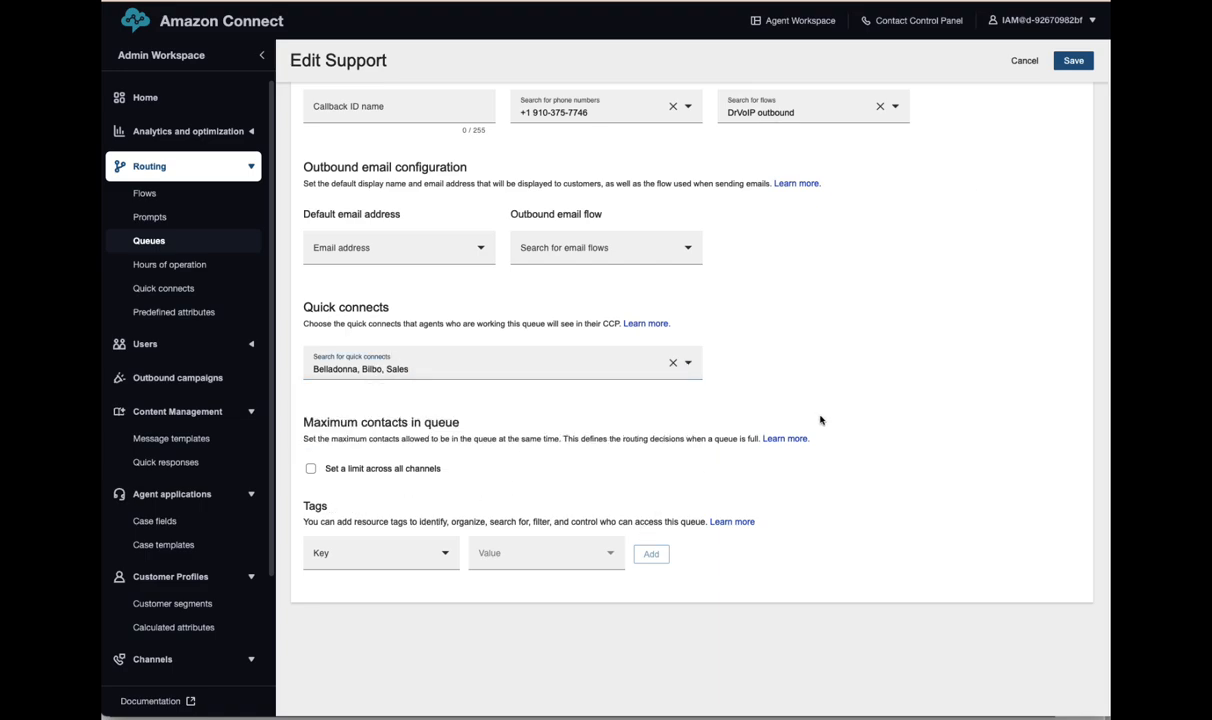
pyautogui.click(1014, 62)
# - Assign the Belladonna, Bilbo and Sales quick connects to the Sales queue and save
pyautogui.click(307, 270)
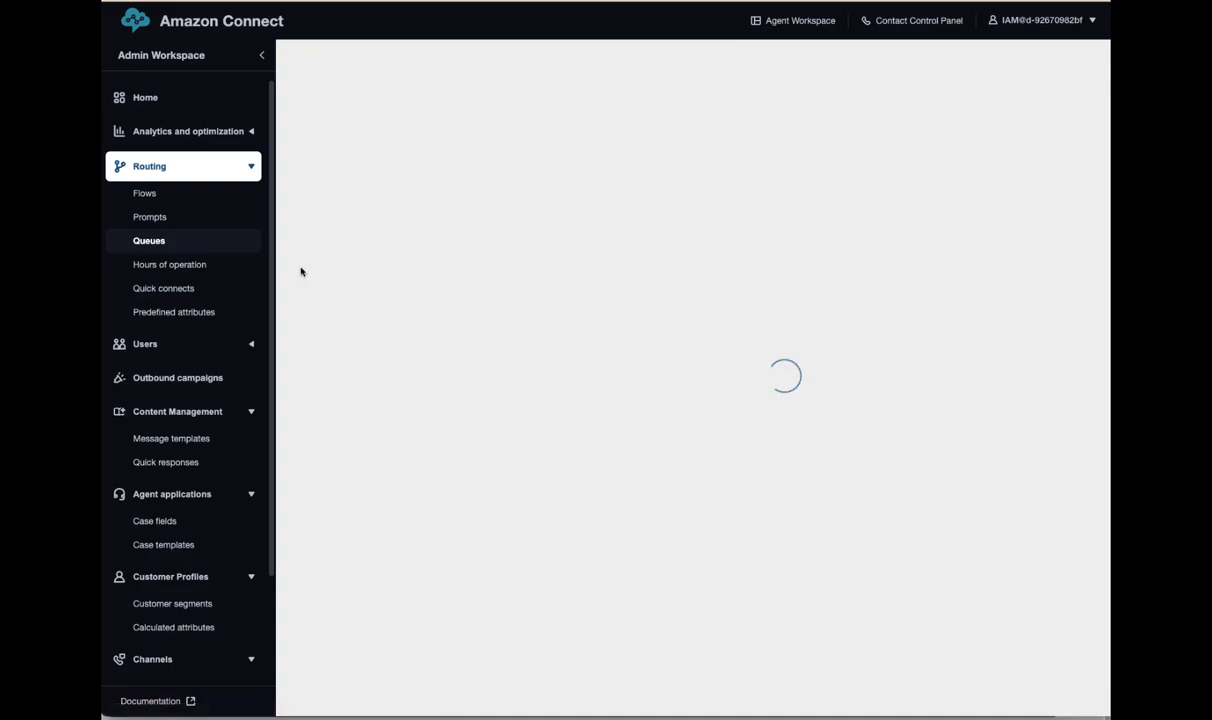
pyautogui.scroll(-3, 530, 380)
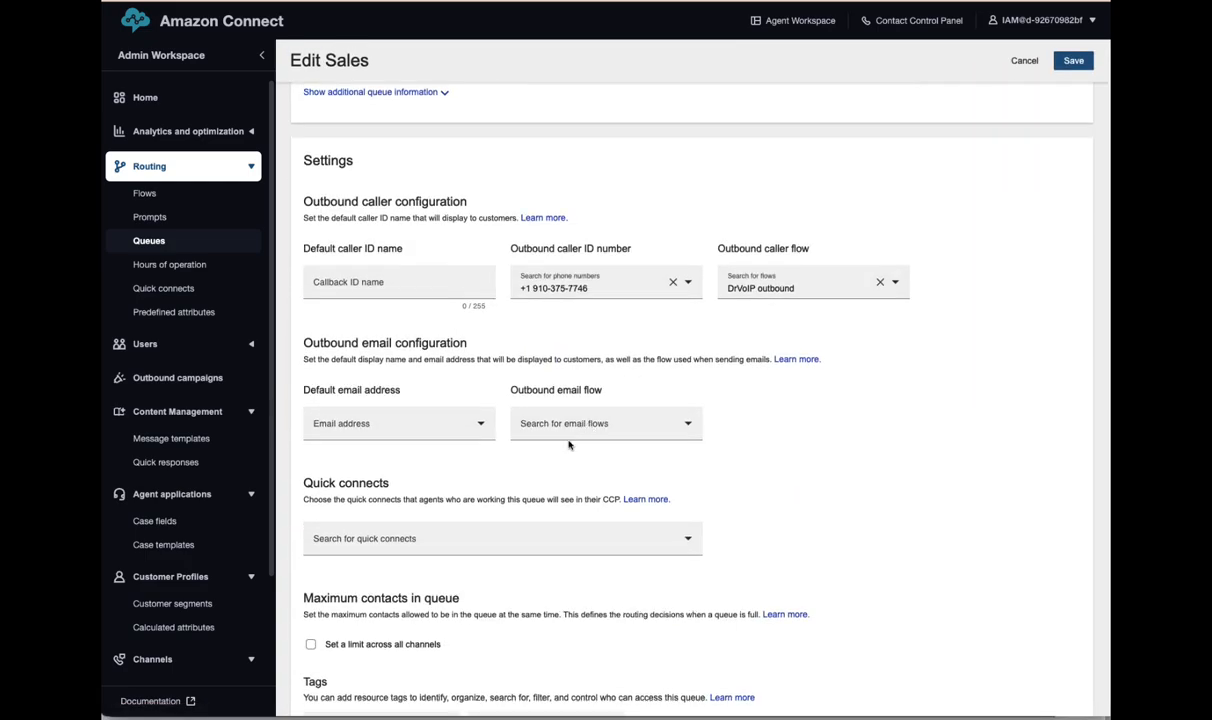
pyautogui.click(432, 543)
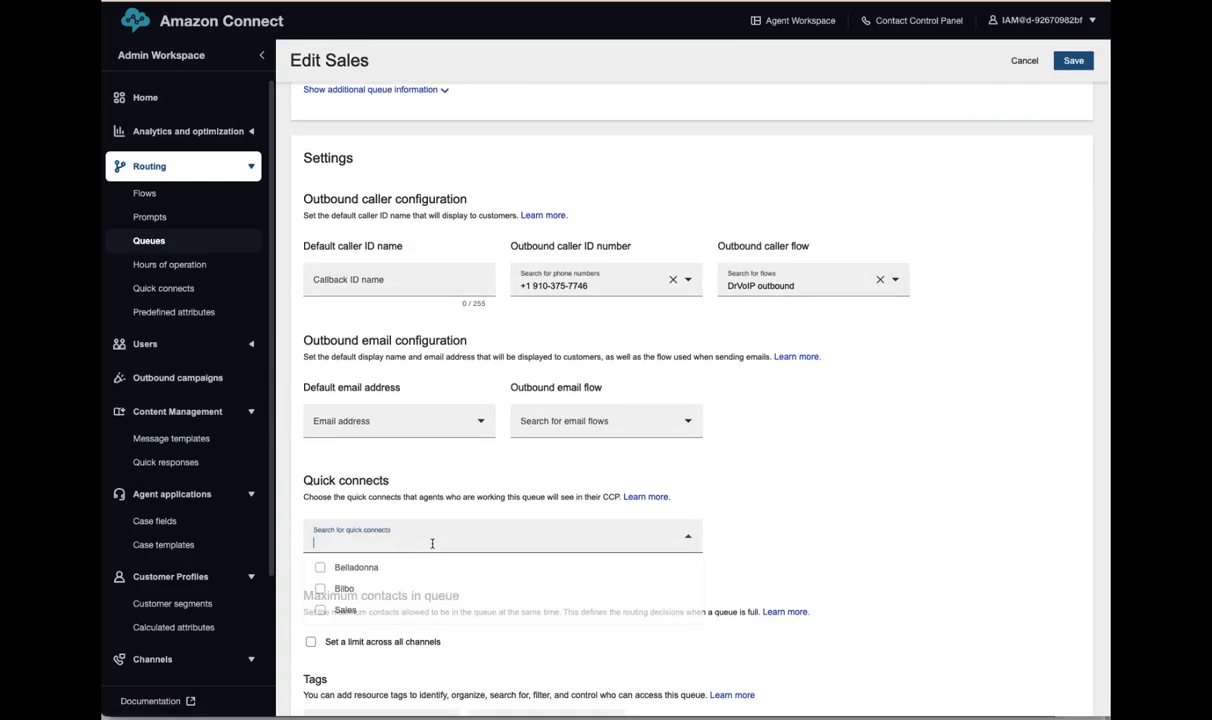
pyautogui.click(320, 567)
pyautogui.click(320, 588)
pyautogui.click(320, 610)
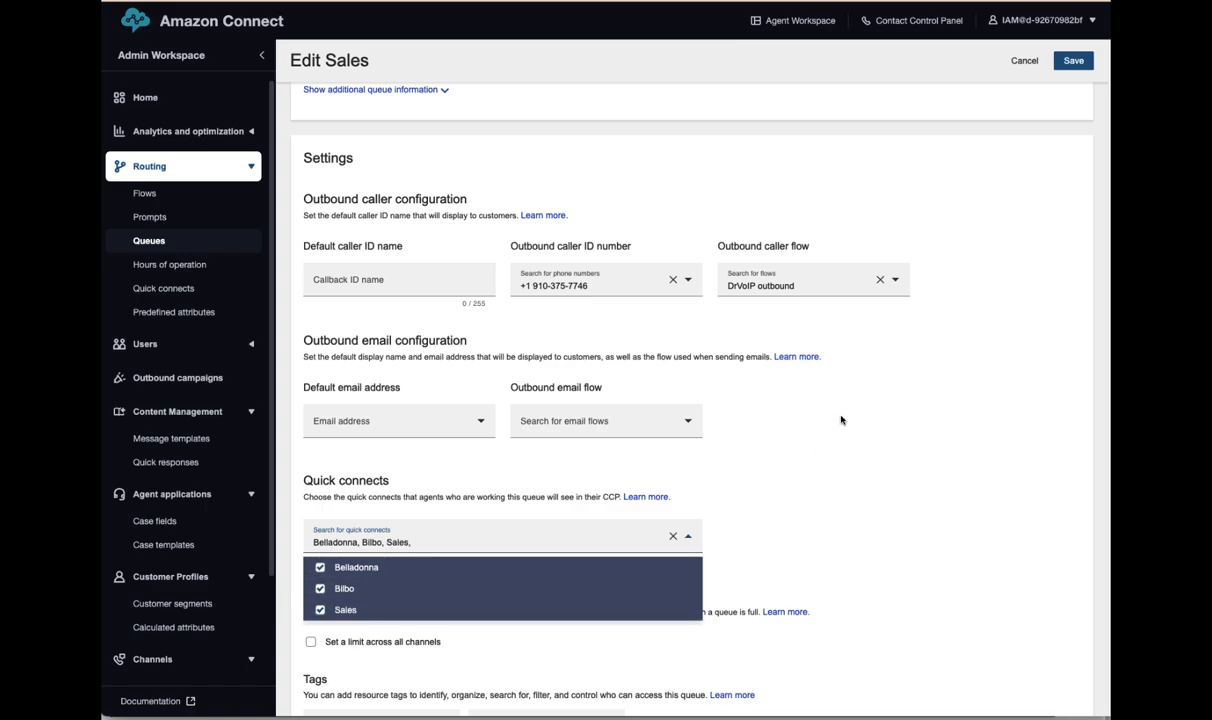
pyautogui.click(1076, 60)
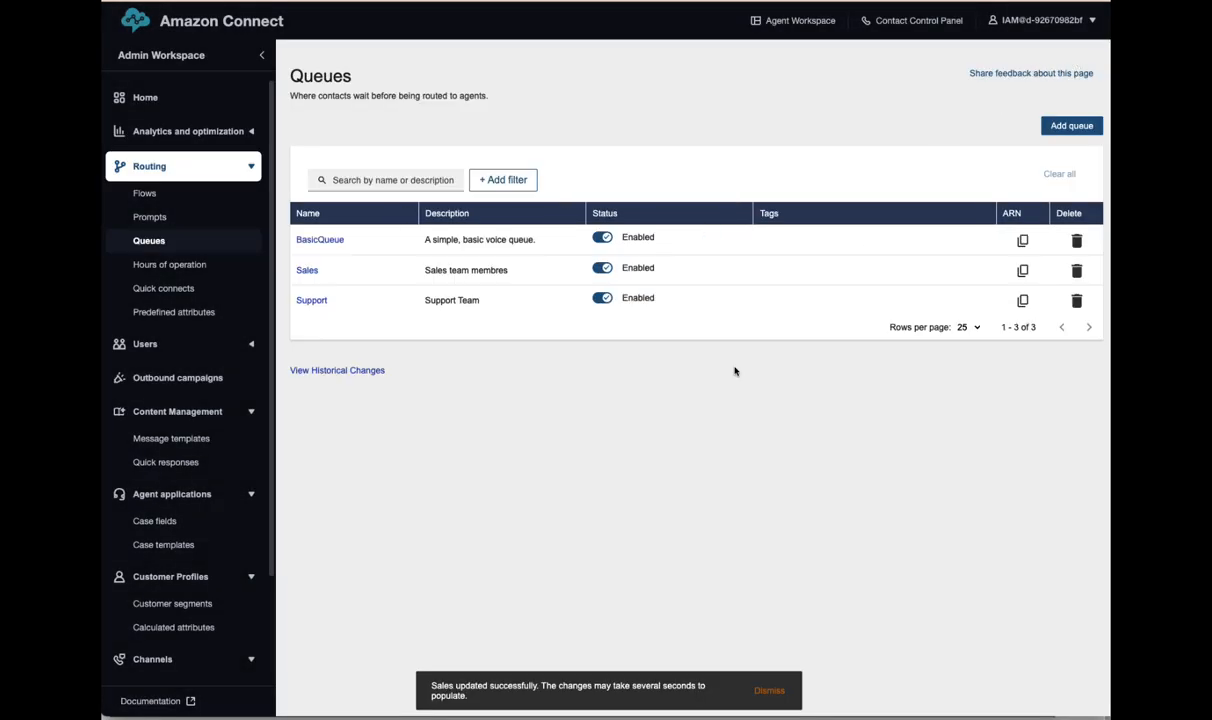
pyautogui.click(142, 195)
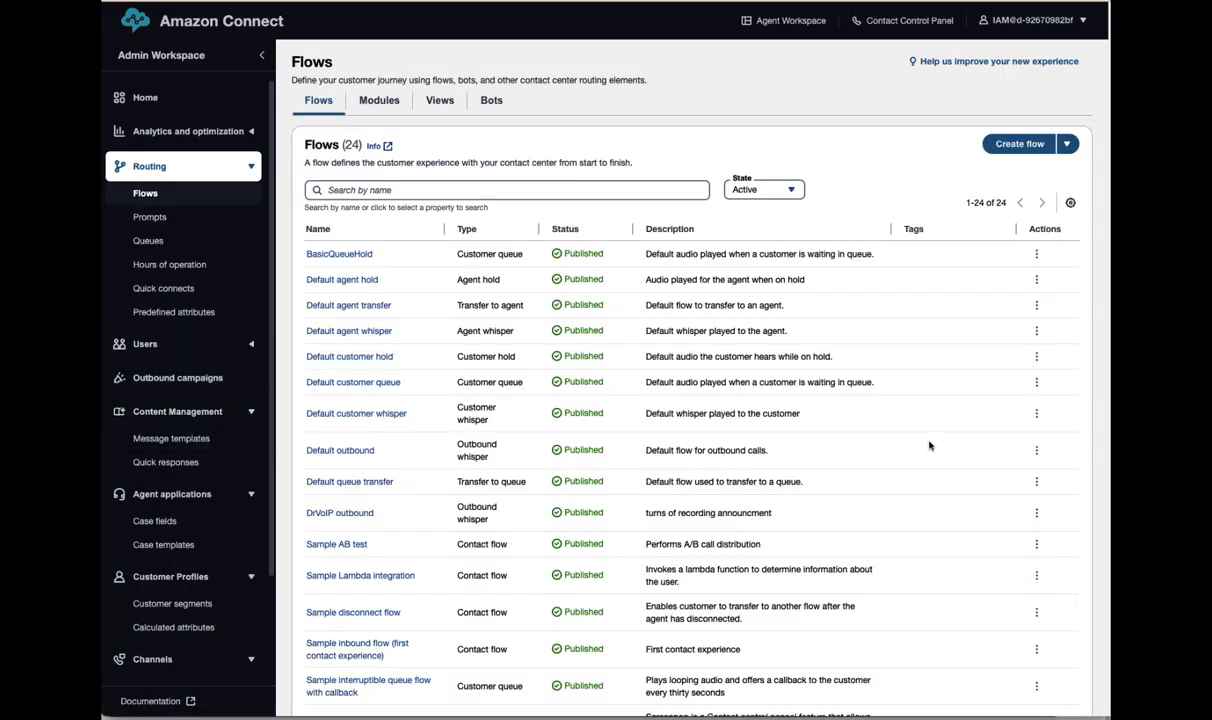
# - Set the claimed phone number's Contact flow / IVR to _Main Greeting and save
pyautogui.scroll(-5, 929, 446)
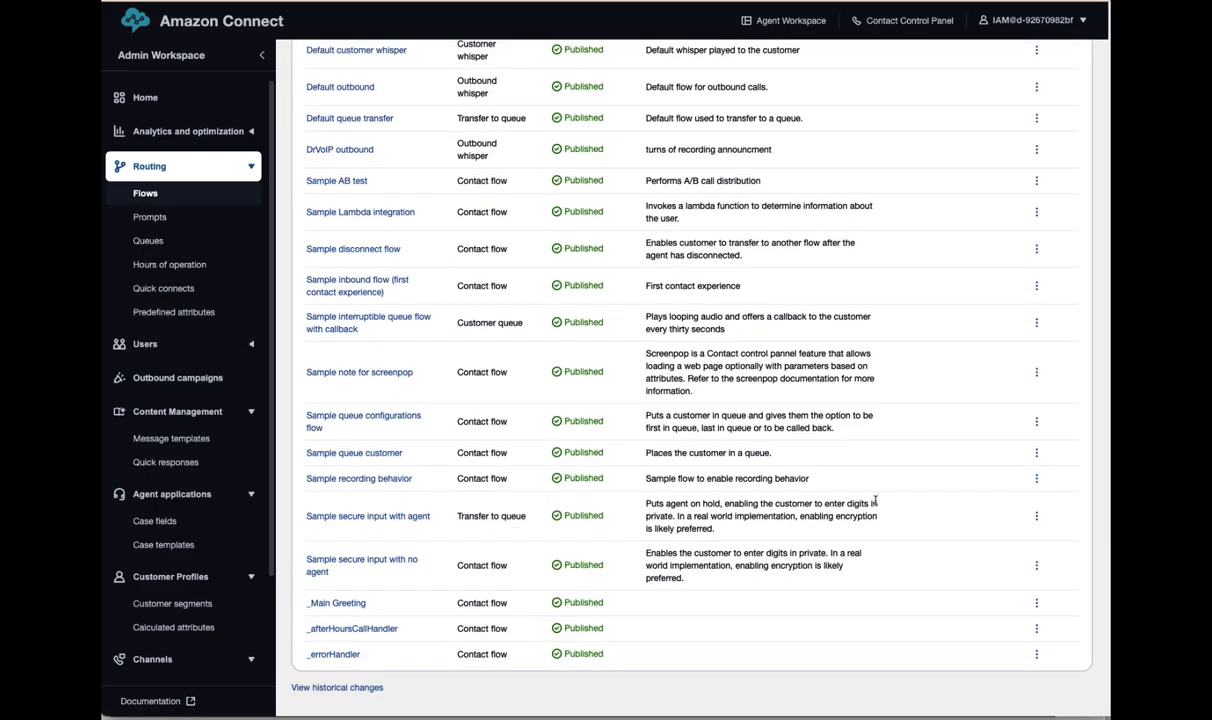
pyautogui.scroll(5, 875, 500)
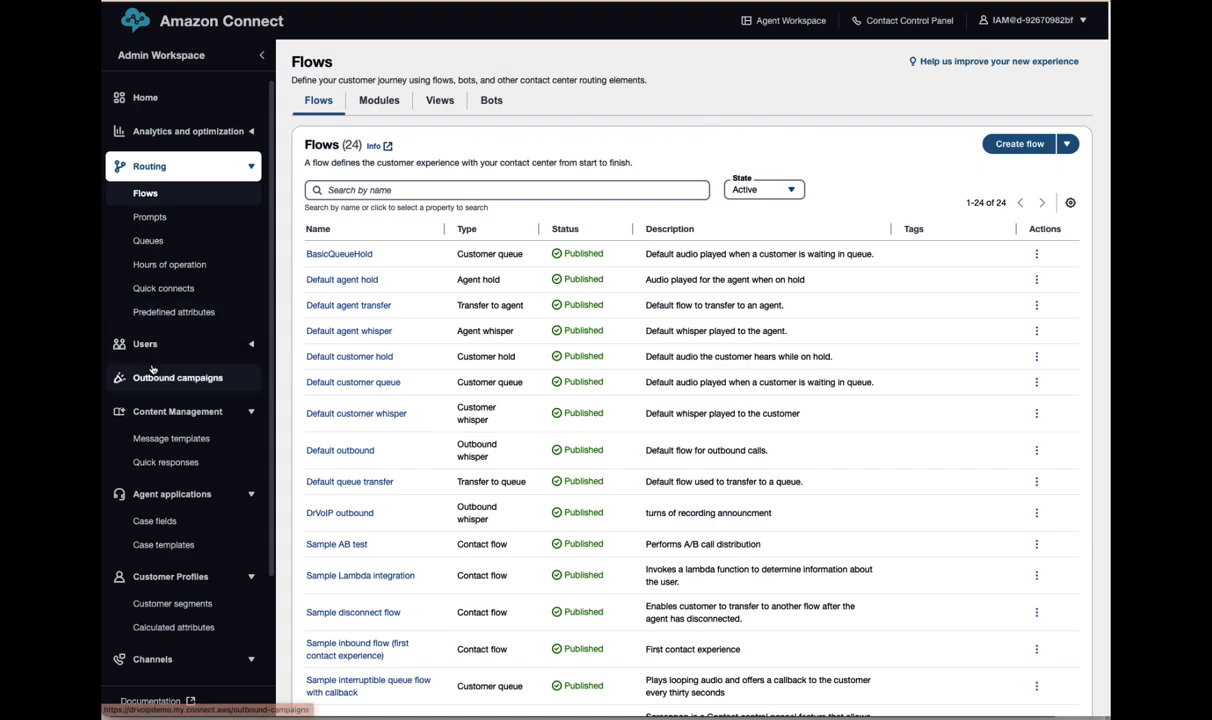
pyautogui.scroll(-3, 140, 458)
pyautogui.scroll(-4, 140, 458)
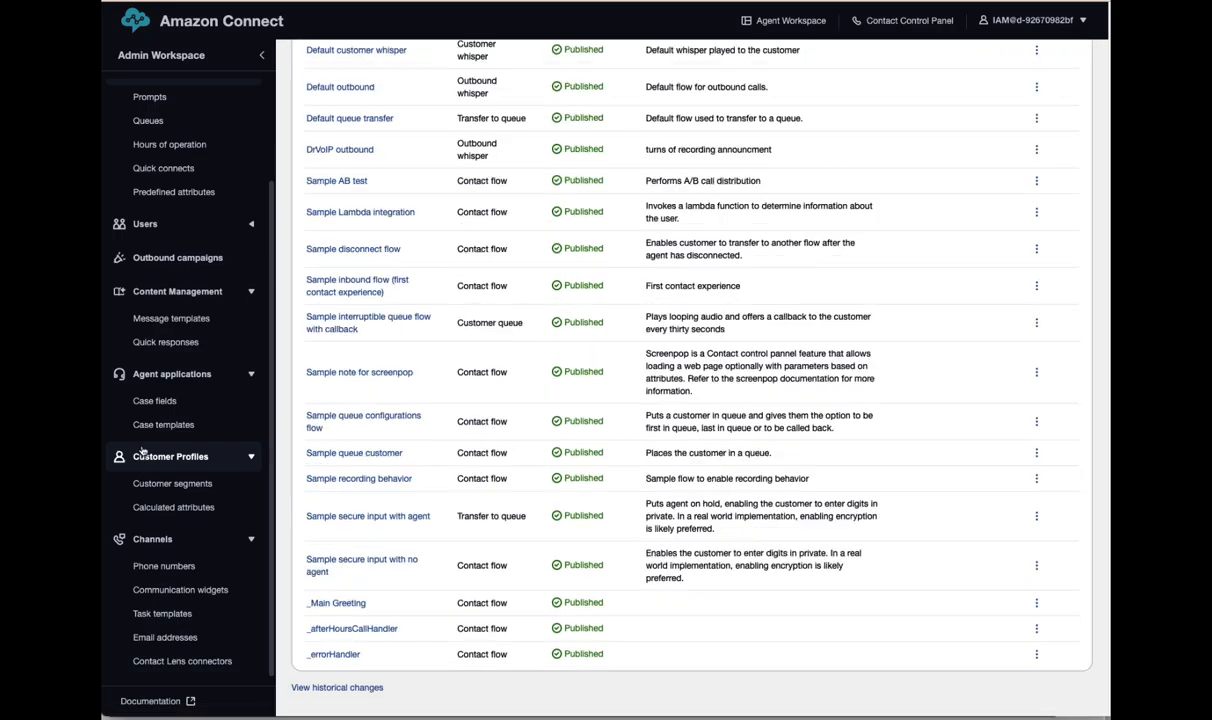
pyautogui.click(156, 567)
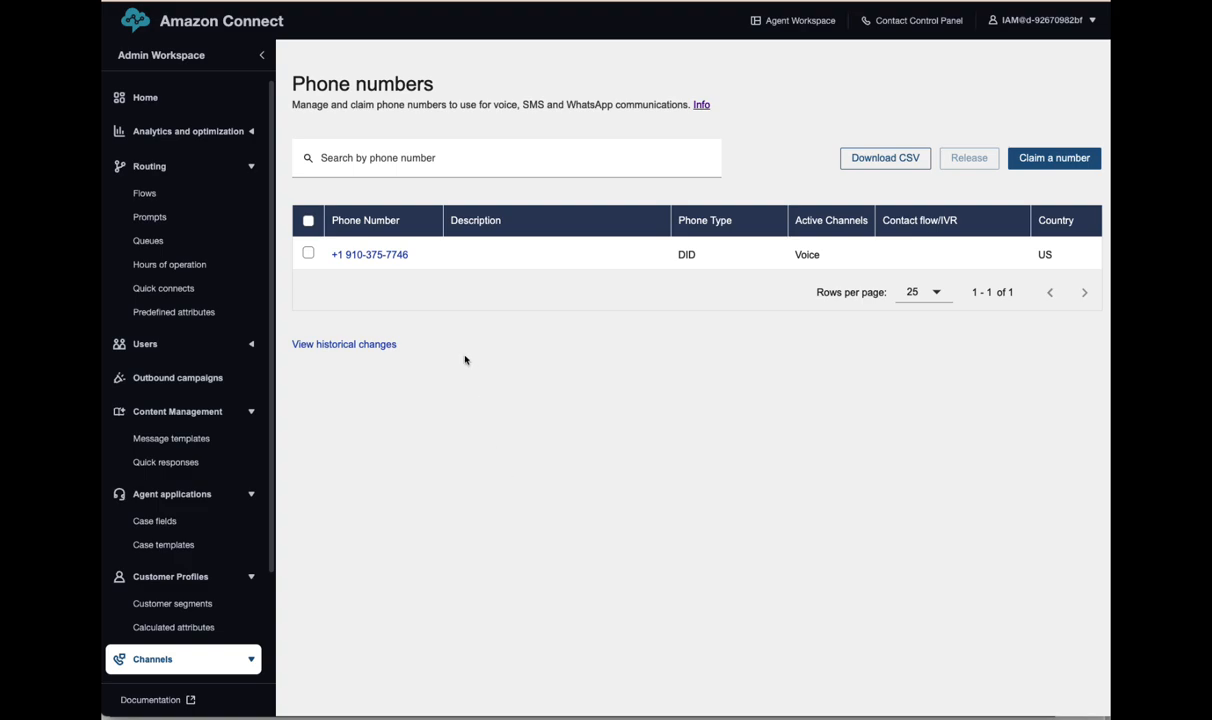
pyautogui.click(376, 255)
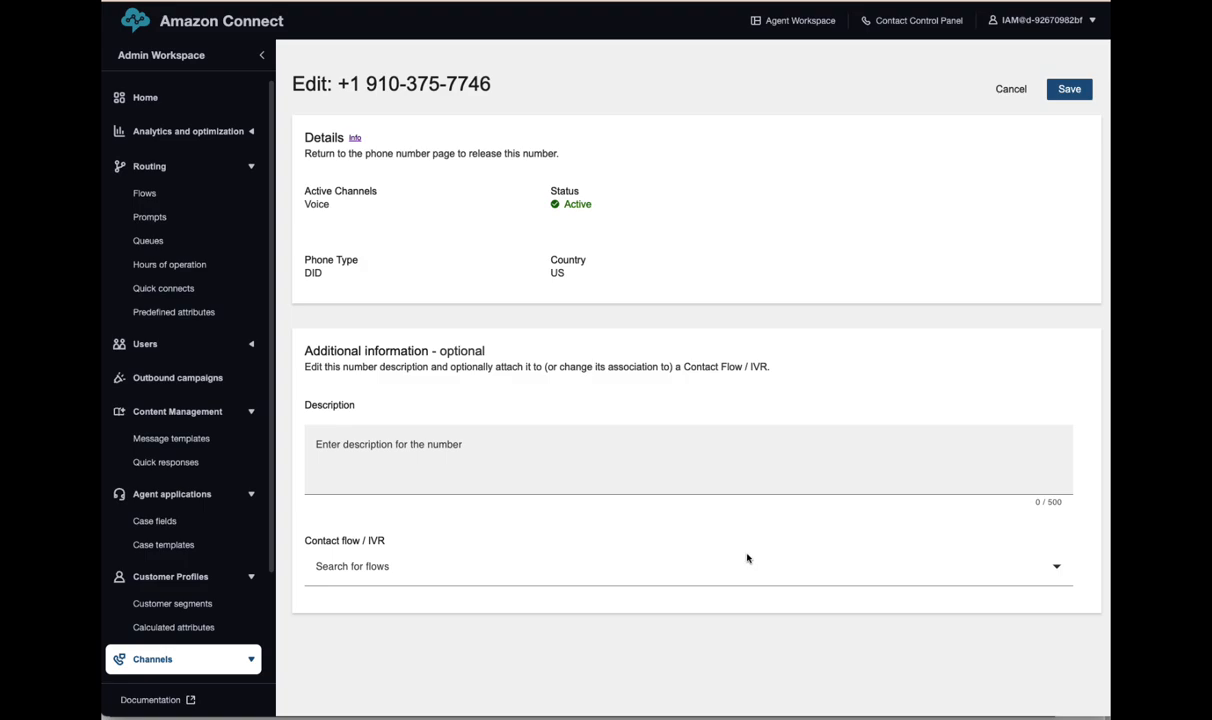
pyautogui.click(447, 572)
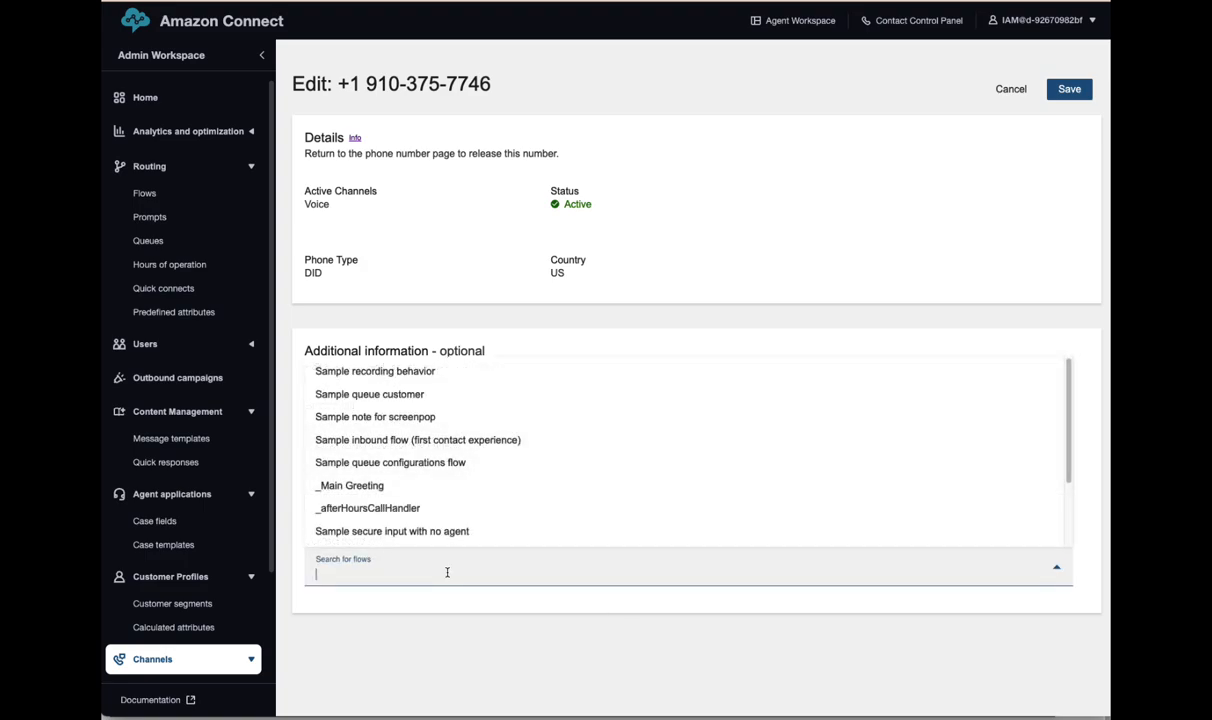
pyautogui.click(358, 462)
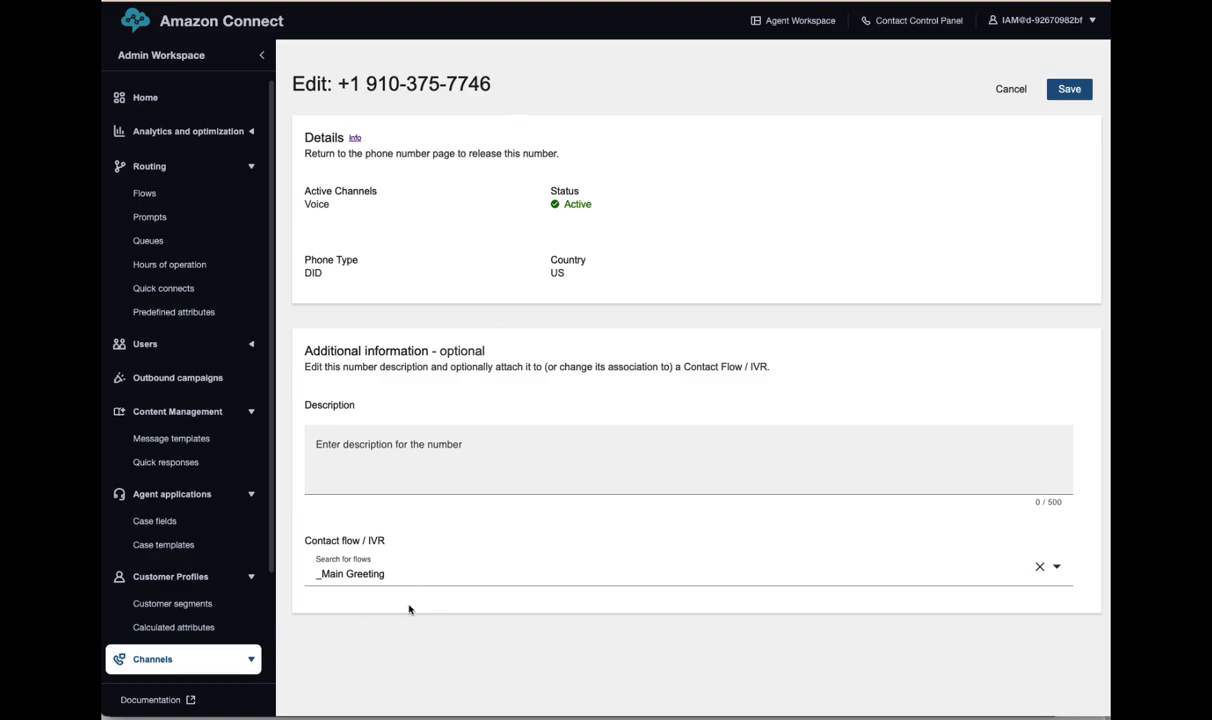
pyautogui.click(1069, 89)
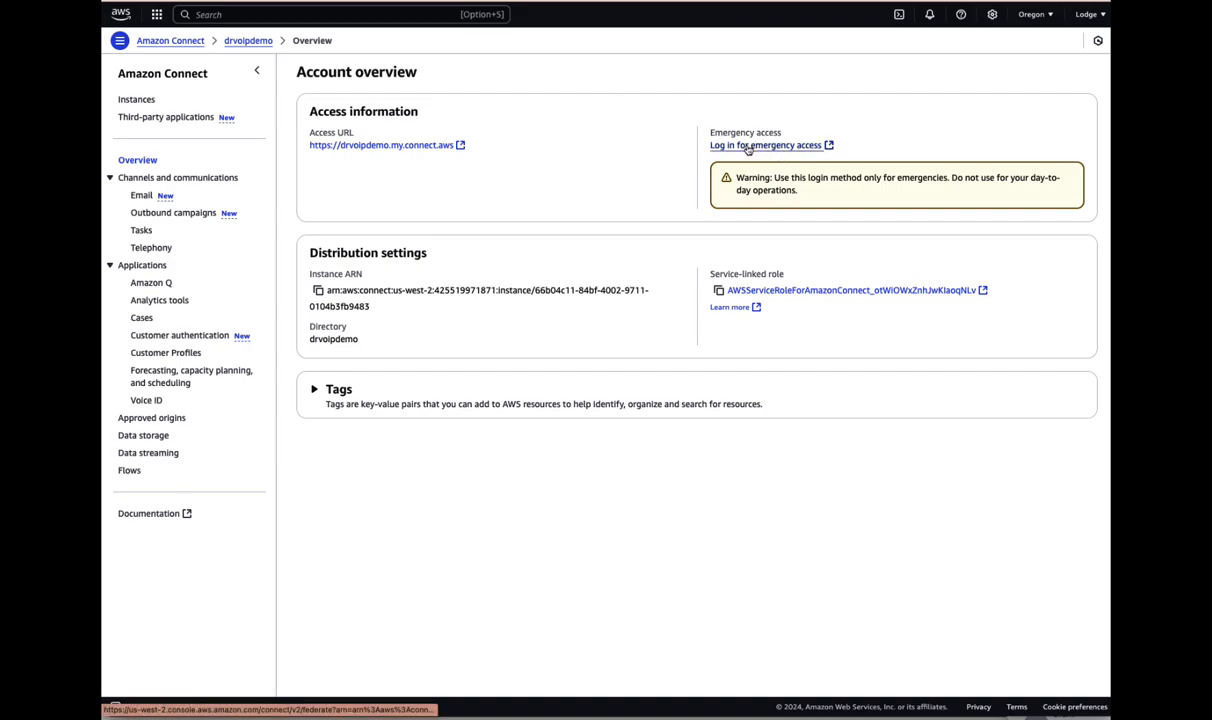
pyautogui.rightClick(355, 148)
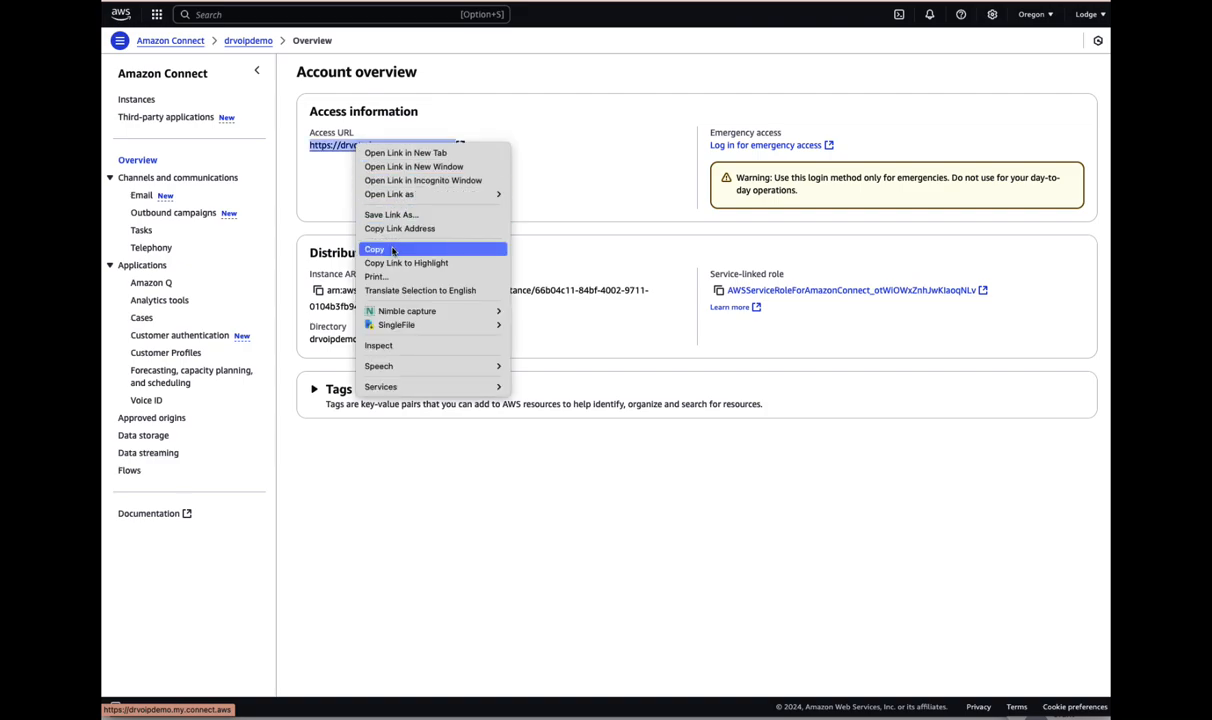
pyautogui.click(393, 250)
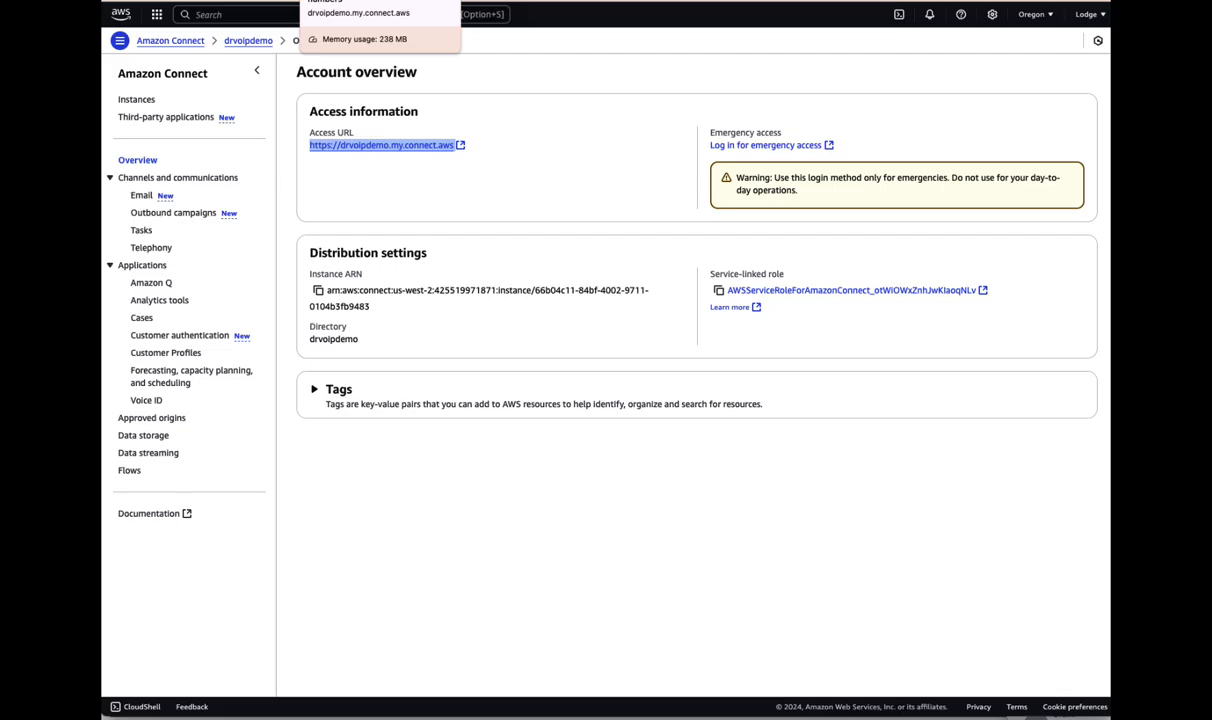
pyautogui.click(350, 1)
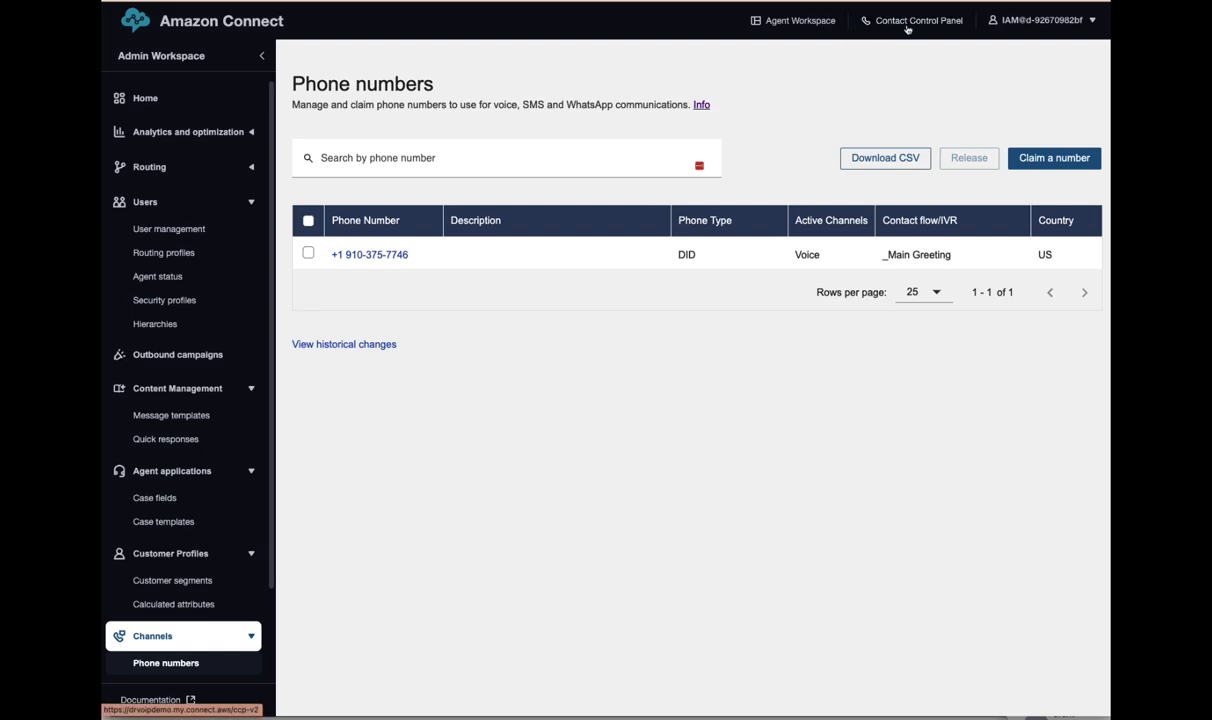
# - Open a new Chrome window under another profile and load the copied Access URL
pyautogui.click(1004, 1)
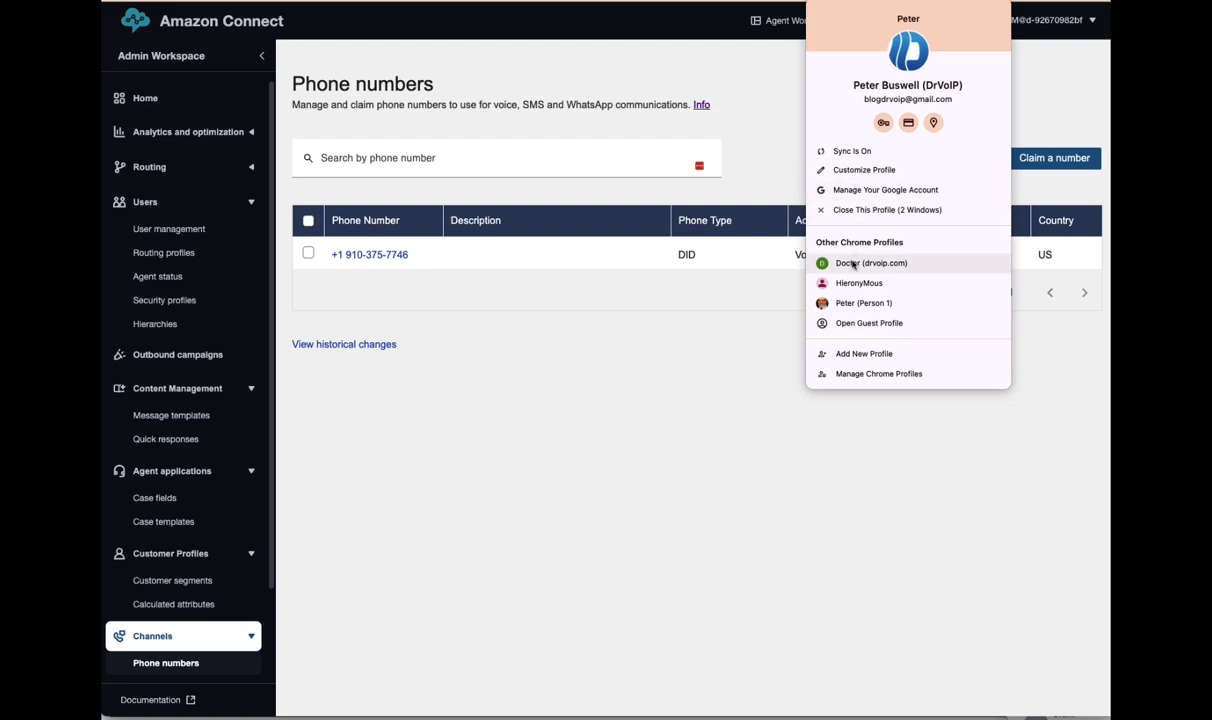
pyautogui.click(866, 304)
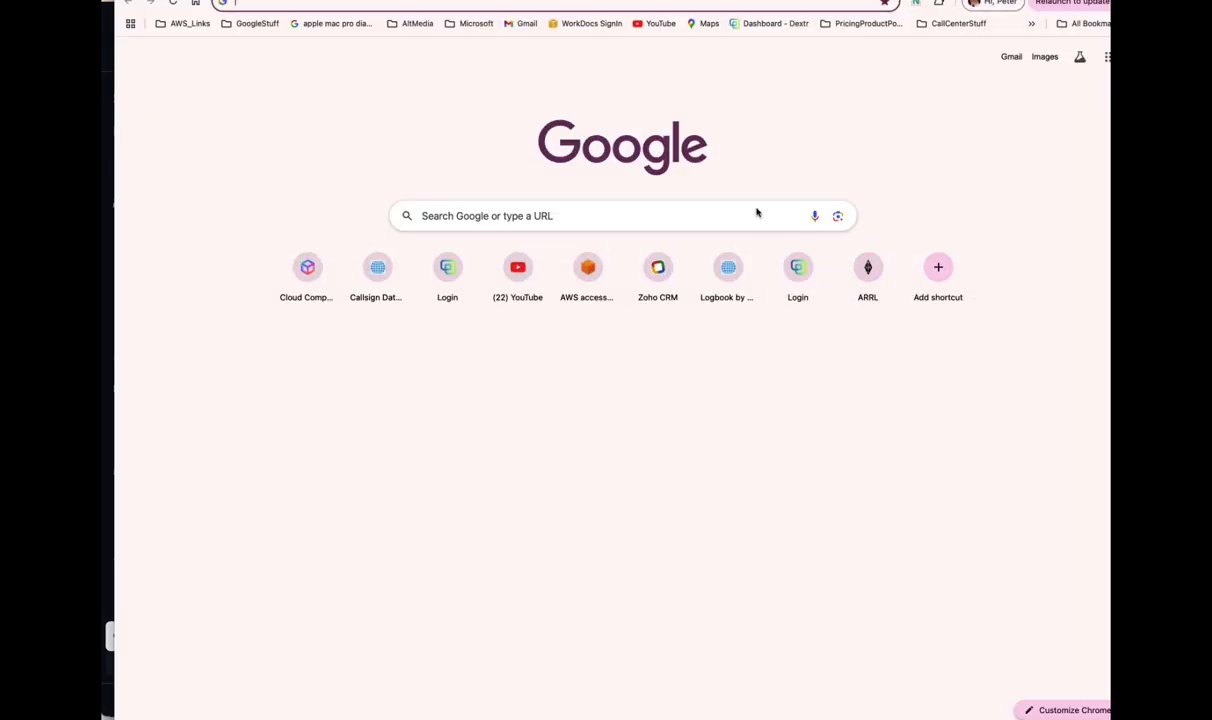
pyautogui.moveTo(706, 0); pyautogui.dragTo(736, 33)
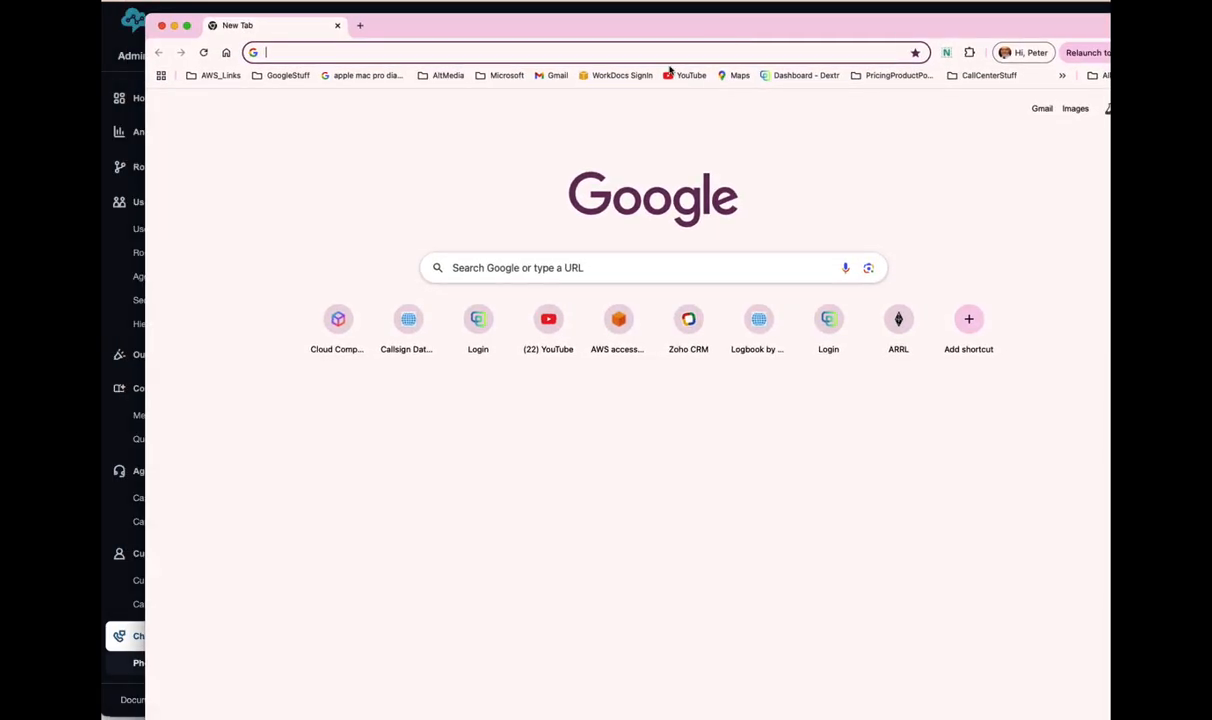
pyautogui.rightClick(274, 53)
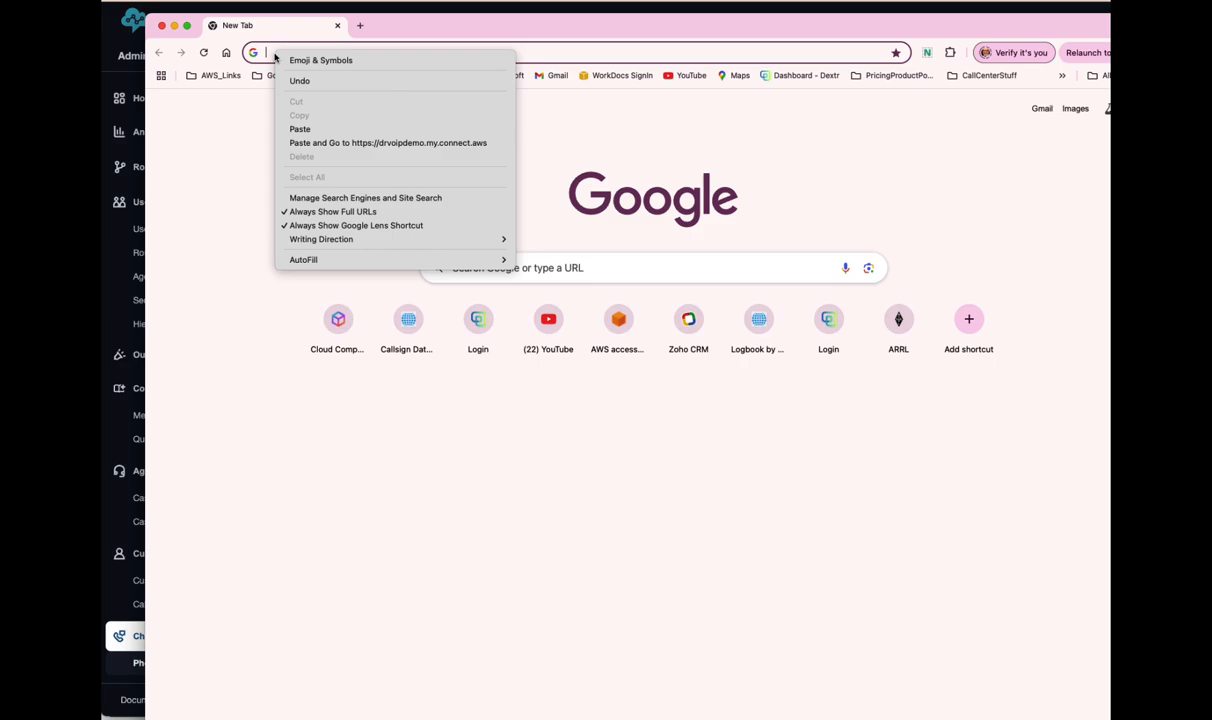
pyautogui.click(314, 132)
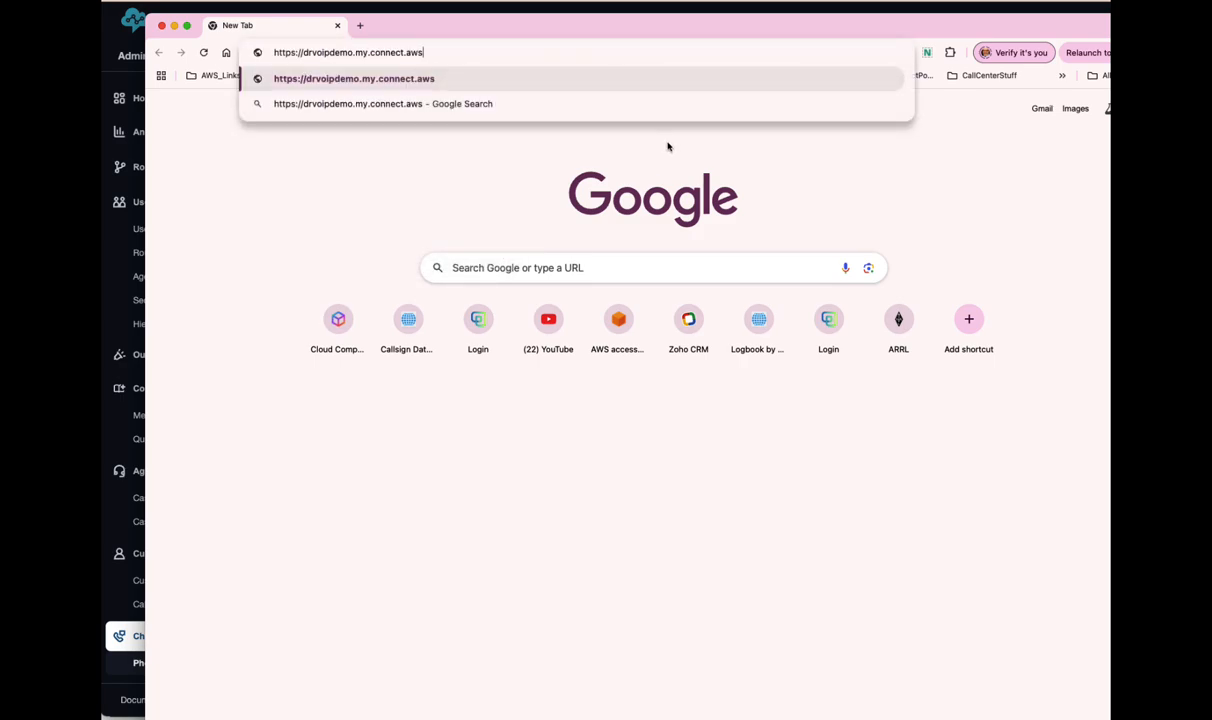
pyautogui.press('Return')
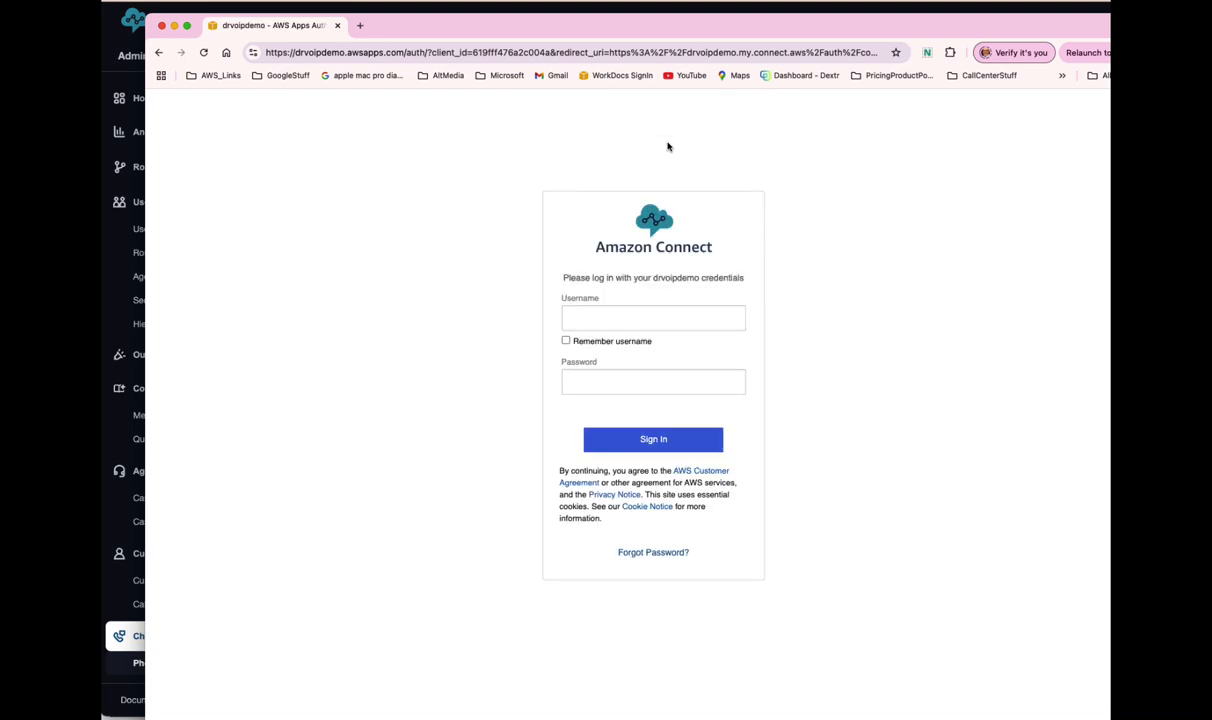
# - Sign in with the new agent's username and password
pyautogui.click(585, 318)
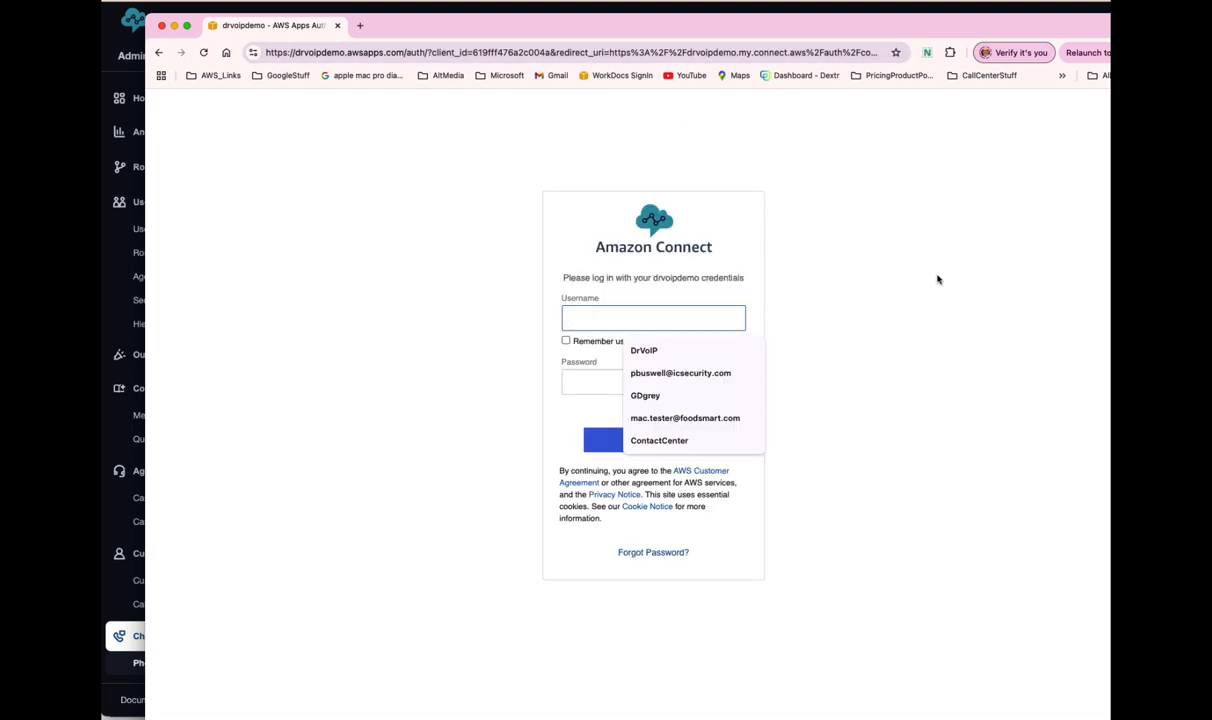
pyautogui.write('ilbo')
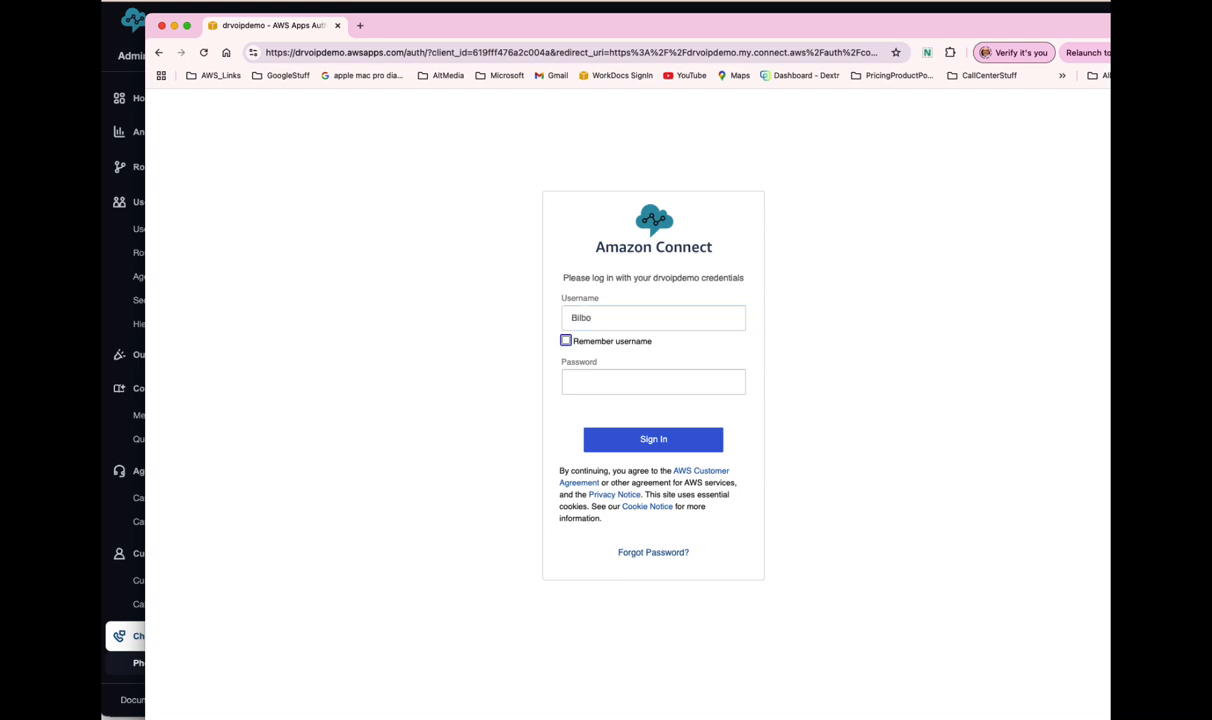
pyautogui.press('Tab')
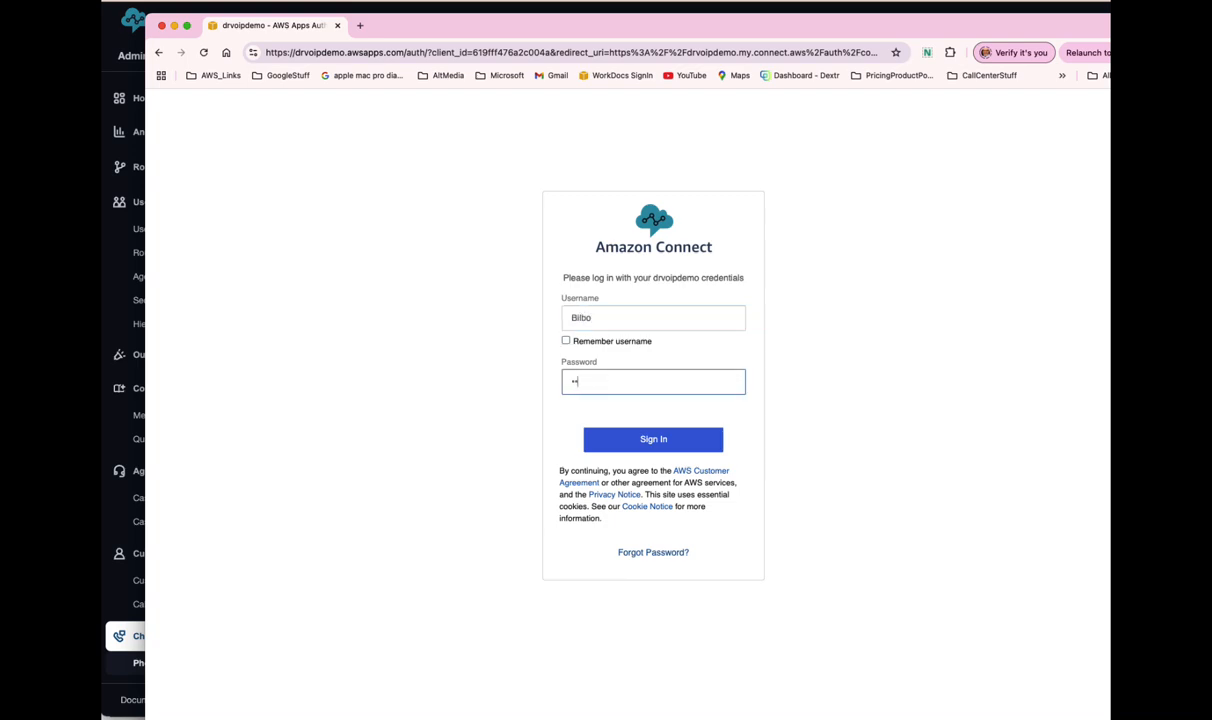
pyautogui.press('Return')
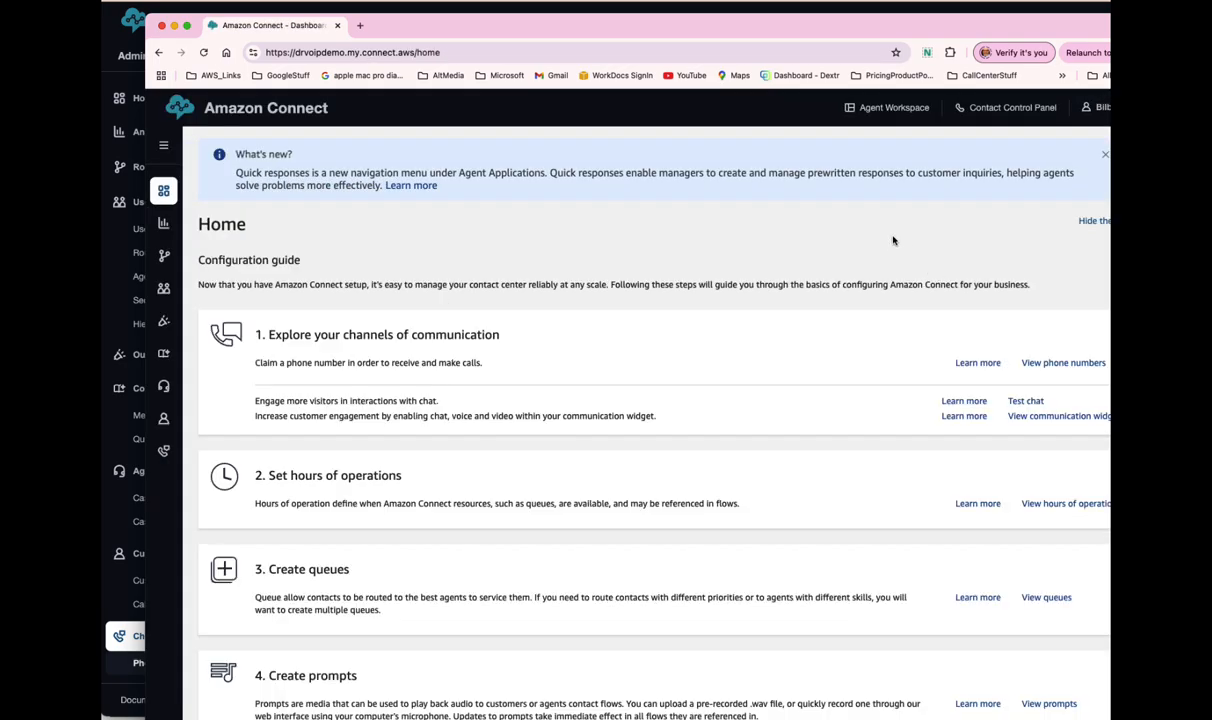
# - Launch the Contact Control Panel and allow it microphone access
pyautogui.moveTo(820, 27); pyautogui.dragTo(783, 14)
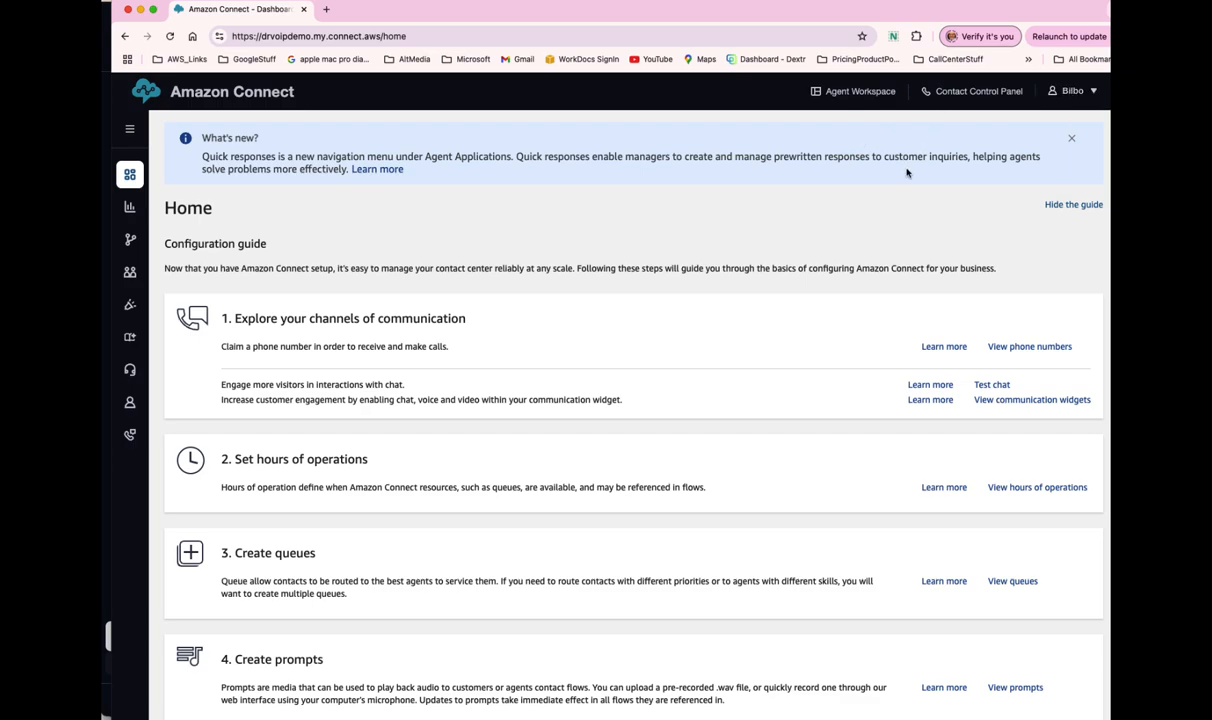
pyautogui.click(970, 92)
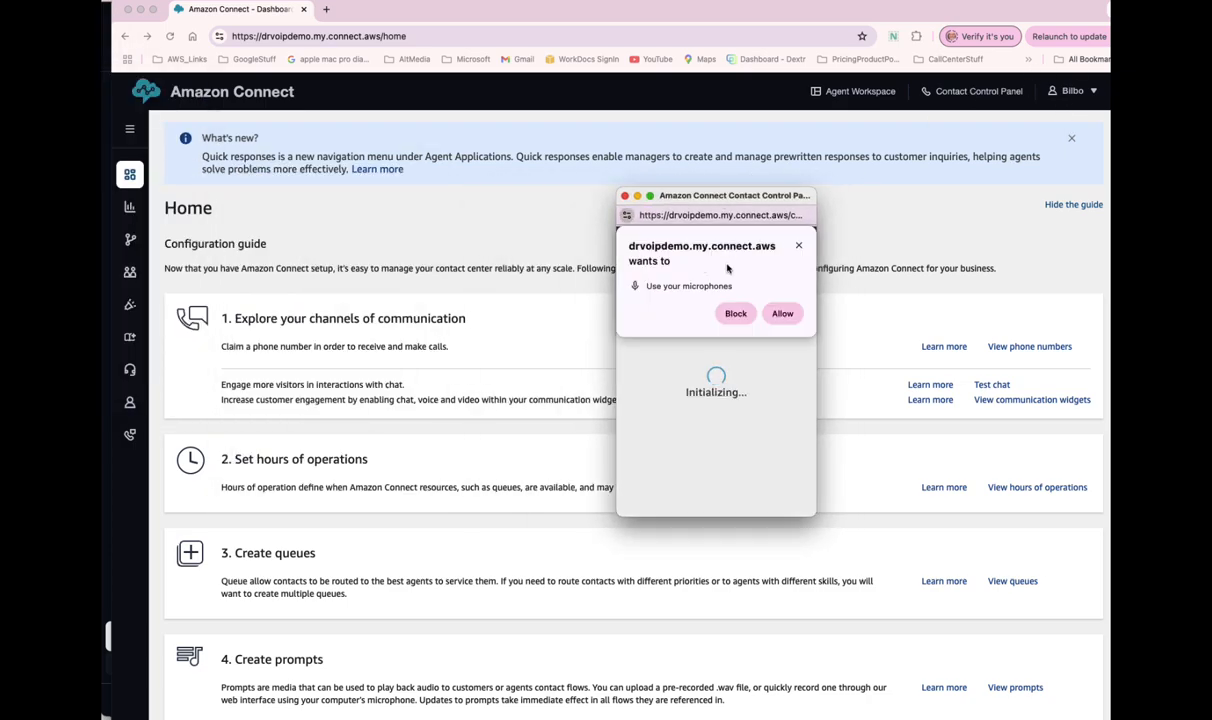
pyautogui.click(783, 314)
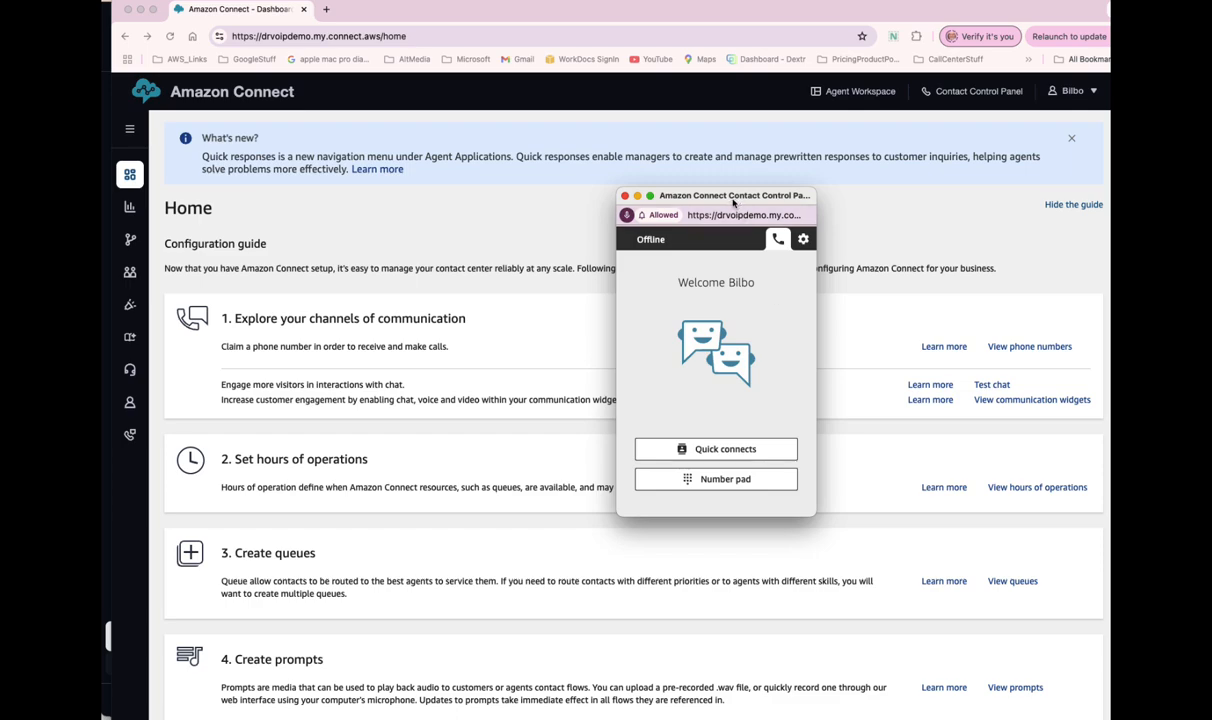
pyautogui.moveTo(692, 193); pyautogui.dragTo(772, 172)
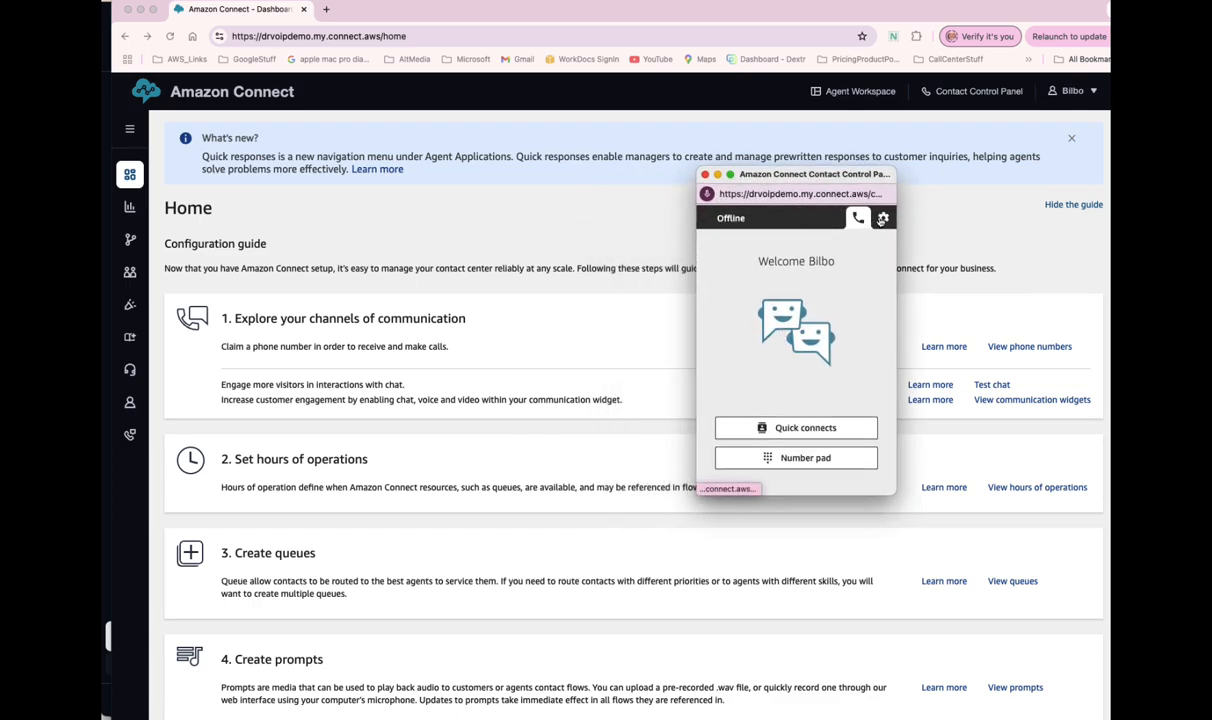
# - Set the agent status to Available in the panel settings and return to the phone view
pyautogui.click(882, 218)
pyautogui.scroll(-5, 769, 326)
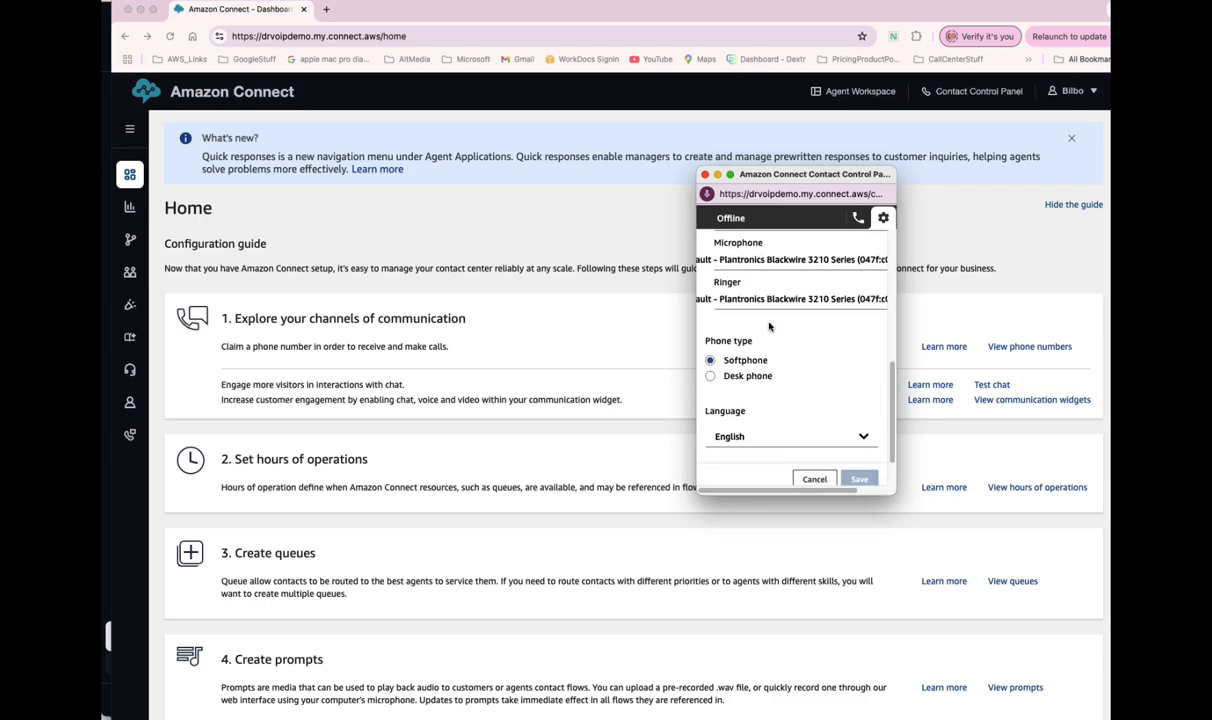
pyautogui.scroll(-2, 767, 331)
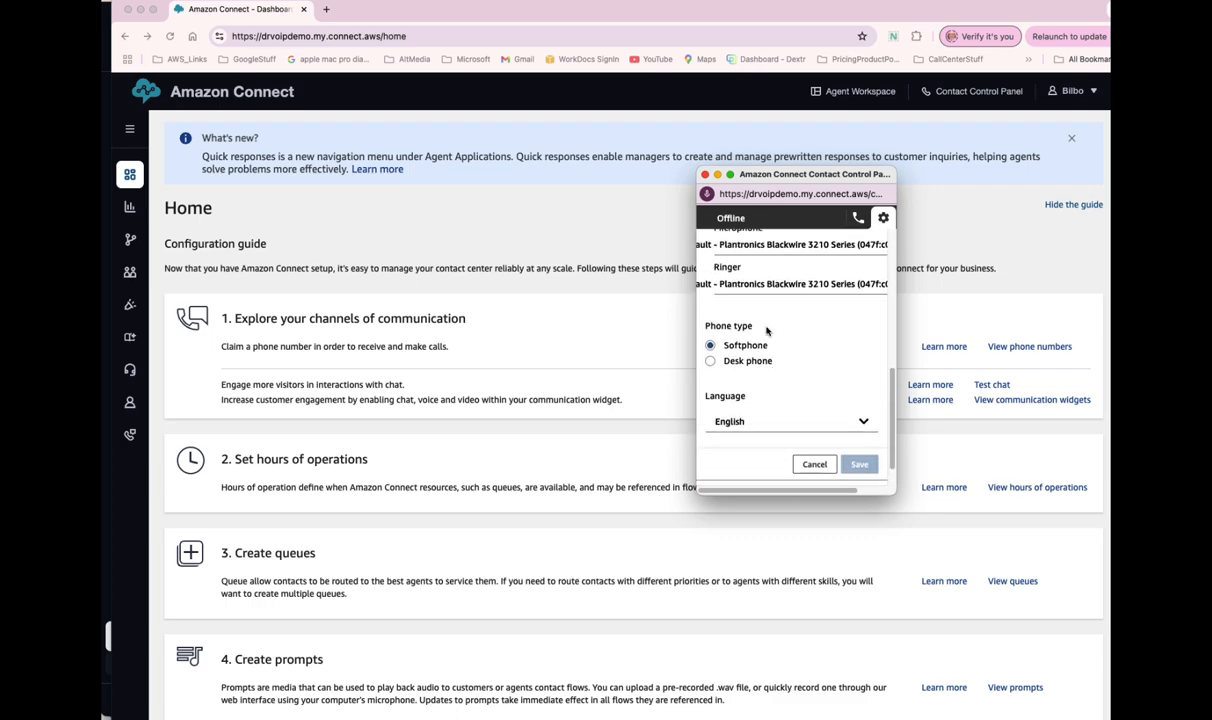
pyautogui.scroll(3, 767, 331)
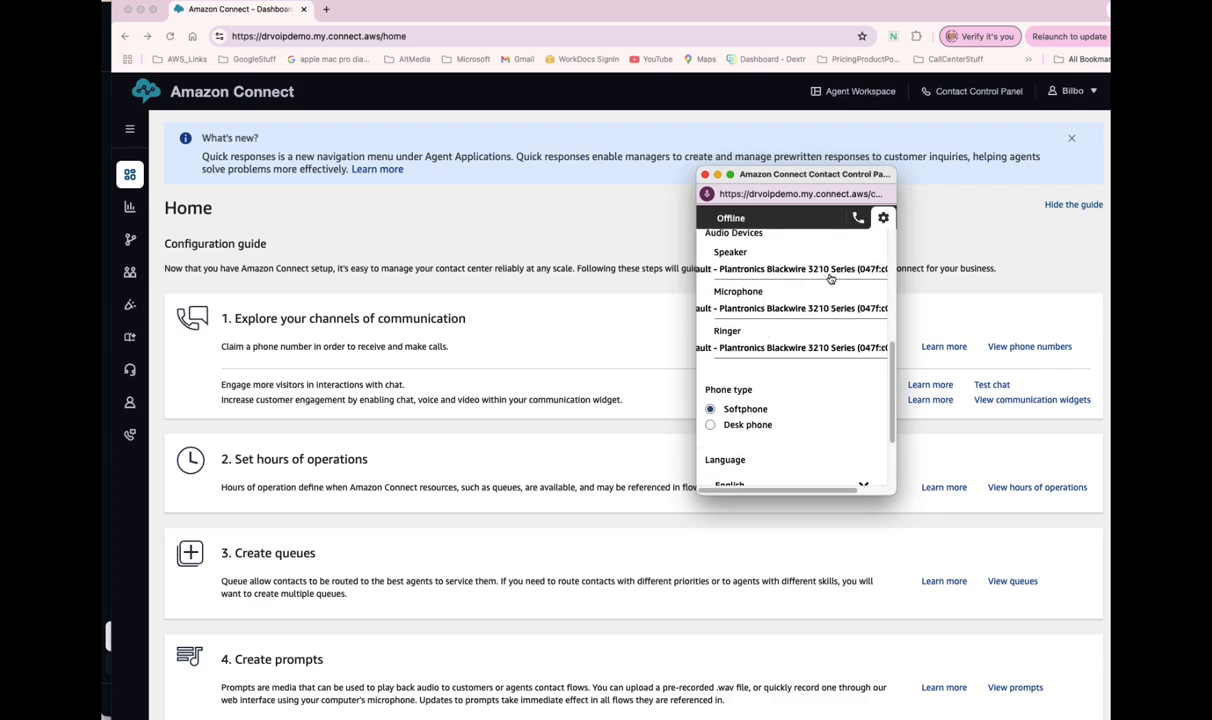
pyautogui.scroll(-1, 813, 375)
pyautogui.scroll(-2, 815, 387)
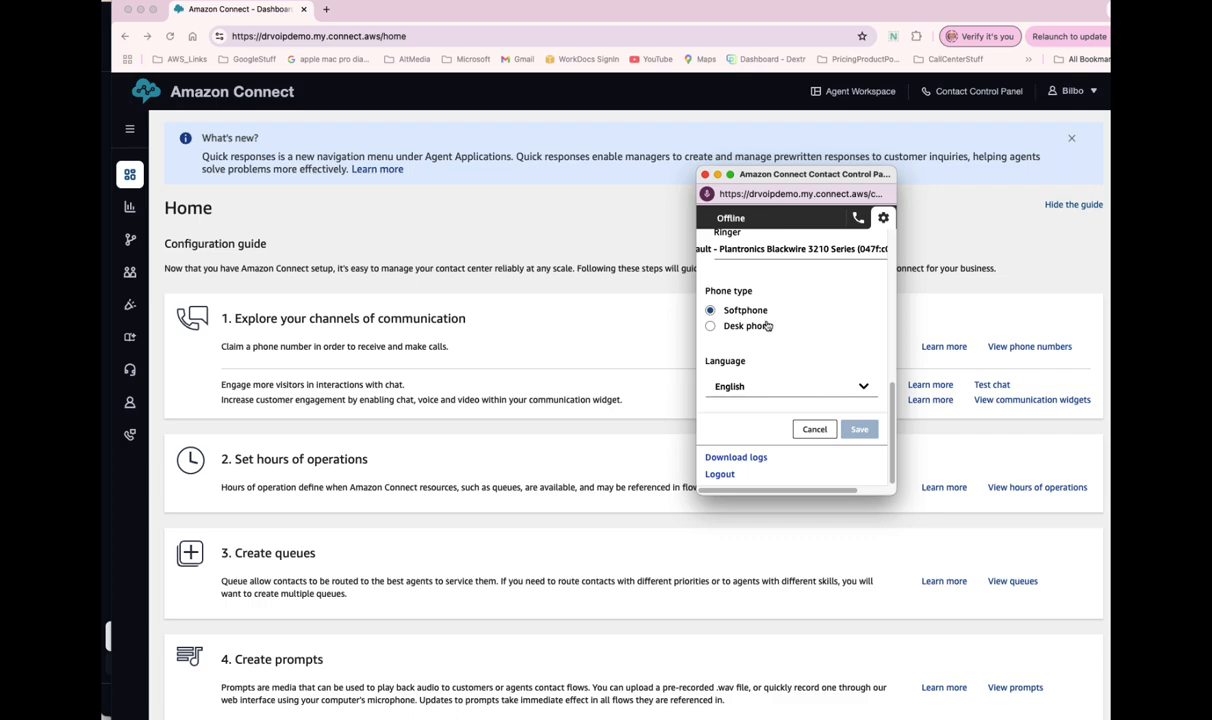
pyautogui.scroll(10, 818, 323)
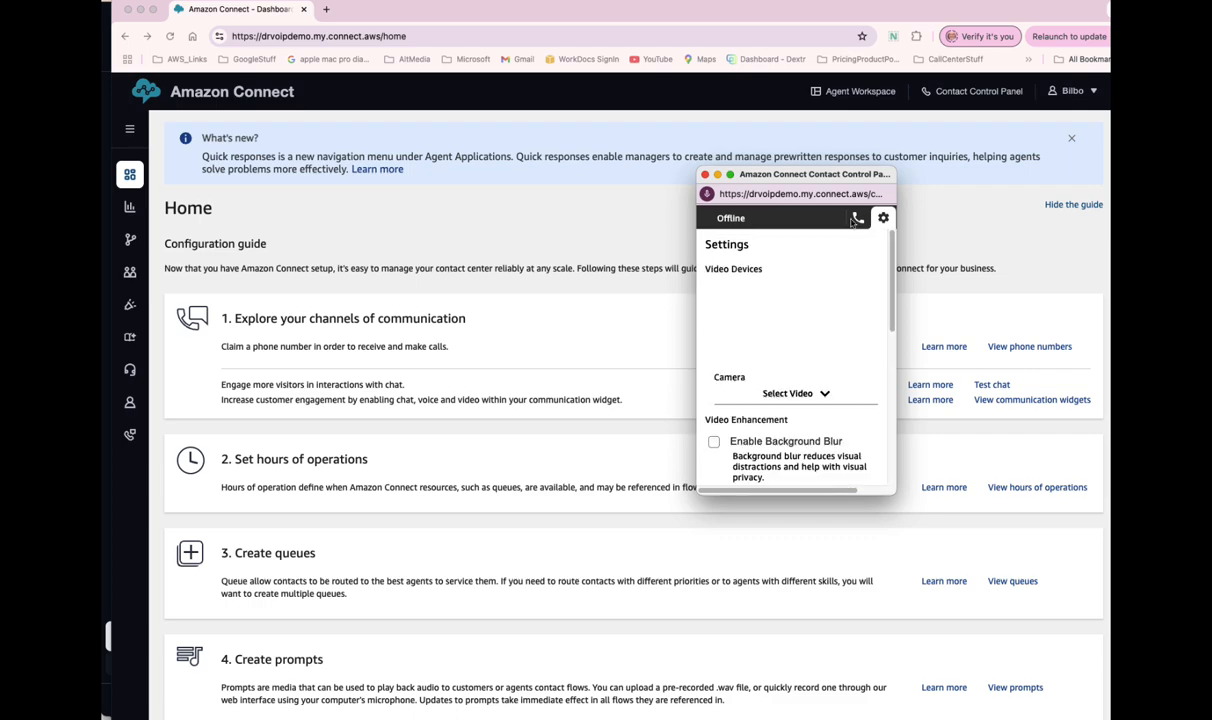
pyautogui.click(737, 221)
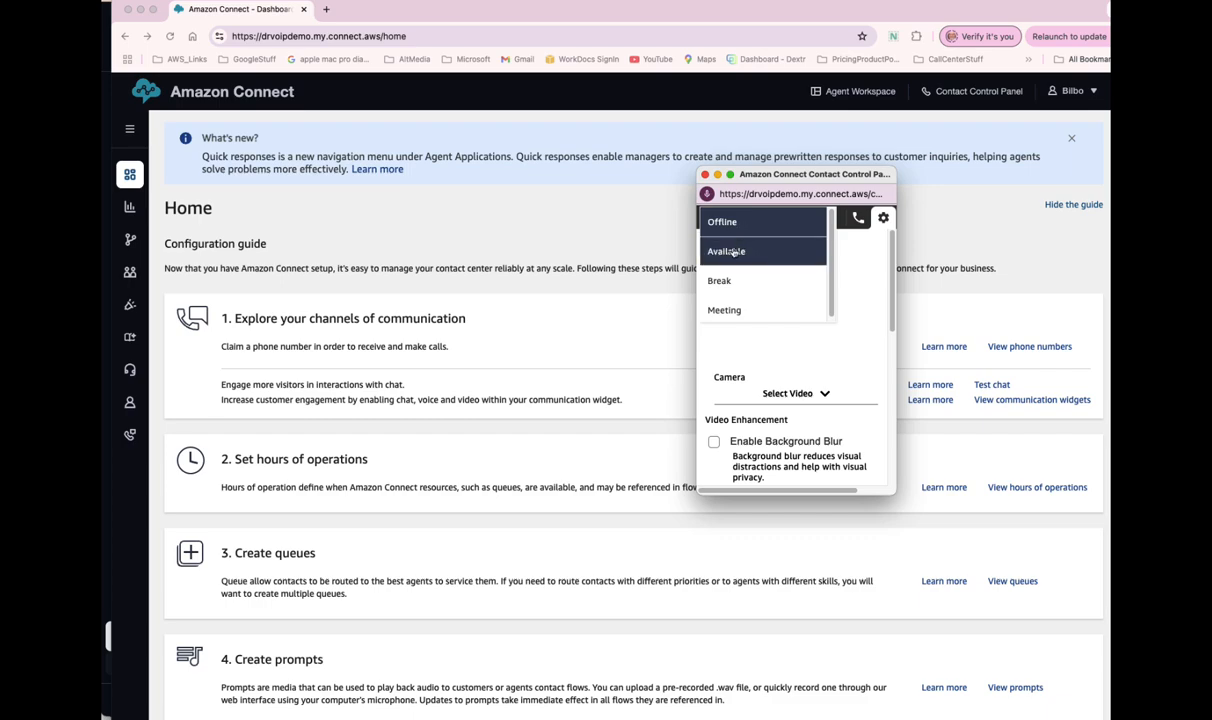
pyautogui.click(733, 251)
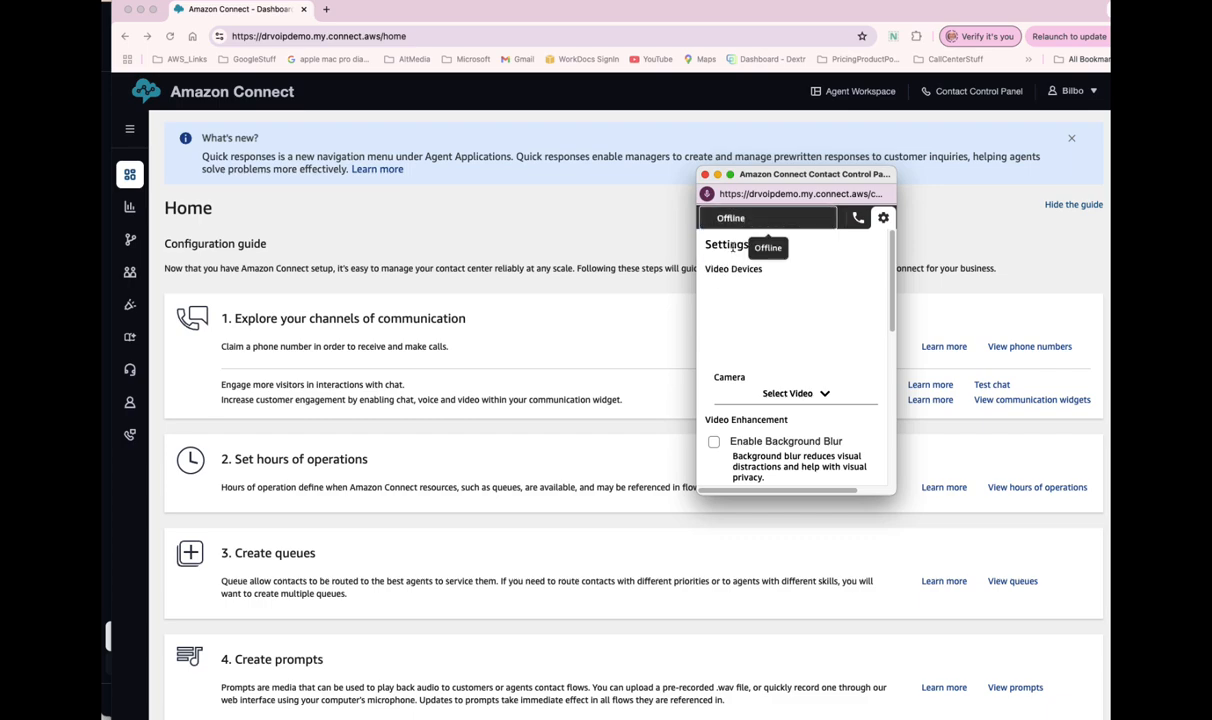
pyautogui.click(806, 347)
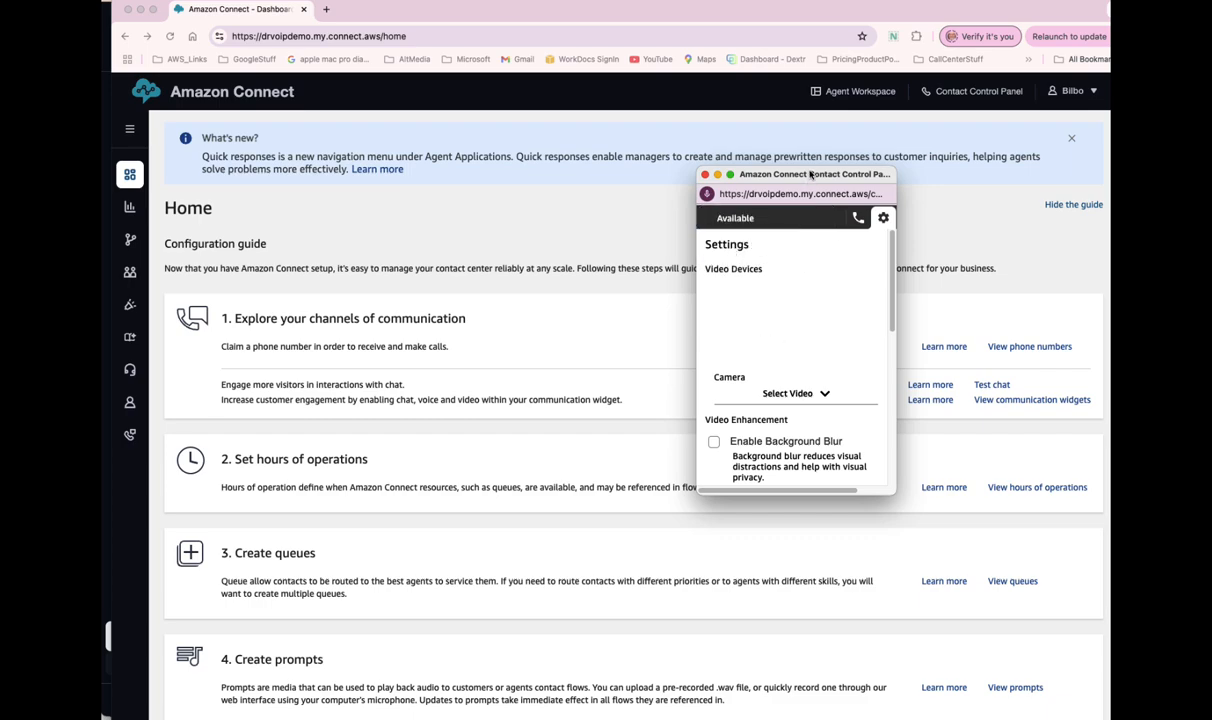
pyautogui.click(858, 217)
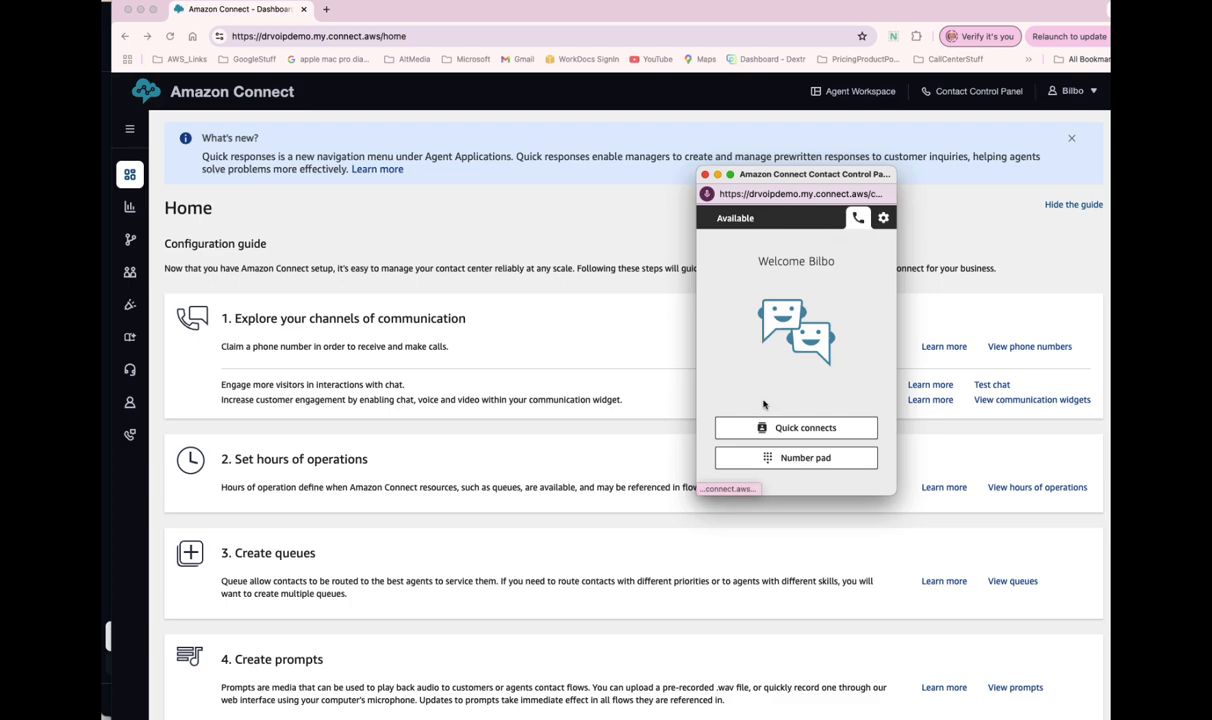
# - Place Bria beside the panel, dial the contact center, and accept the call in the CCP
pyautogui.moveTo(102, 280); pyautogui.dragTo(429, 163)
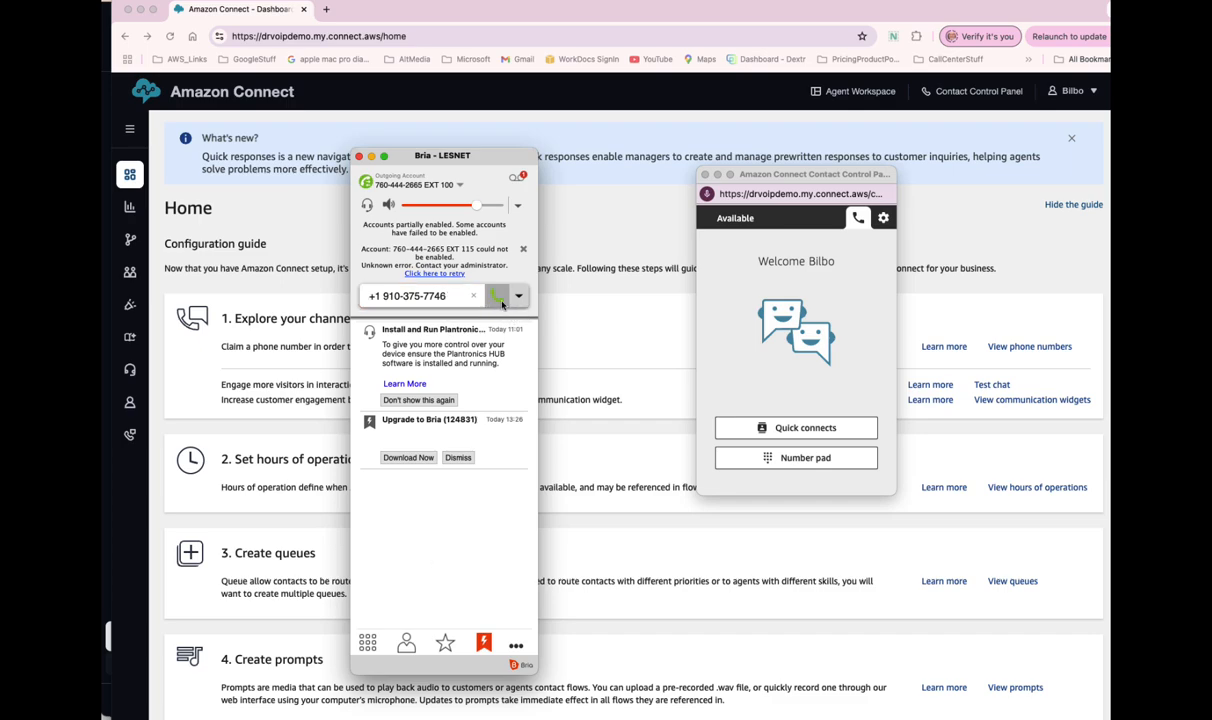
pyautogui.moveTo(459, 158); pyautogui.dragTo(412, 168)
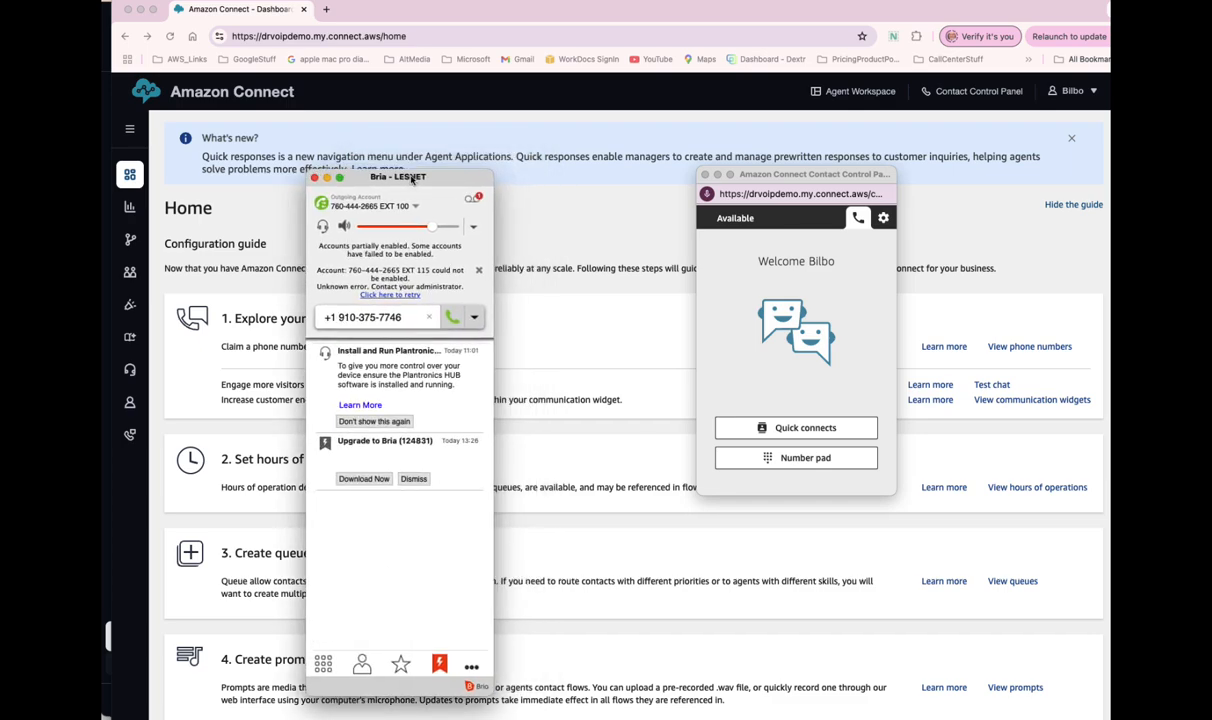
pyautogui.click(450, 309)
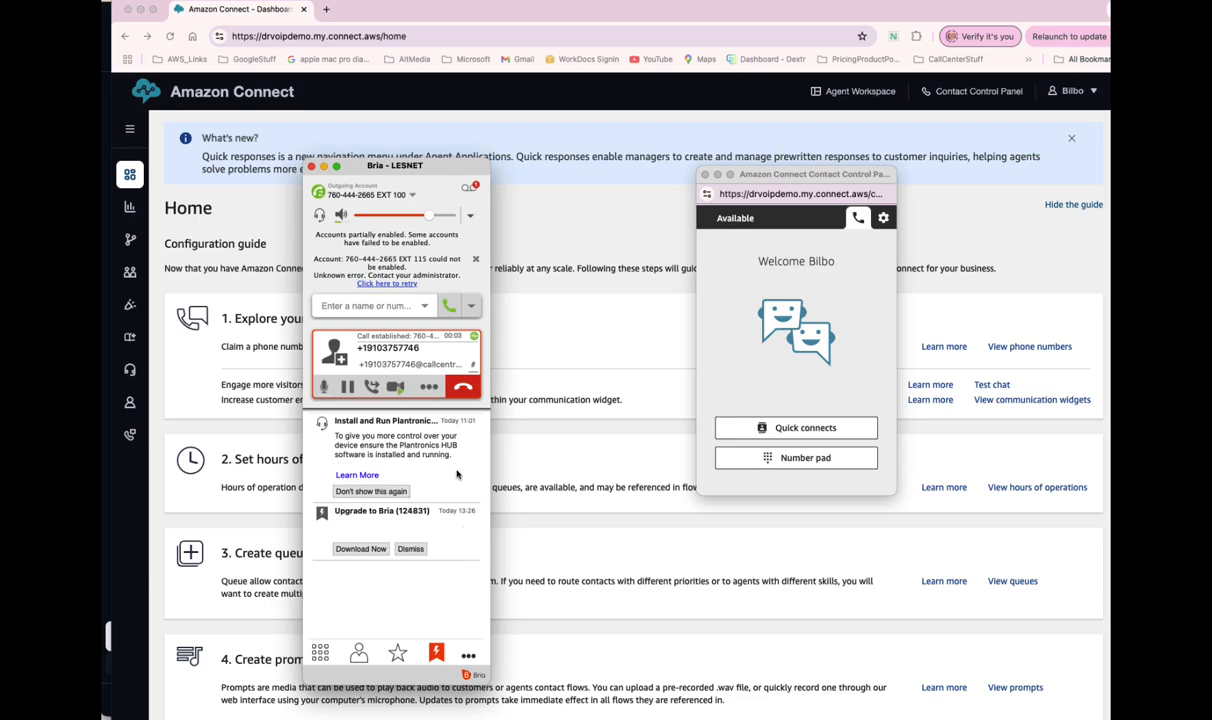
pyautogui.click(320, 655)
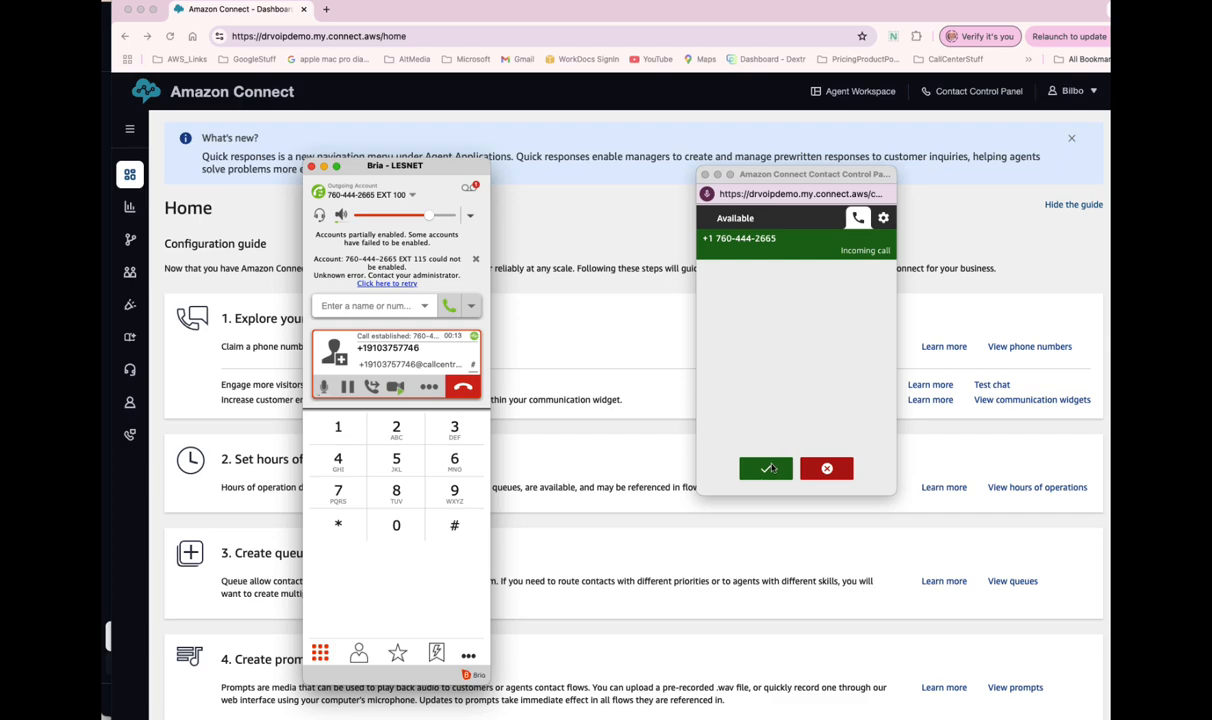
pyautogui.click(766, 471)
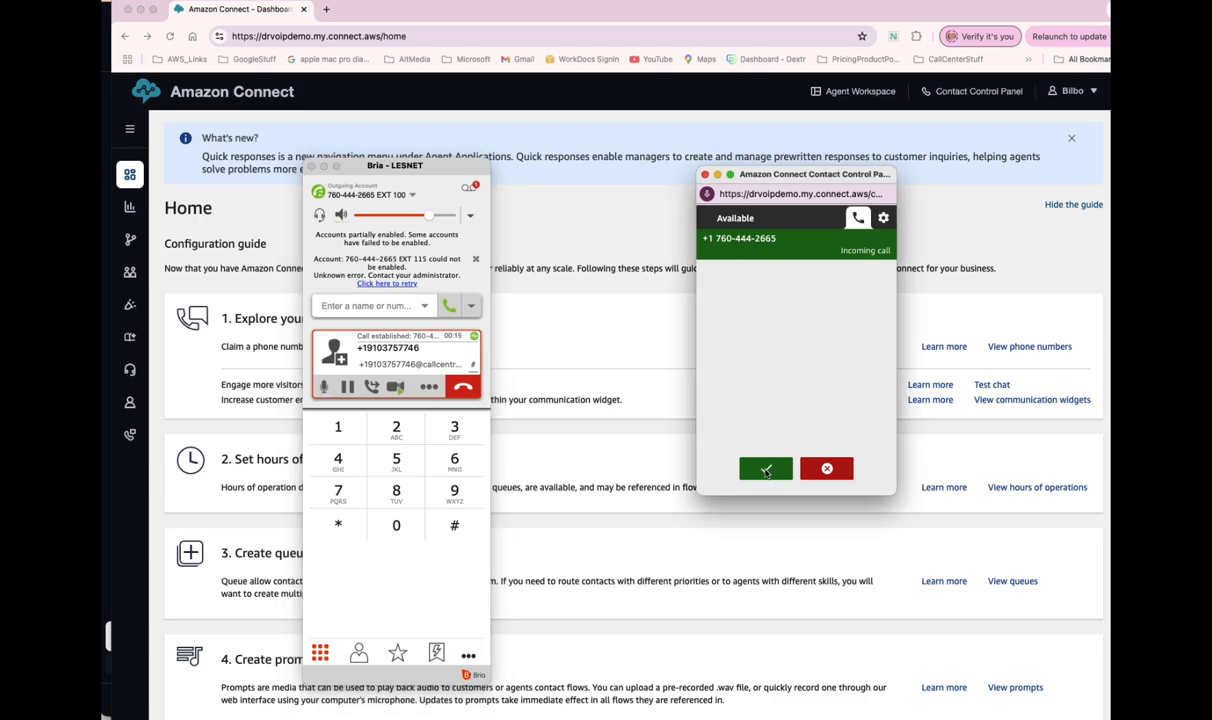
pyautogui.click(766, 471)
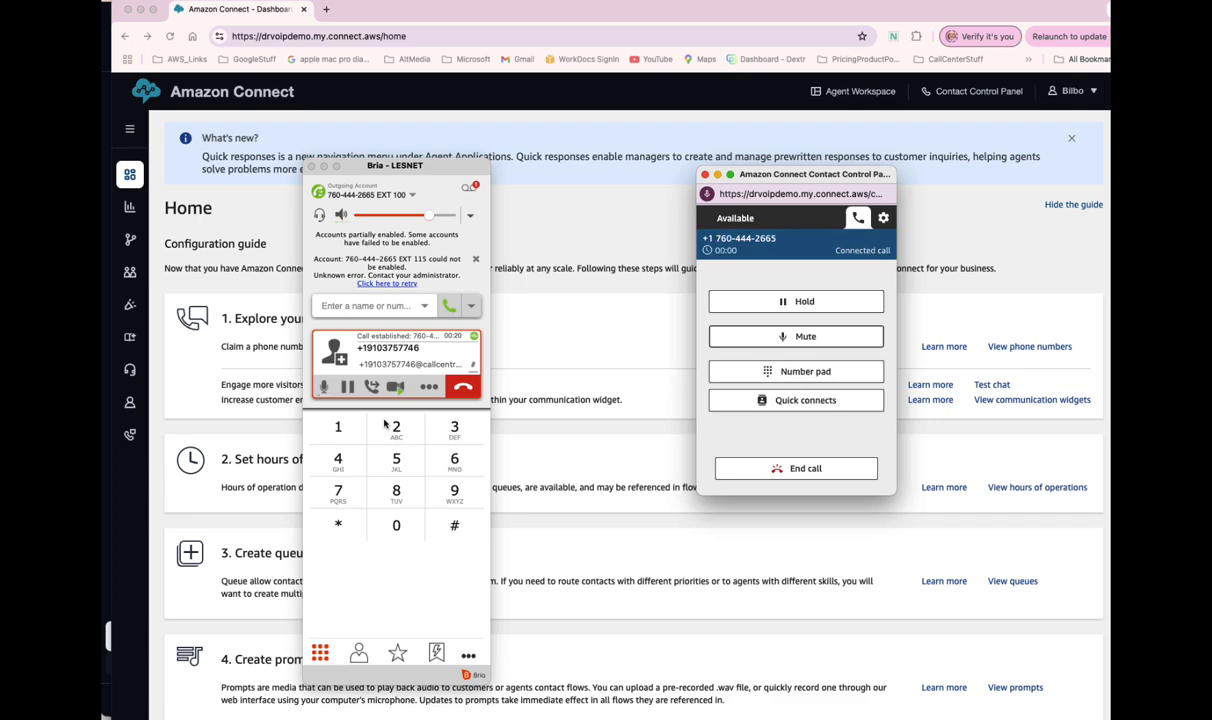
# - Mute Bria and look at the CCP's in-call number pad and quick connects list
pyautogui.click(324, 388)
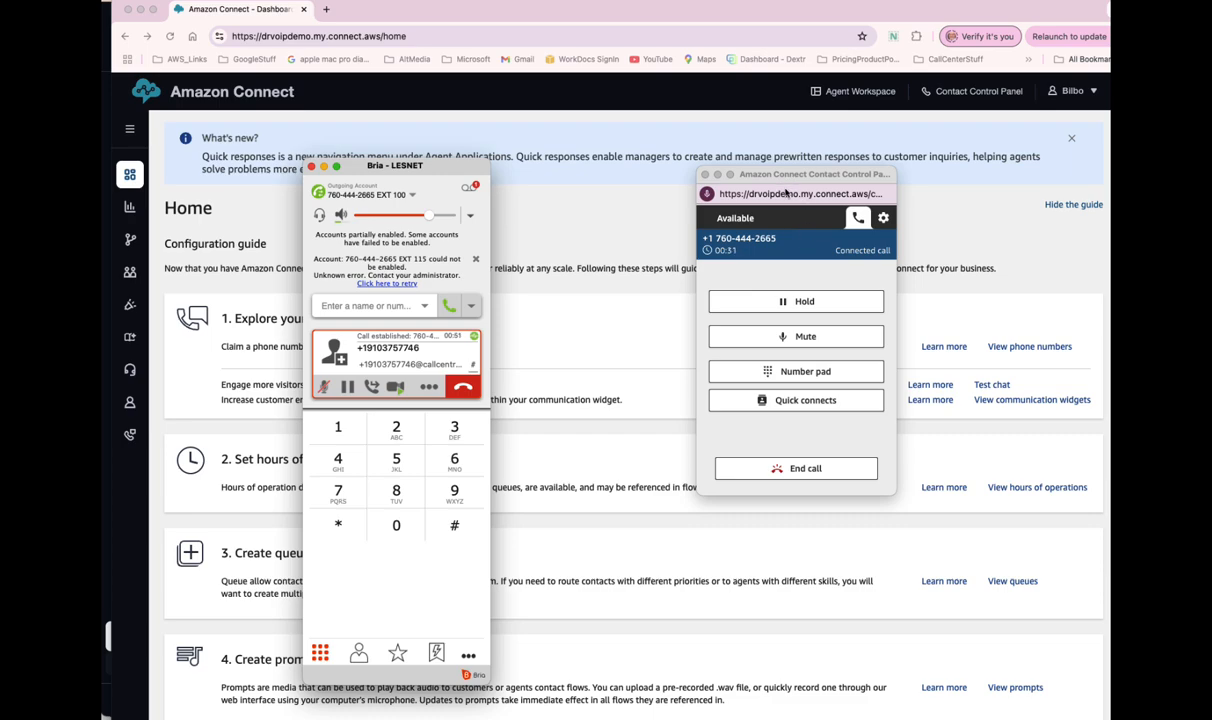
pyautogui.click(803, 341)
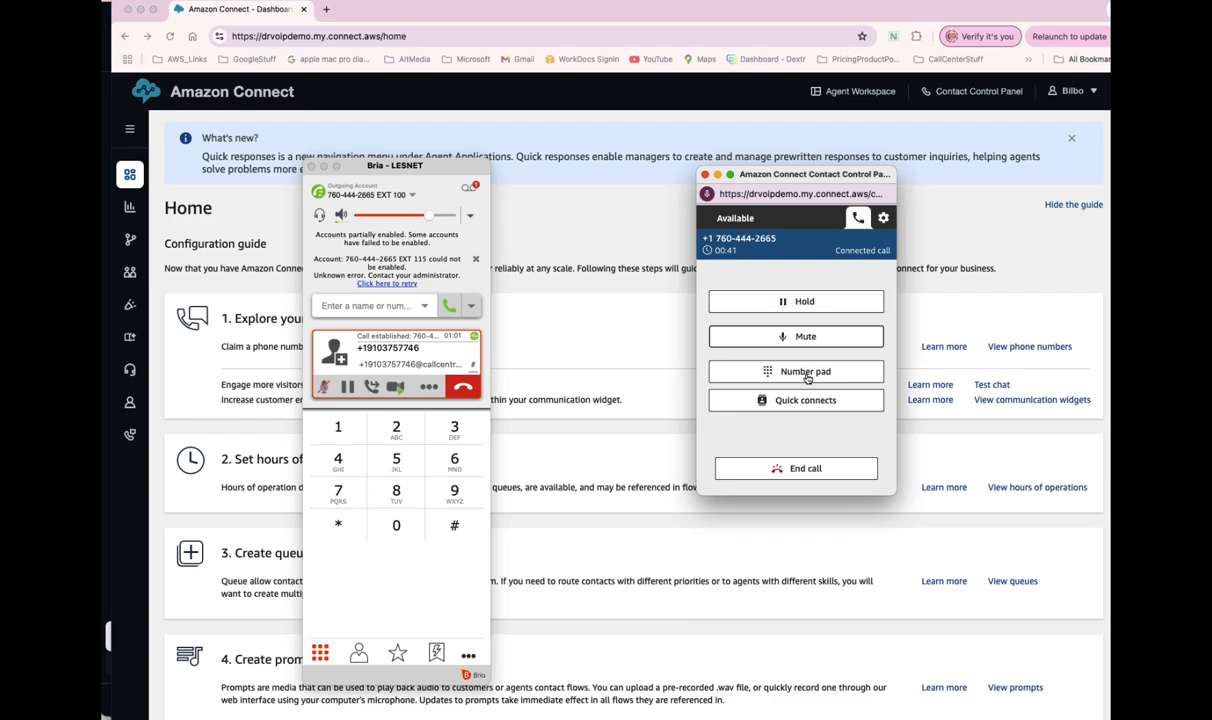
pyautogui.click(807, 374)
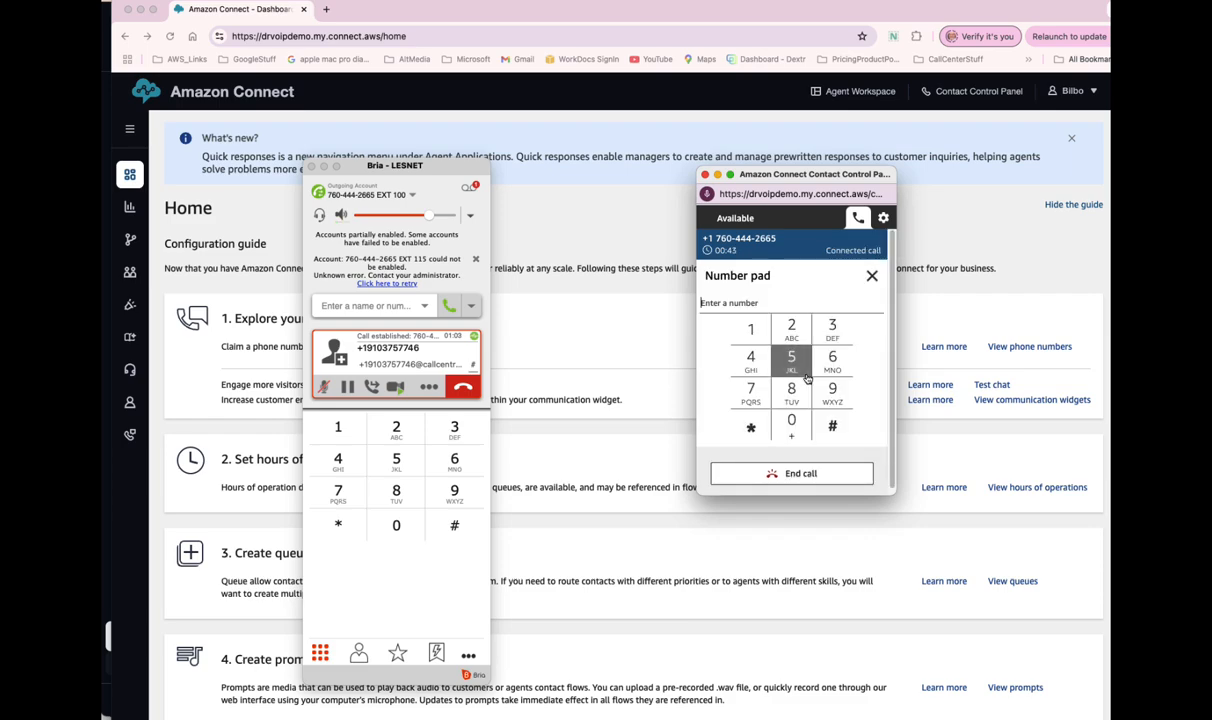
pyautogui.click(871, 276)
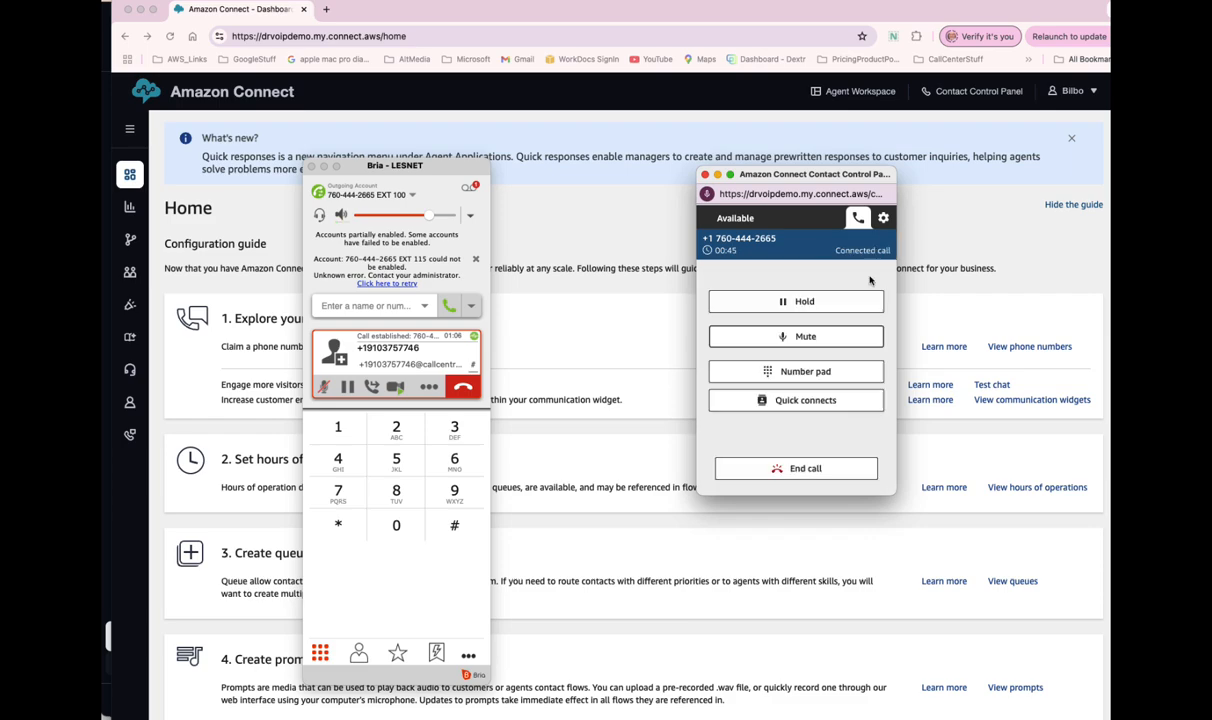
pyautogui.click(785, 401)
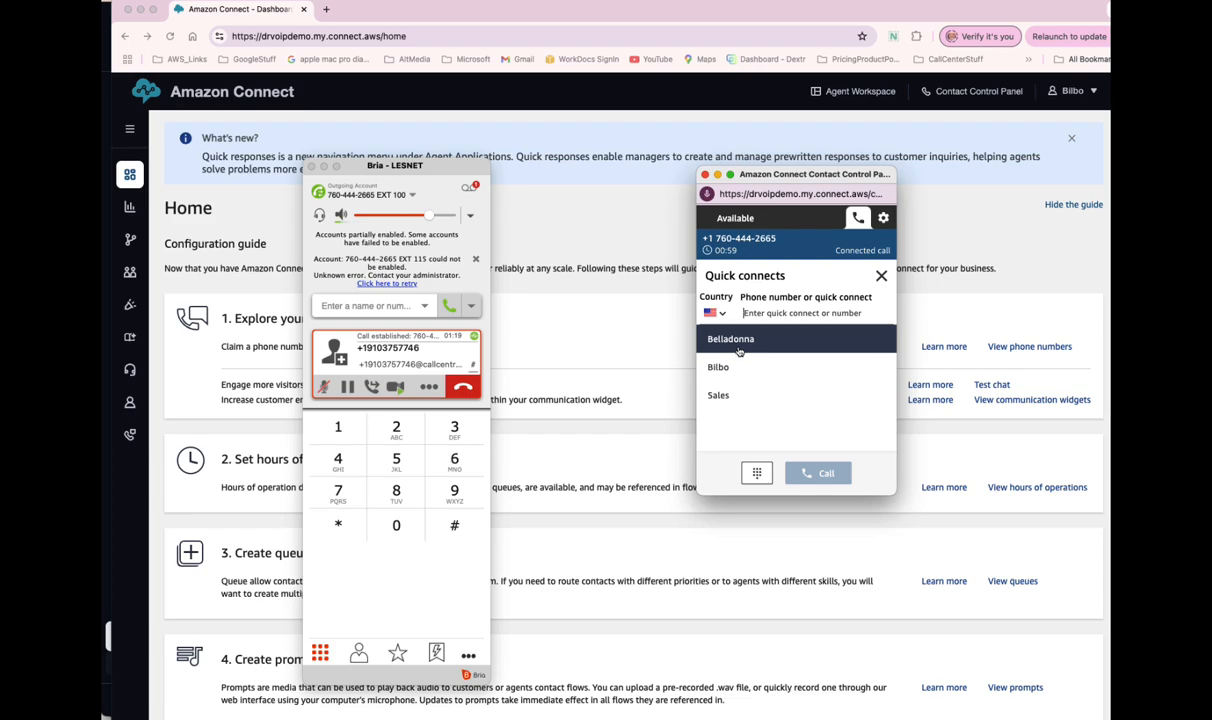
pyautogui.click(881, 277)
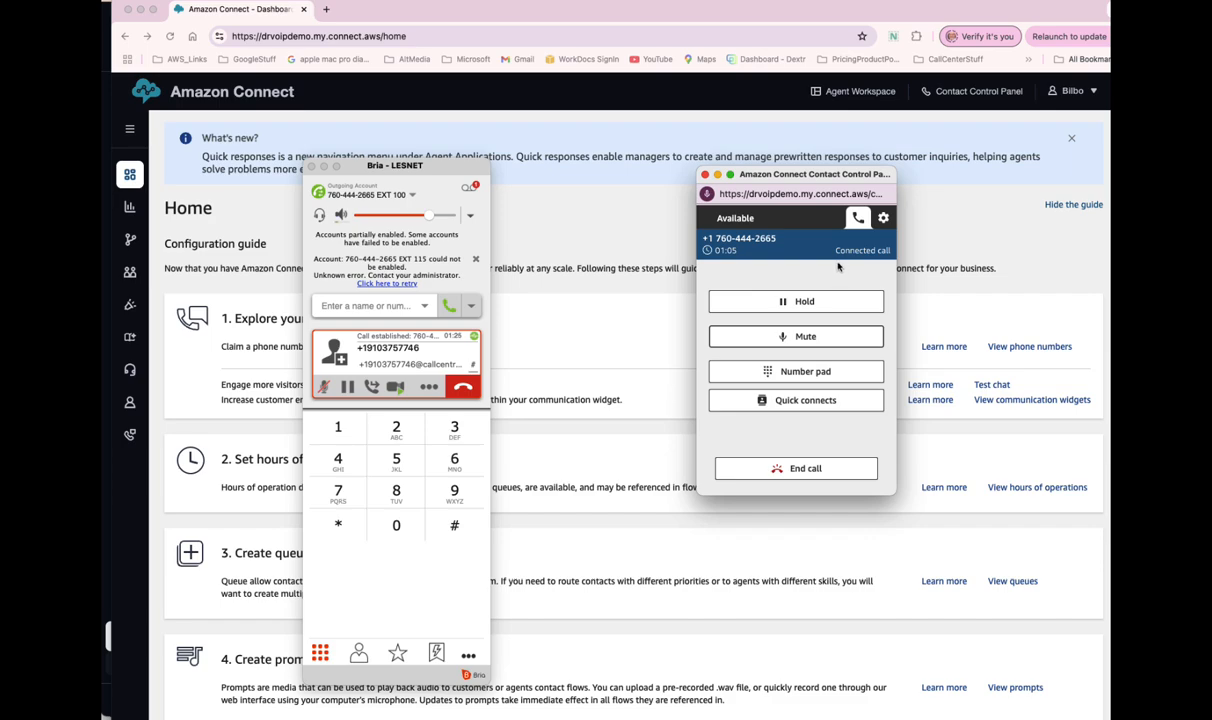
# - Hang up the test call, enlarge the softphone window, and close the finished contact
pyautogui.click(463, 390)
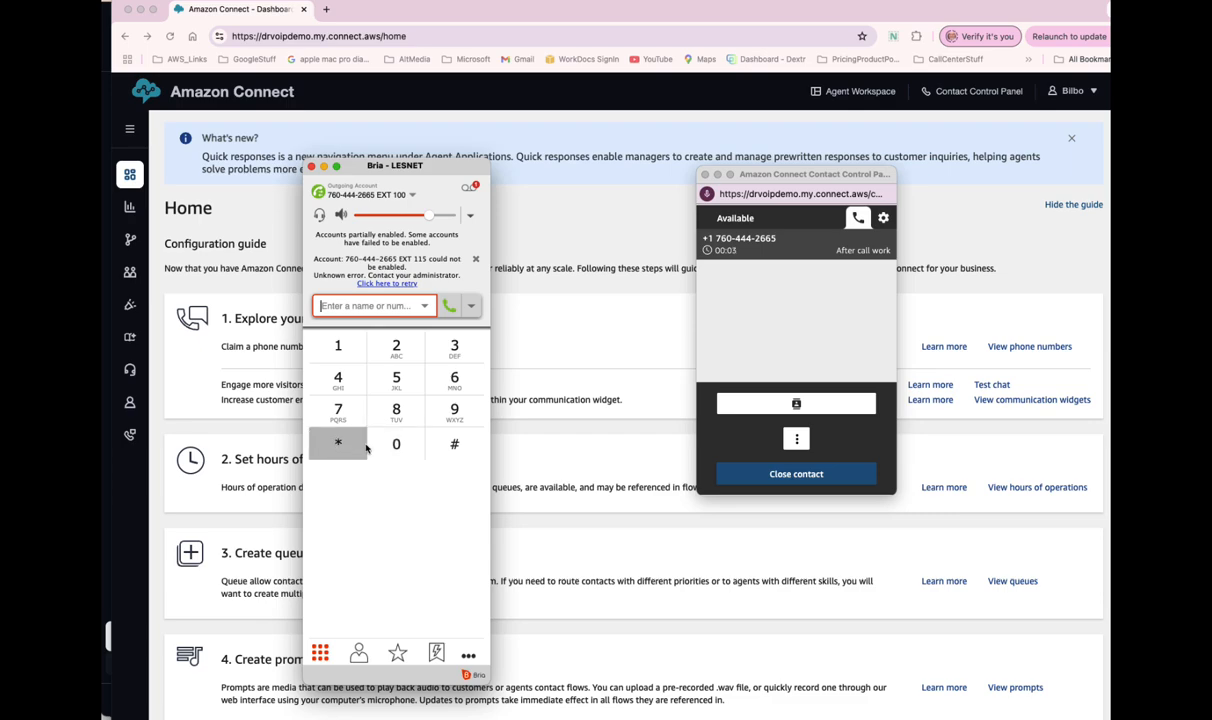
pyautogui.click(797, 445)
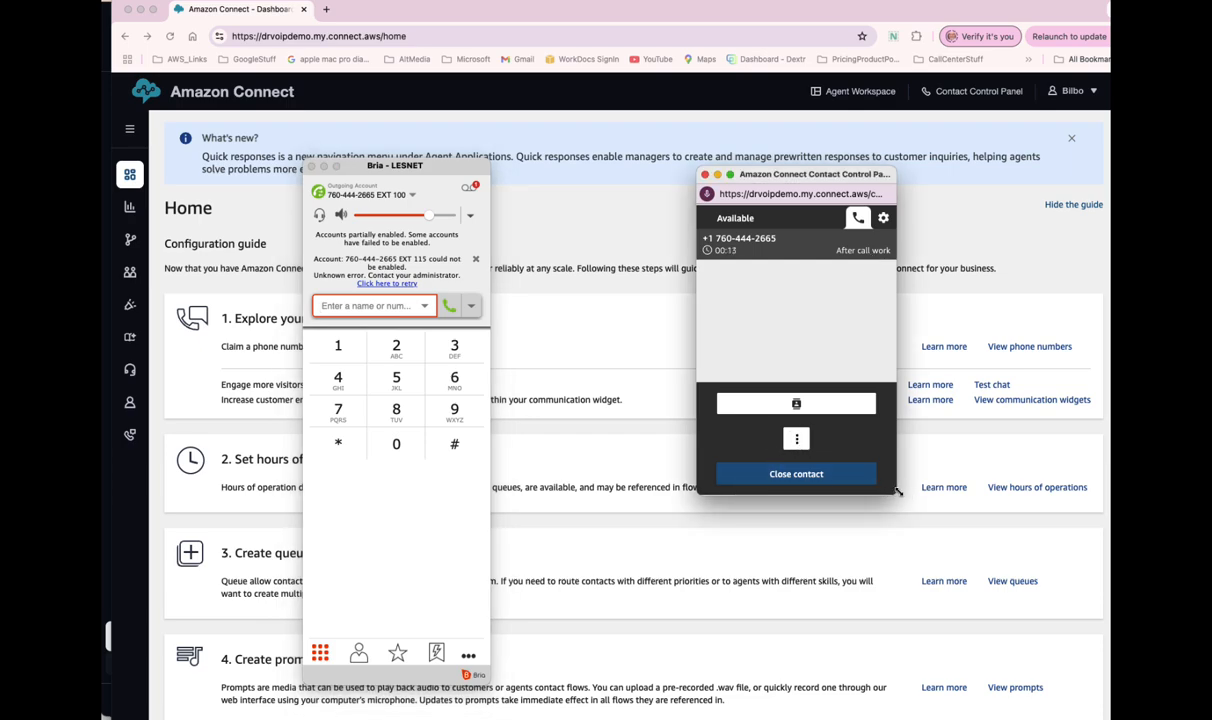
pyautogui.moveTo(898, 491); pyautogui.dragTo(948, 553)
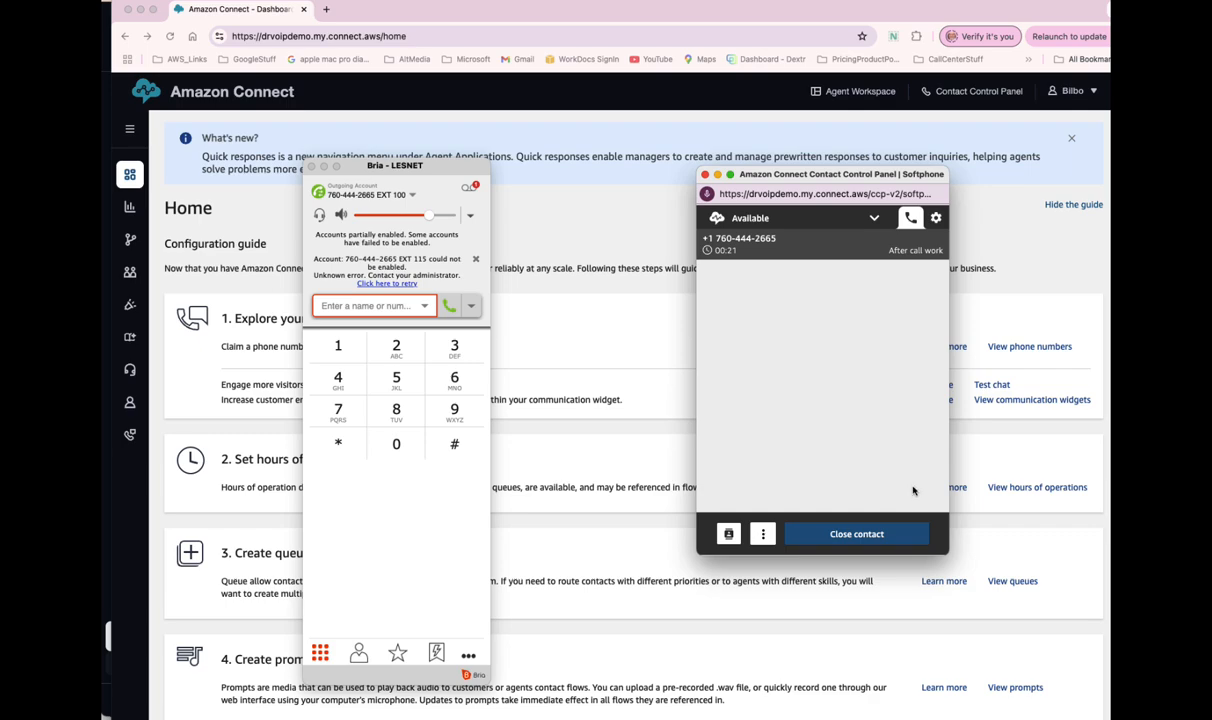
pyautogui.click(857, 535)
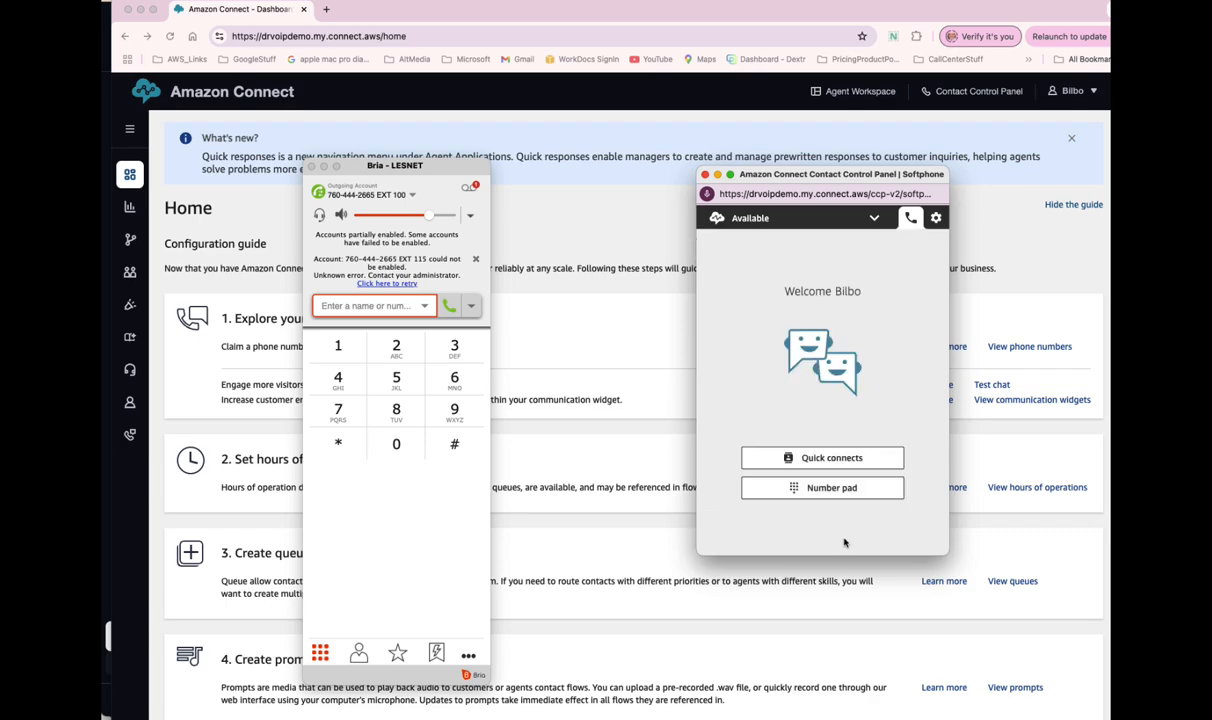
# - Open the Agent Workspace popup from the top bar and drag it into position
pyautogui.click(848, 92)
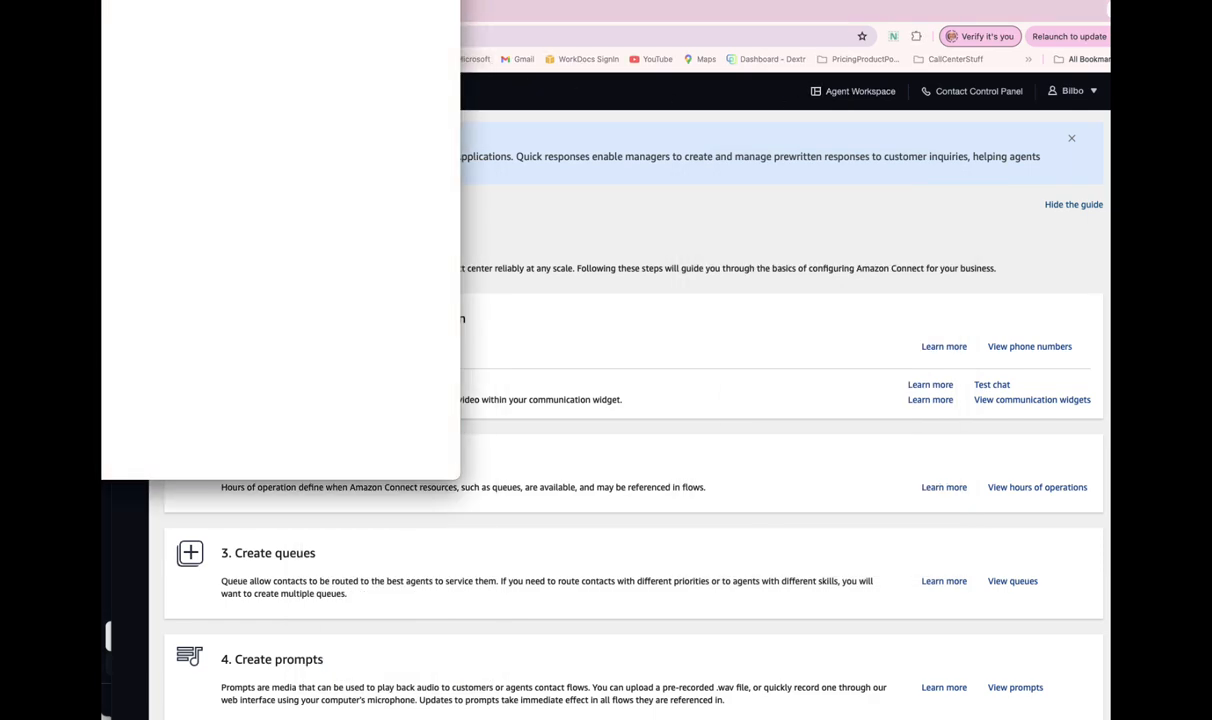
pyautogui.moveTo(362, 0); pyautogui.dragTo(938, 180)
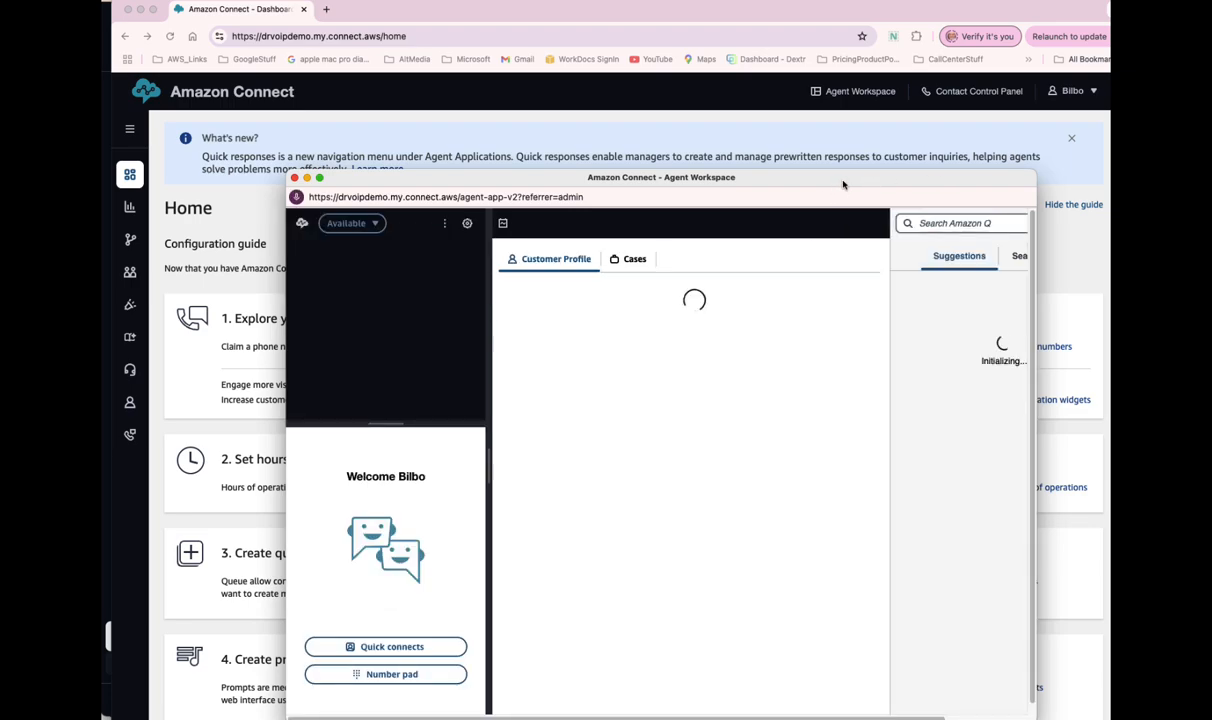
pyautogui.moveTo(842, 186); pyautogui.dragTo(847, 135)
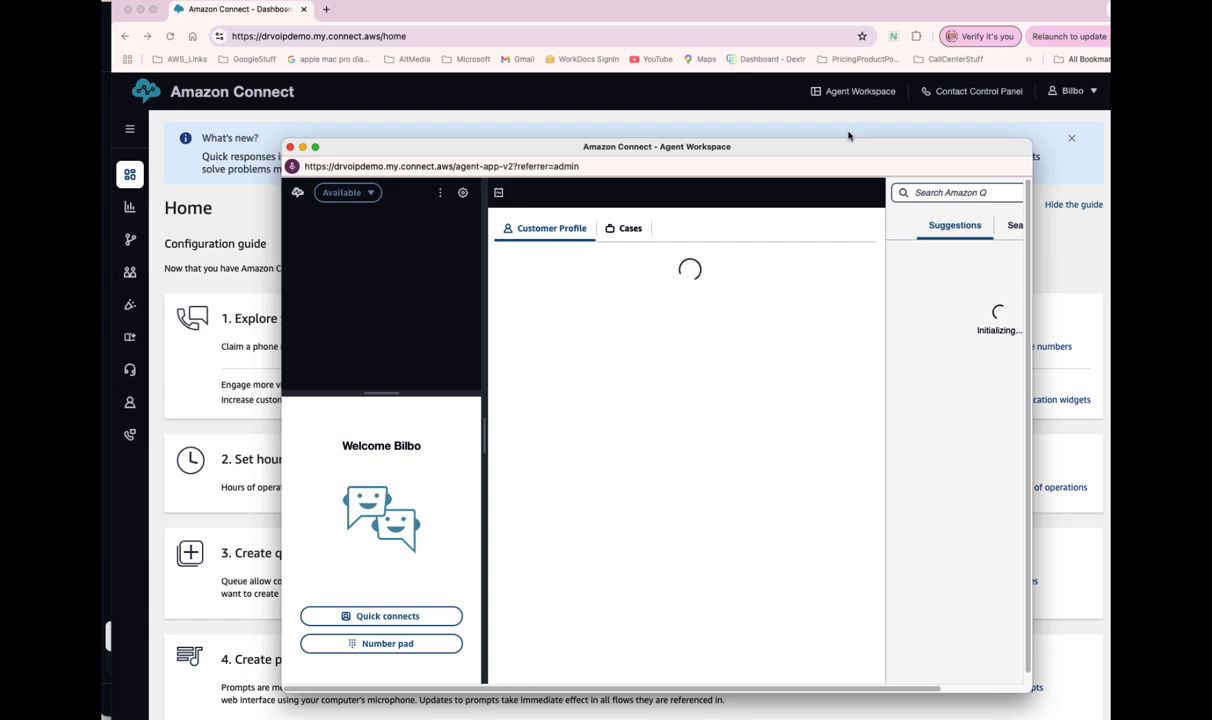
pyautogui.click(971, 97)
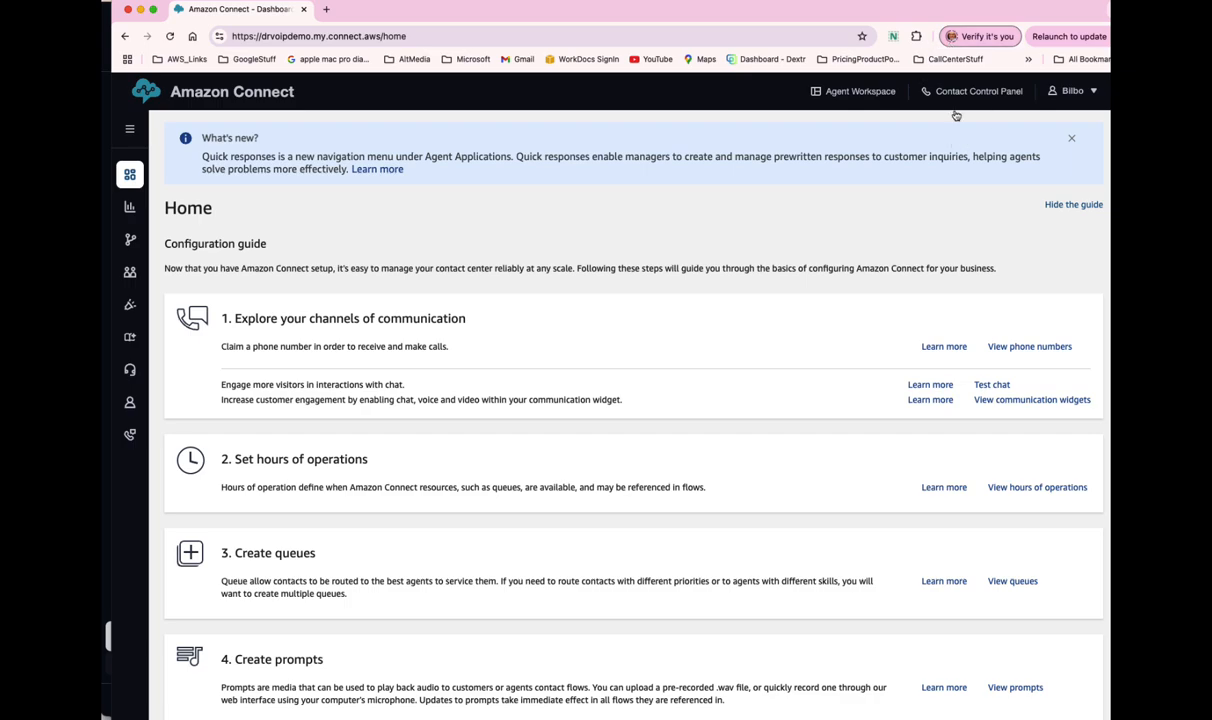
pyautogui.click(845, 93)
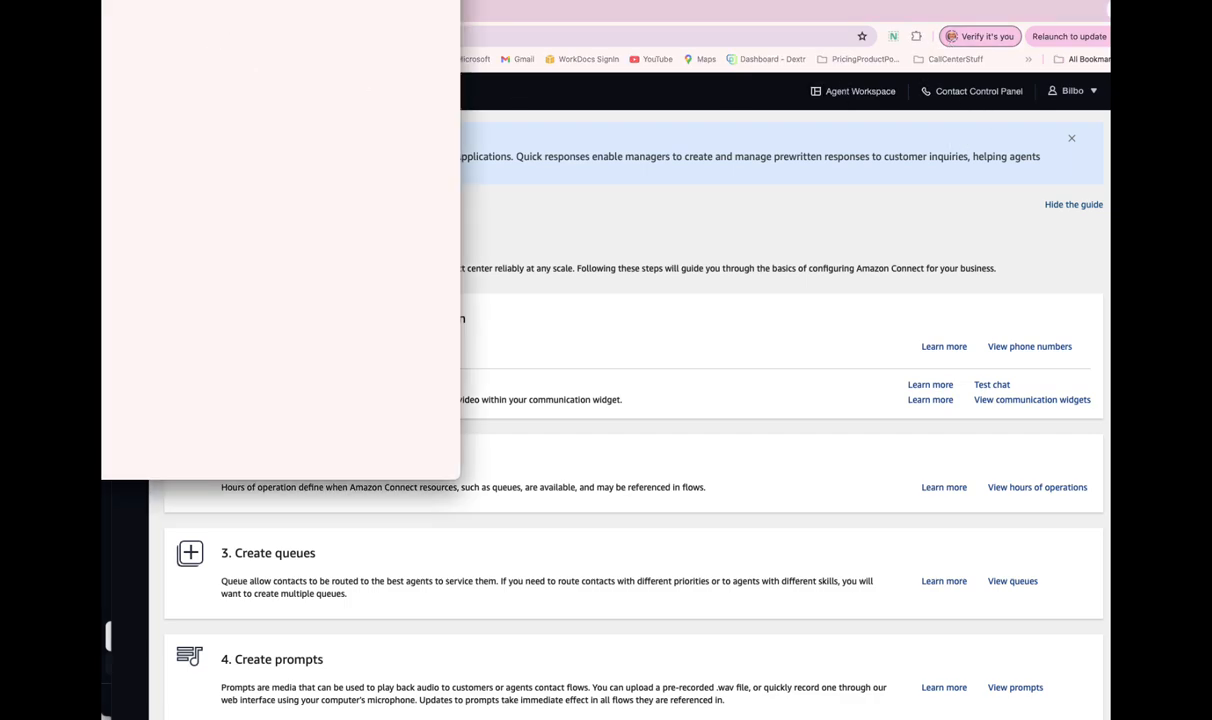
pyautogui.moveTo(839, 162); pyautogui.dragTo(857, 156)
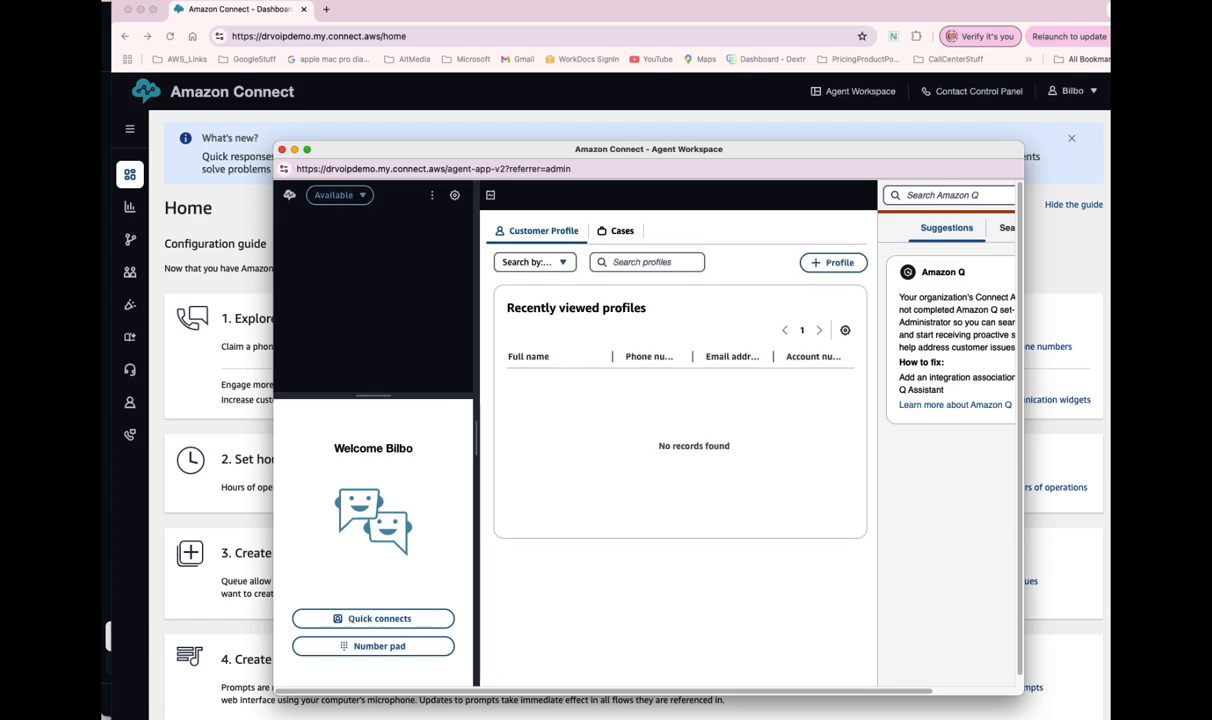
# - Redial the latest number from Bria's call history, rearrange the windows, and choose option 2
pyautogui.click(250, 718)
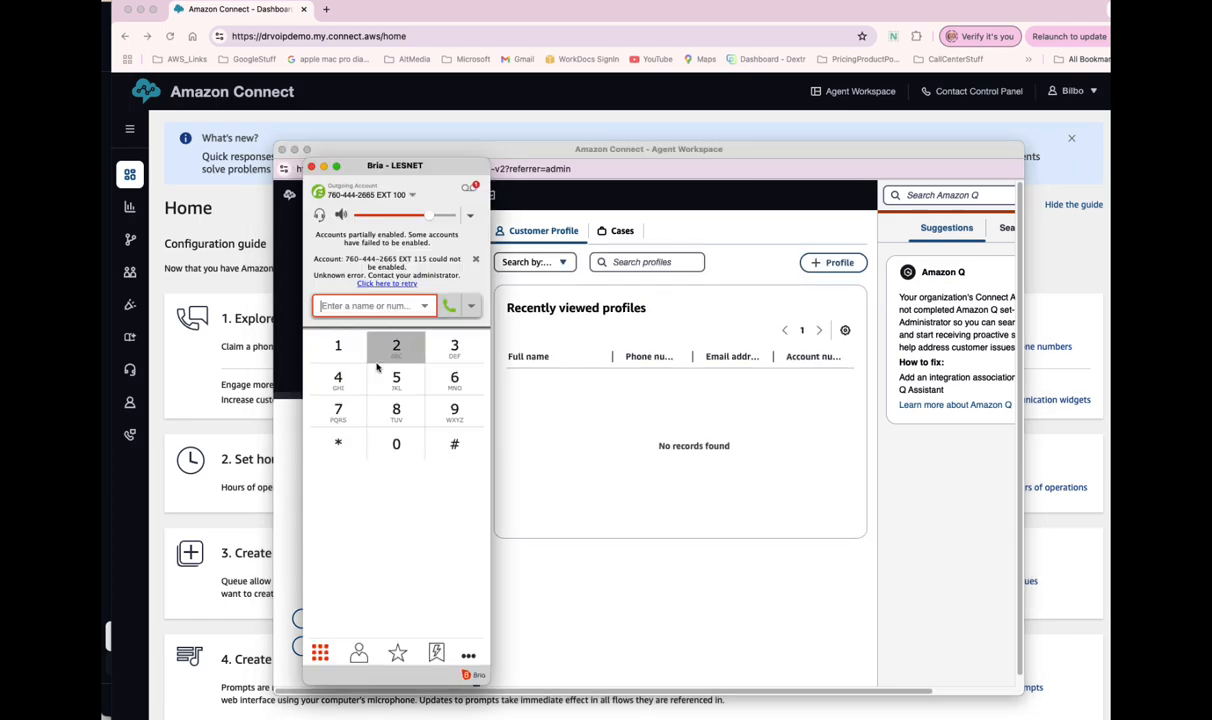
pyautogui.click(424, 307)
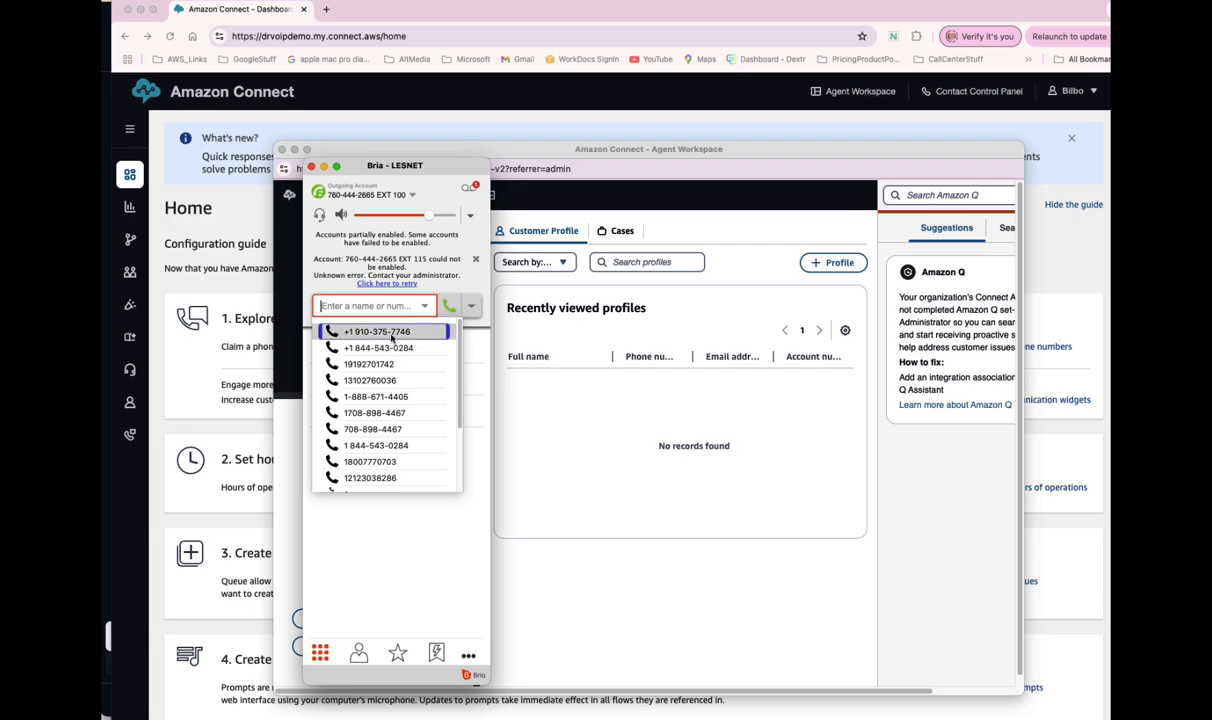
pyautogui.click(392, 338)
pyautogui.moveTo(414, 167); pyautogui.dragTo(207, 221)
pyautogui.moveTo(578, 150); pyautogui.dragTo(648, 144)
pyautogui.moveTo(183, 221); pyautogui.dragTo(244, 173)
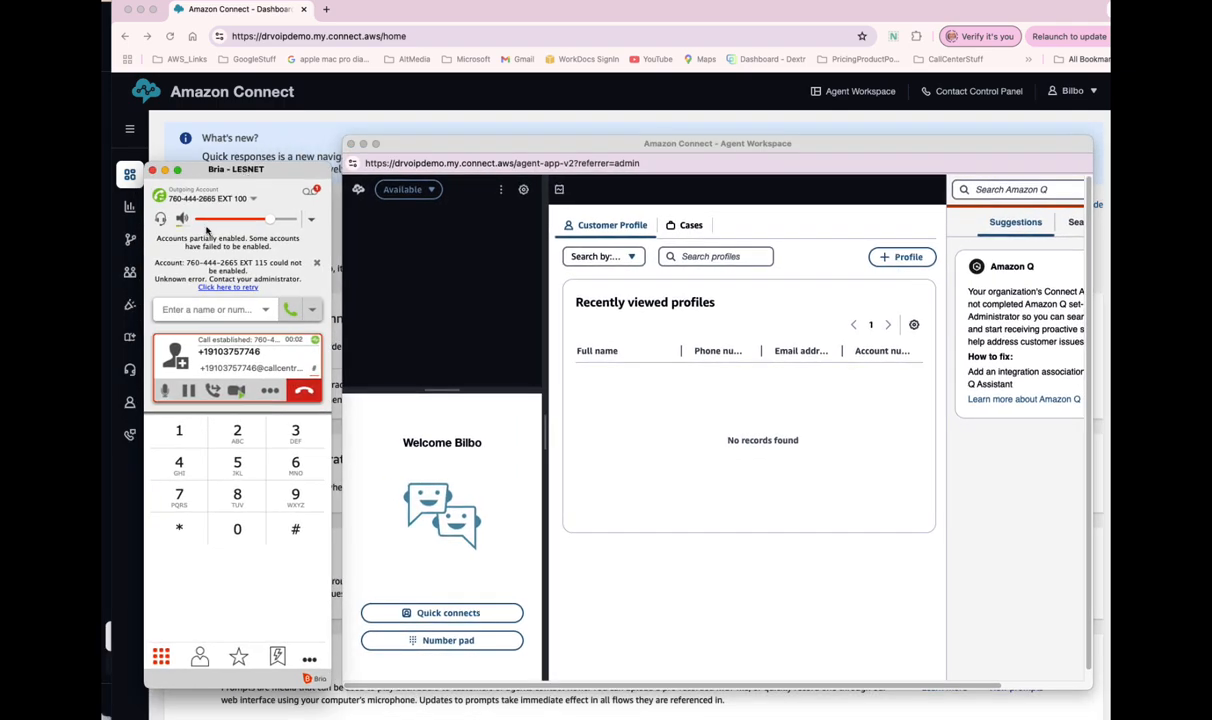
pyautogui.click(238, 434)
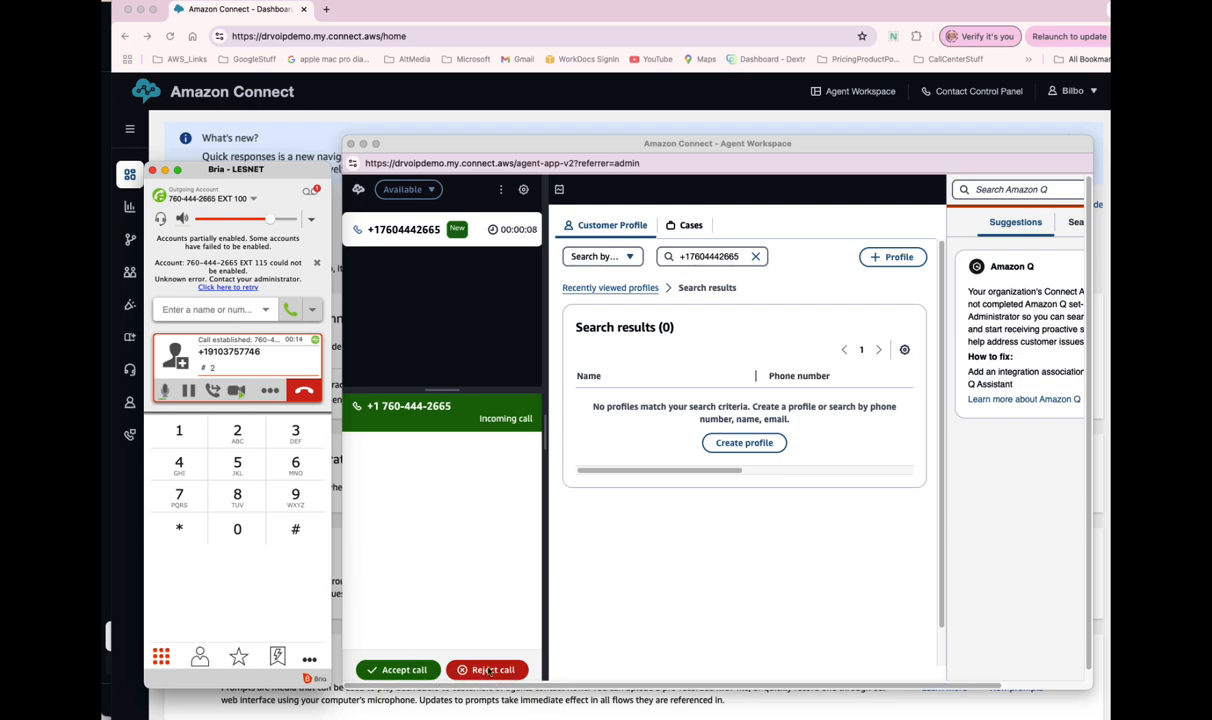
# - Accept the incoming call in Agent Workspace and mute the caller side in Bria
pyautogui.click(404, 676)
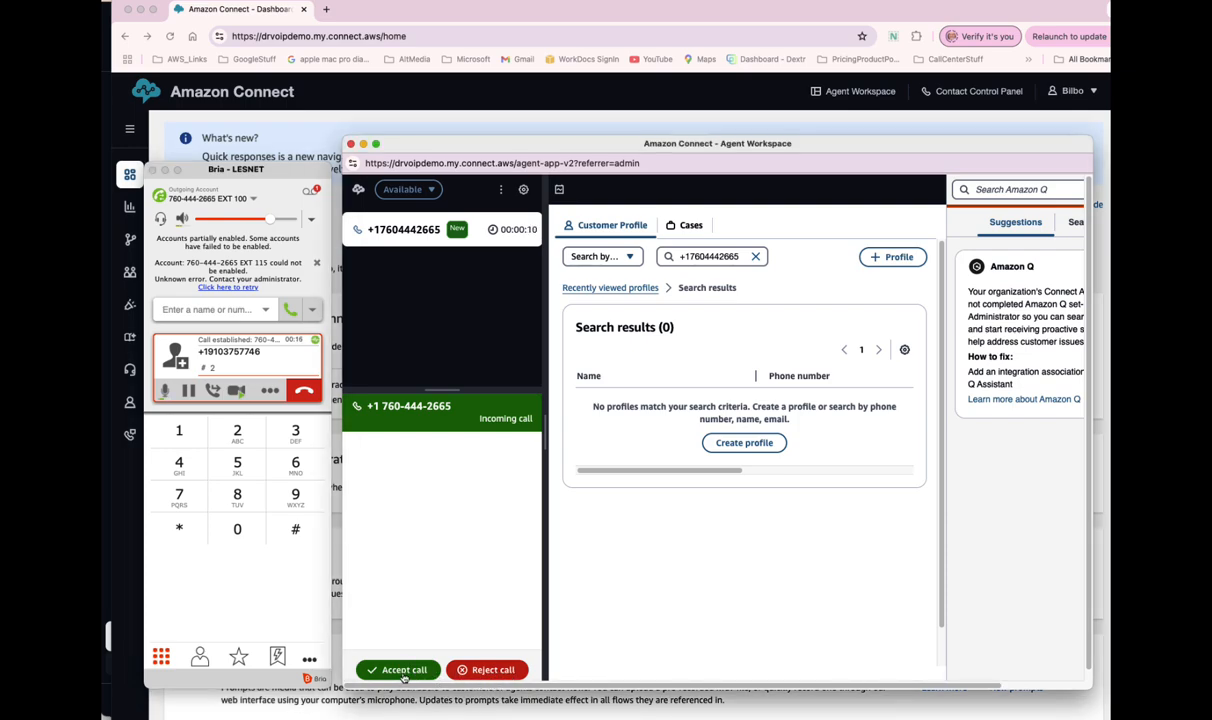
pyautogui.click(401, 670)
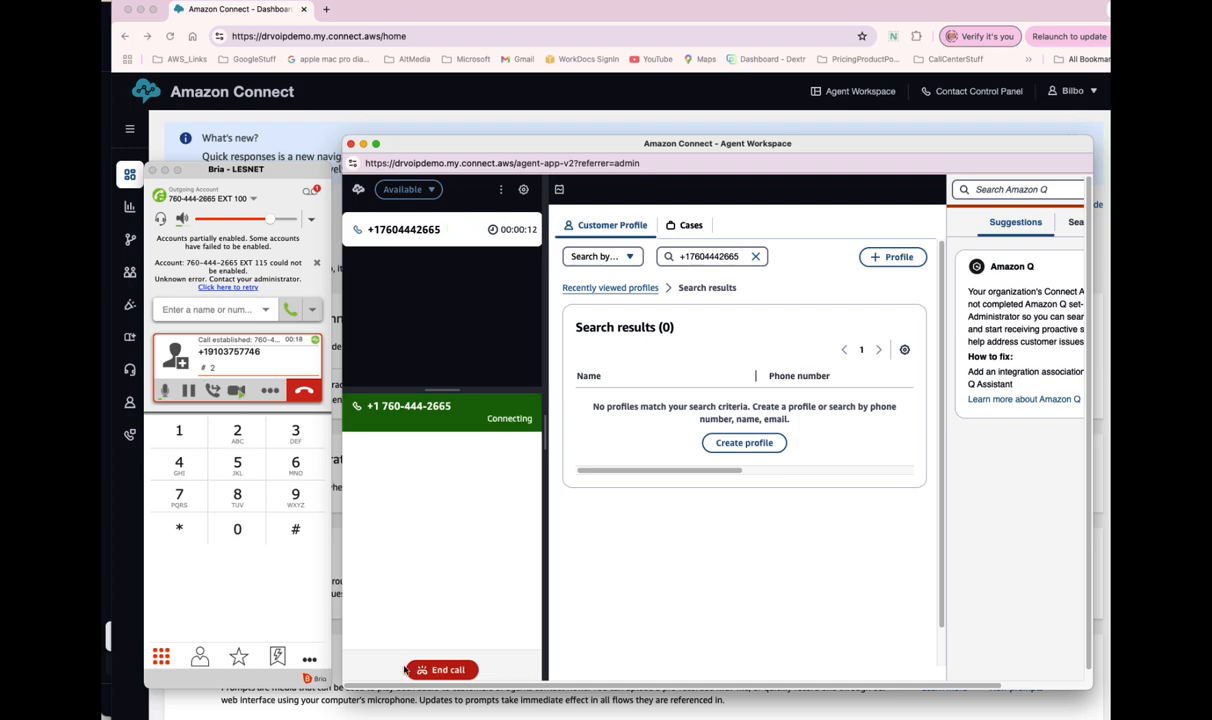
pyautogui.click(163, 390)
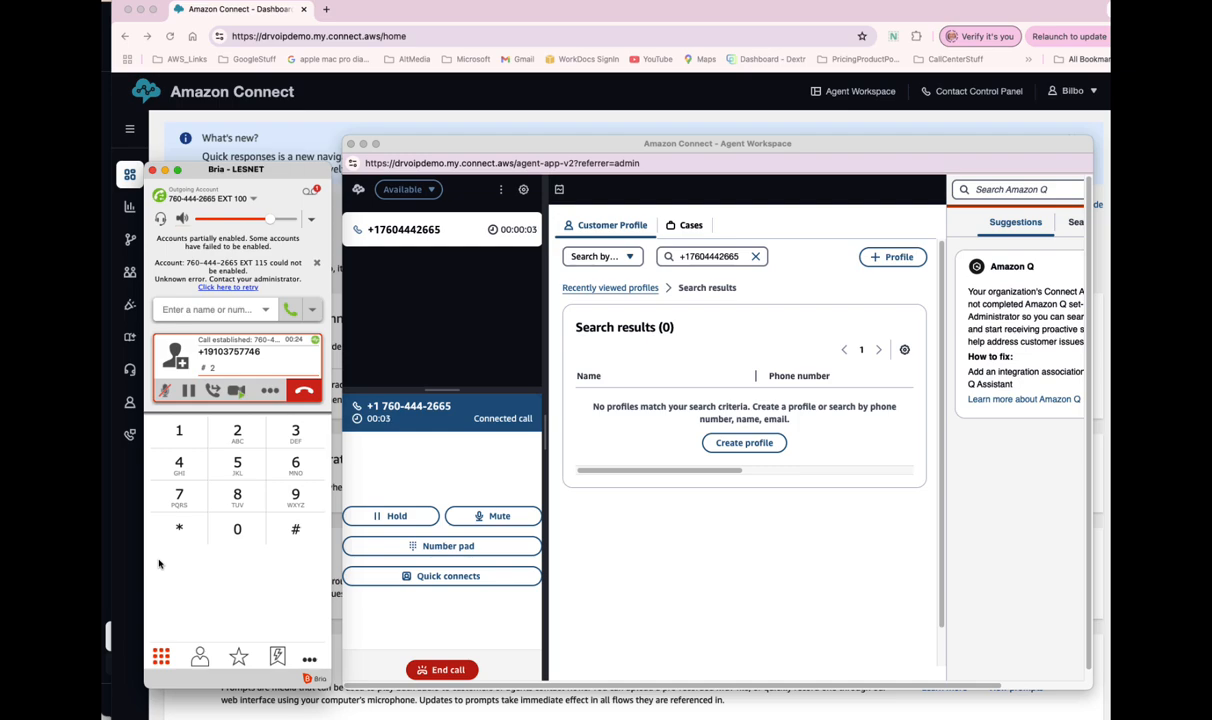
pyautogui.click(514, 525)
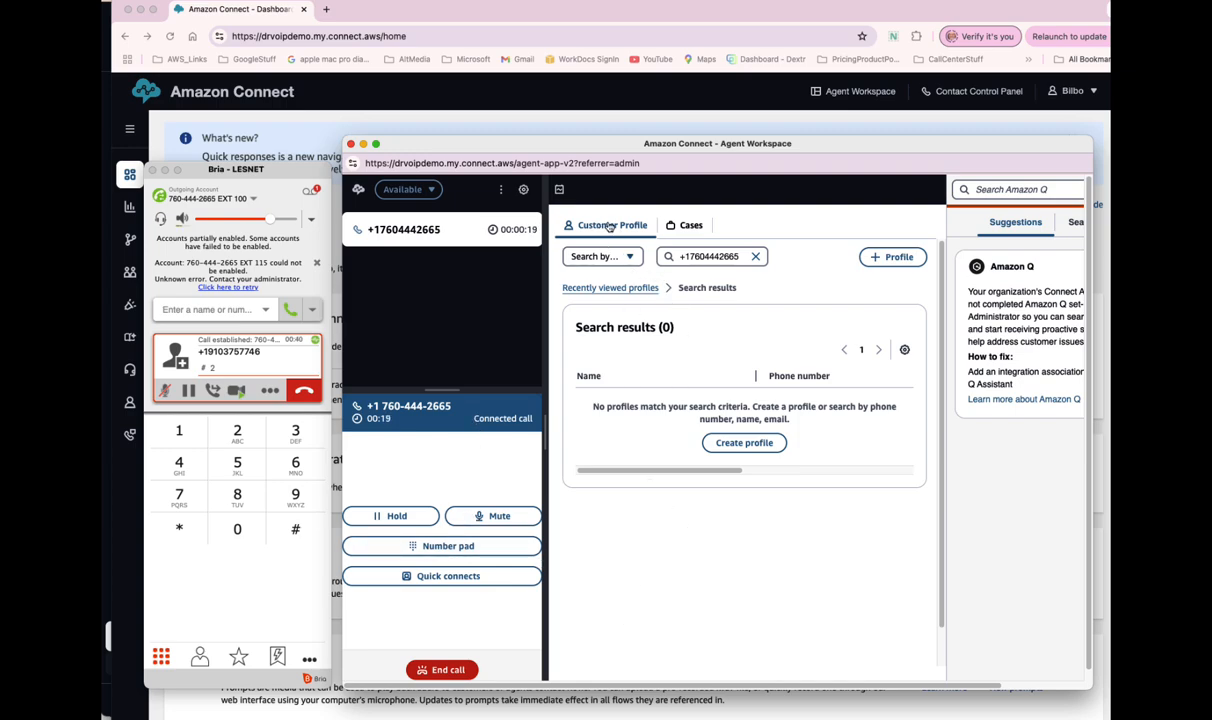
# - Check the Cases and customer profile sections, adjust the window, and view the quick connects list
pyautogui.click(682, 228)
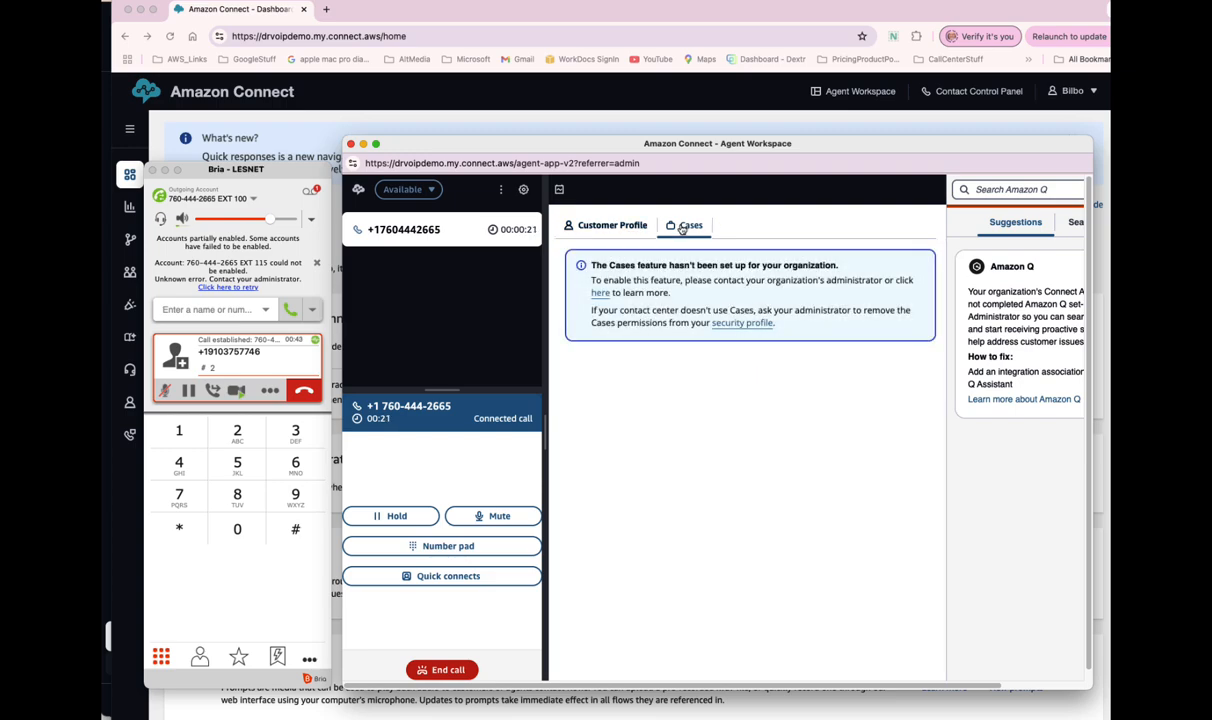
pyautogui.click(572, 225)
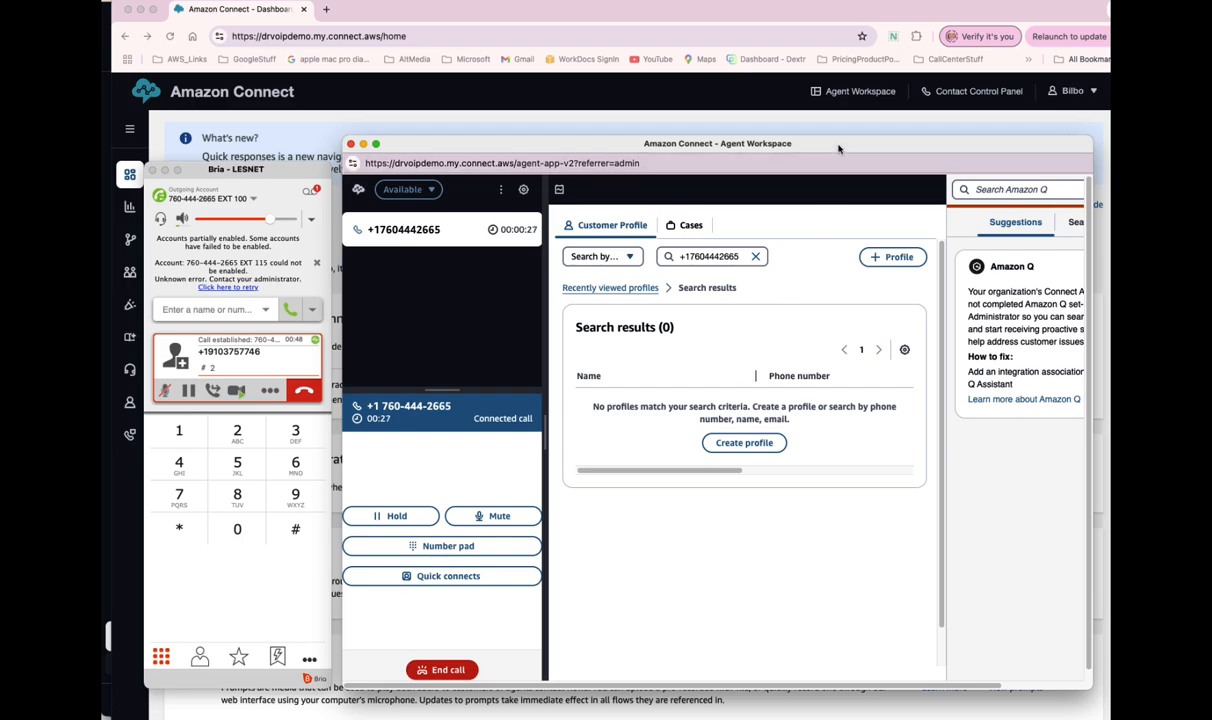
pyautogui.moveTo(837, 149); pyautogui.dragTo(792, 140)
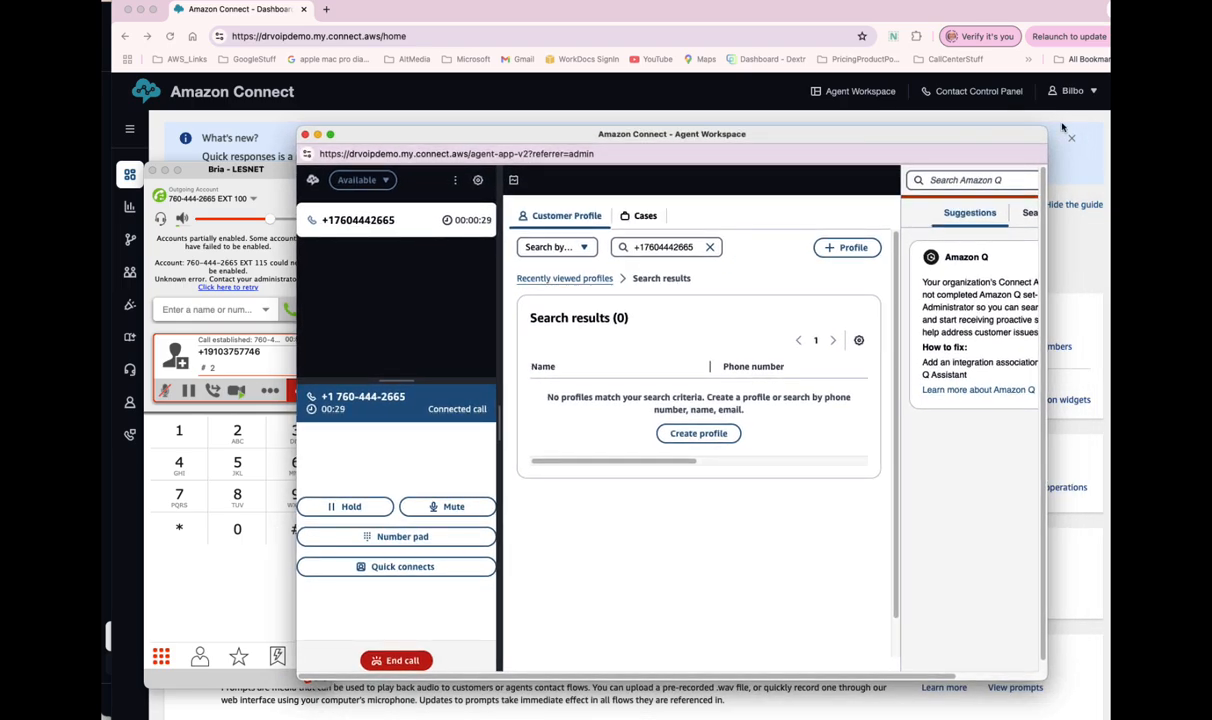
pyautogui.moveTo(1046, 128); pyautogui.dragTo(1055, 129)
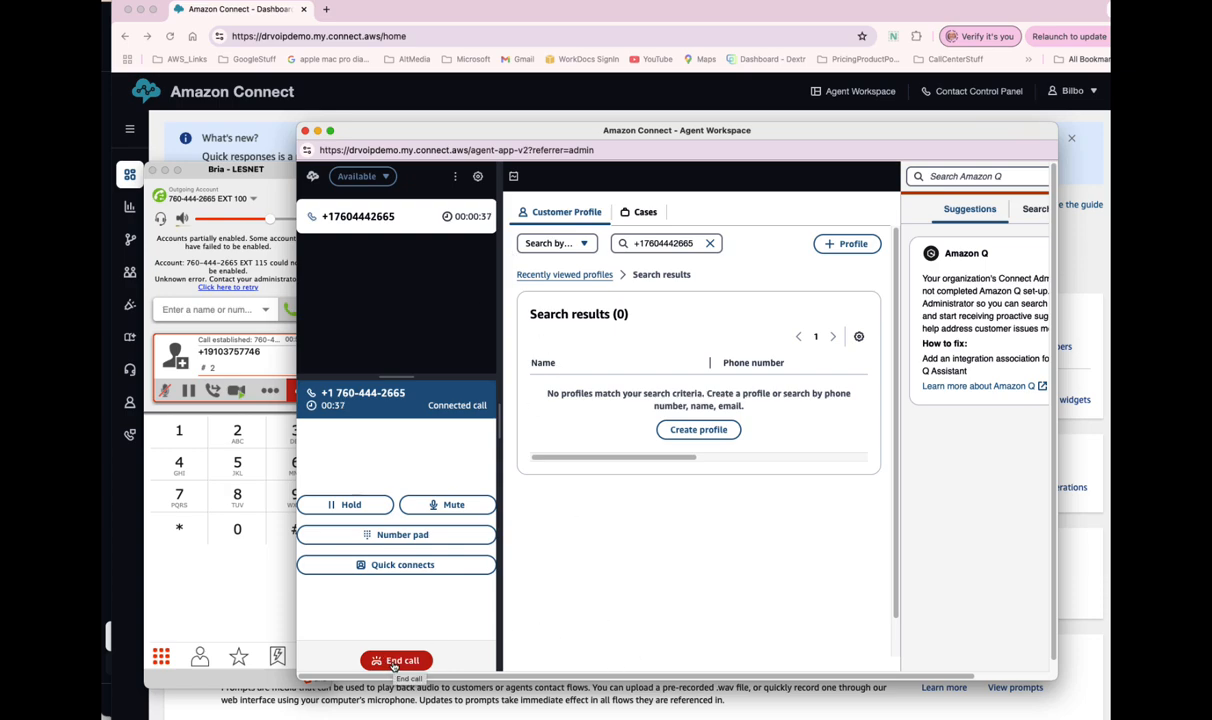
pyautogui.click(388, 563)
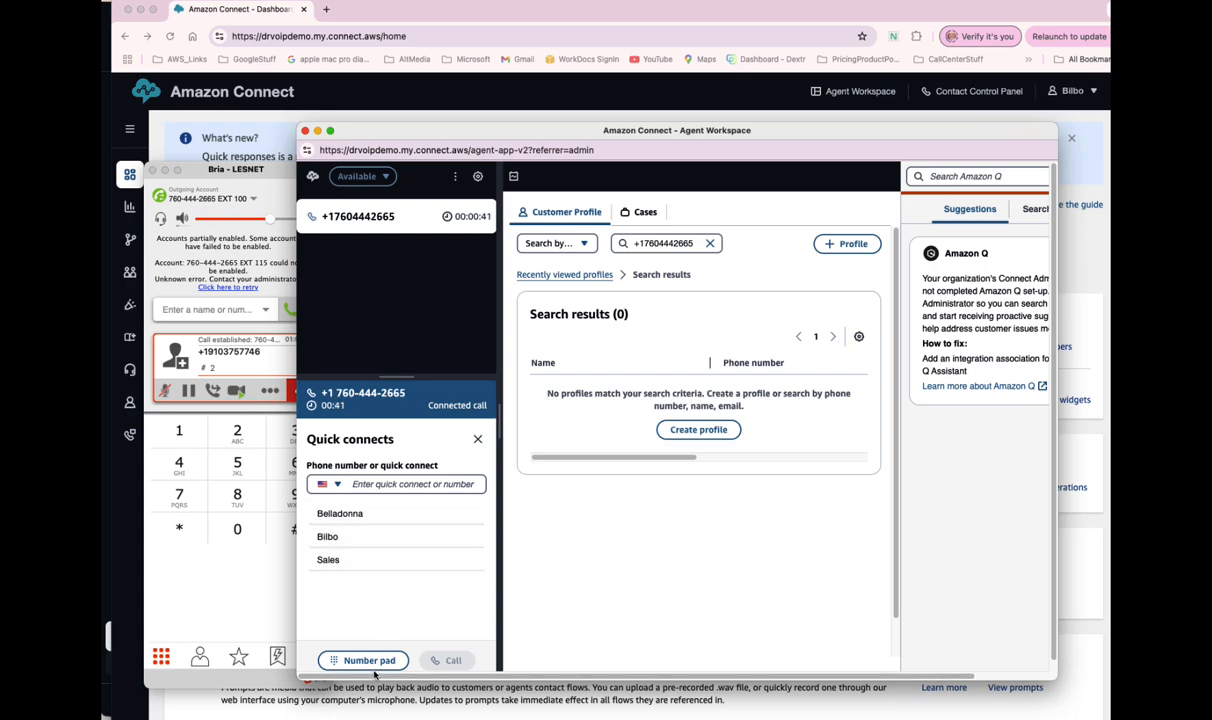
# - Hang up the call in Bria, close the contact, and minimize the Agent Workspace
pyautogui.click(476, 440)
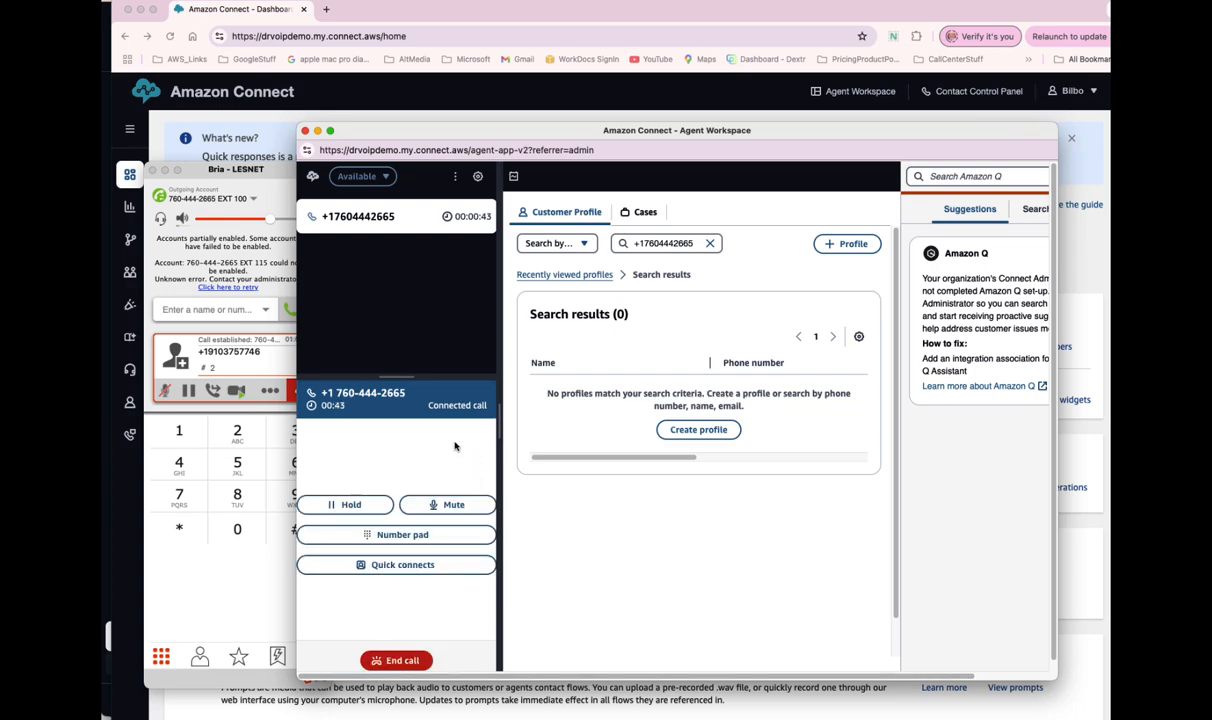
pyautogui.click(261, 366)
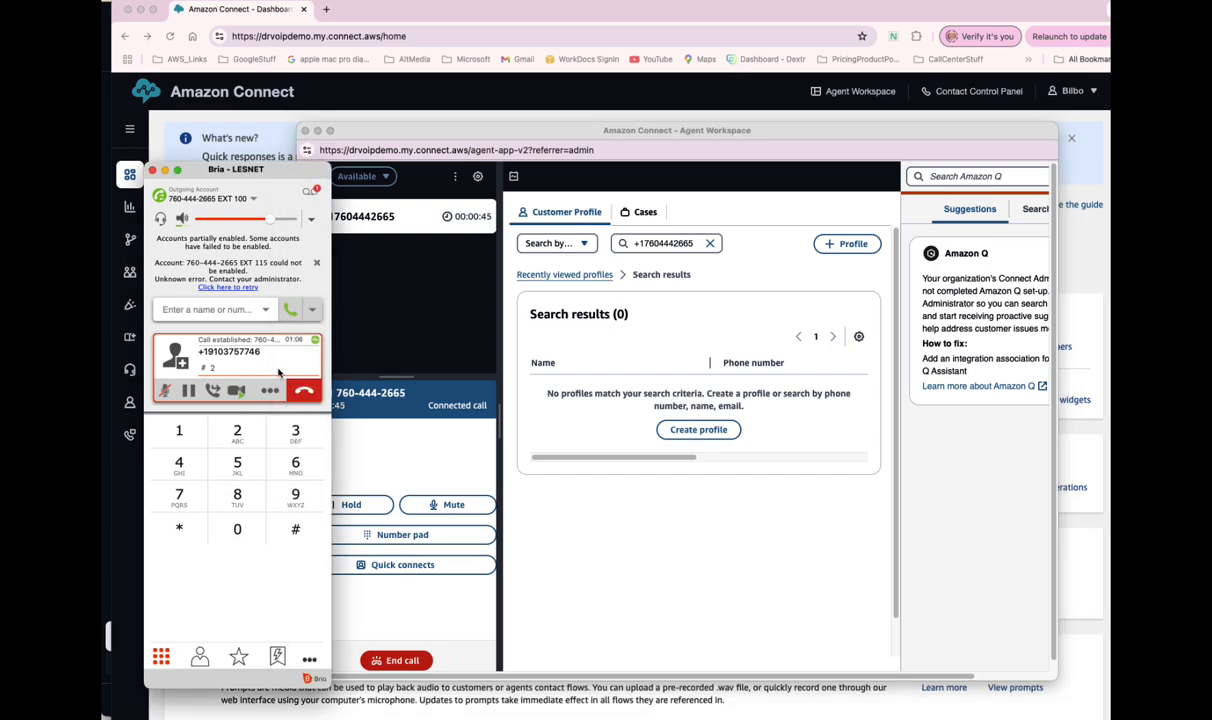
pyautogui.click(306, 389)
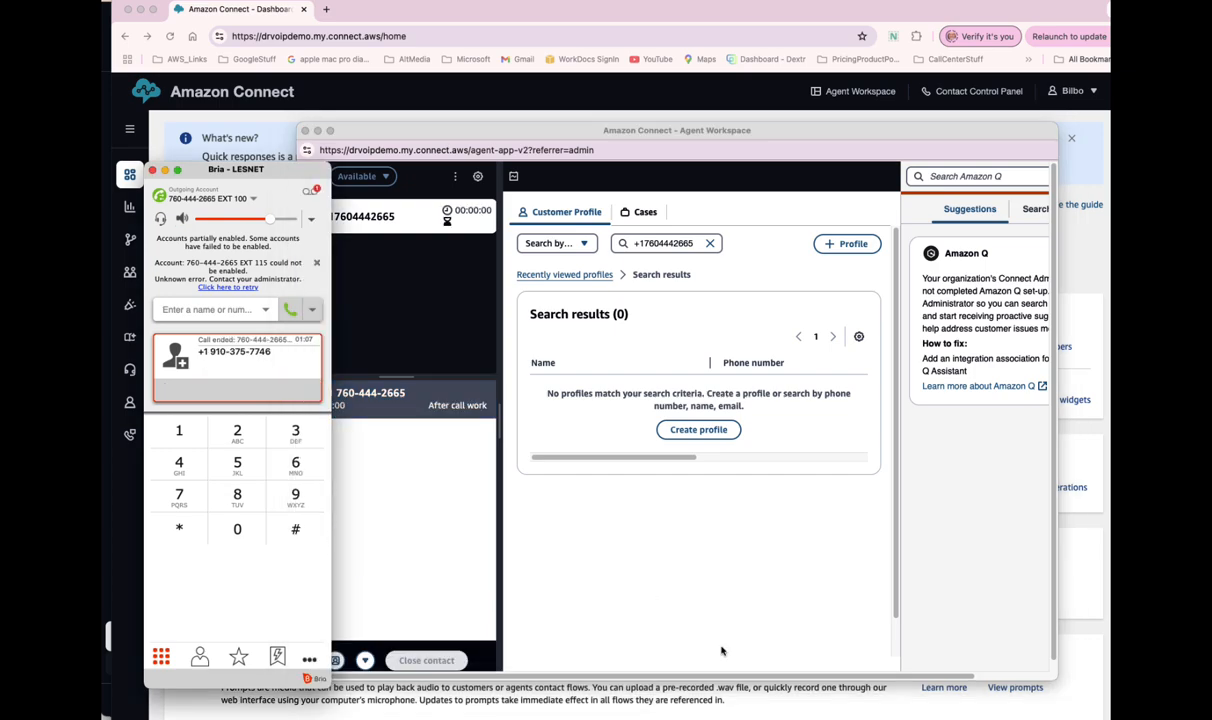
pyautogui.click(376, 269)
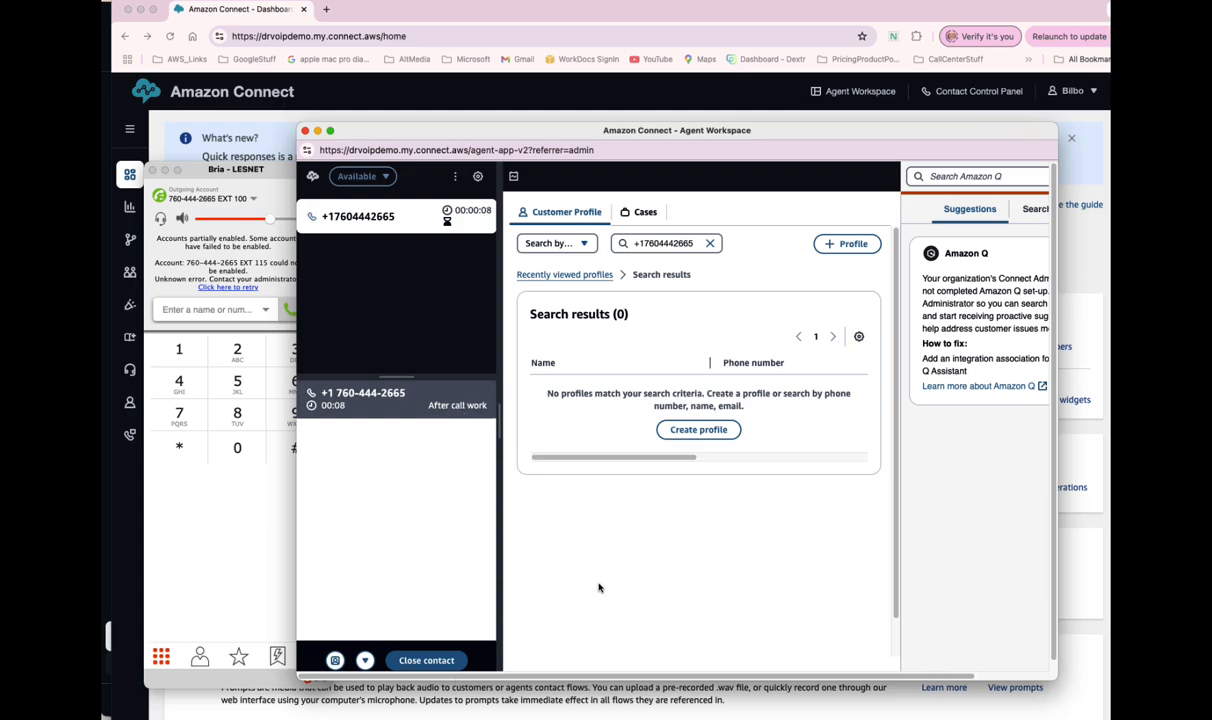
pyautogui.click(421, 663)
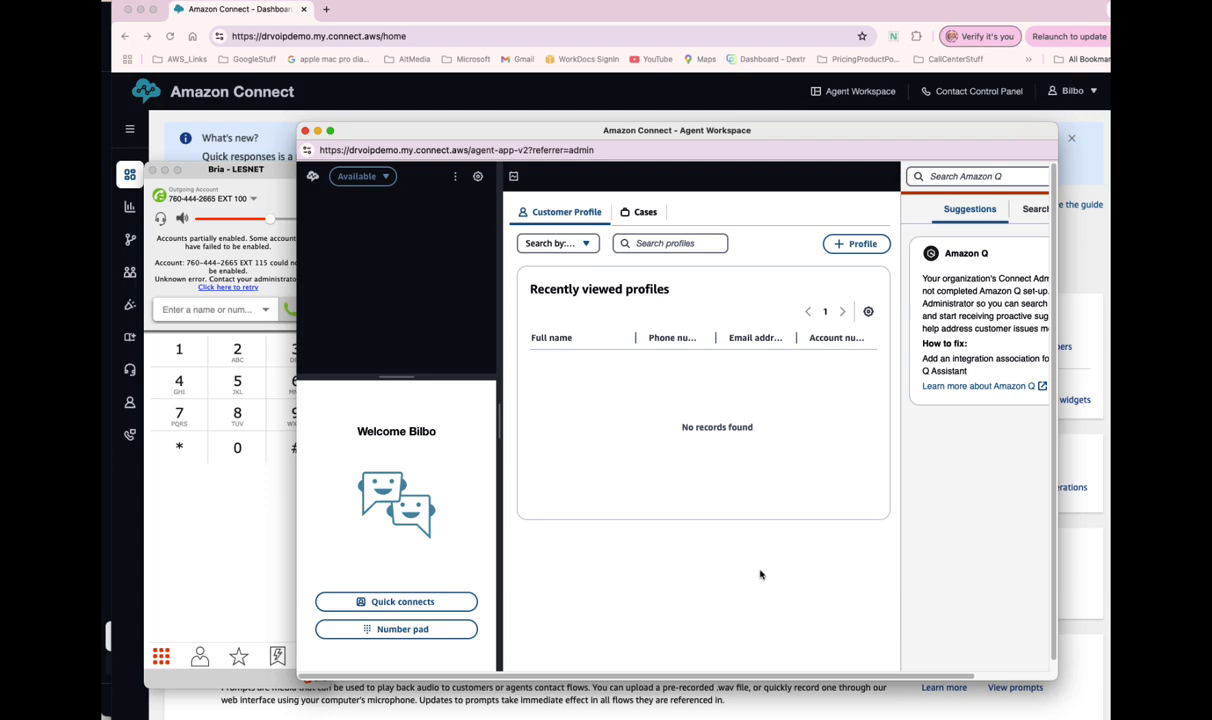
pyautogui.click(318, 132)
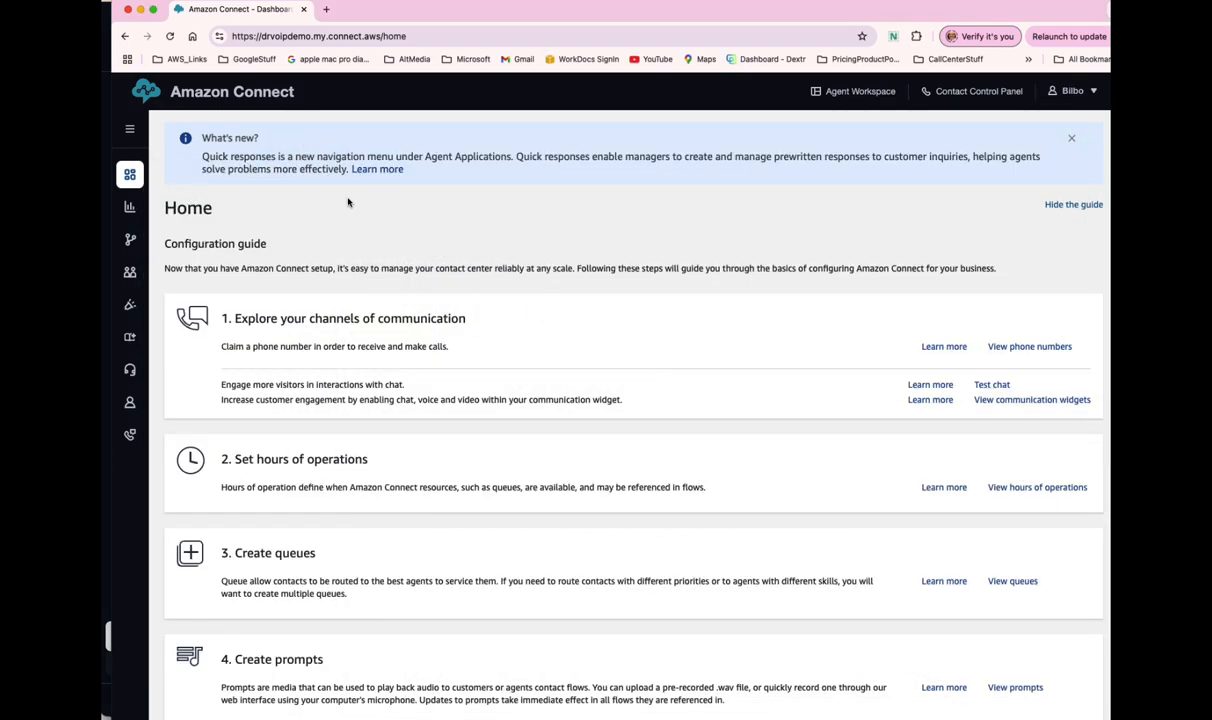
# - Close the Agent Workspace and CCP popups, move Bria aside, and expand Analytics and optimization
pyautogui.moveTo(129, 206)
pyautogui.scroll(-10, 663, 366)
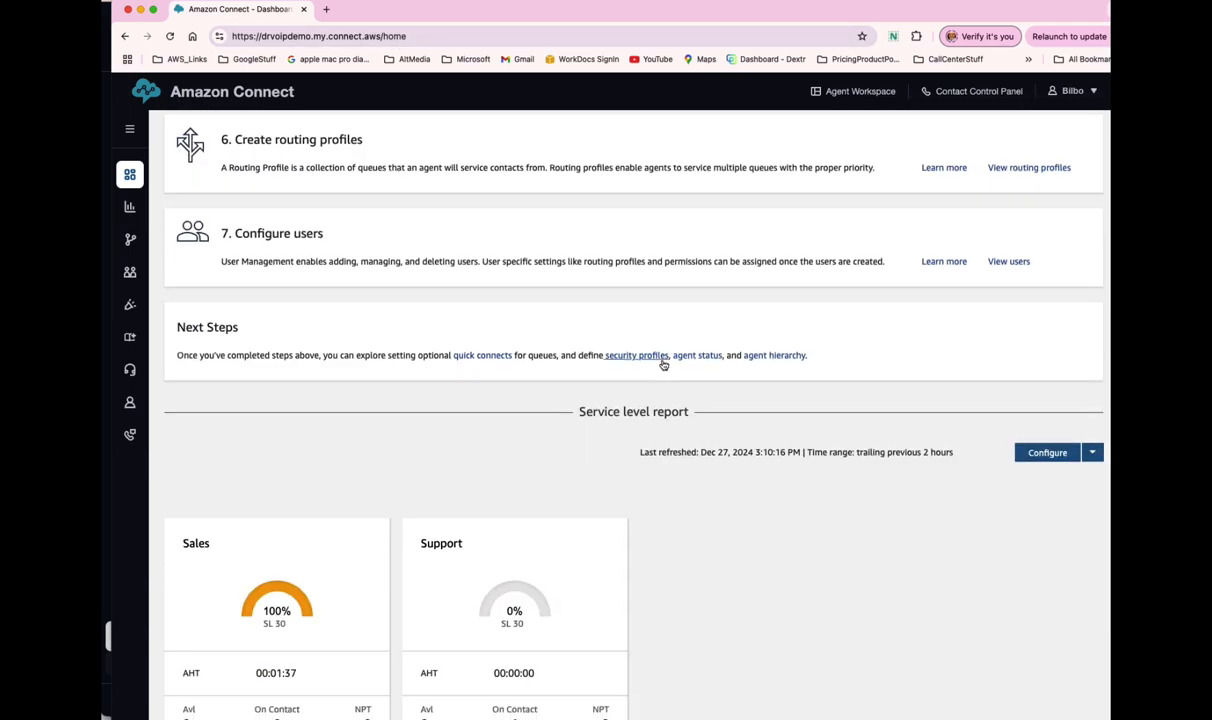
pyautogui.scroll(10, 663, 366)
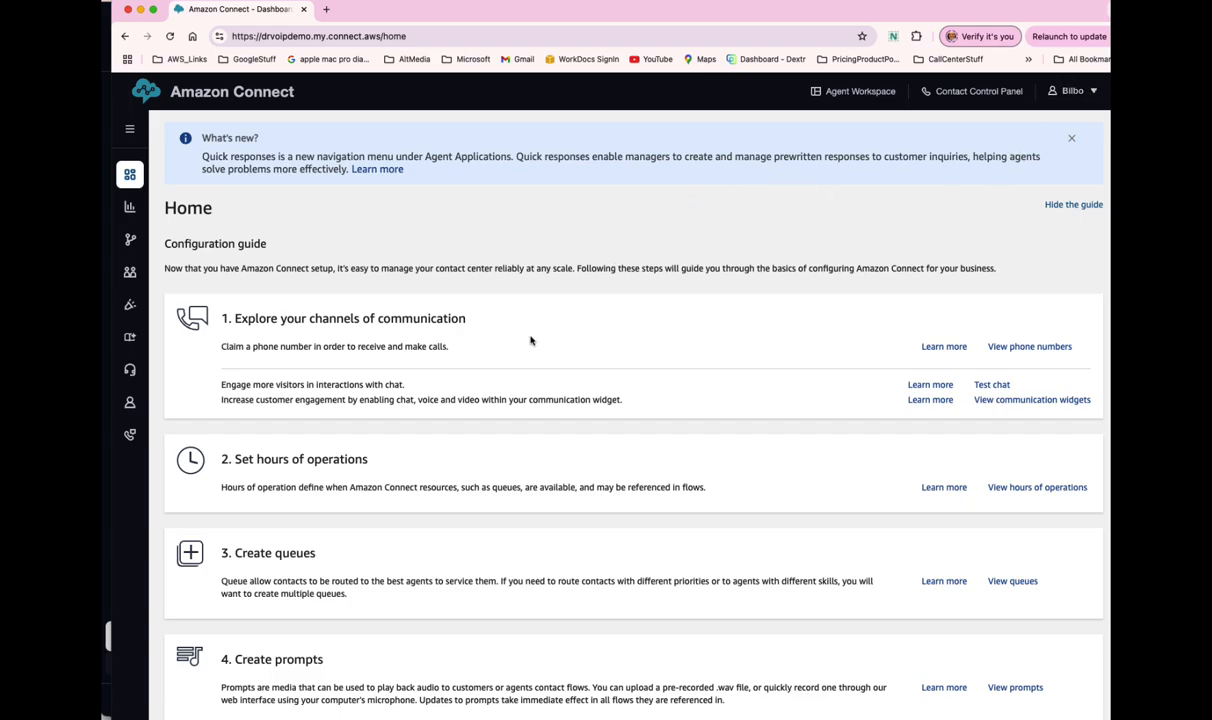
pyautogui.scroll(-10, 530, 341)
pyautogui.scroll(10, 530, 341)
pyautogui.moveTo(380, 15); pyautogui.dragTo(1211, 102)
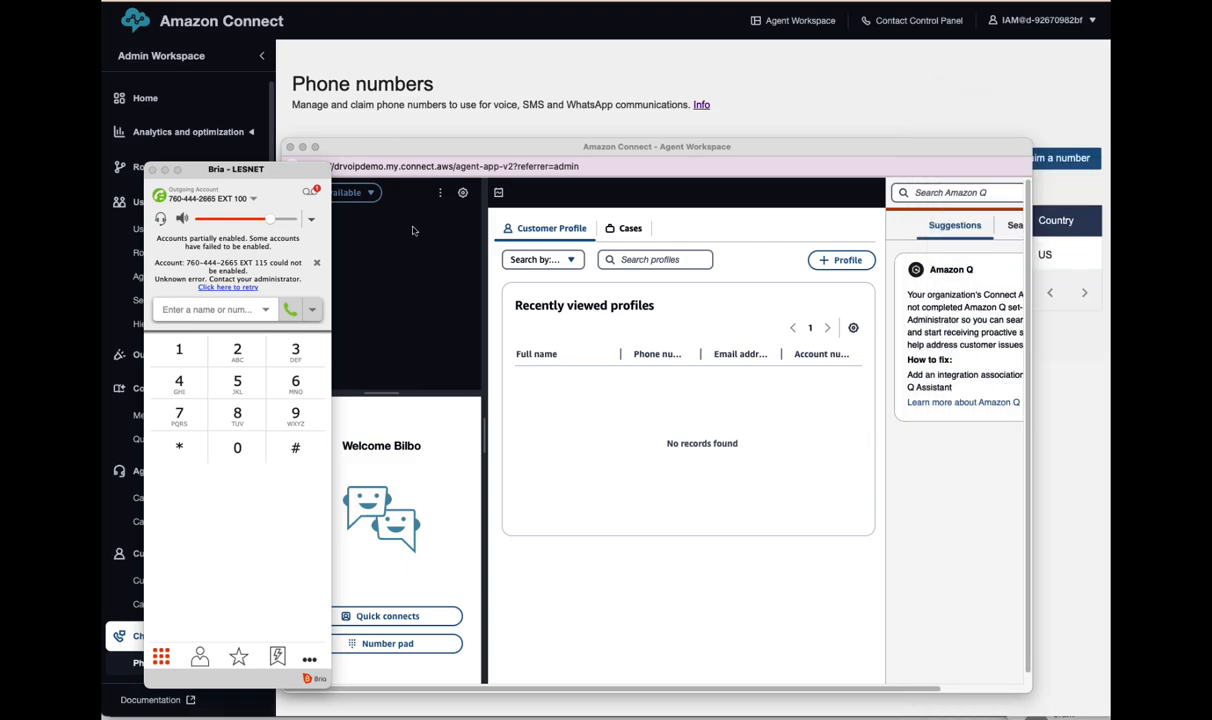
pyautogui.click(290, 147)
pyautogui.moveTo(191, 171); pyautogui.dragTo(0, 168)
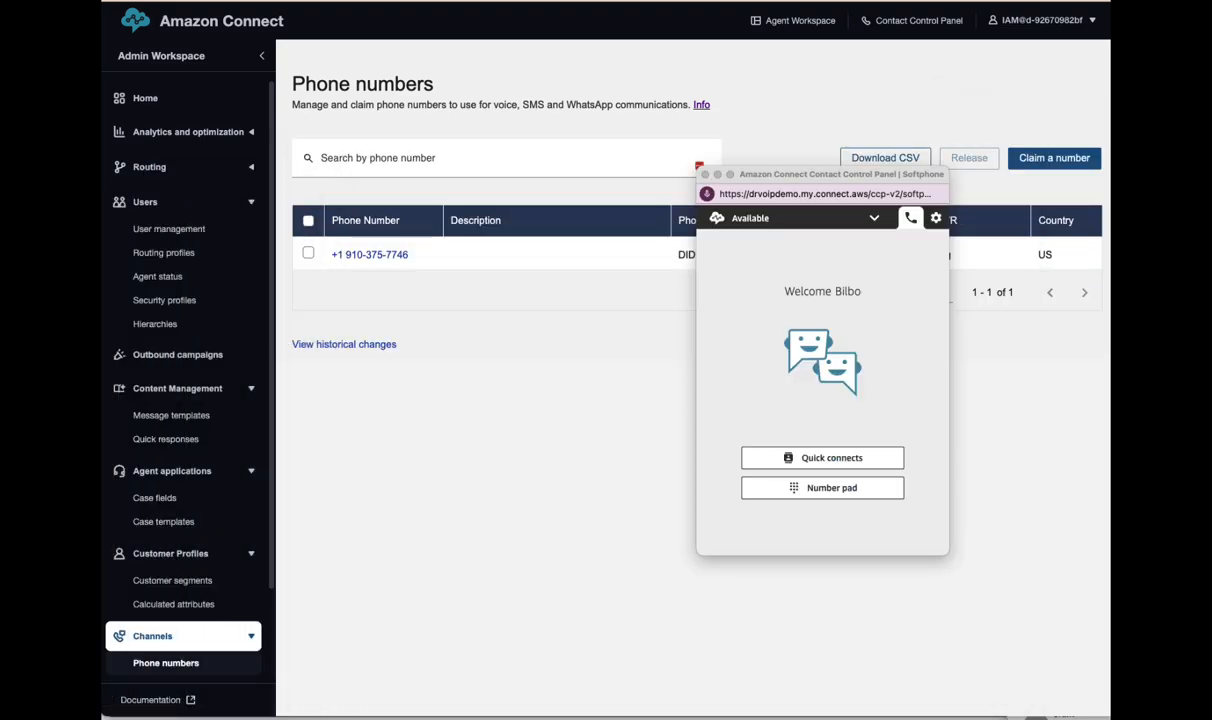
pyautogui.click(705, 175)
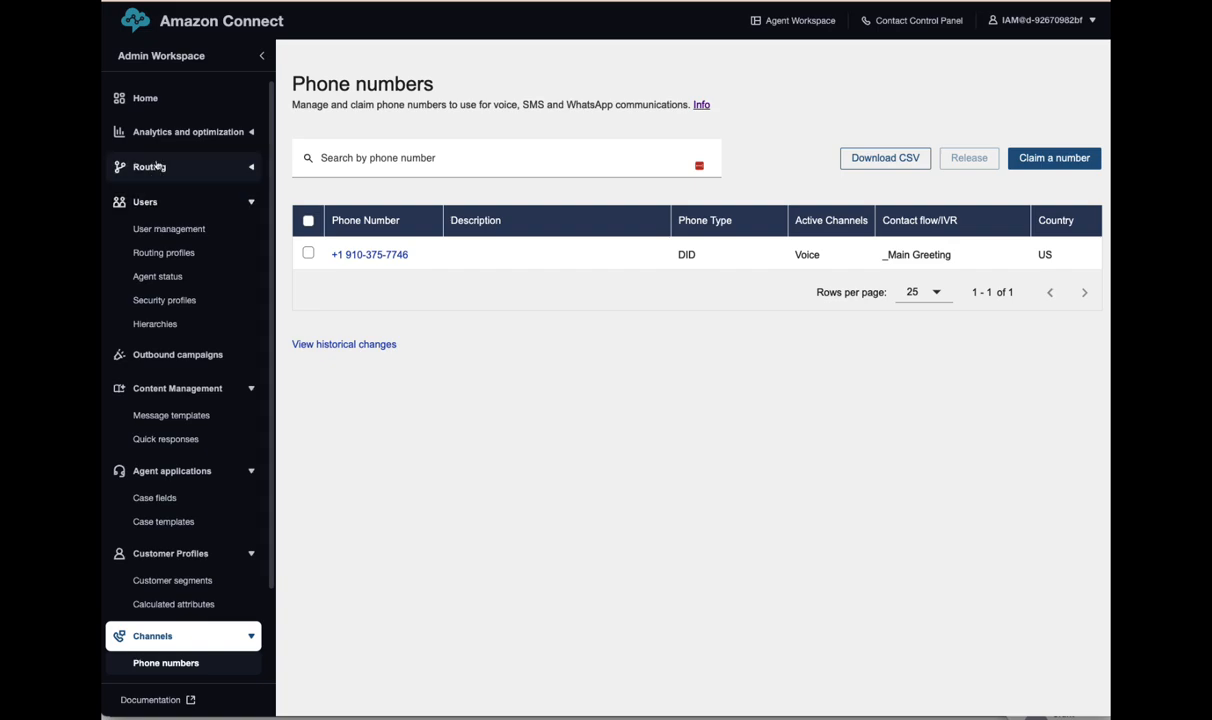
pyautogui.click(145, 126)
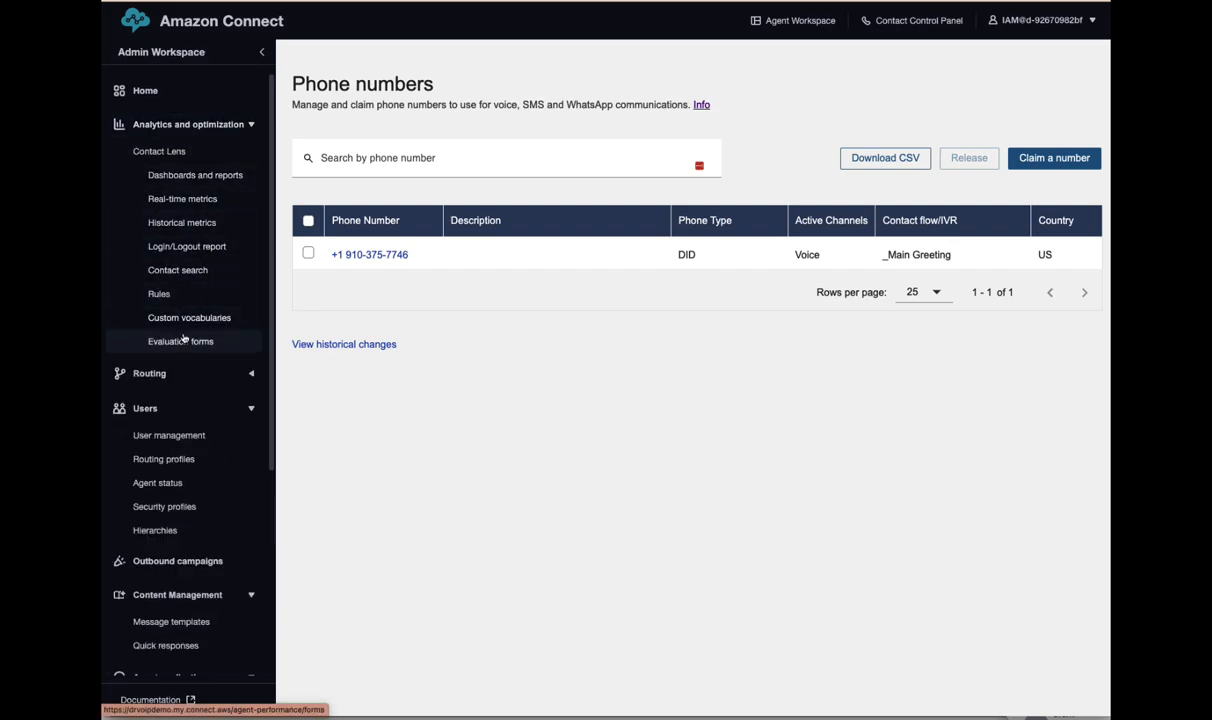
# - Find the test call in Contact search, check its date range and audio, then go to Real-time metrics
pyautogui.click(165, 272)
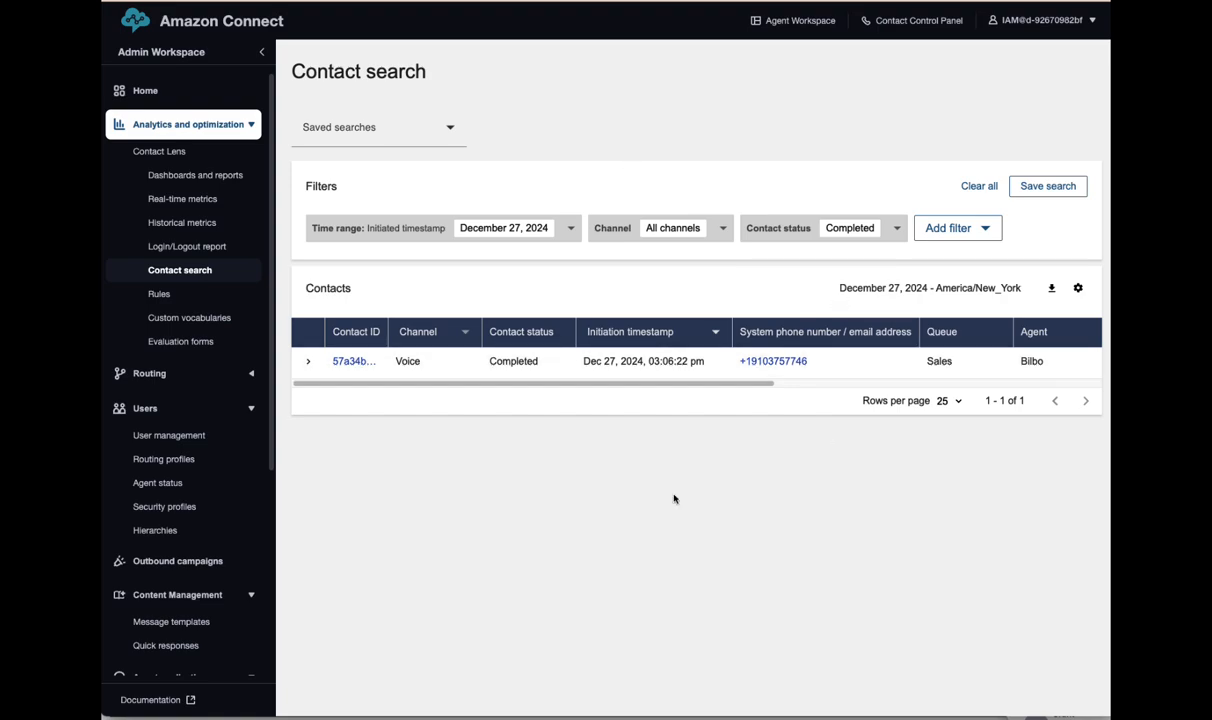
pyautogui.moveTo(670, 384); pyautogui.dragTo(457, 405)
pyautogui.click(572, 226)
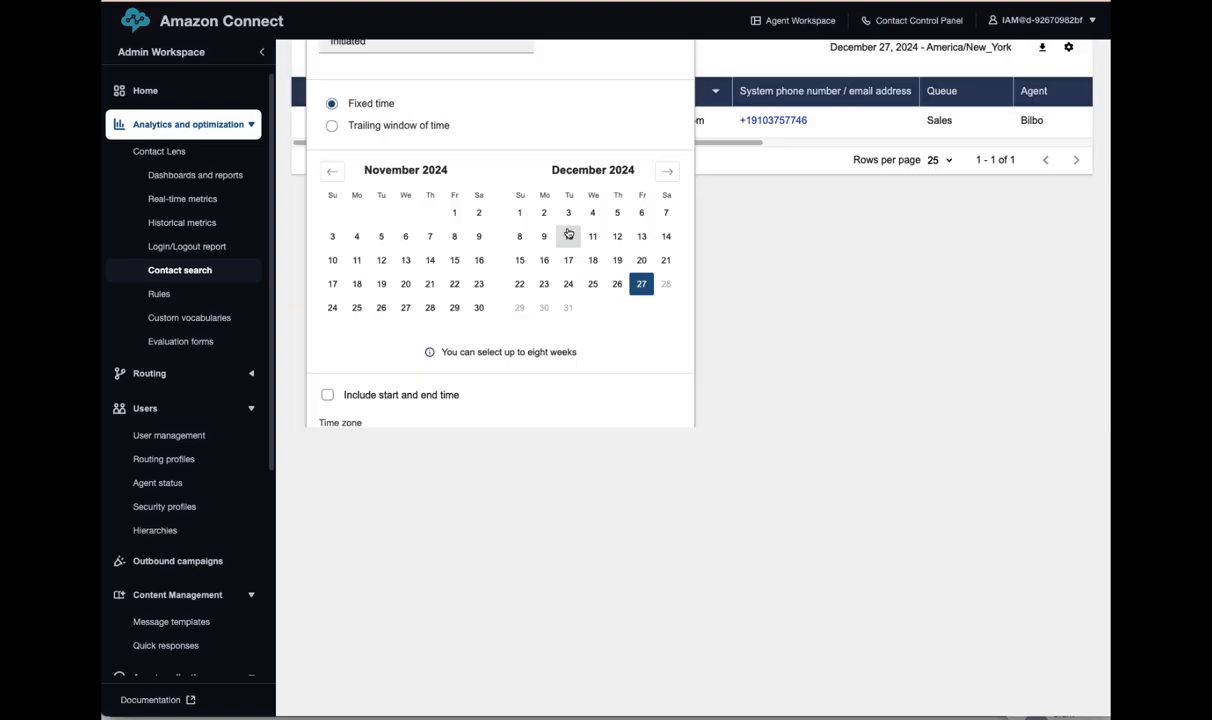
pyautogui.click(826, 365)
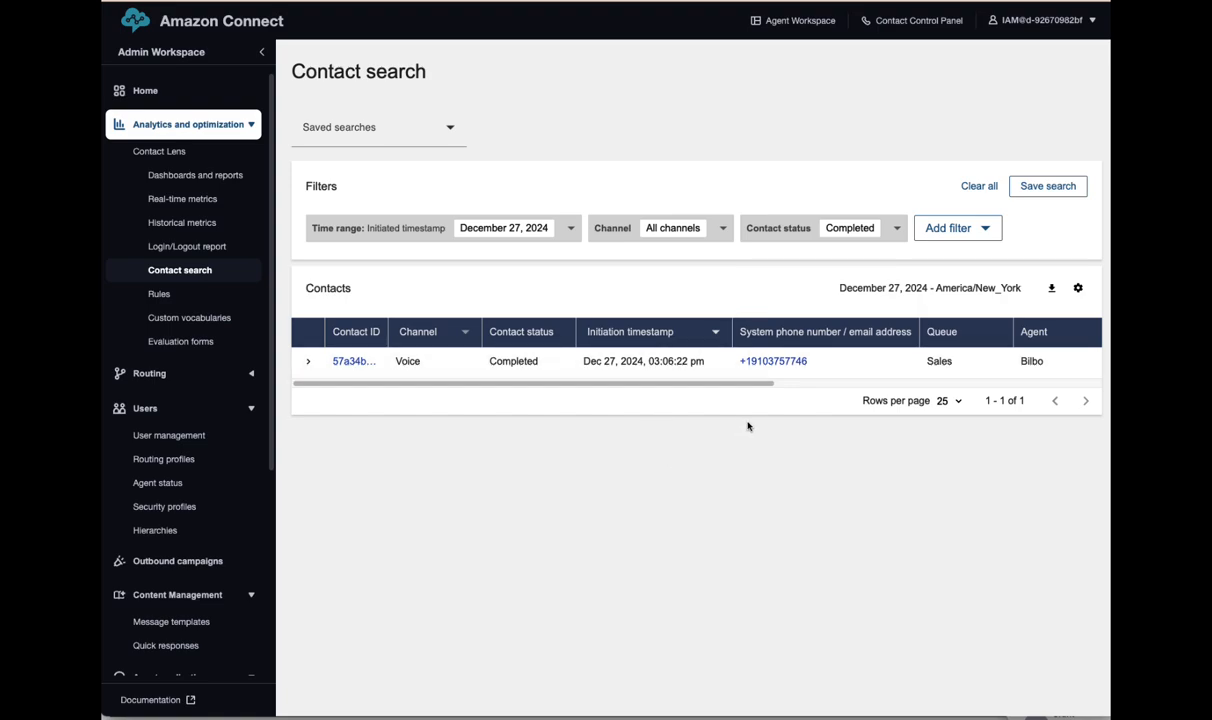
pyautogui.moveTo(735, 384); pyautogui.dragTo(578, 393)
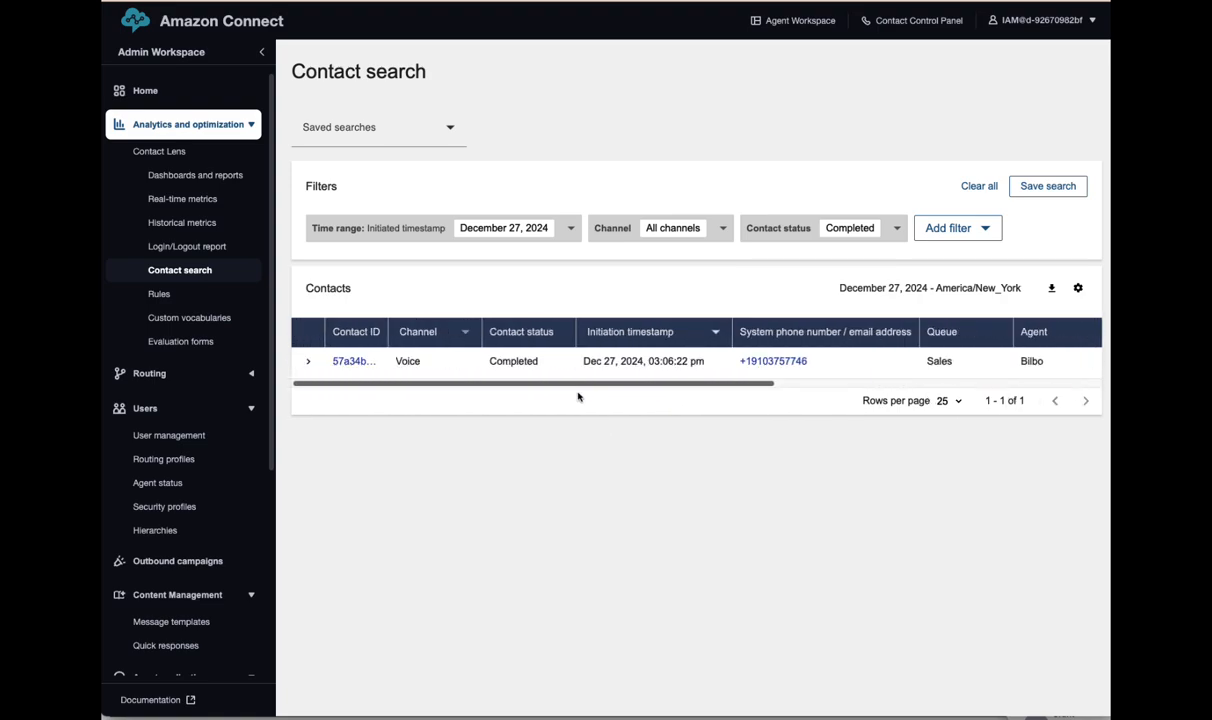
pyautogui.click(309, 364)
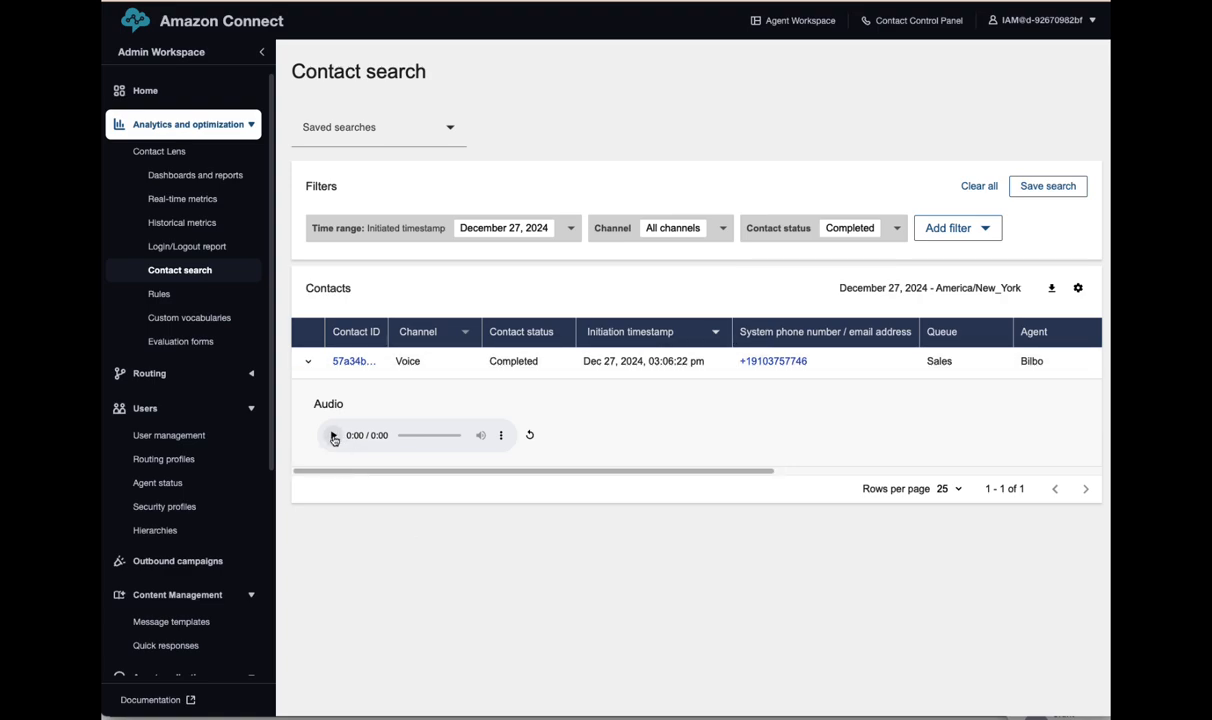
pyautogui.click(308, 361)
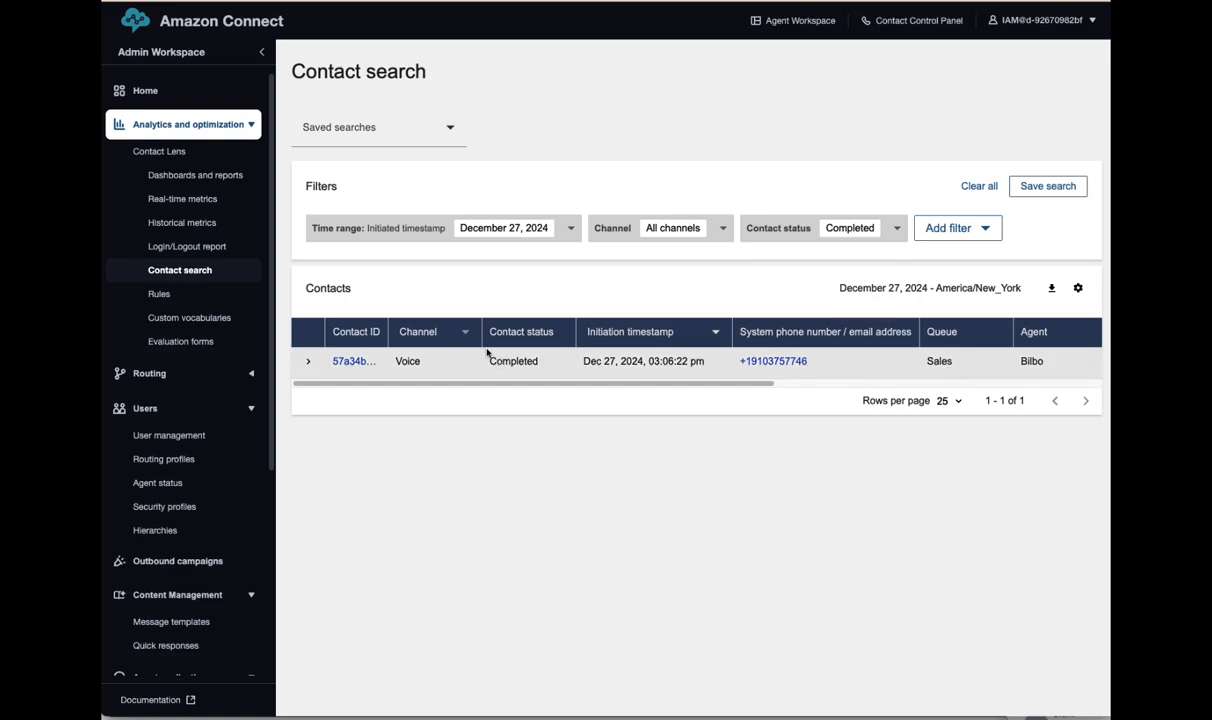
pyautogui.click(183, 200)
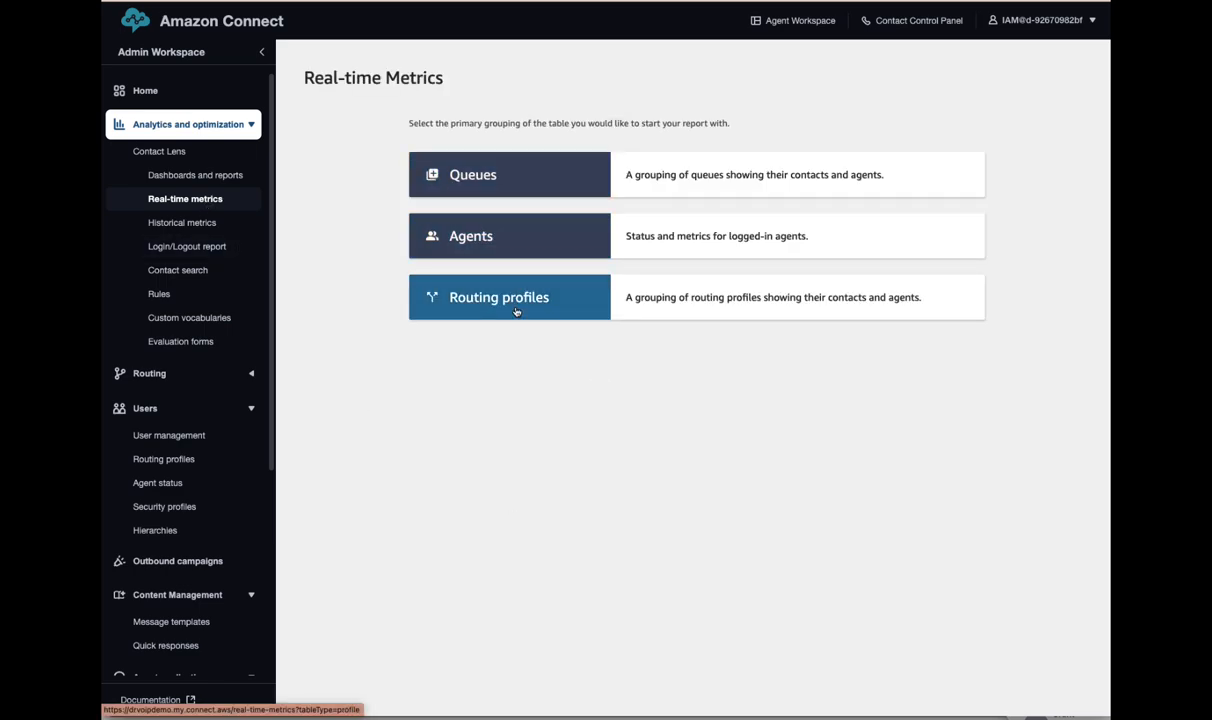
# - Start a Queues real-time report and add an Agents table to it
pyautogui.click(487, 178)
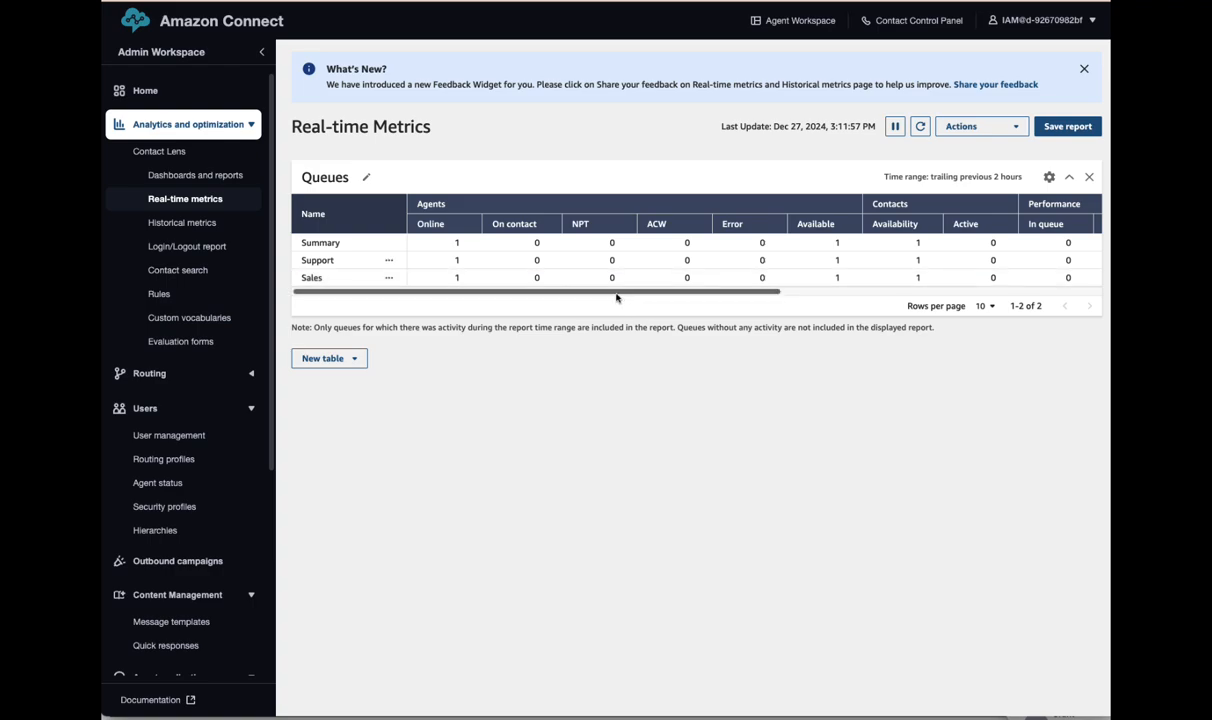
pyautogui.moveTo(616, 293); pyautogui.dragTo(940, 296)
pyautogui.moveTo(1065, 315); pyautogui.dragTo(575, 330)
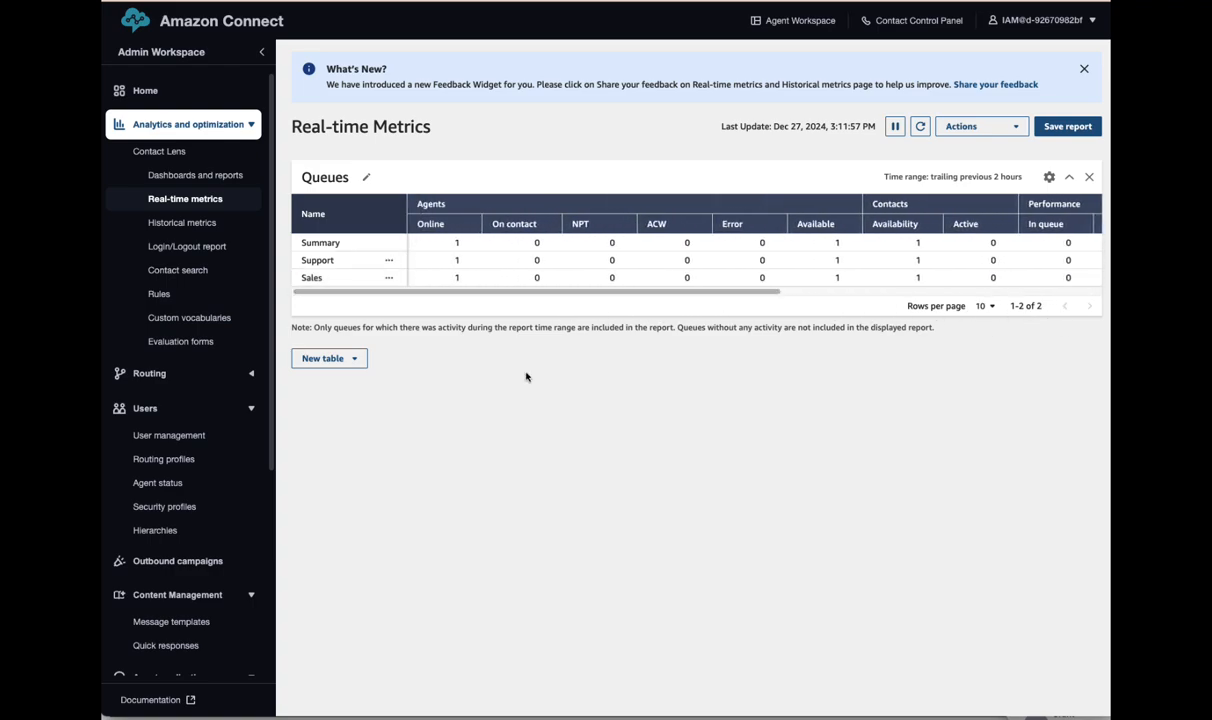
pyautogui.click(325, 357)
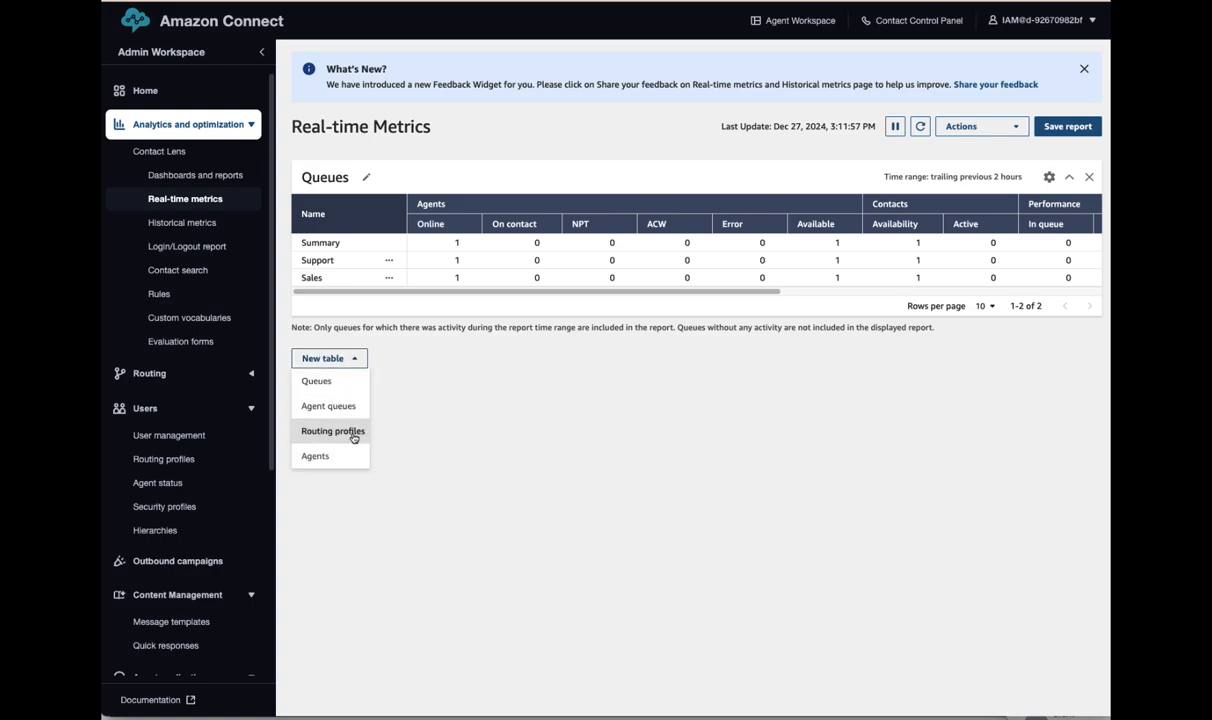
pyautogui.click(316, 456)
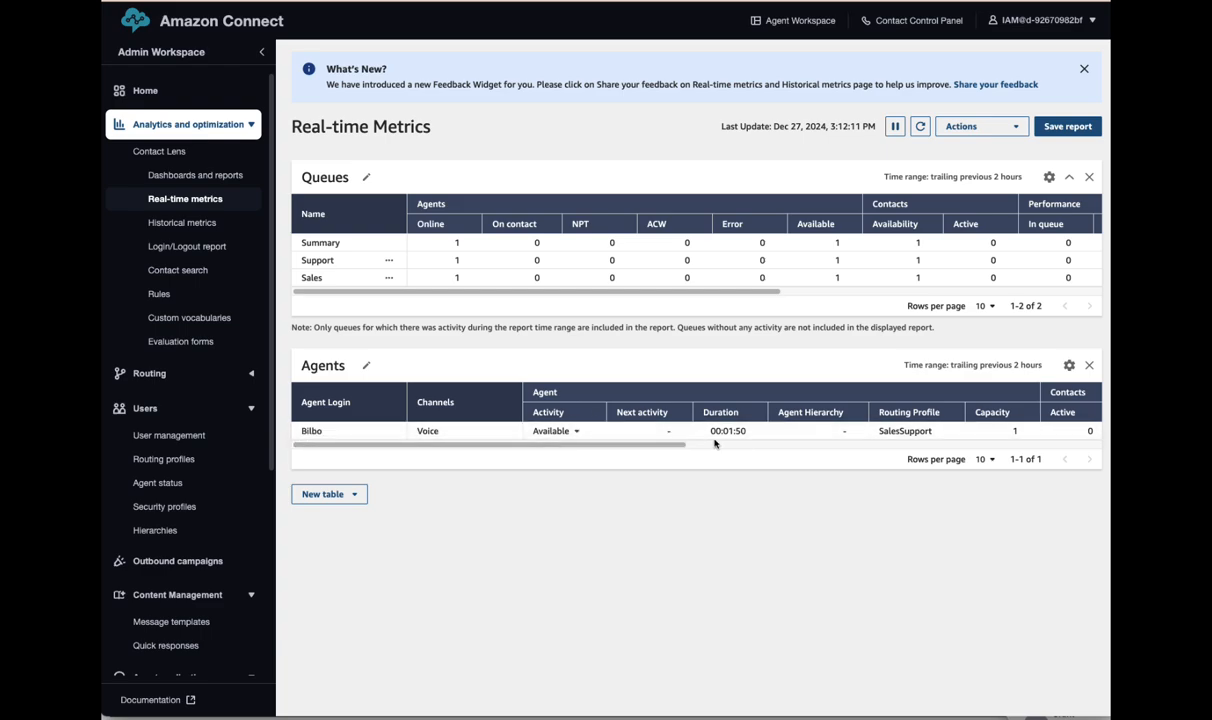
# - Review the agent's Activity status options without changing them and scroll down the report
pyautogui.click(571, 436)
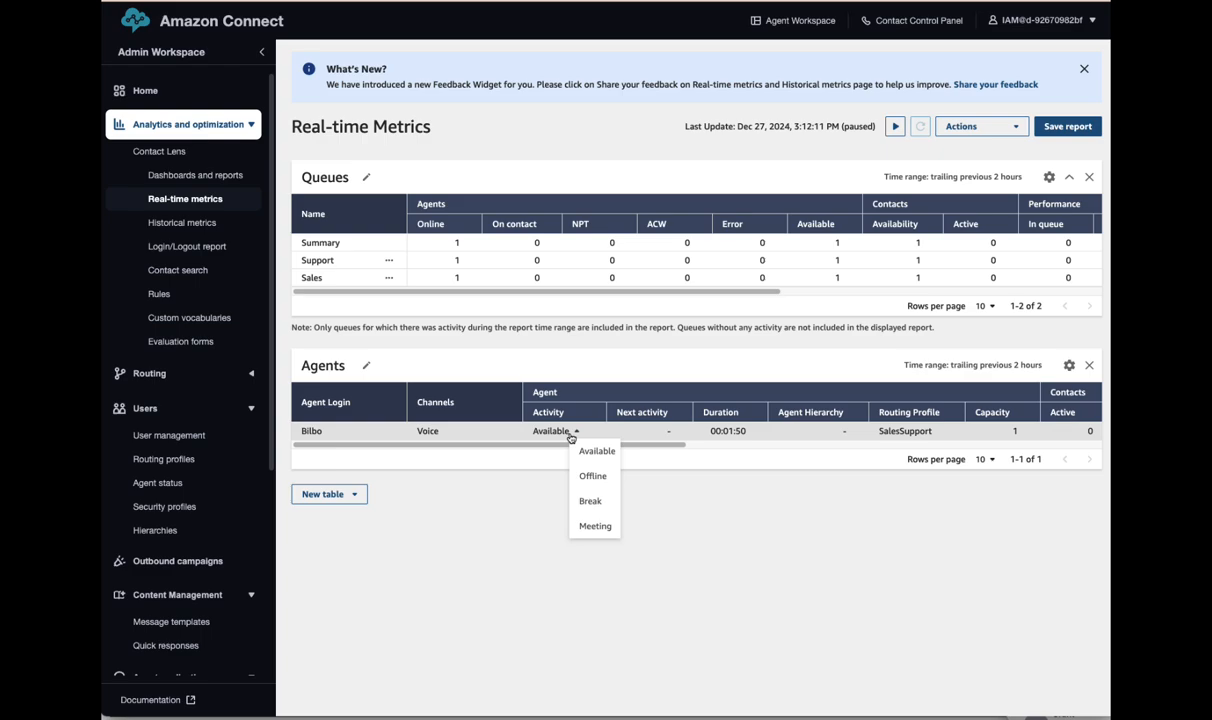
pyautogui.click(571, 436)
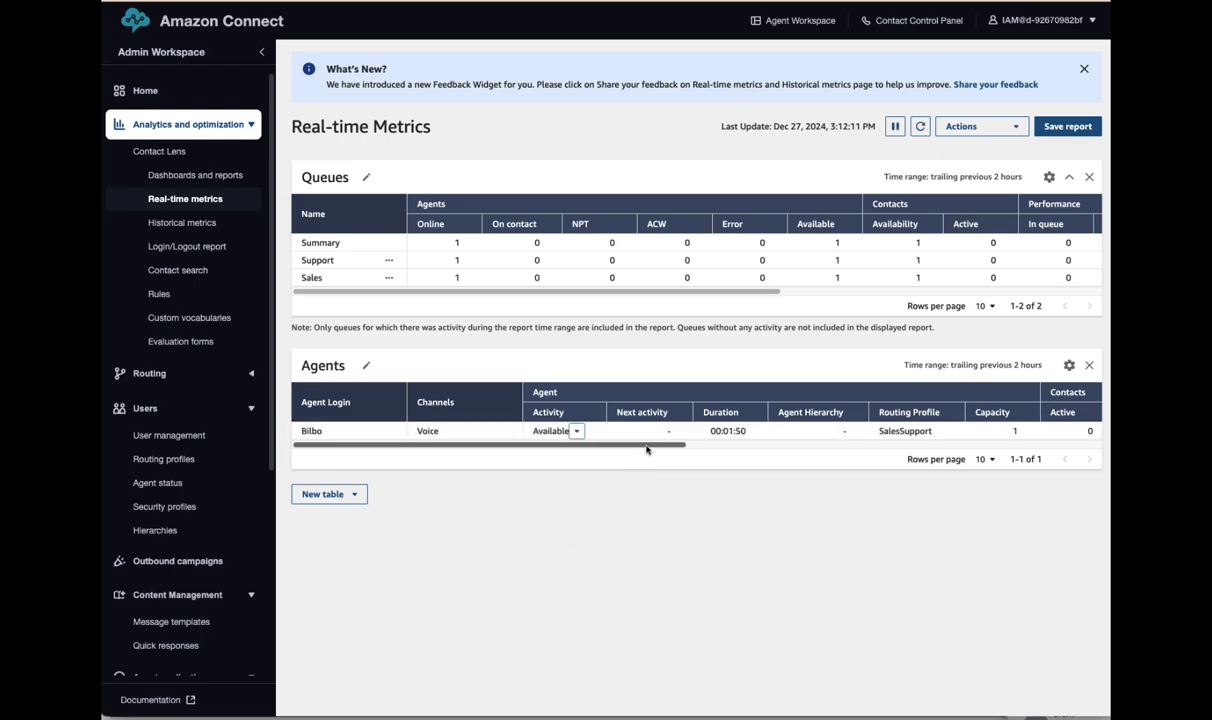
pyautogui.moveTo(646, 444)
pyautogui.mouseDown()
pyautogui.moveTo(1082, 460)
pyautogui.moveTo(628, 443)
pyautogui.mouseUp()
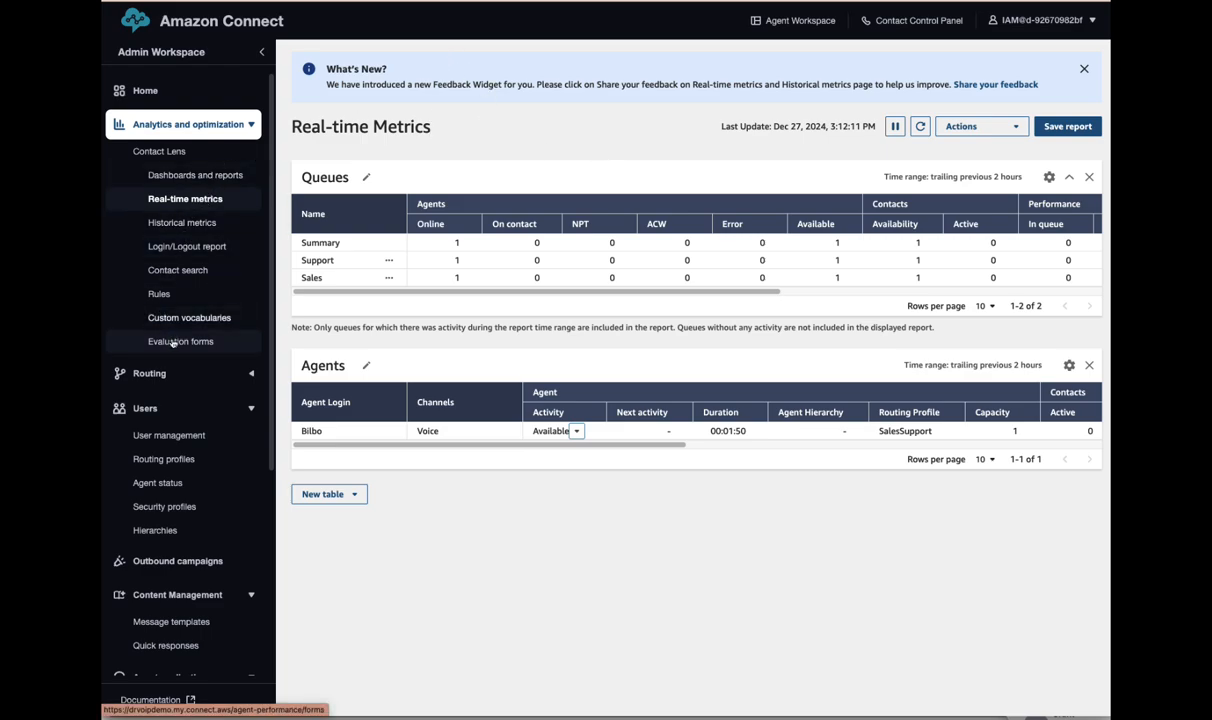
pyautogui.scroll(-1, 192, 460)
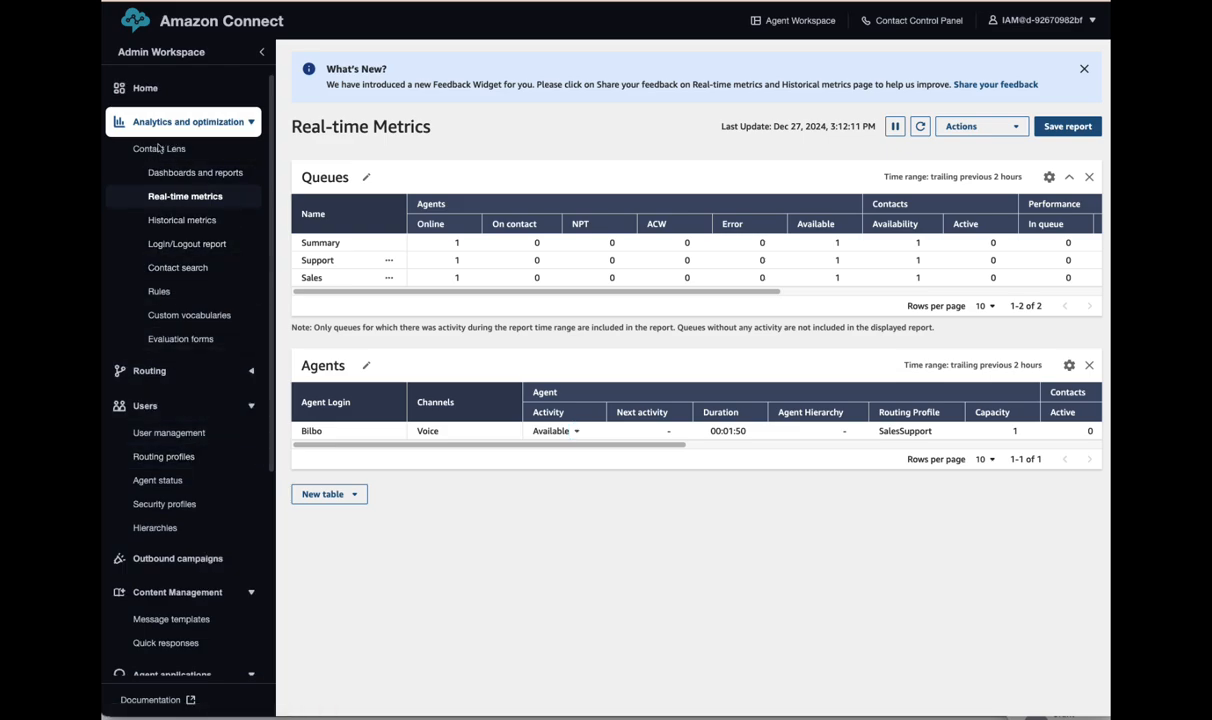
pyautogui.scroll(-1, 165, 300)
# - Go to Routing > Flows and open the _Main Greeting flow from the list
pyautogui.click(150, 361)
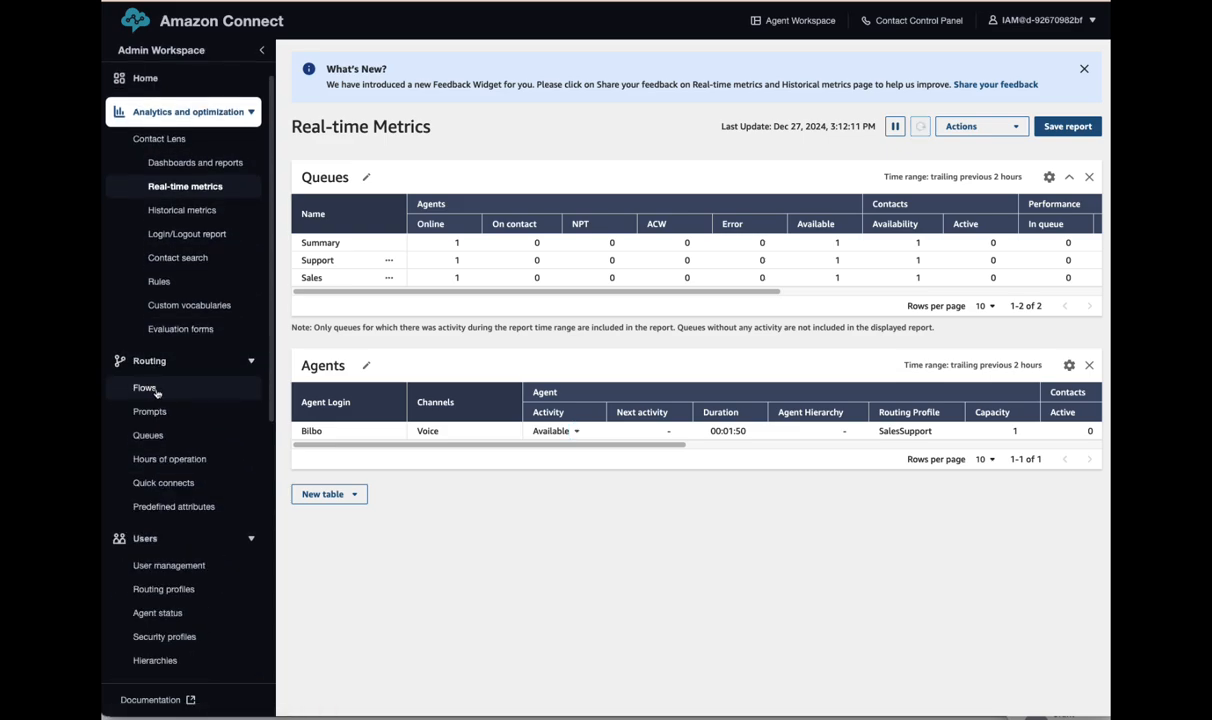
pyautogui.click(150, 389)
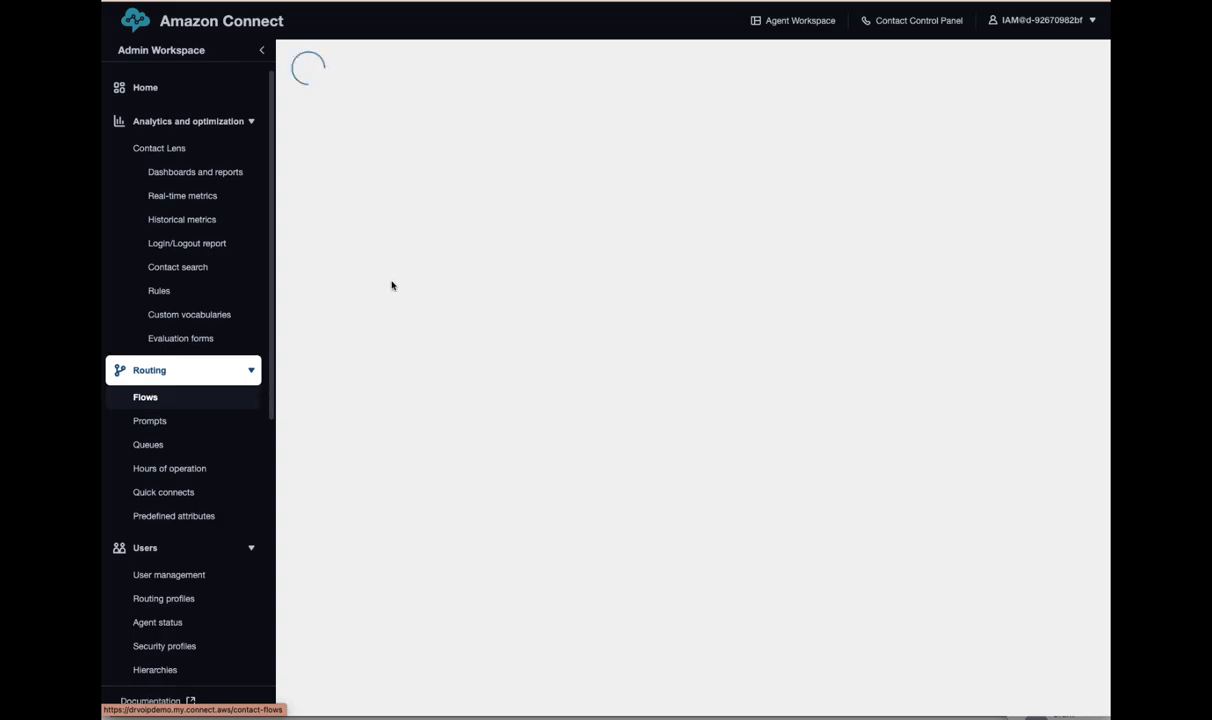
pyautogui.scroll(-5, 367, 363)
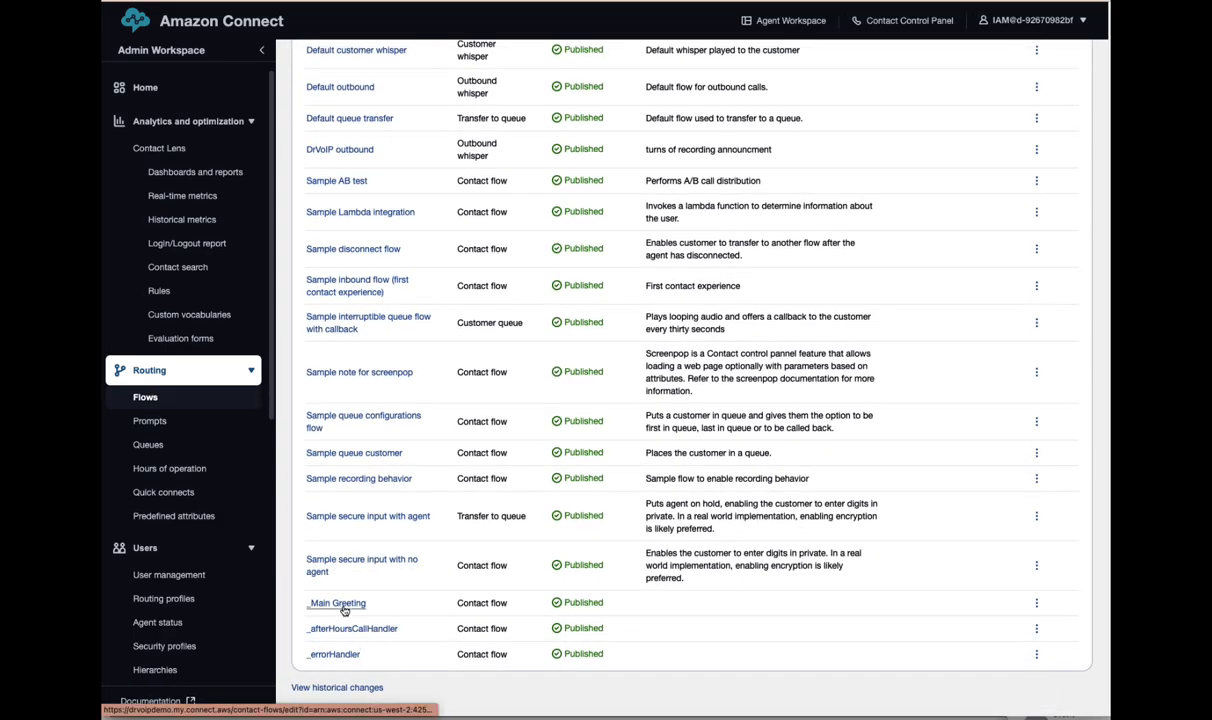
pyautogui.click(328, 604)
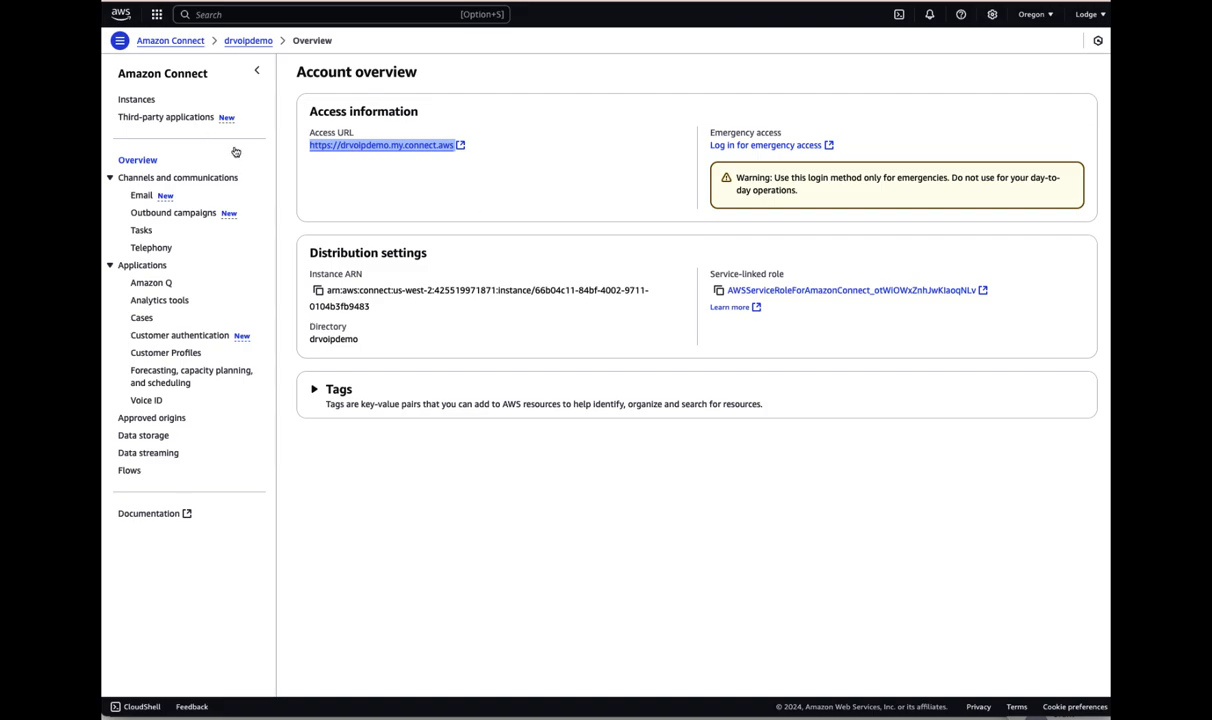
# - Search the console for 'cloudwatch' and open the CloudWatch service from the results
pyautogui.click(157, 15)
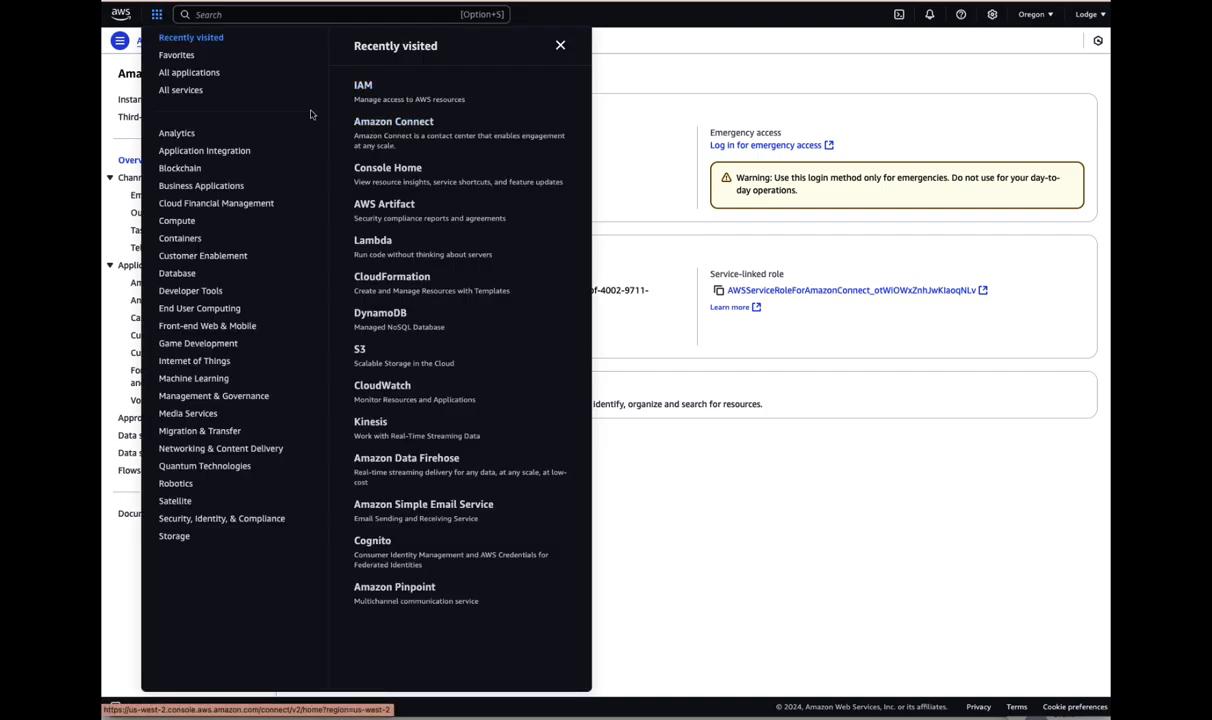
pyautogui.click(233, 18)
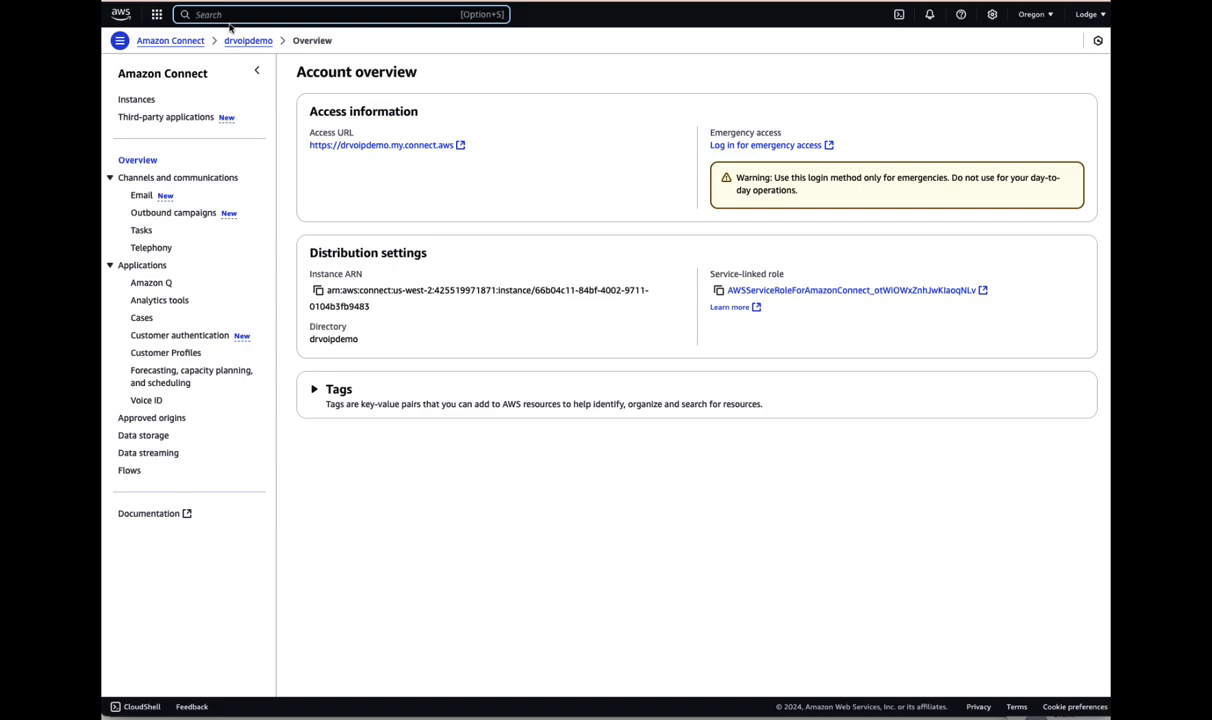
pyautogui.write('c')
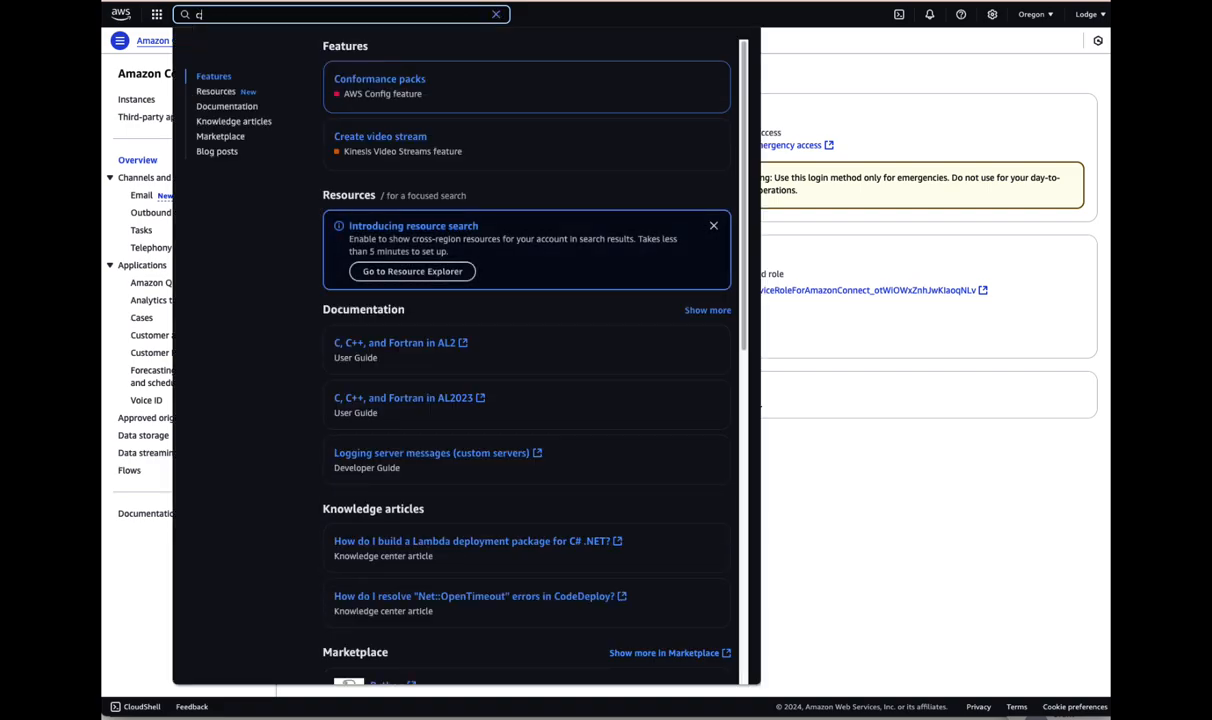
pyautogui.press('Escape')
pyautogui.write('loud WAN')
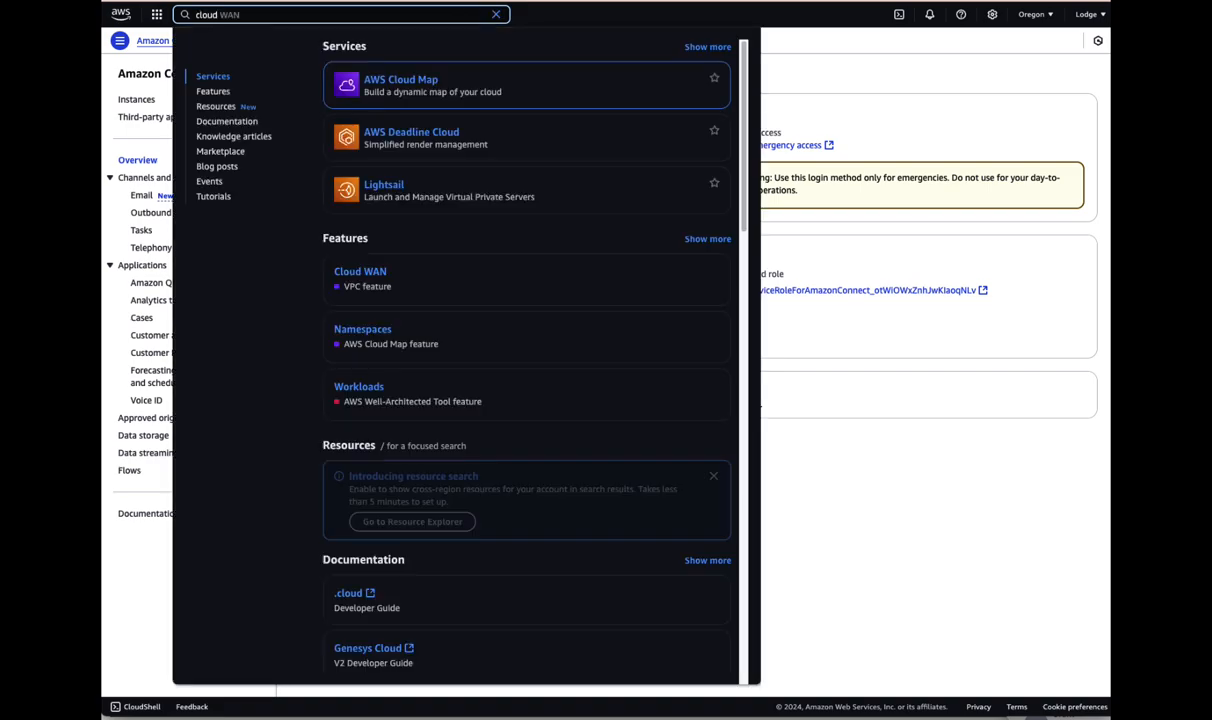
pyautogui.press('BackSpace')
pyautogui.press('BackSpace')
pyautogui.press('BackSpace')
pyautogui.press('BackSpace')
pyautogui.write('watch')
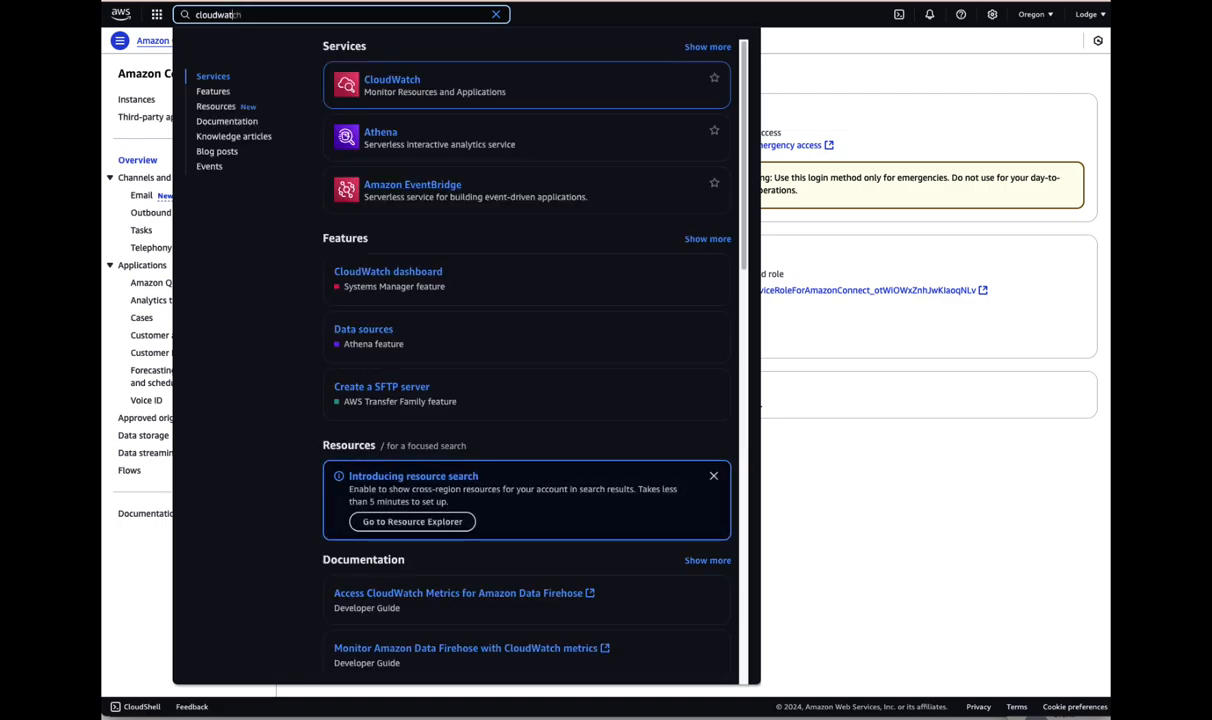
pyautogui.click(392, 84)
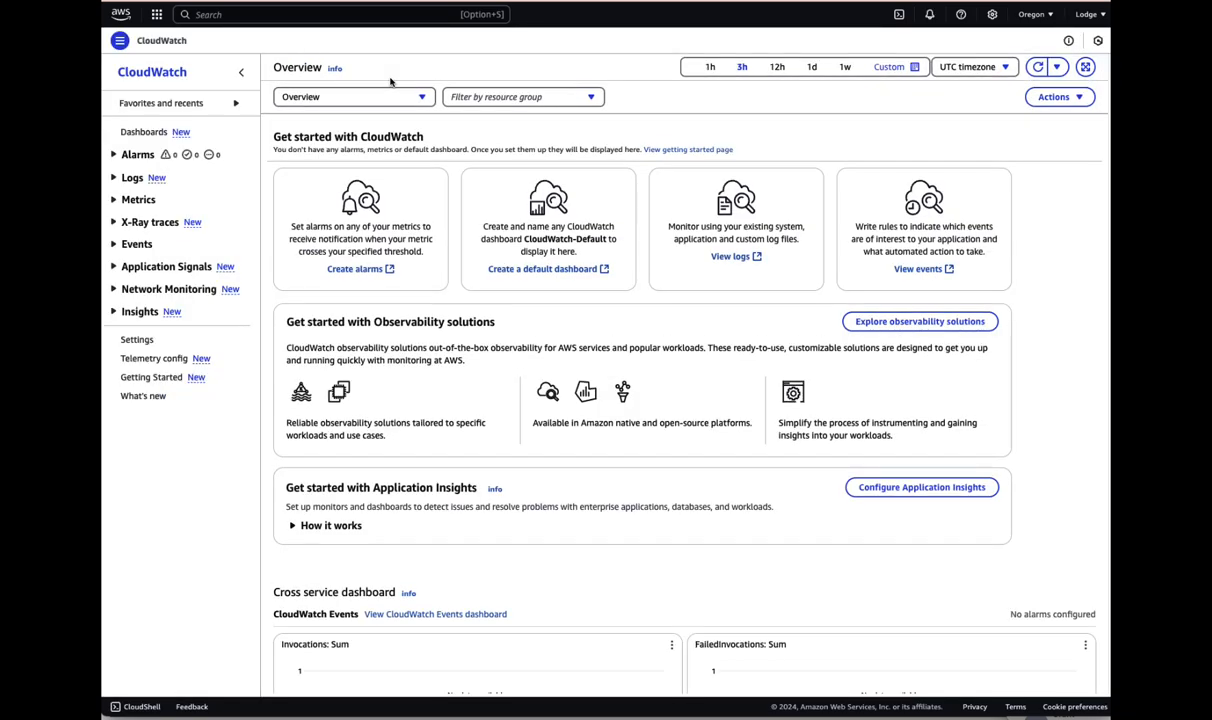
# - Open the /aws/connect/drvoipdemo log group from the CloudWatch Log groups list
pyautogui.click(130, 178)
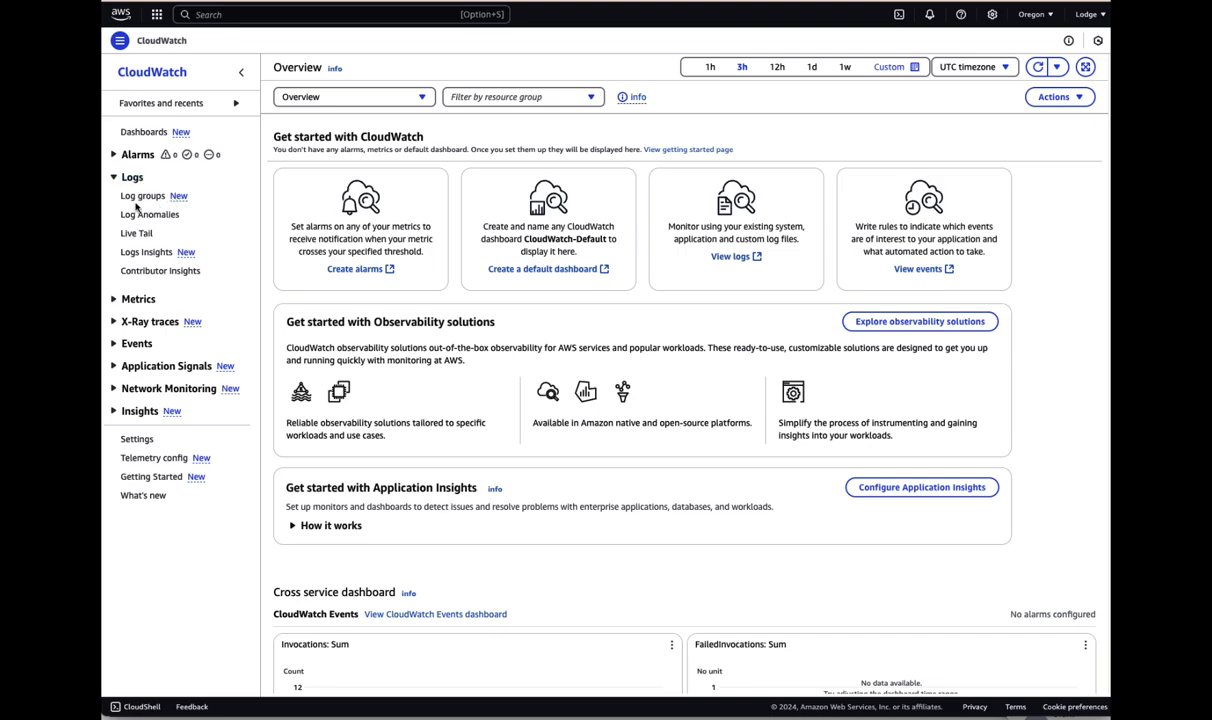
pyautogui.click(143, 197)
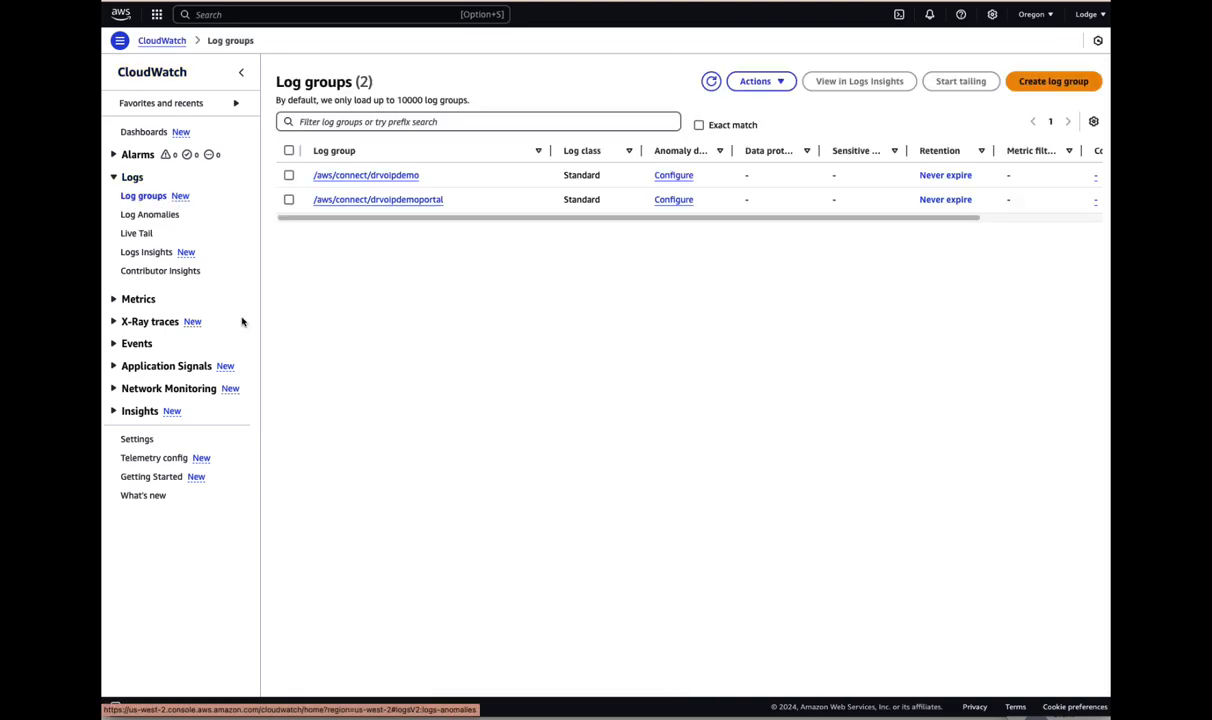
pyautogui.click(387, 175)
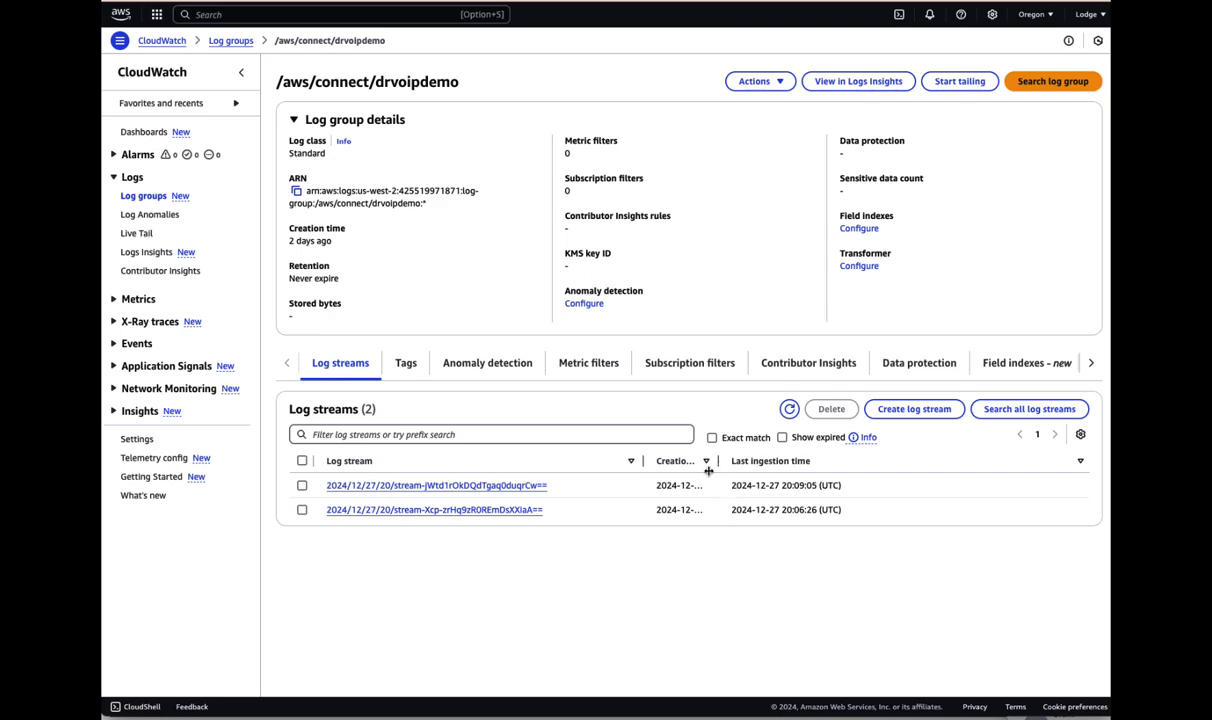
# - Widen the creation time column to show full dates, and view the log stream Preferences without changing them
pyautogui.moveTo(718, 461); pyautogui.dragTo(786, 461)
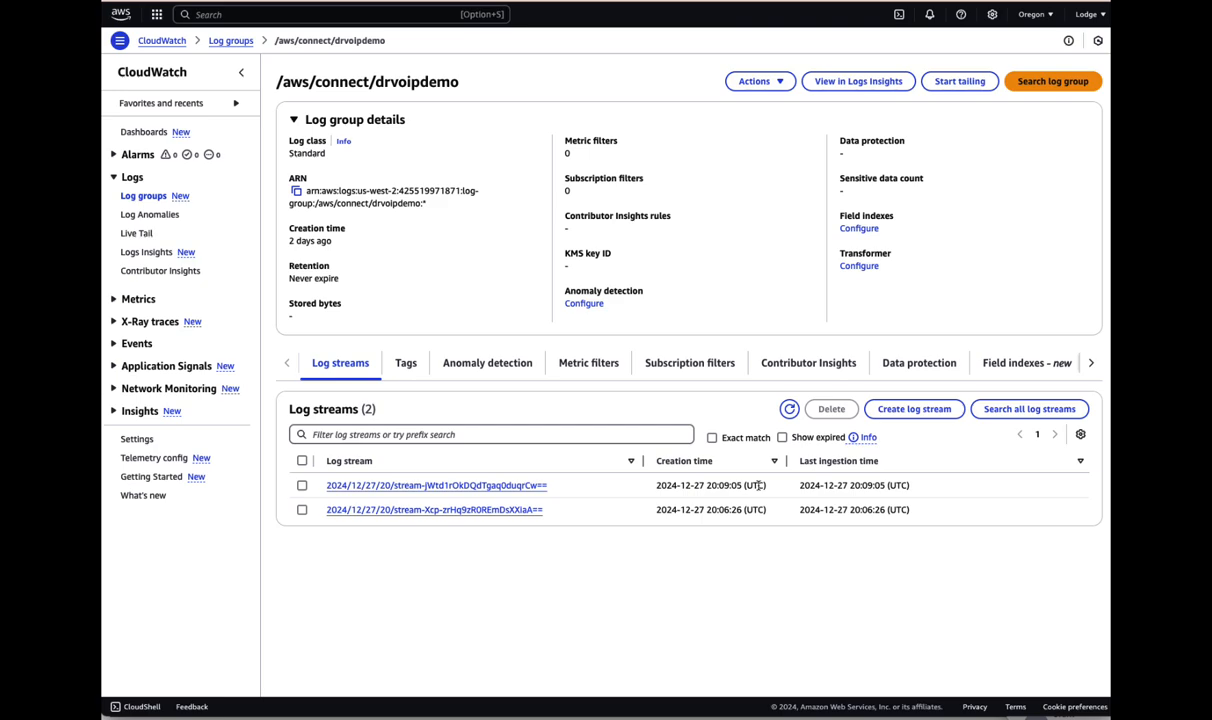
pyautogui.click(1081, 435)
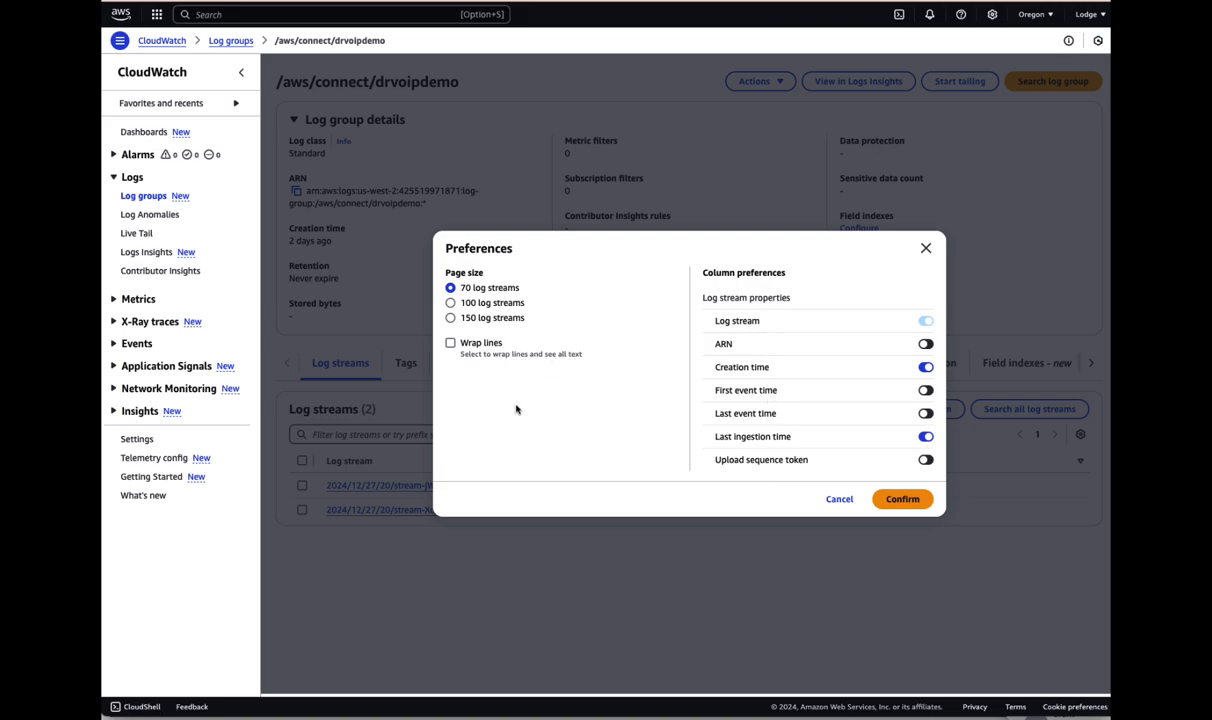
pyautogui.click(840, 500)
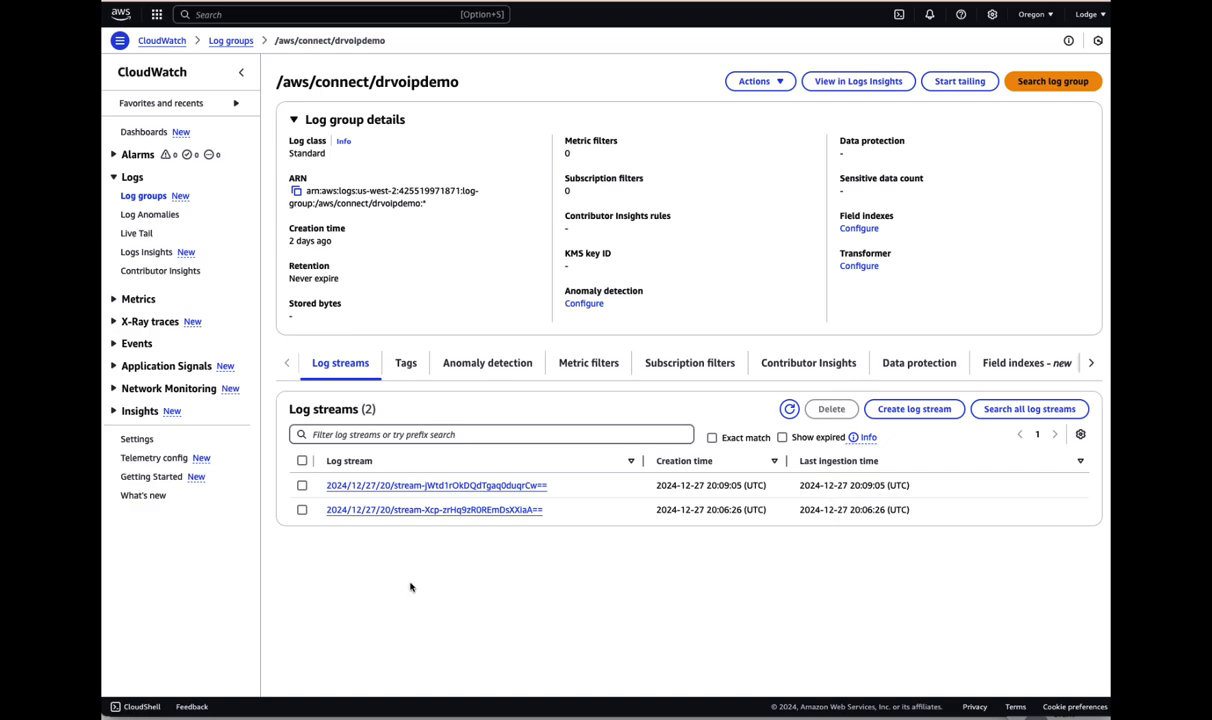
# - Open the 20:09:05 log stream's events and scroll up to the earliest entries
pyautogui.click(401, 489)
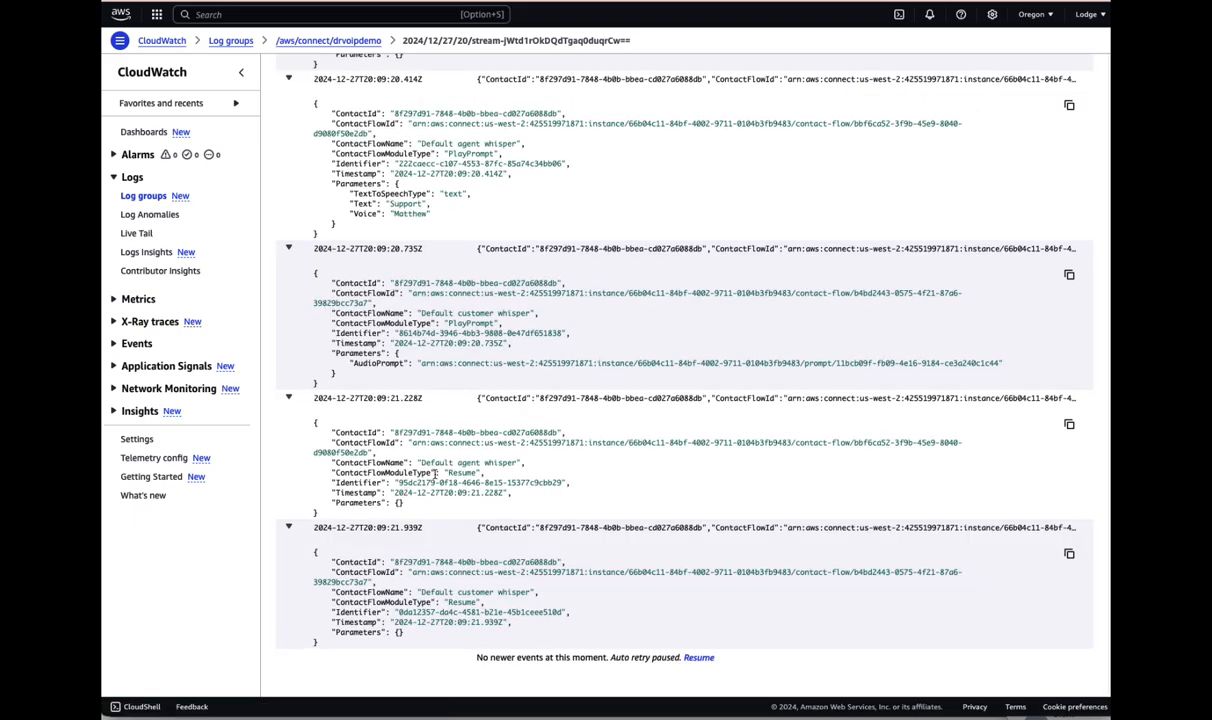
pyautogui.scroll(10, 471, 424)
pyautogui.scroll(10, 471, 424)
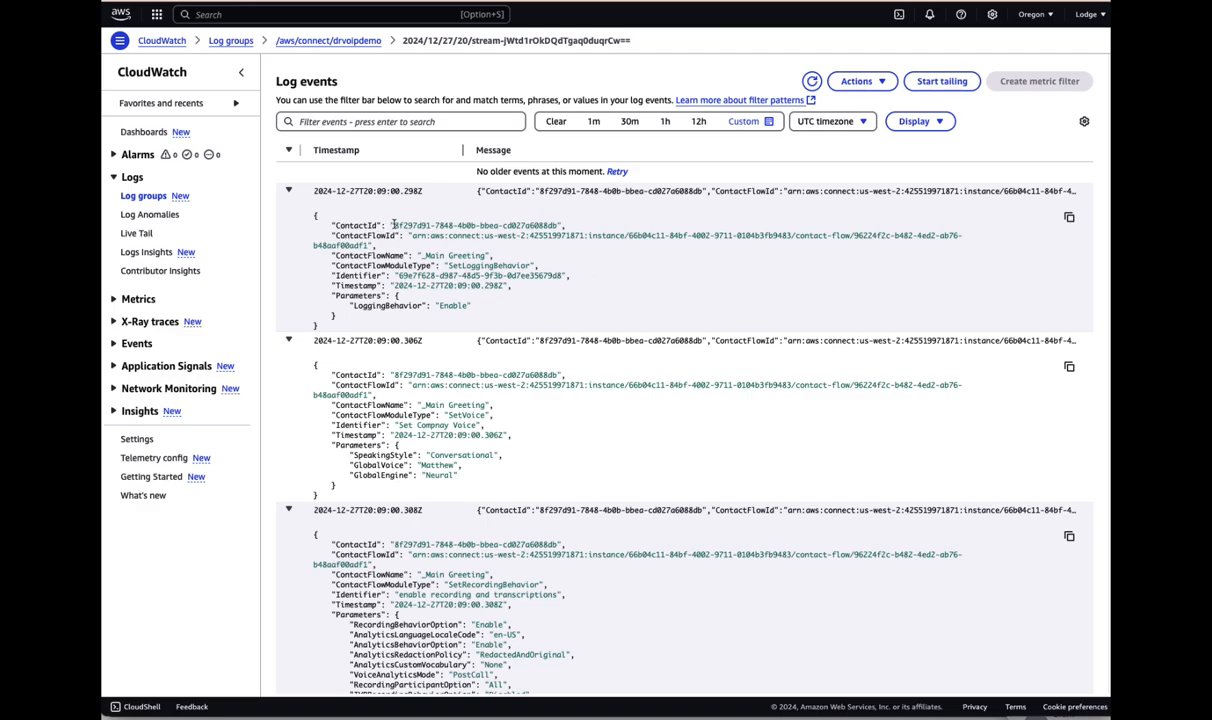
# - Highlight the ContactId, _Main Greeting flow name, SetLoggingBehavior module type and LoggingBehavior Enable parameter
pyautogui.moveTo(394, 225); pyautogui.dragTo(578, 225)
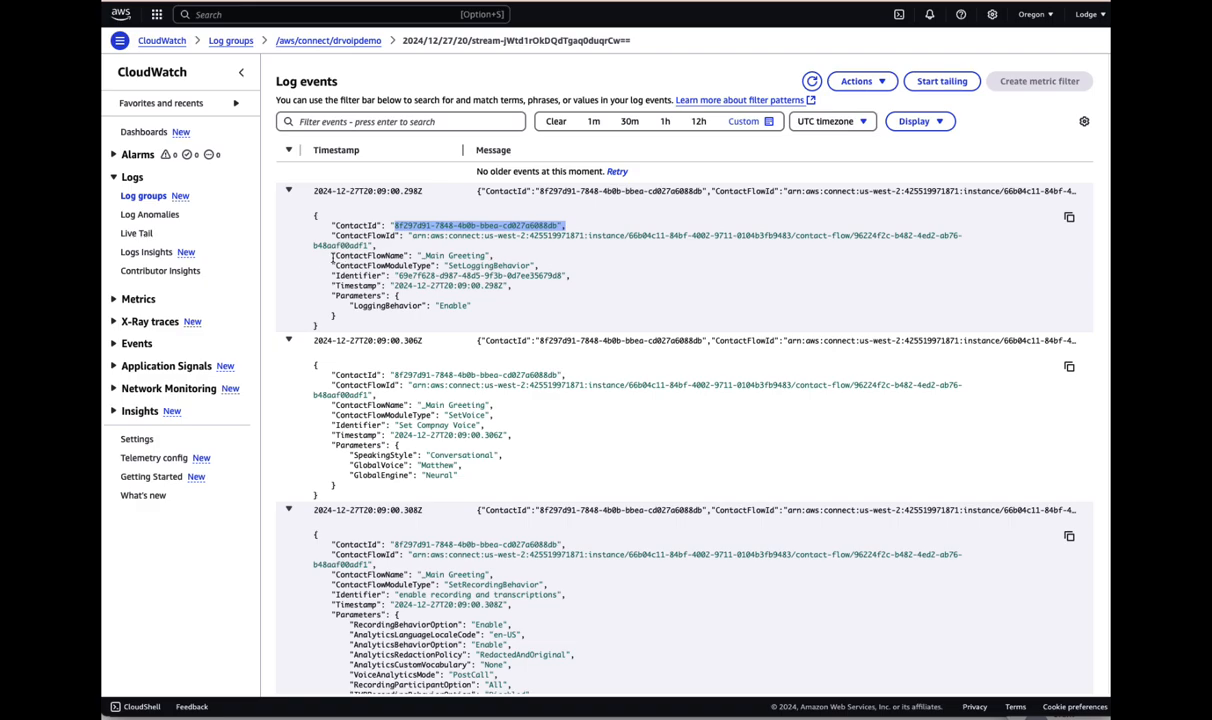
pyautogui.moveTo(333, 256); pyautogui.dragTo(506, 257)
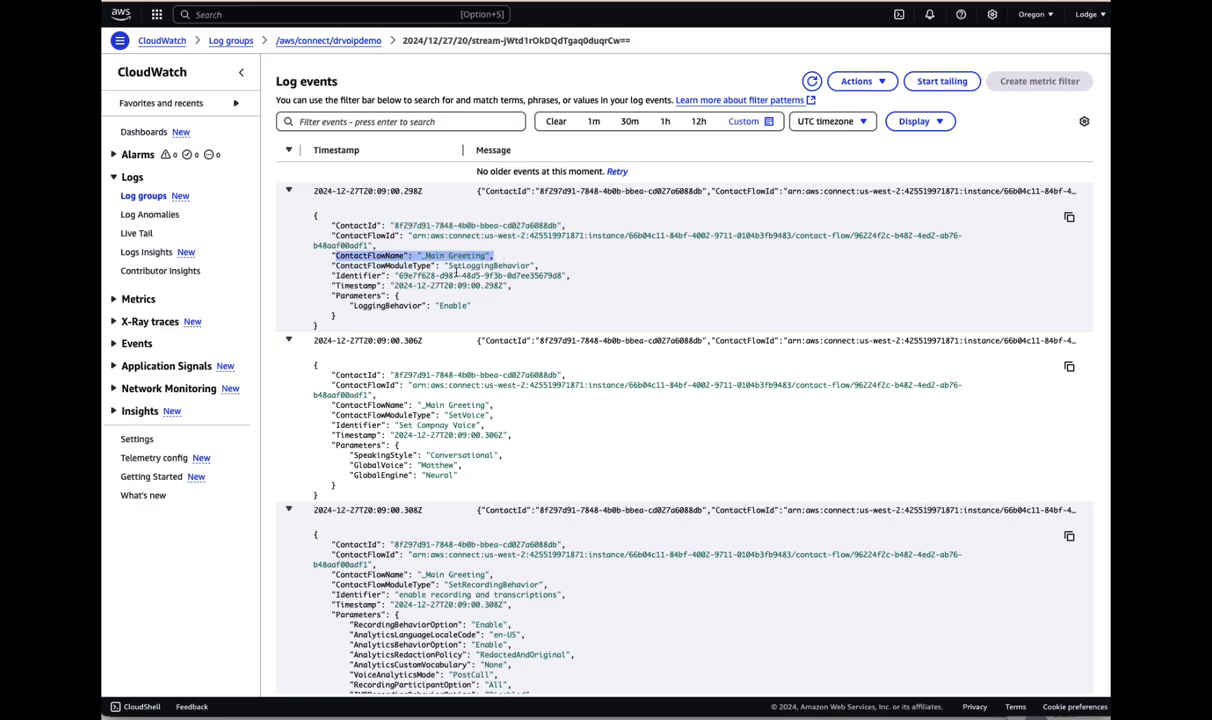
pyautogui.moveTo(336, 265); pyautogui.dragTo(548, 268)
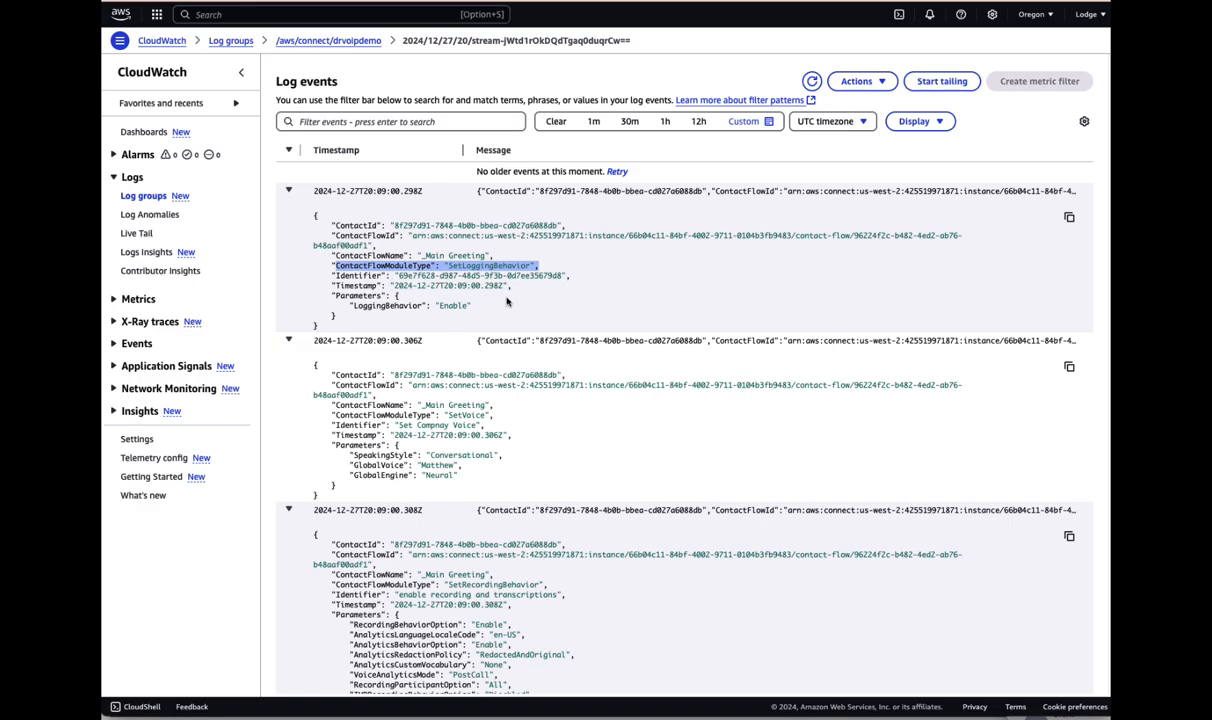
pyautogui.moveTo(353, 306); pyautogui.dragTo(488, 311)
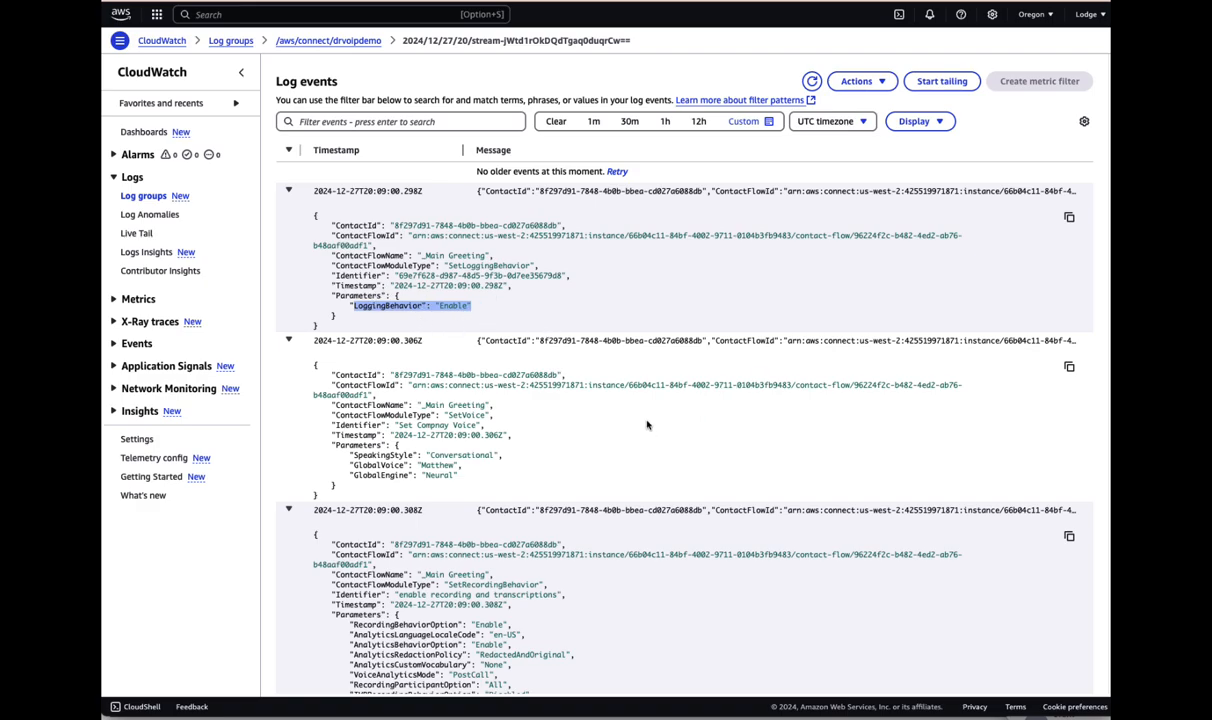
pyautogui.scroll(-1, 647, 425)
pyautogui.moveTo(438, 350); pyautogui.dragTo(497, 352)
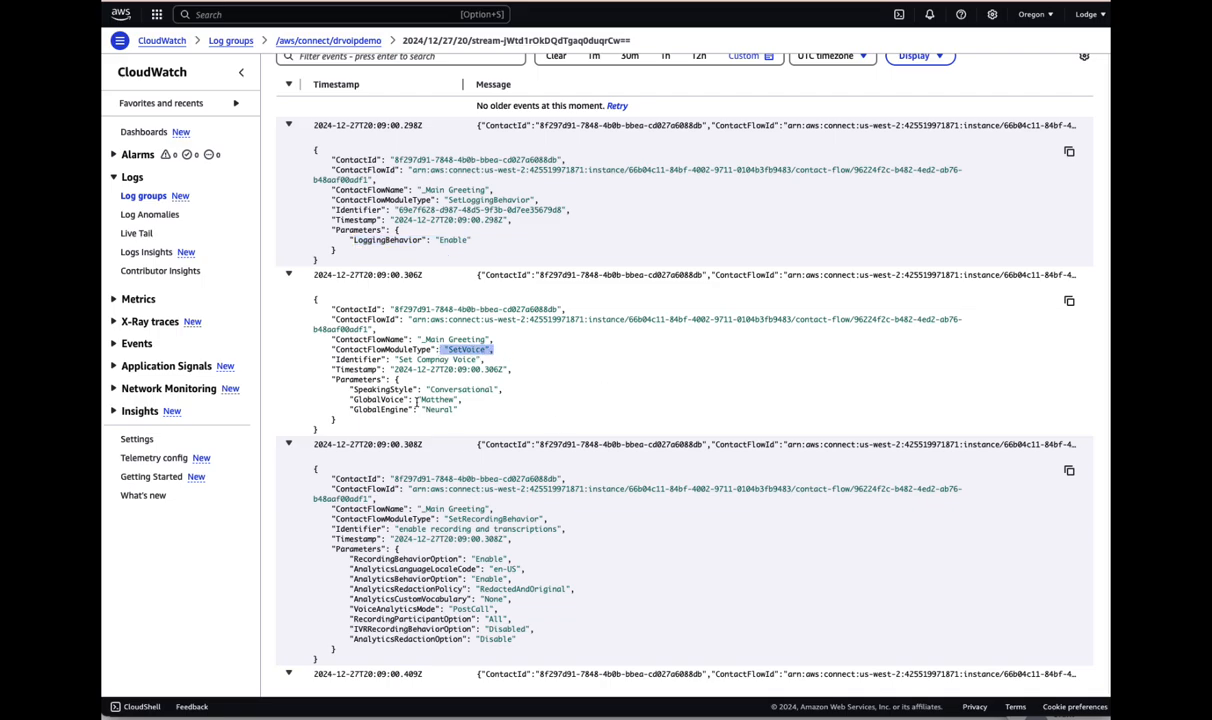
pyautogui.moveTo(417, 399); pyautogui.dragTo(462, 400)
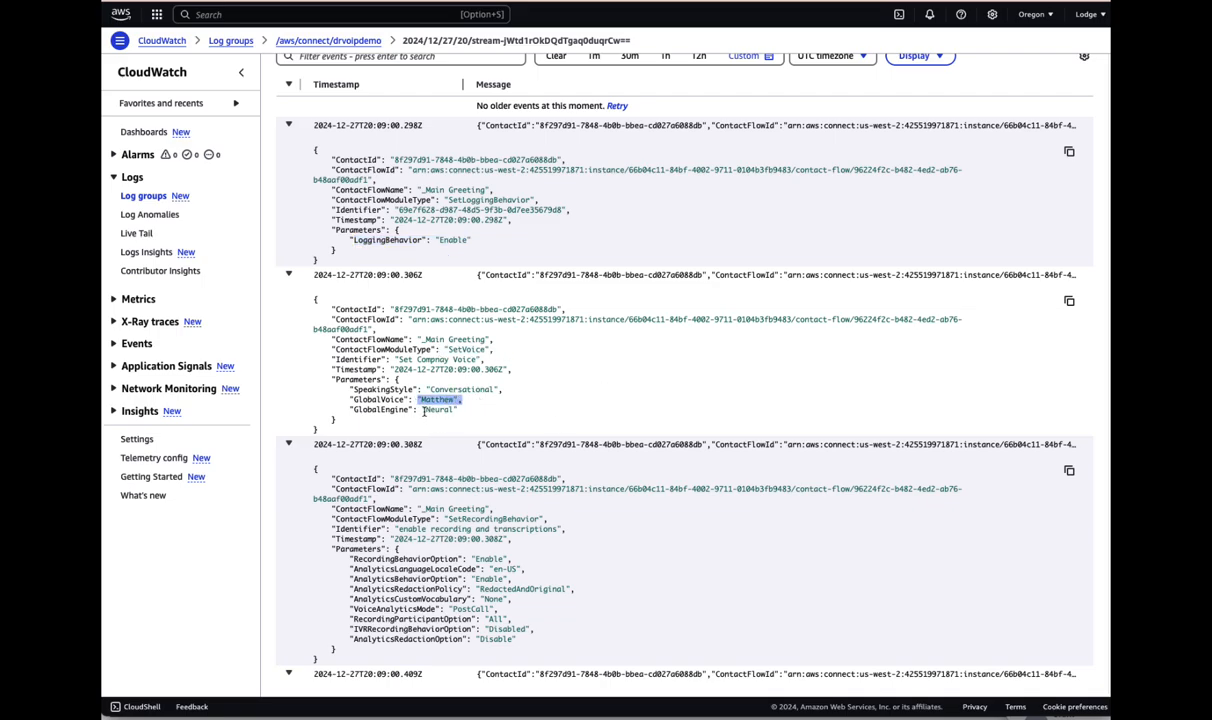
pyautogui.scroll(-3, 584, 400)
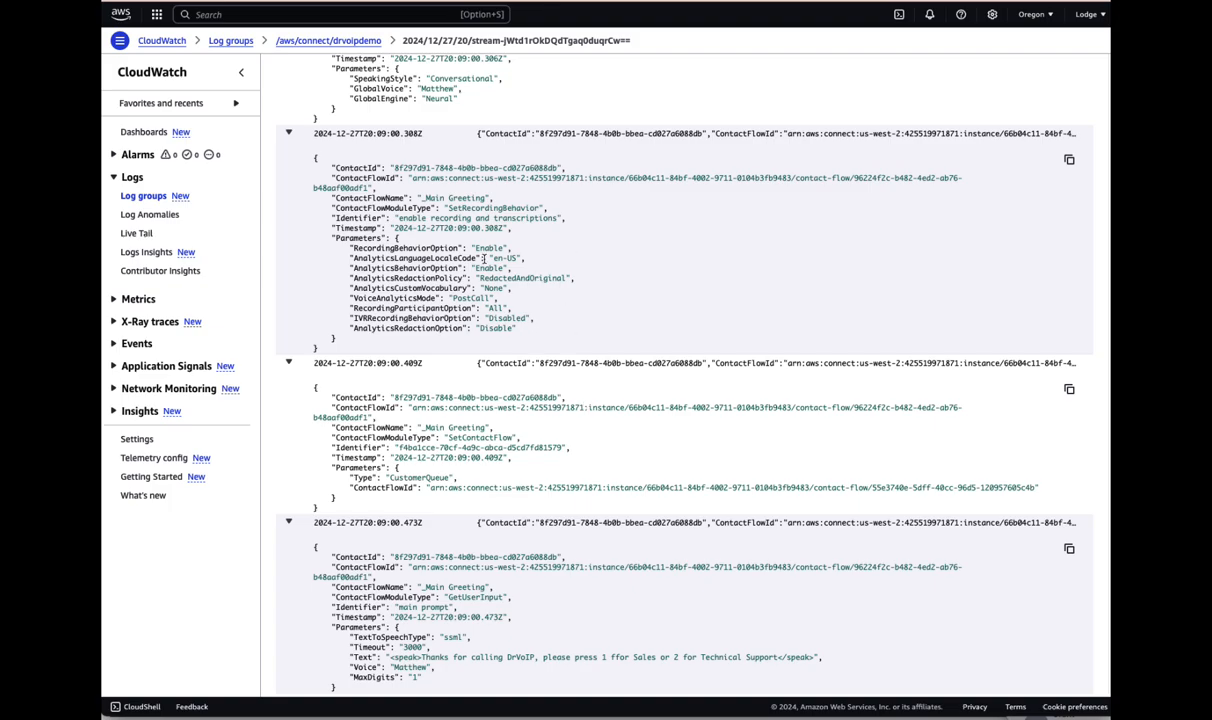
pyautogui.moveTo(446, 207); pyautogui.dragTo(571, 205)
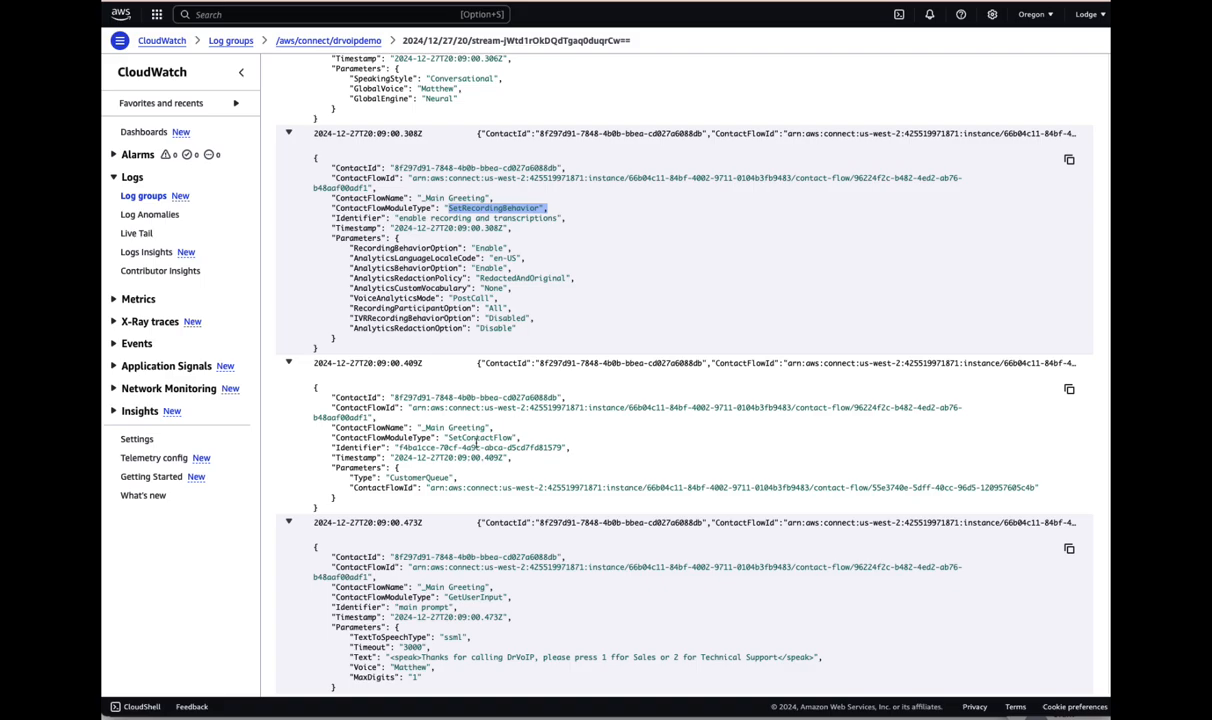
pyautogui.scroll(-5, 465, 430)
pyautogui.scroll(-2, 468, 428)
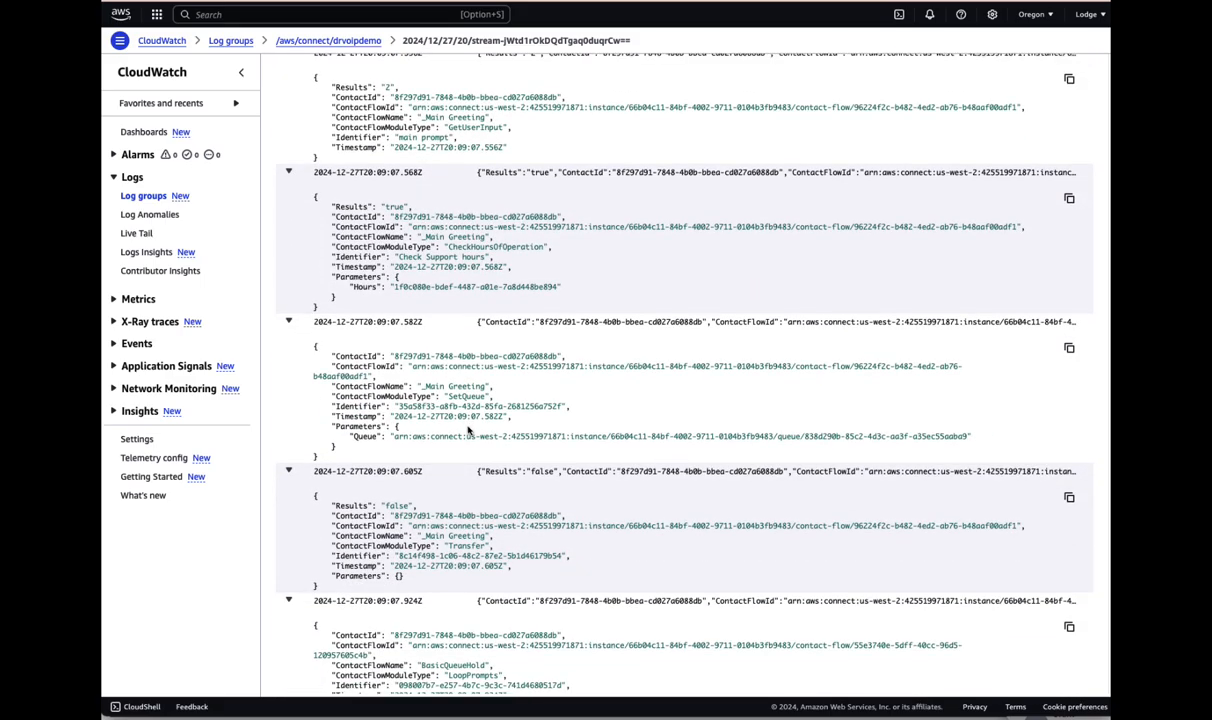
pyautogui.scroll(-2, 484, 397)
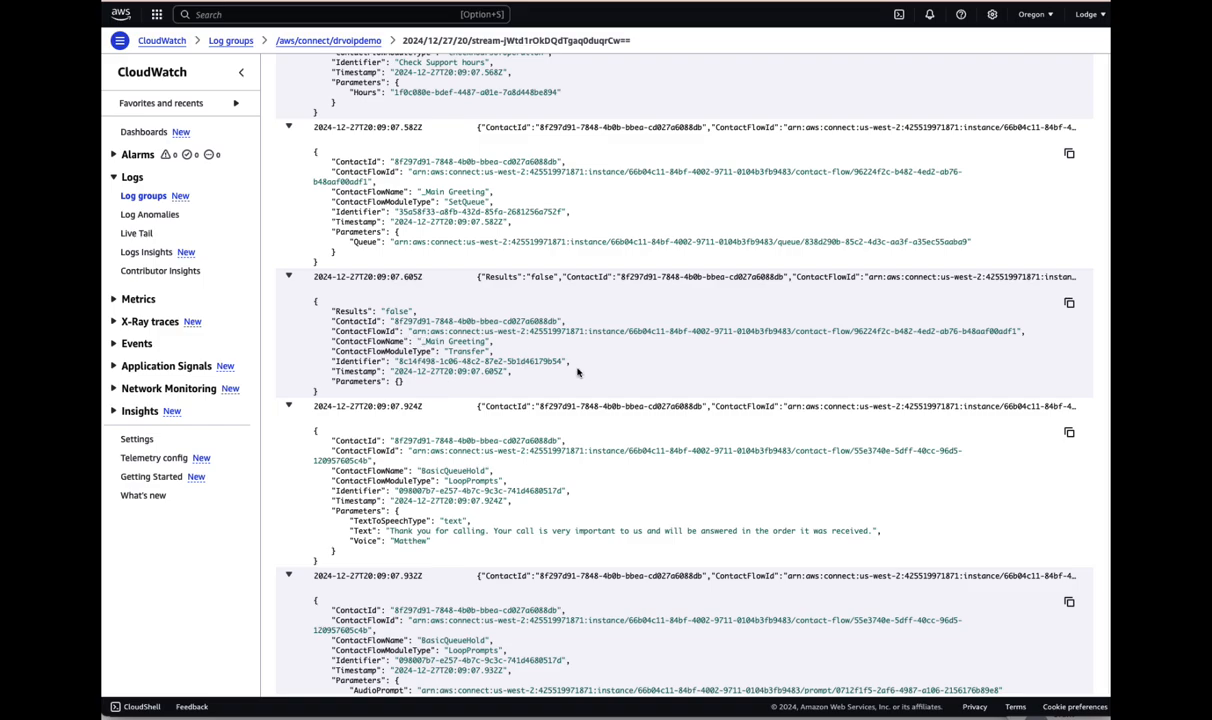
pyautogui.scroll(-1, 596, 363)
pyautogui.scroll(-1, 596, 363)
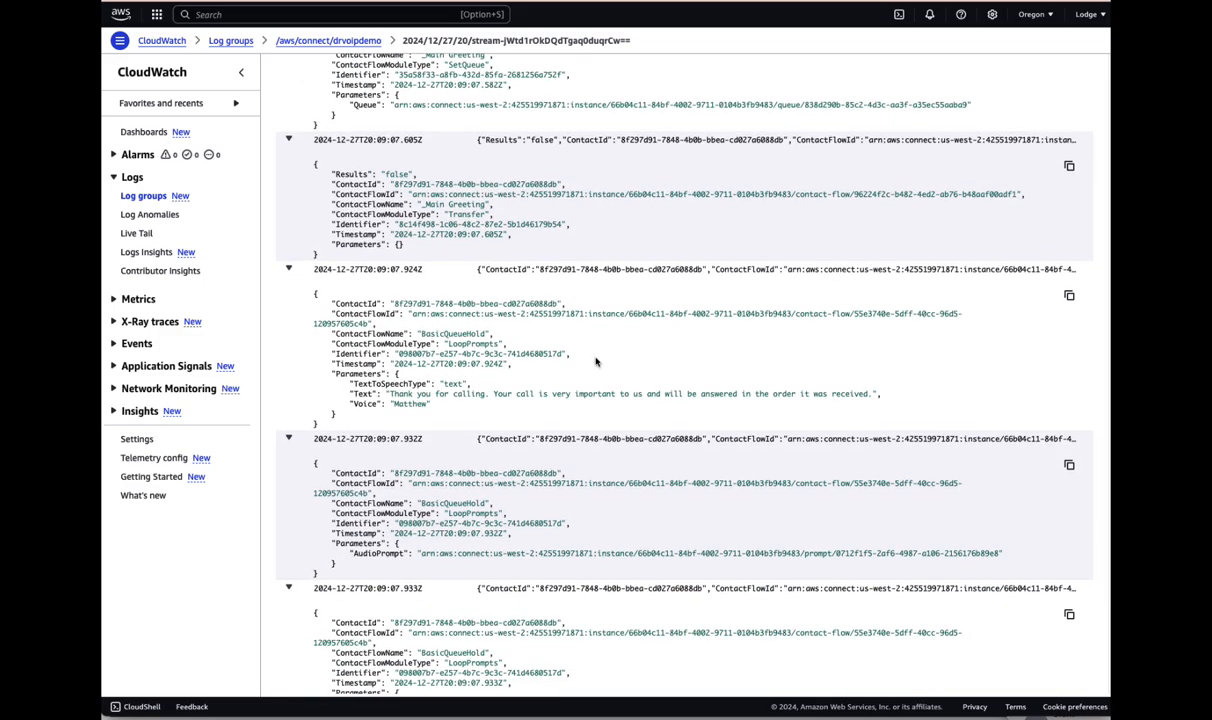
pyautogui.scroll(-5, 595, 360)
pyautogui.scroll(3, 594, 358)
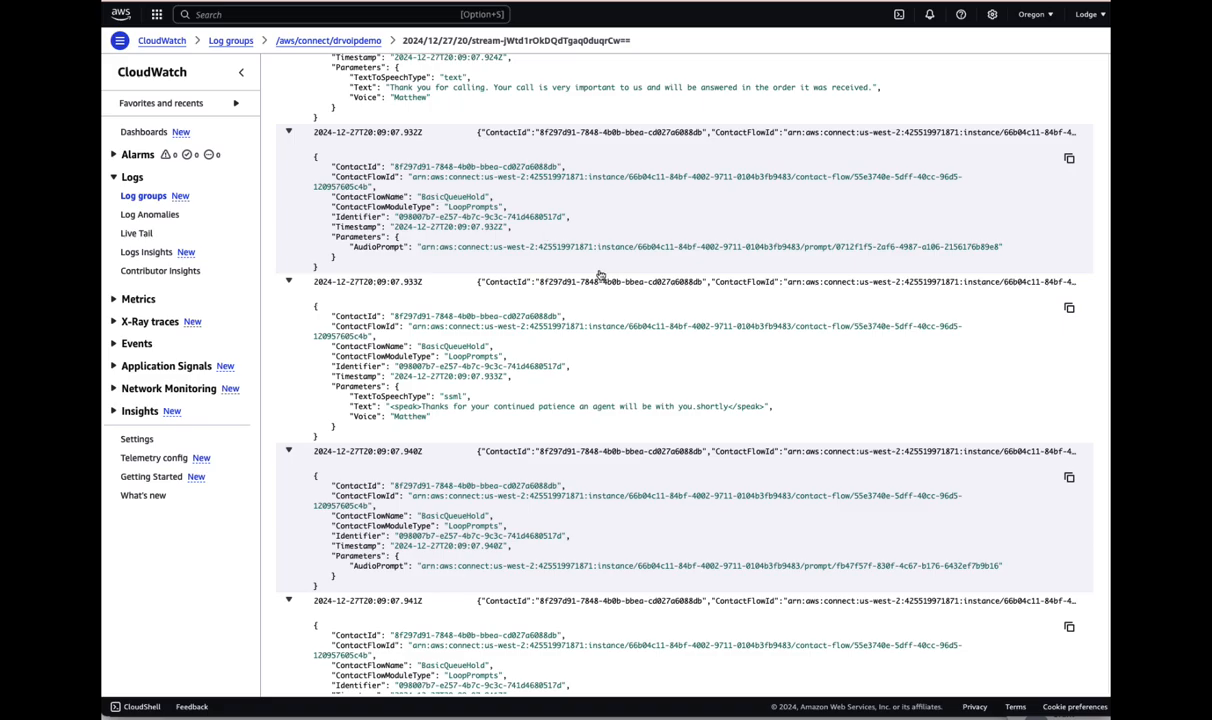
pyautogui.scroll(-10, 580, 306)
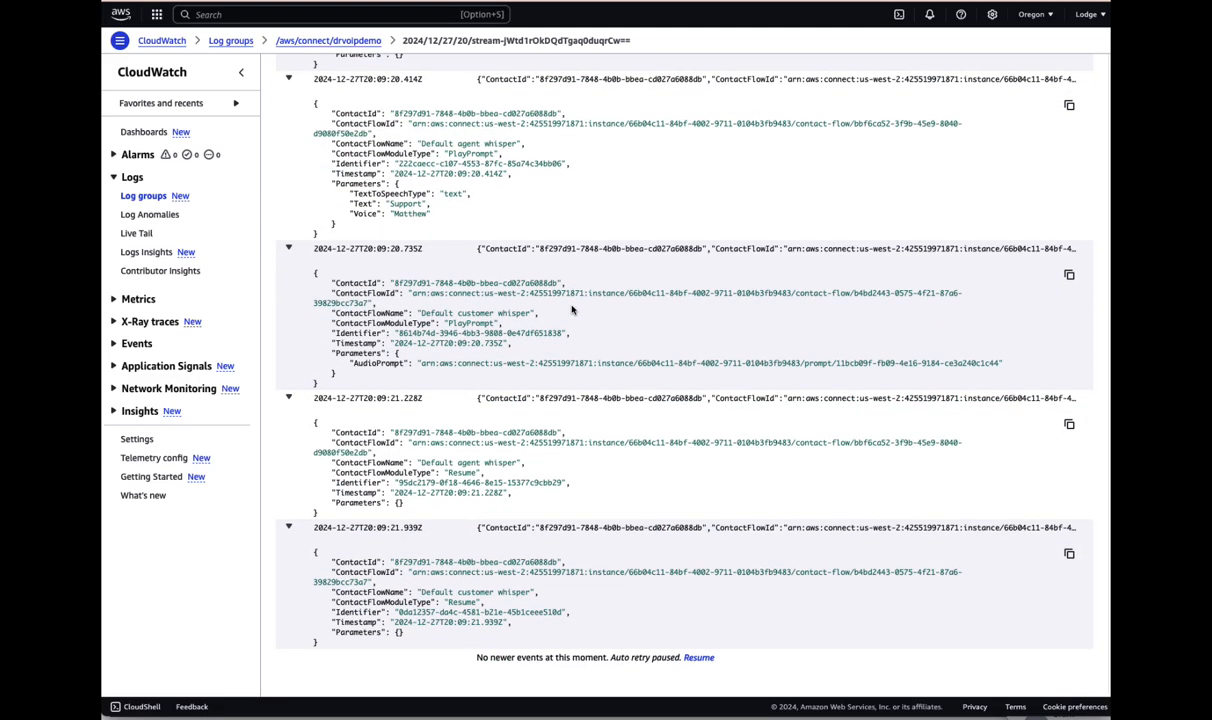
pyautogui.scroll(15, 568, 315)
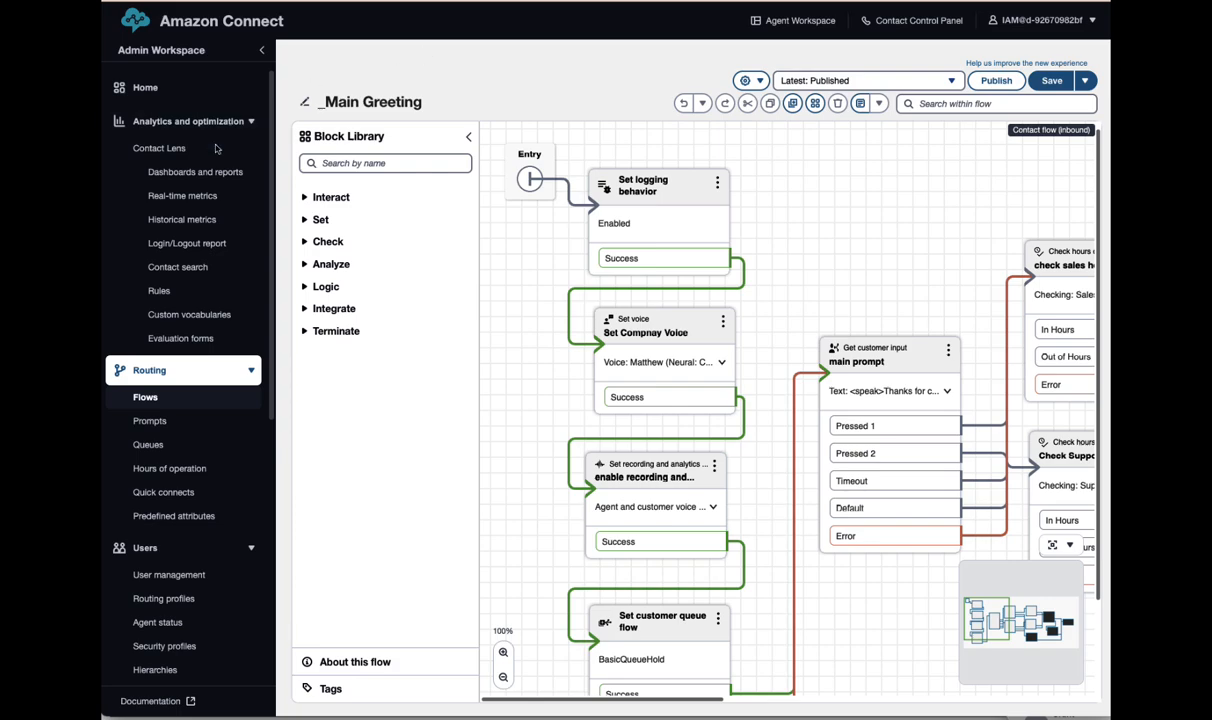
# - Collapse the Analytics, Routing and Users sidebar sections and hide the Block Library panel
pyautogui.click(146, 124)
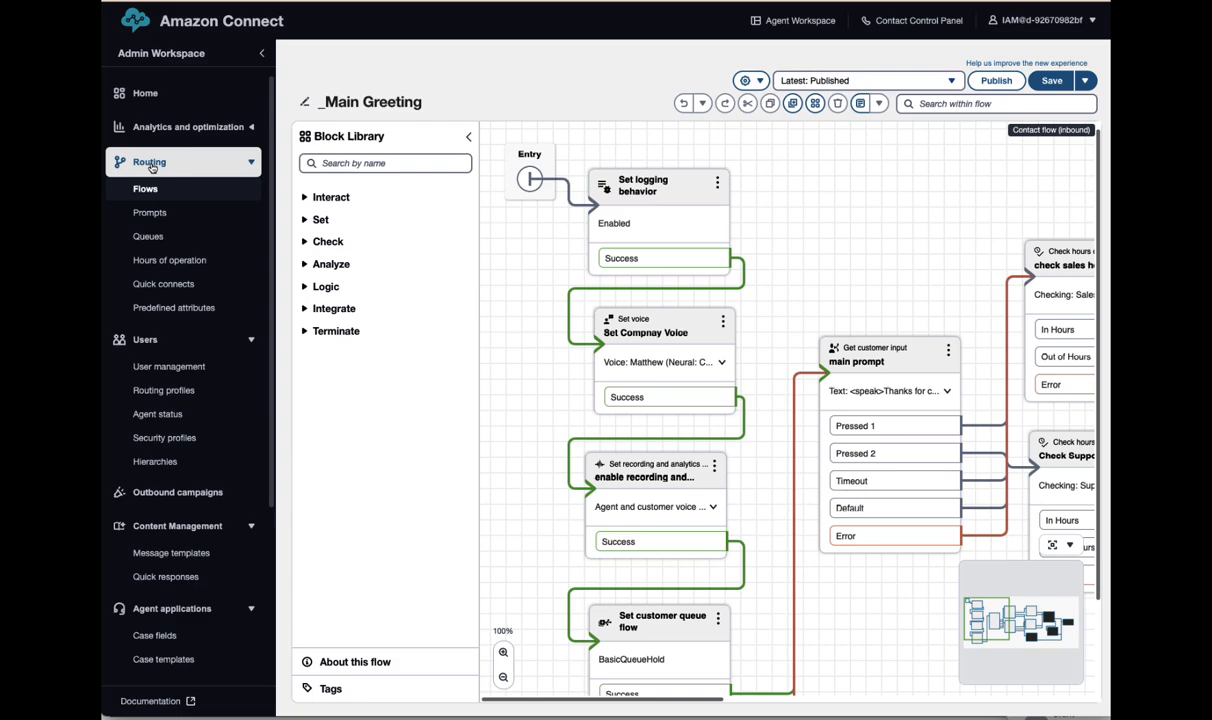
pyautogui.click(151, 165)
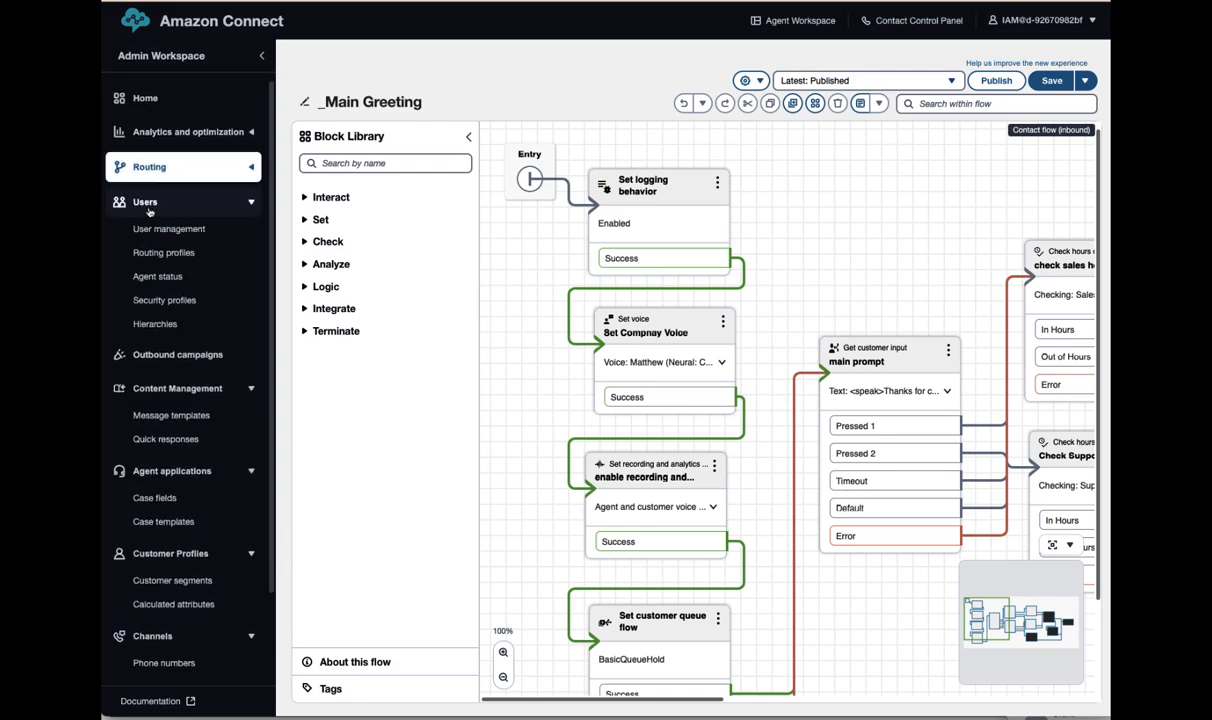
pyautogui.click(145, 204)
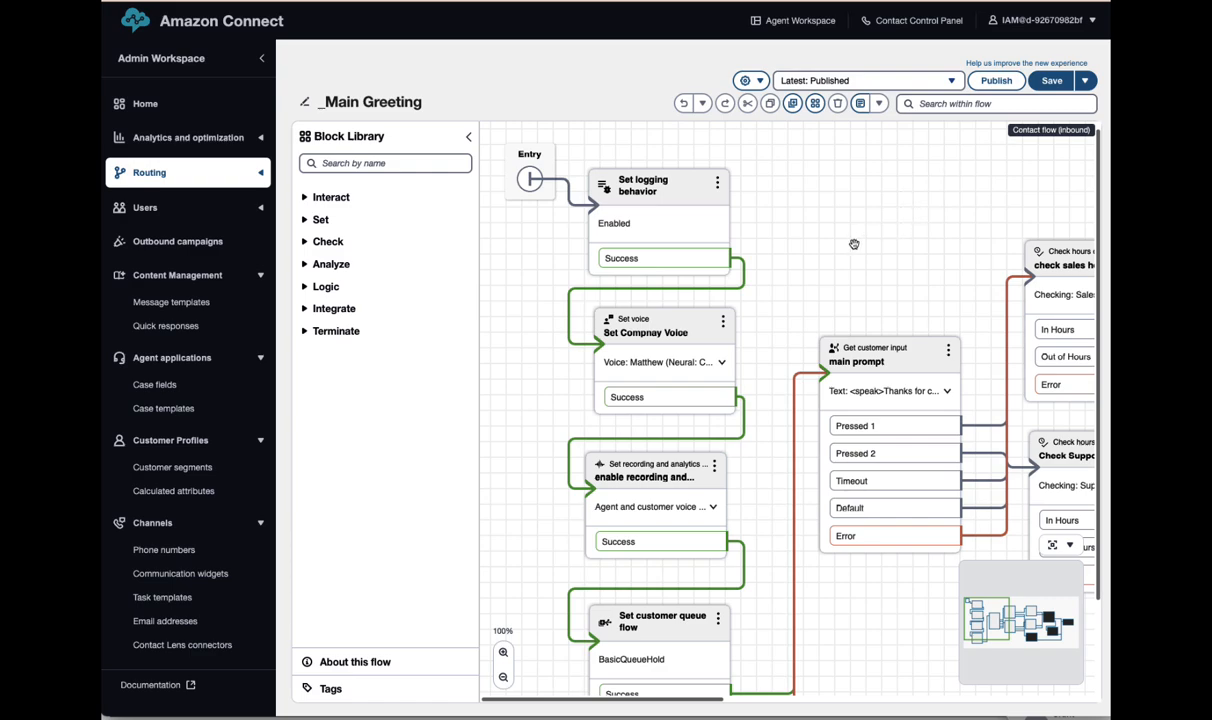
pyautogui.click(470, 139)
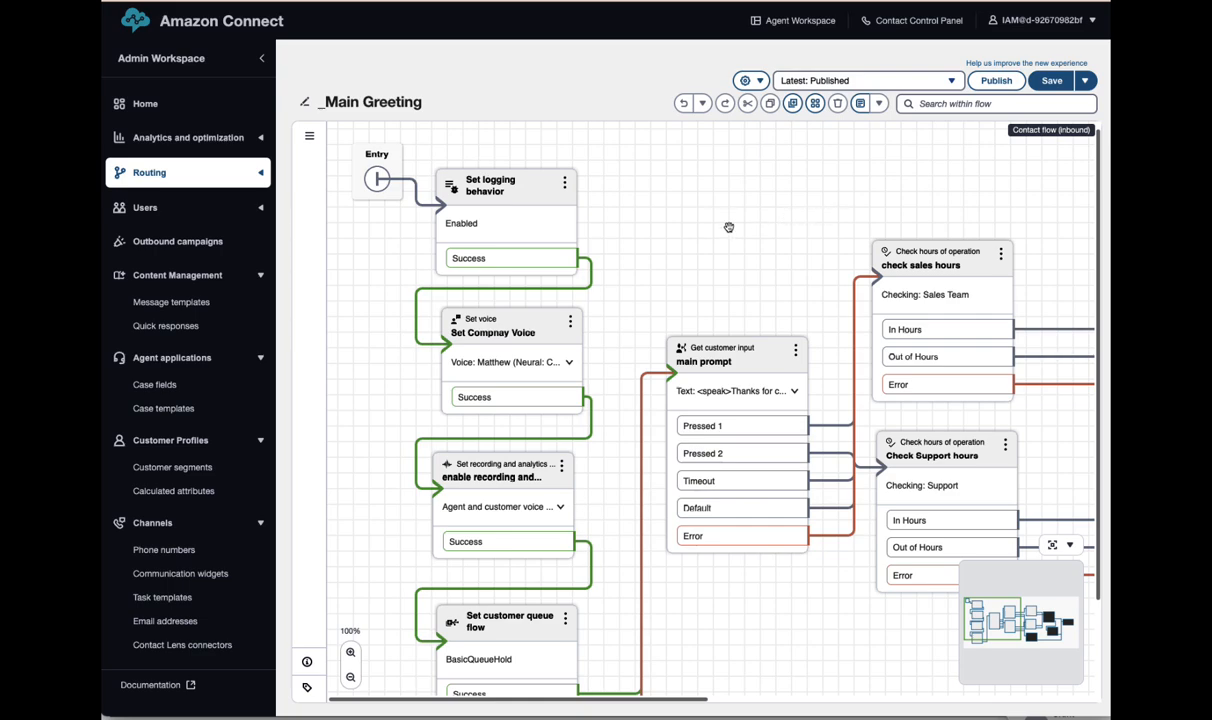